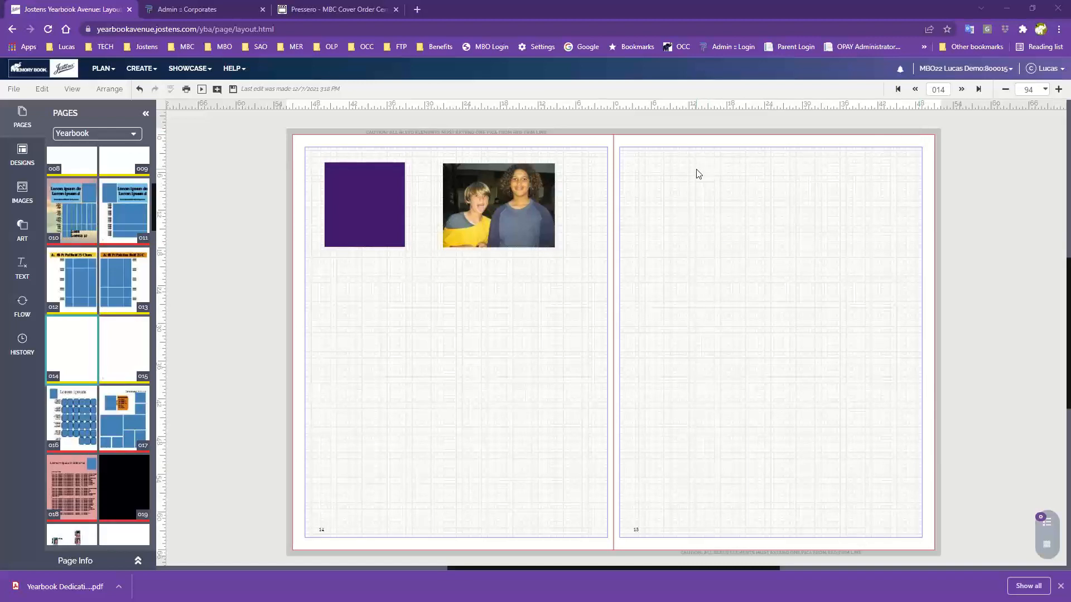
Move the purple rectangle into the upper-left corner of page 14 so it extends to the top and left bleed edges
{"action": "left_click", "coordinate": [1059, 89]}
{"action": "left_click", "coordinate": [1059, 90]}
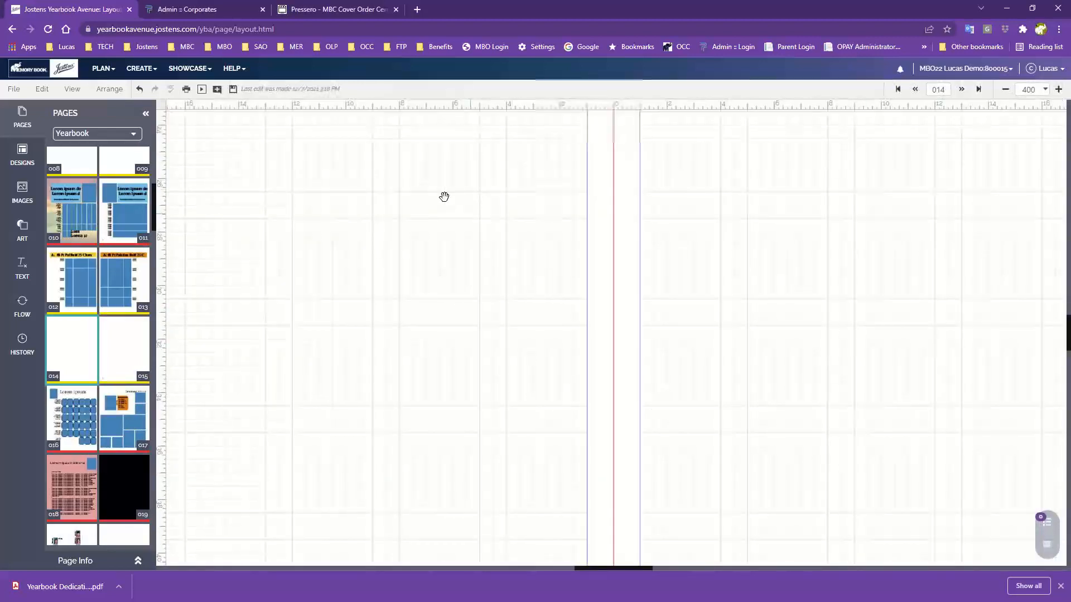
{"action": "left_click_drag", "start_coordinate": [385, 148], "coordinate": [616, 429]}
{"action": "left_click_drag", "start_coordinate": [369, 162], "coordinate": [683, 348]}
{"action": "left_click_drag", "start_coordinate": [437, 174], "coordinate": [1002, 385]}
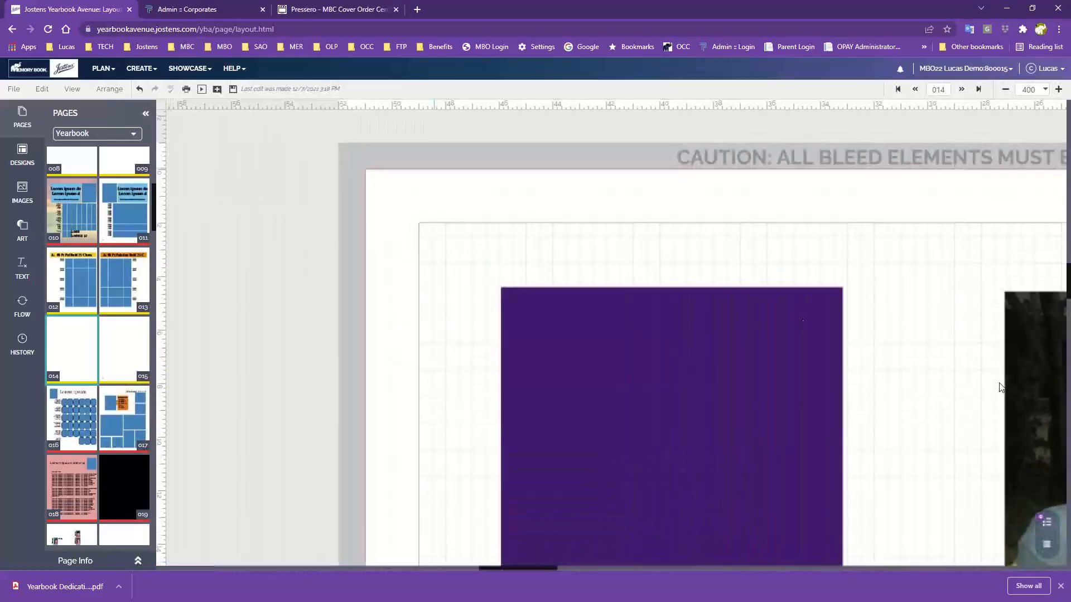
{"action": "left_click", "coordinate": [678, 372]}
{"action": "left_click_drag", "start_coordinate": [678, 371], "coordinate": [643, 342]}
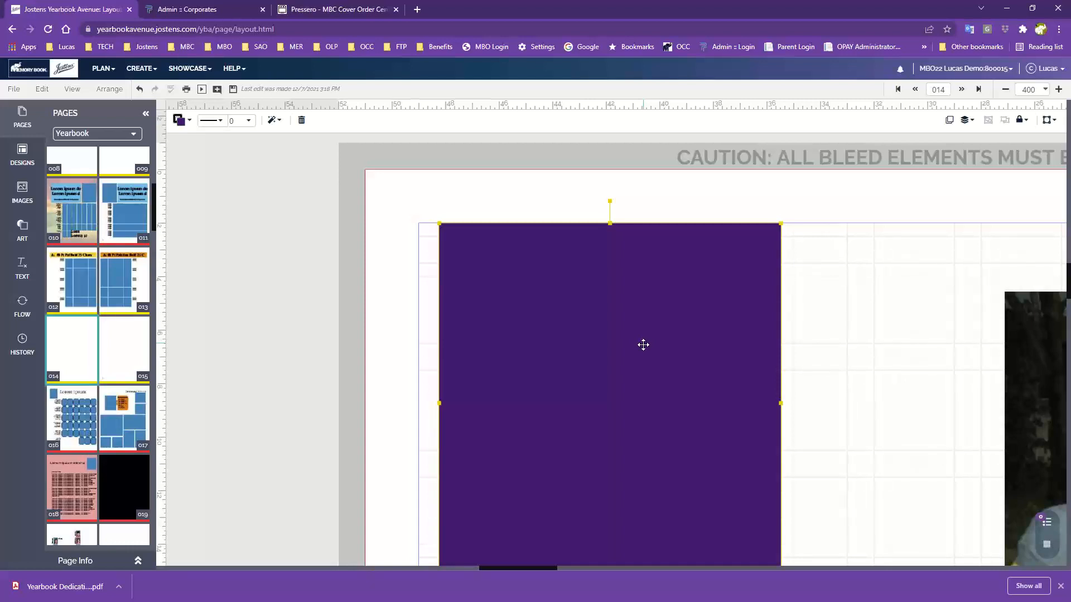
{"action": "left_click_drag", "start_coordinate": [674, 421], "coordinate": [524, 296]}
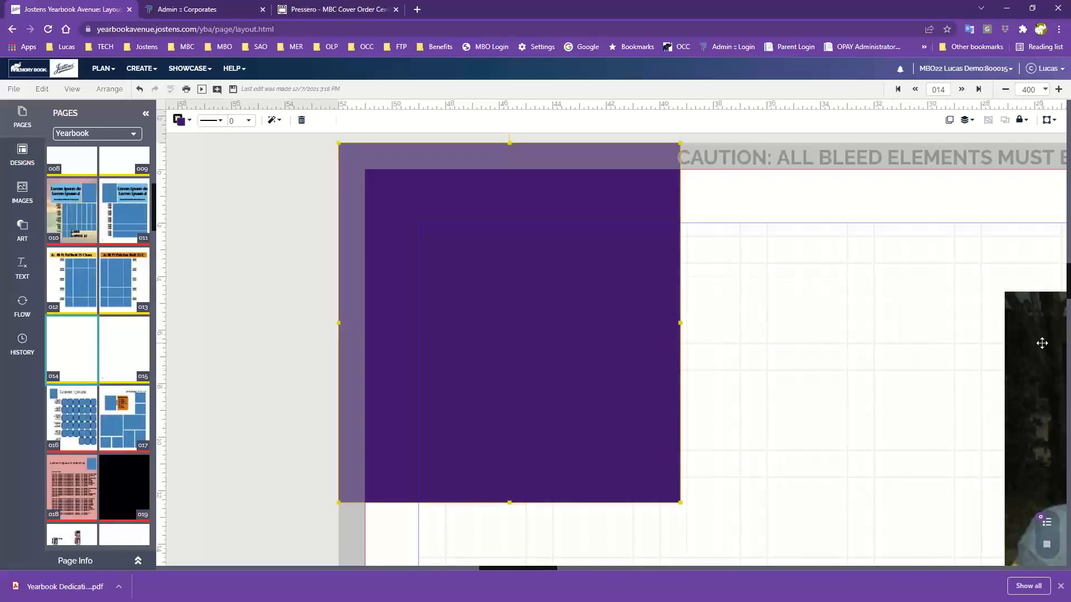
Move the photo of the two boys closer to the purple rectangle, inside the page margin
{"action": "left_click_drag", "start_coordinate": [1042, 343], "coordinate": [771, 318]}
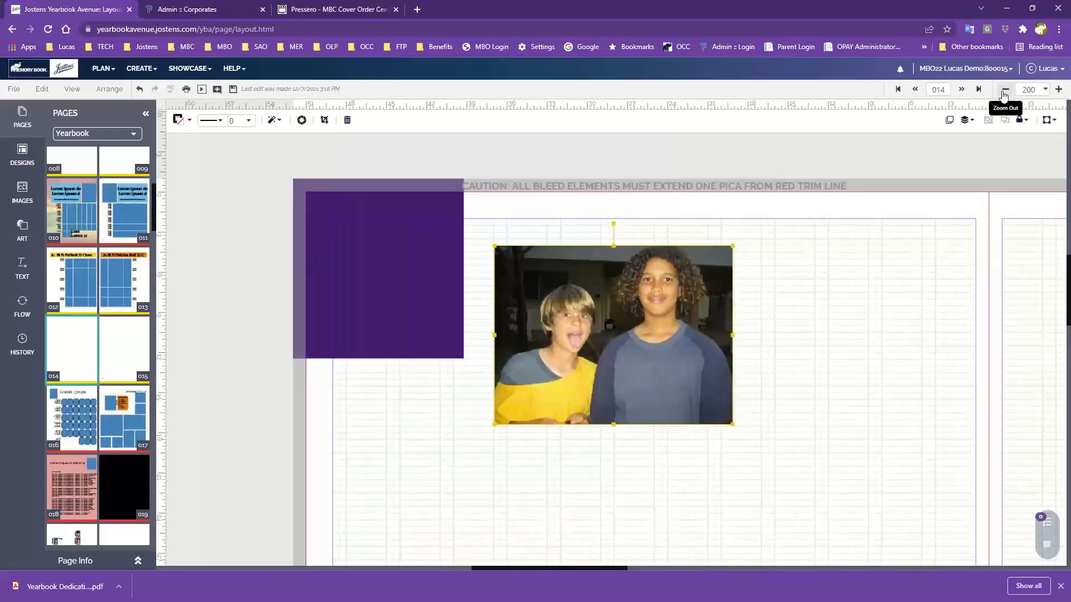
{"action": "left_click", "coordinate": [1006, 90]}
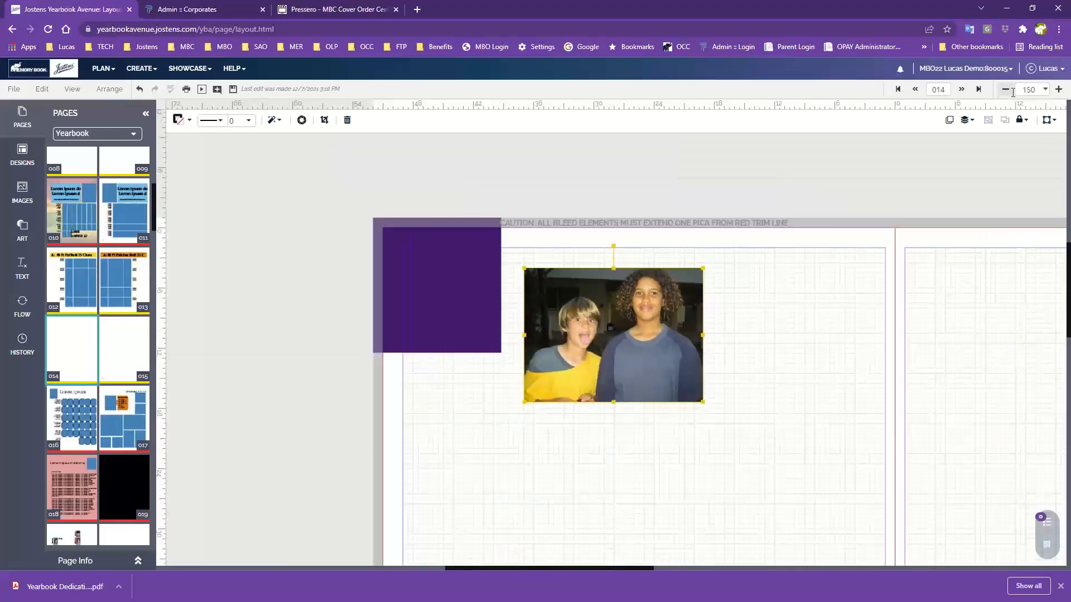
{"action": "left_click", "coordinate": [1059, 89]}
{"action": "left_click", "coordinate": [1058, 89]}
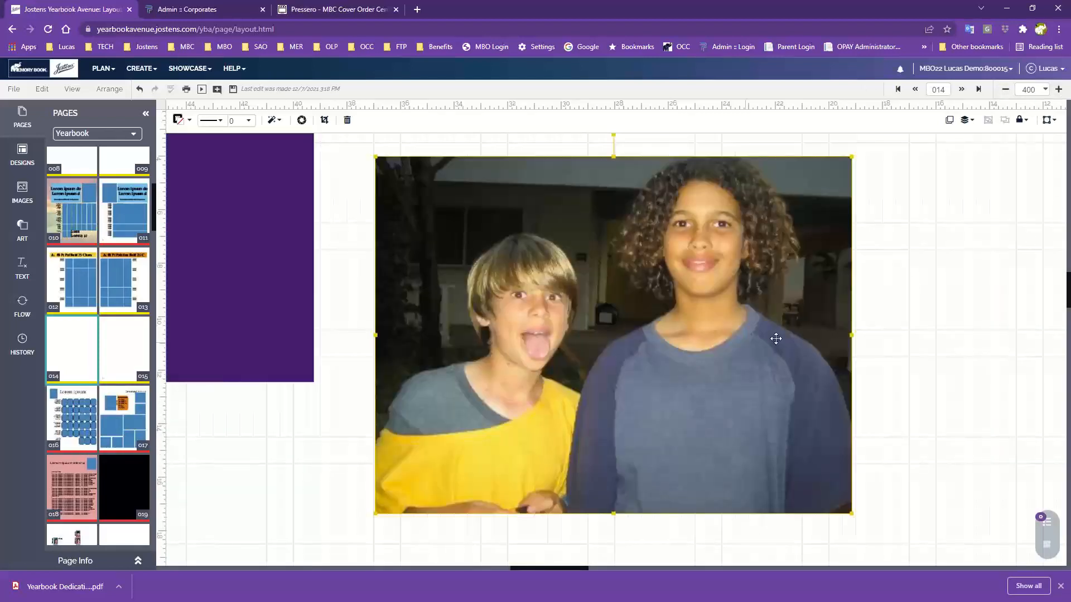
{"action": "scroll", "coordinate": [892, 321], "scroll_direction": "up", "scroll_amount": 3}
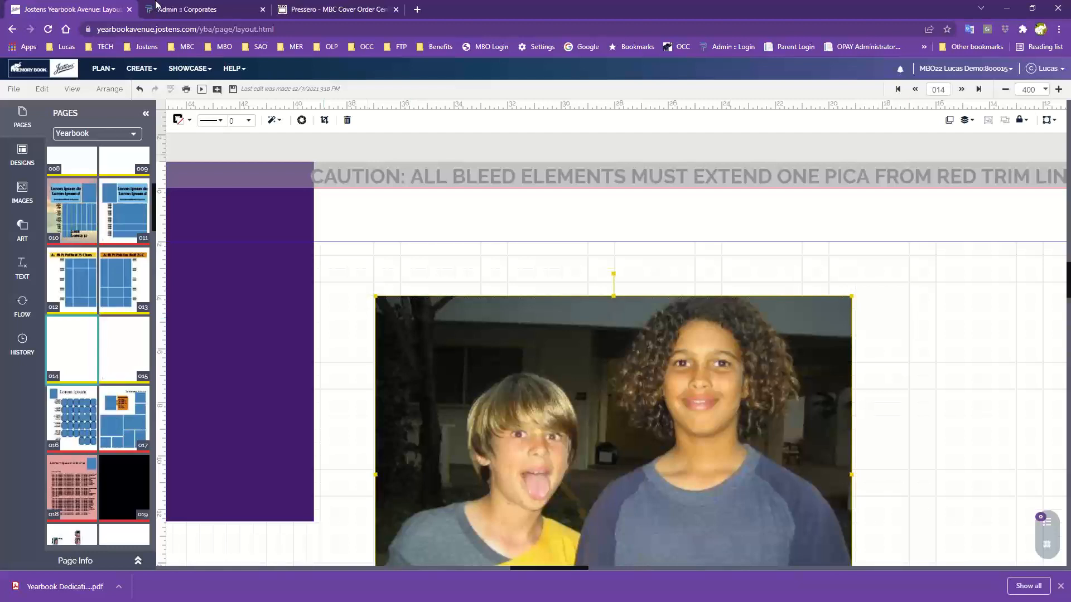
Replace the photo of the two boys with the four-children image from activity candids, and undo the replacement
{"action": "left_click", "coordinate": [22, 193]}
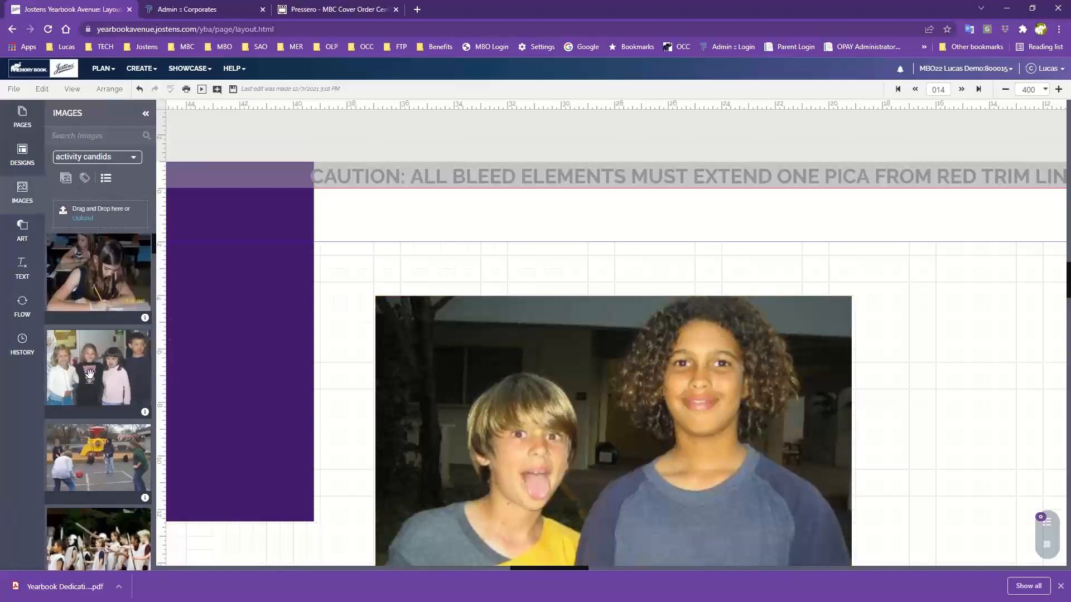
{"action": "left_click_drag", "start_coordinate": [89, 374], "coordinate": [608, 297]}
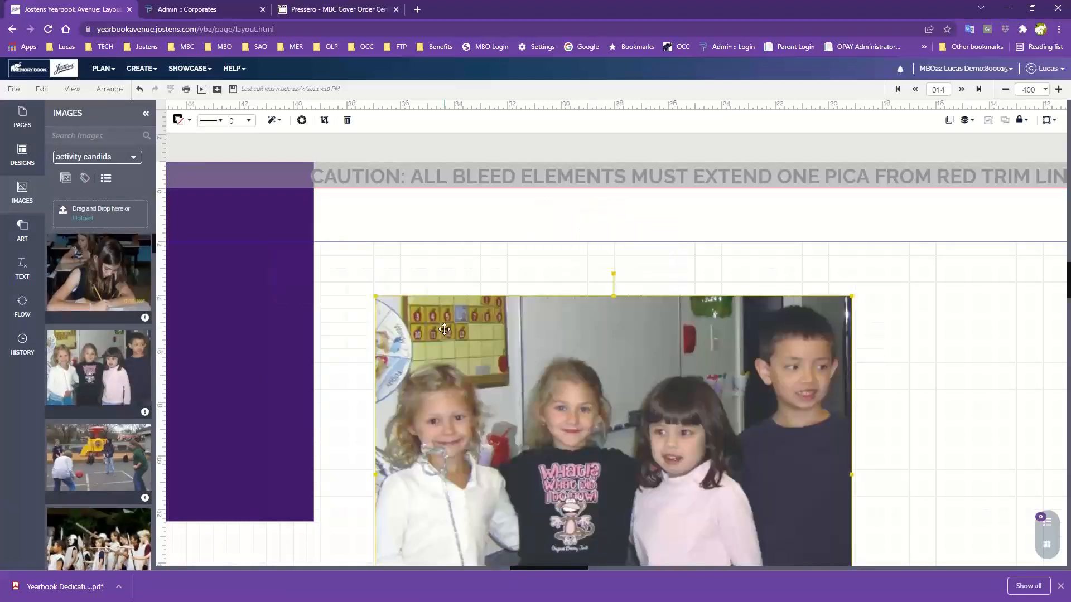
{"action": "left_click", "coordinate": [139, 89]}
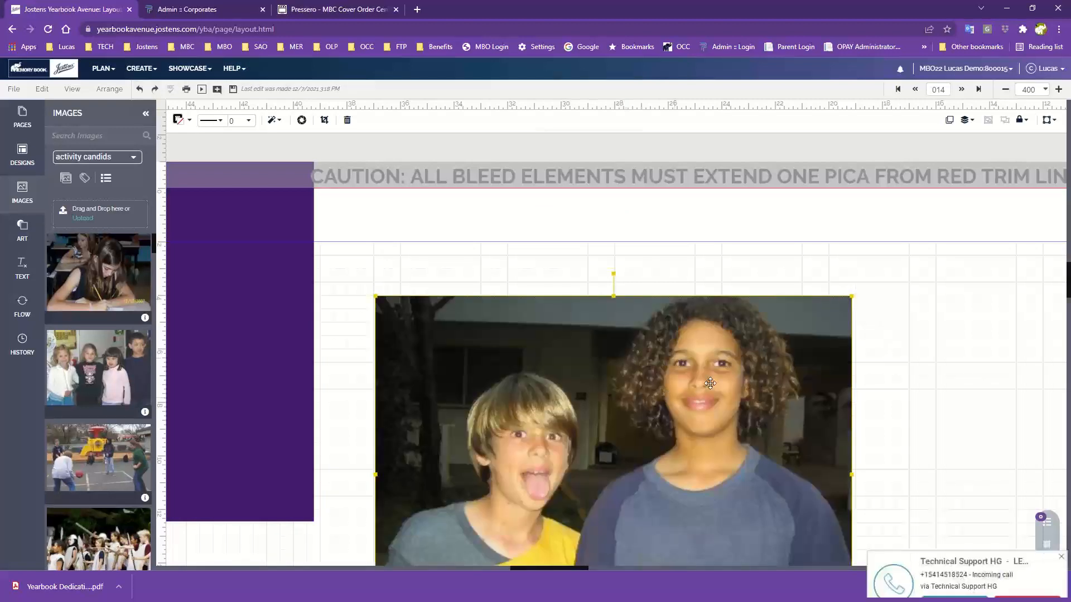
Place the activity candids photo of the girl writing at the top bleed edge, directly beside the purple rectangle
{"action": "left_click_drag", "start_coordinate": [718, 395], "coordinate": [837, 580]}
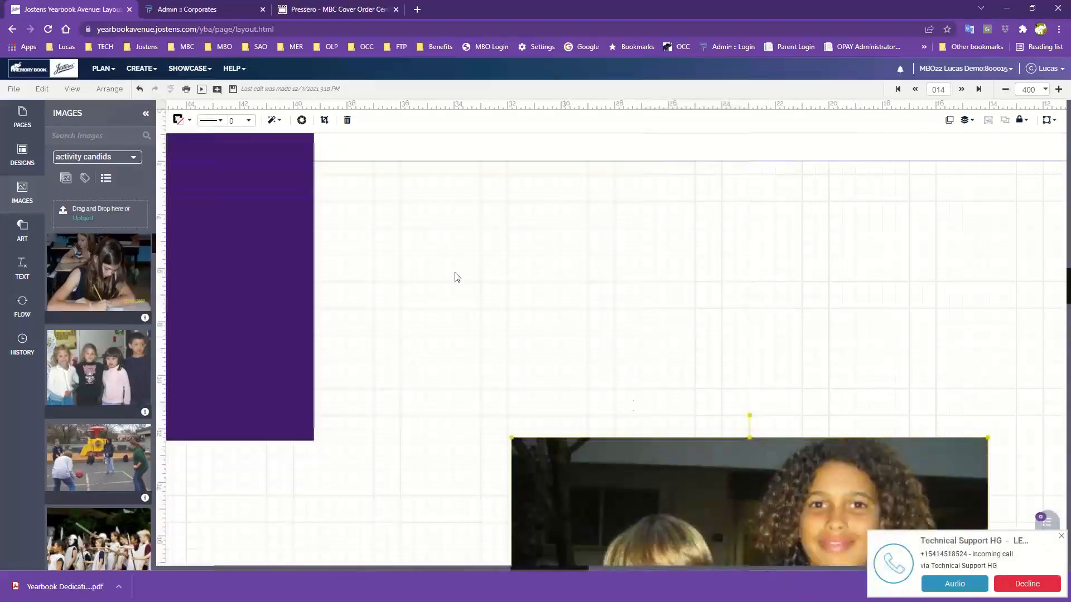
{"action": "scroll", "coordinate": [458, 277], "scroll_direction": "up", "scroll_amount": 2}
{"action": "left_click_drag", "start_coordinate": [87, 263], "coordinate": [730, 352]}
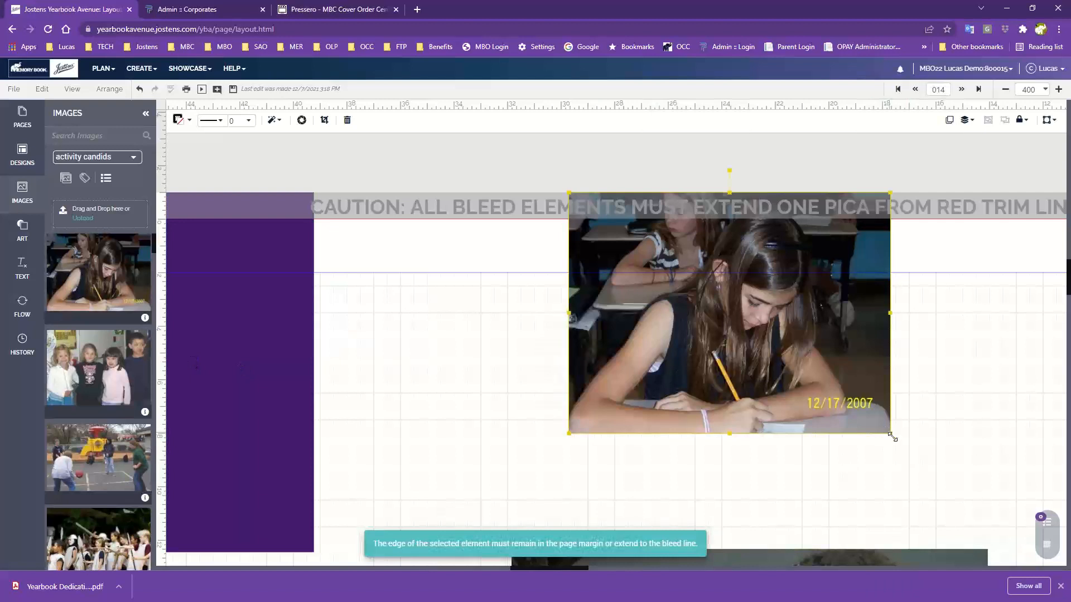
{"action": "left_click_drag", "start_coordinate": [893, 439], "coordinate": [875, 468]}
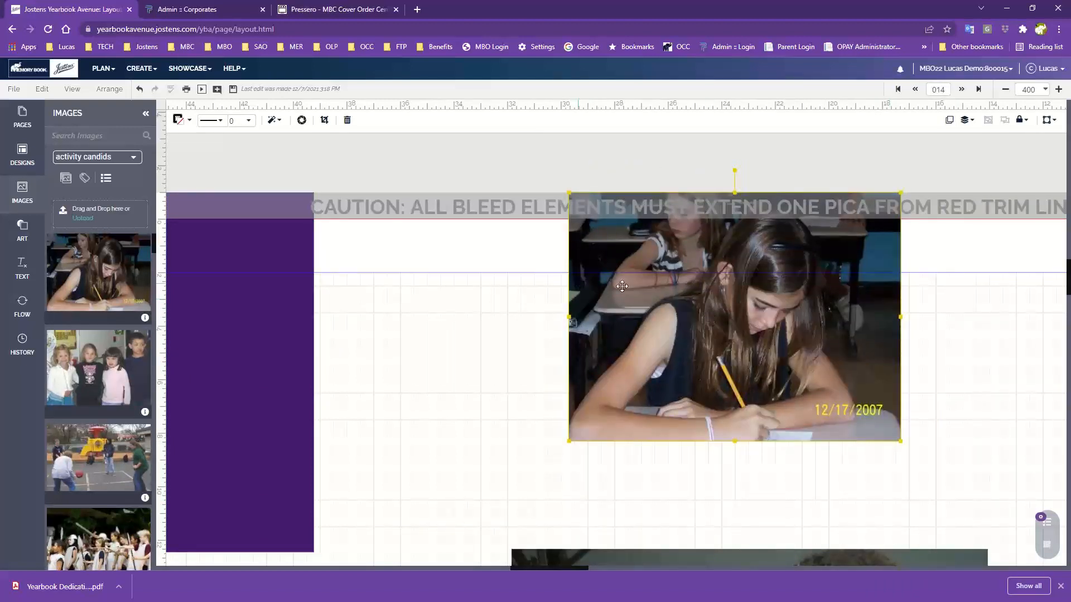
{"action": "left_click_drag", "start_coordinate": [809, 292], "coordinate": [554, 240]}
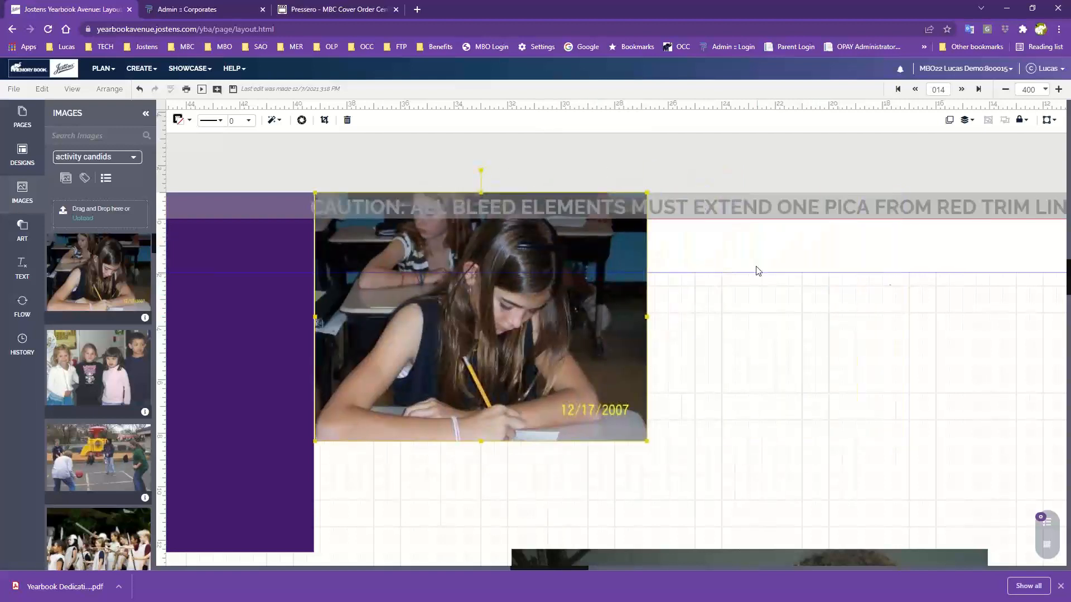
Delete the photo of the girl writing together with its empty image frame
{"action": "key", "text": "Delete"}
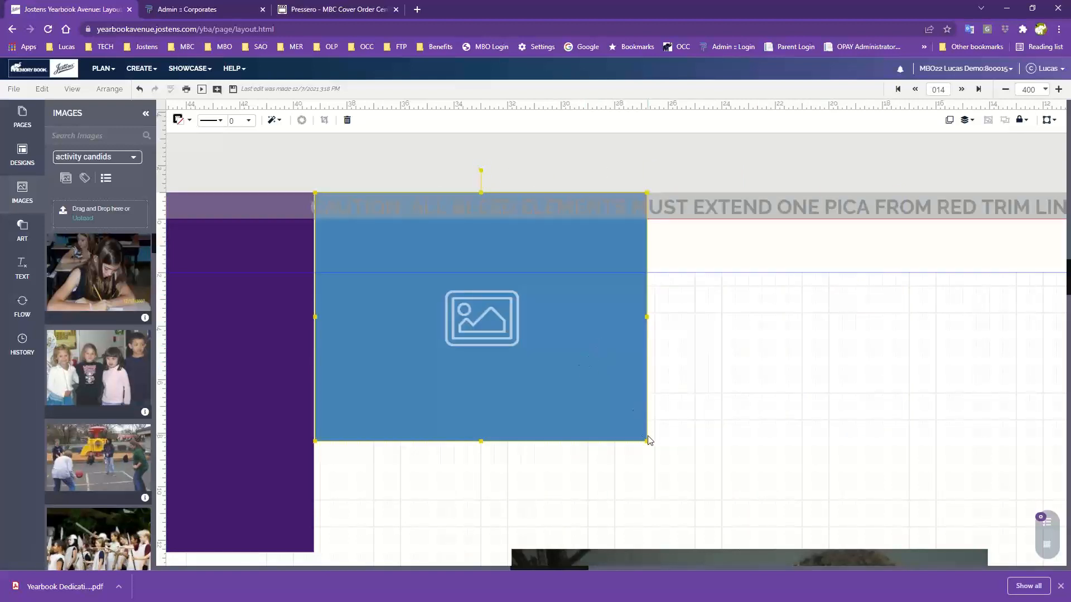
{"action": "left_click_drag", "start_coordinate": [642, 442], "coordinate": [569, 407]}
{"action": "key", "text": "Delete"}
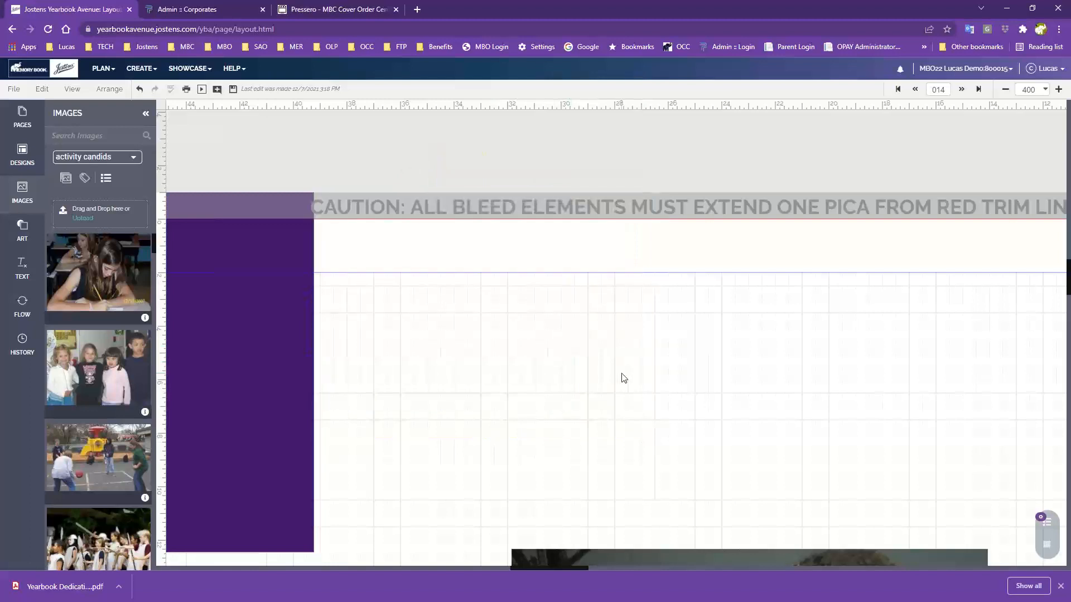
Move the photo of the two boys back up inside the margin, to the right of the purple rectangle
{"action": "scroll", "coordinate": [625, 376], "scroll_direction": "down", "scroll_amount": 1}
{"action": "left_click_drag", "start_coordinate": [691, 530], "coordinate": [583, 294]}
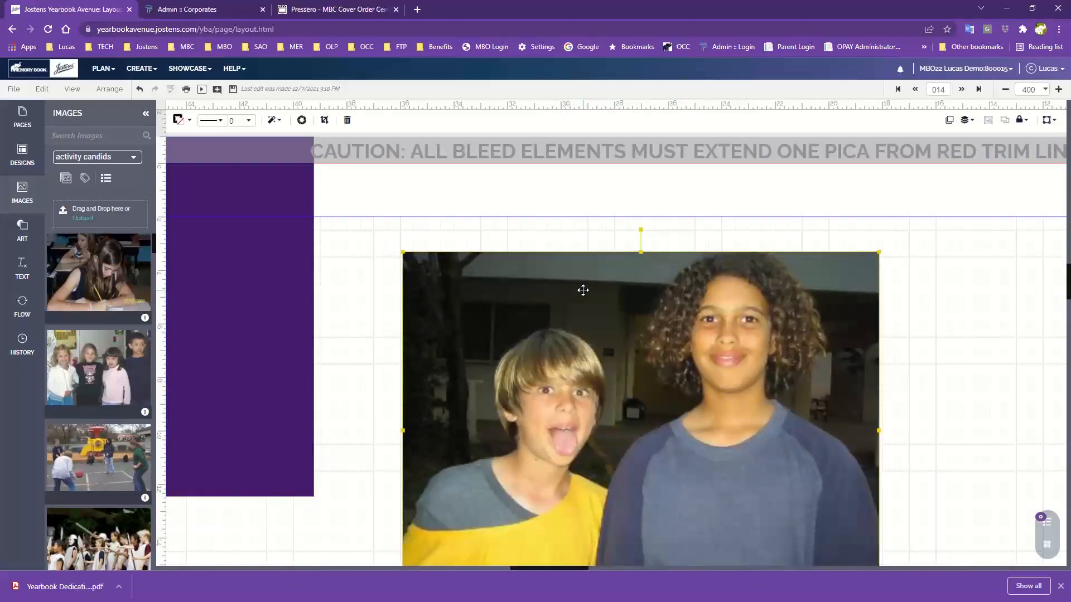
{"action": "scroll", "coordinate": [583, 290], "scroll_direction": "down", "scroll_amount": 1}
{"action": "scroll", "coordinate": [583, 289], "scroll_direction": "up", "scroll_amount": 1}
{"action": "scroll", "coordinate": [613, 262], "scroll_direction": "down", "scroll_amount": 2}
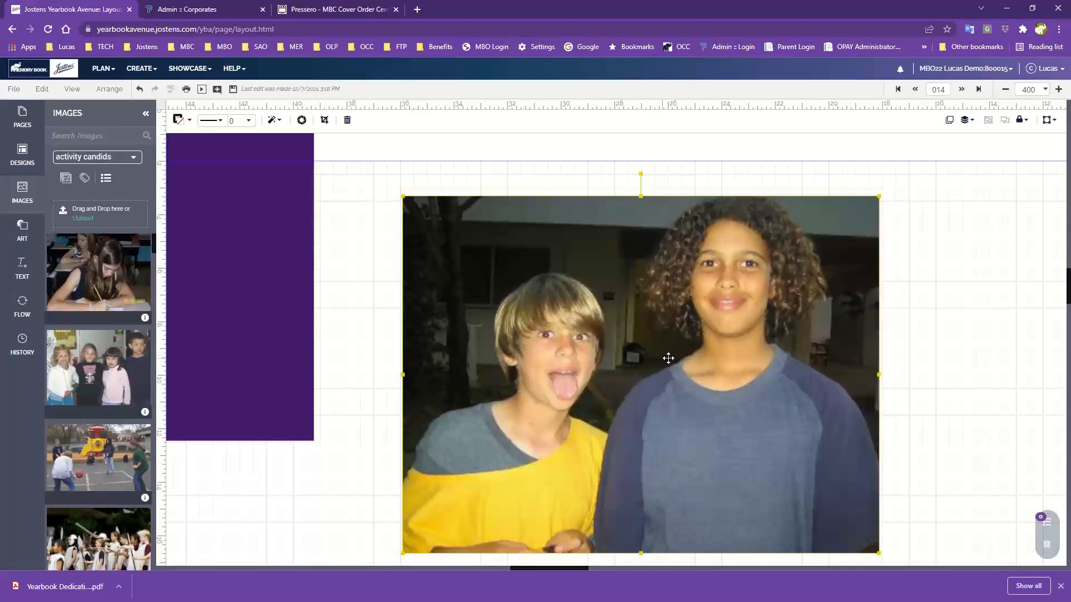
{"action": "scroll", "coordinate": [676, 355], "scroll_direction": "down", "scroll_amount": 1}
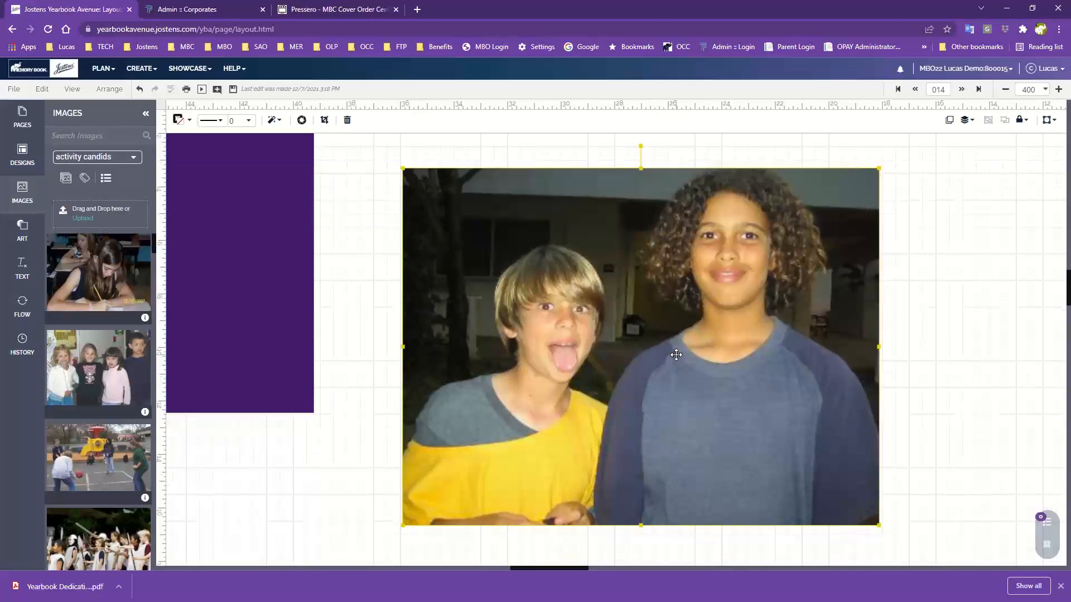
Move the photo of the two boys to the left bleed edge, below the purple rectangle
{"action": "left_click", "coordinate": [1005, 89]}
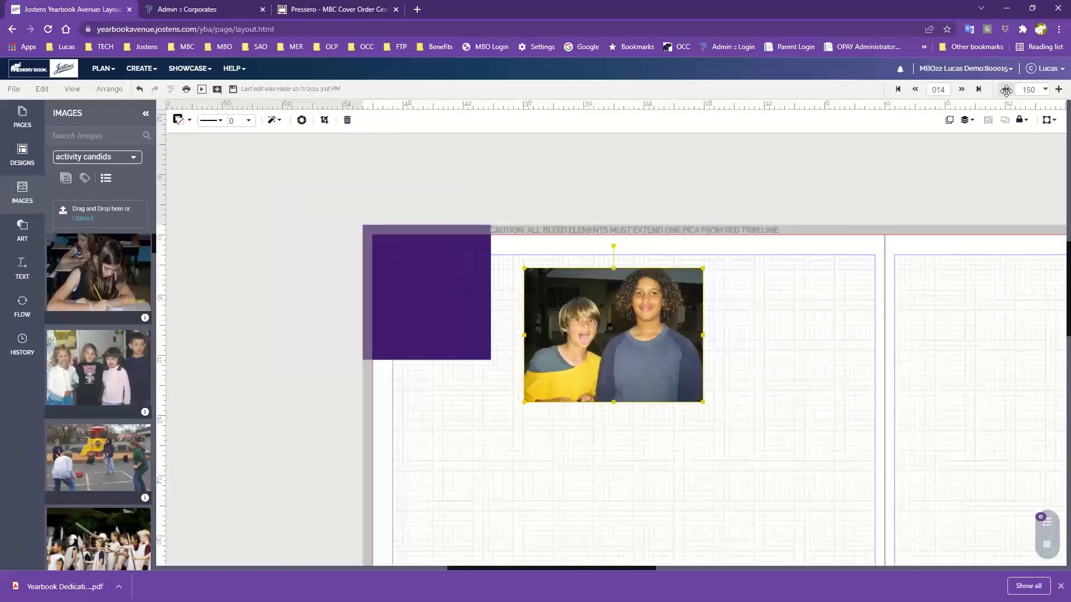
{"action": "scroll", "coordinate": [885, 345], "scroll_direction": "down", "scroll_amount": 3}
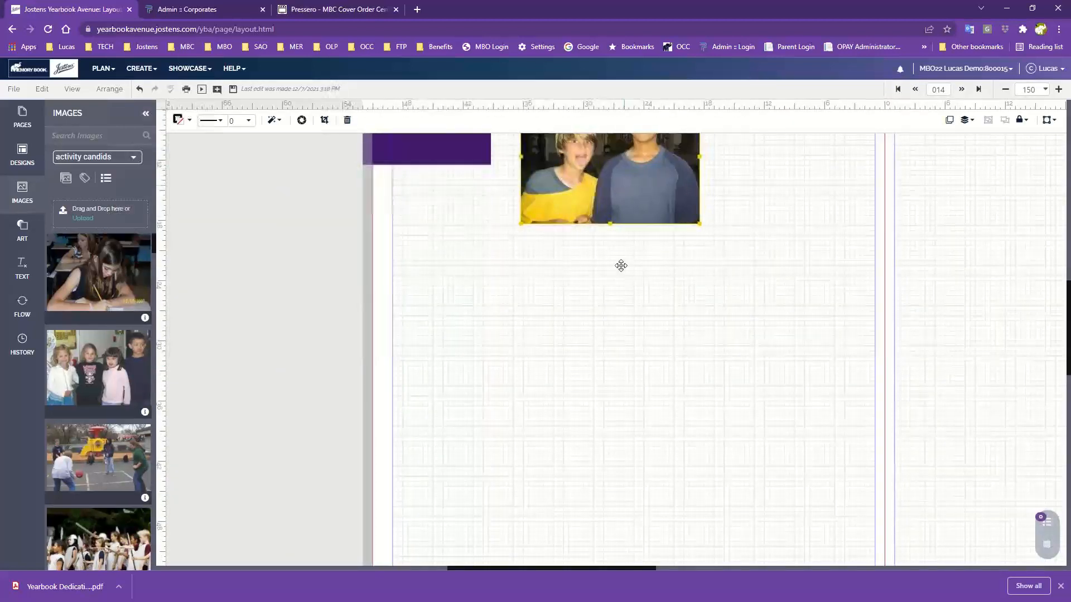
{"action": "left_click_drag", "start_coordinate": [621, 265], "coordinate": [454, 327]}
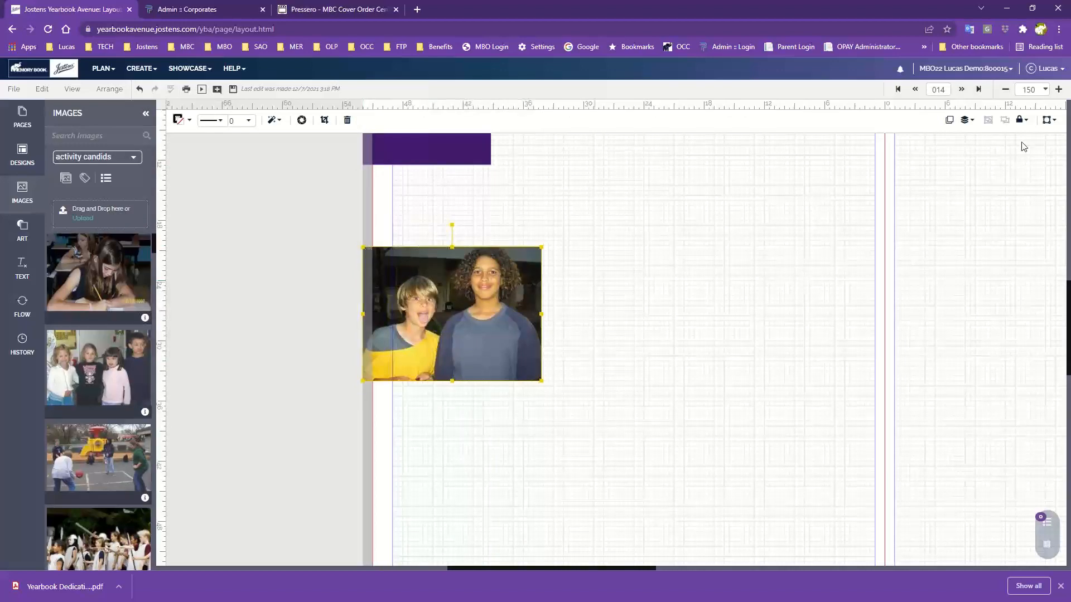
{"action": "left_click", "coordinate": [1059, 90]}
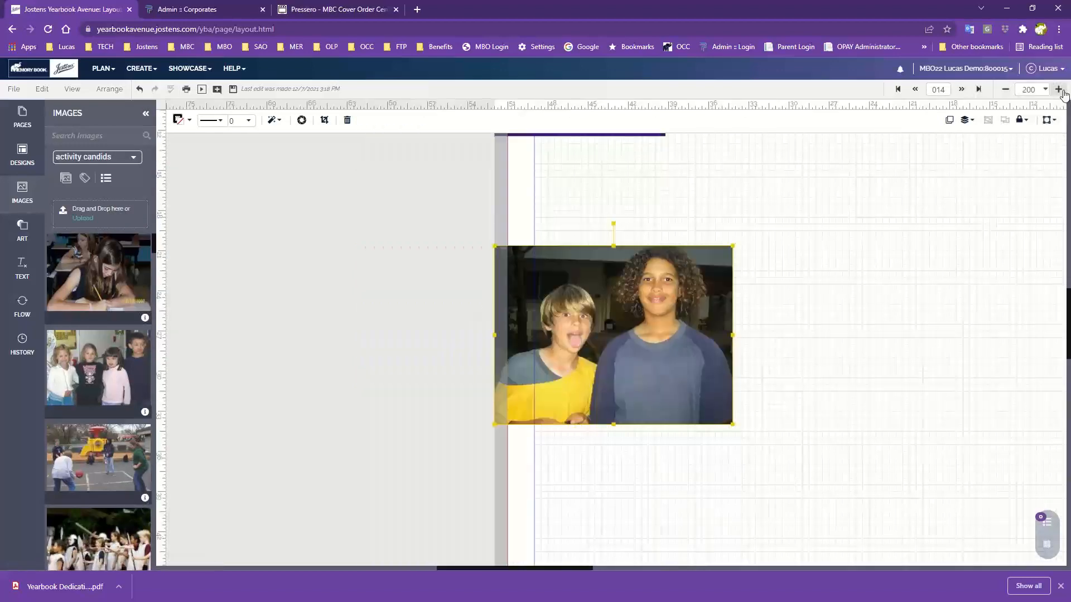
{"action": "left_click", "coordinate": [1059, 90]}
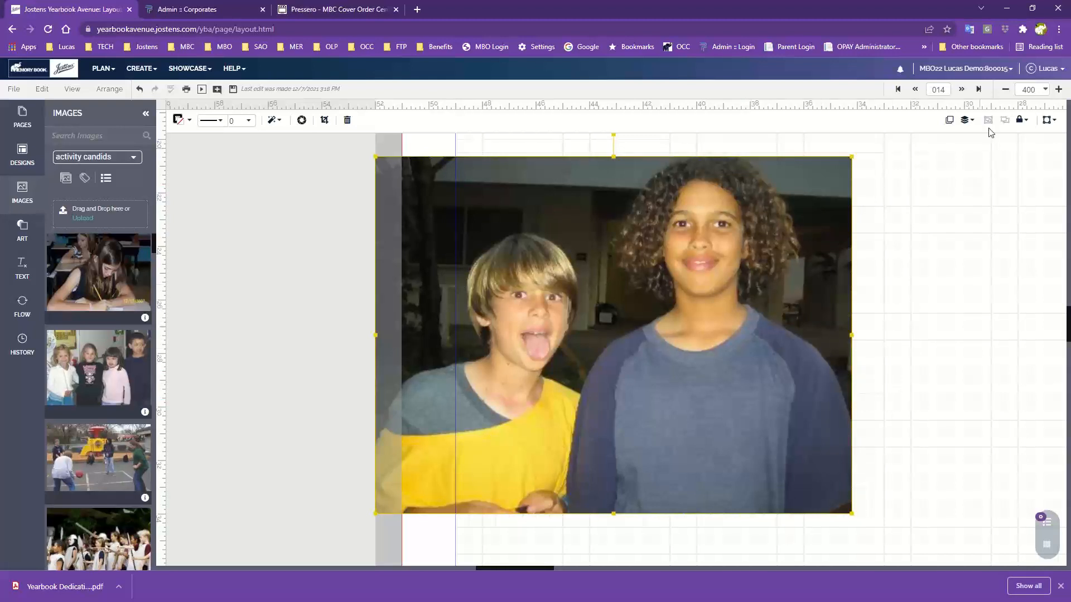
Move the photo of the two boys against the gutter line between pages 14 and 15
{"action": "left_click_drag", "start_coordinate": [601, 463], "coordinate": [848, 446]}
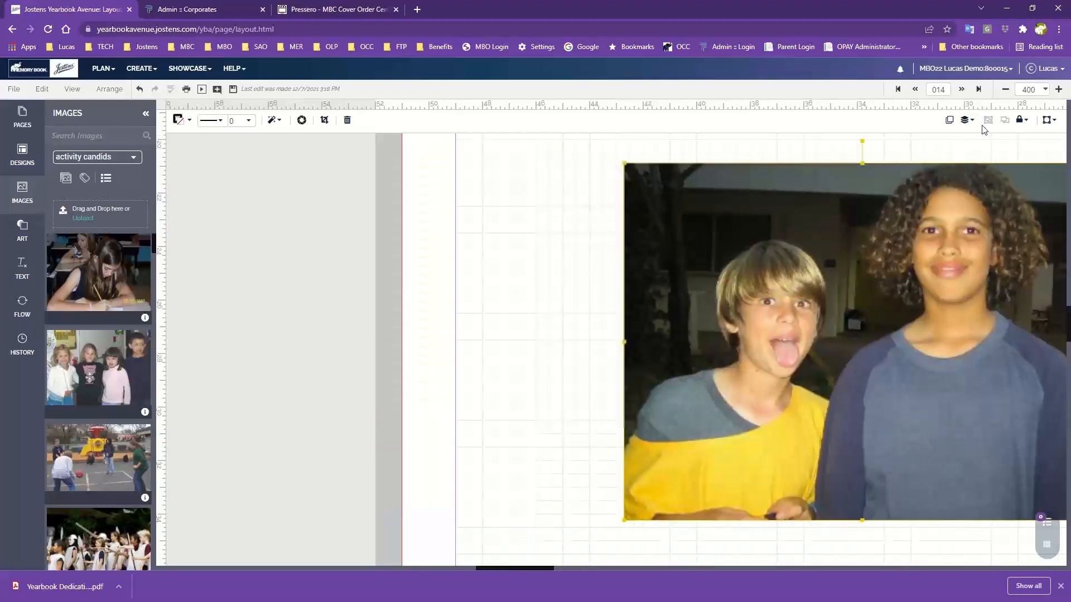
{"action": "left_click", "coordinate": [1006, 89]}
{"action": "left_click_drag", "start_coordinate": [639, 343], "coordinate": [866, 322]}
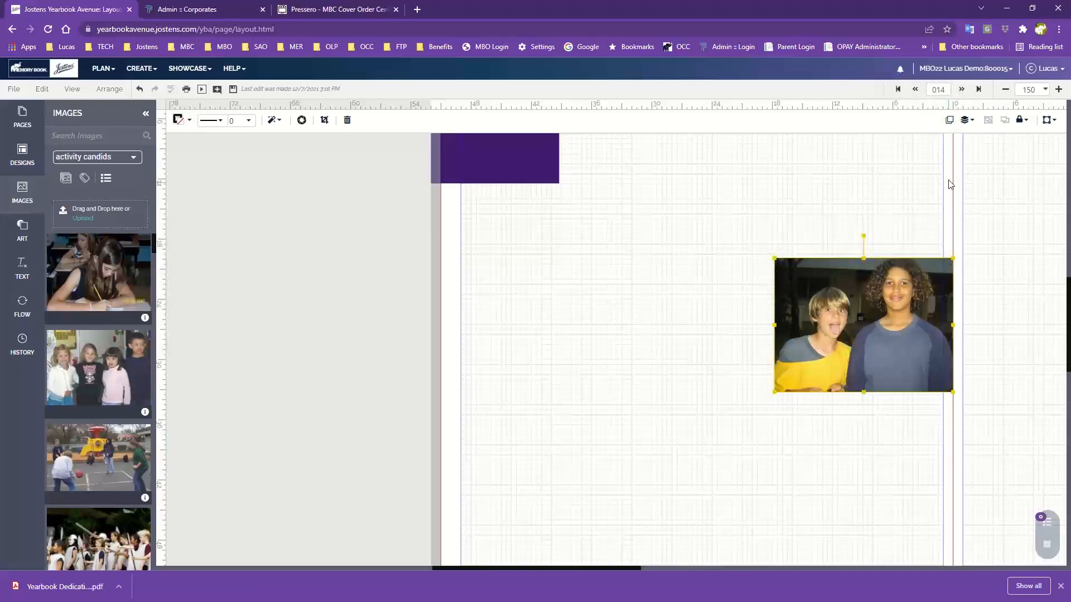
{"action": "left_click", "coordinate": [1059, 90]}
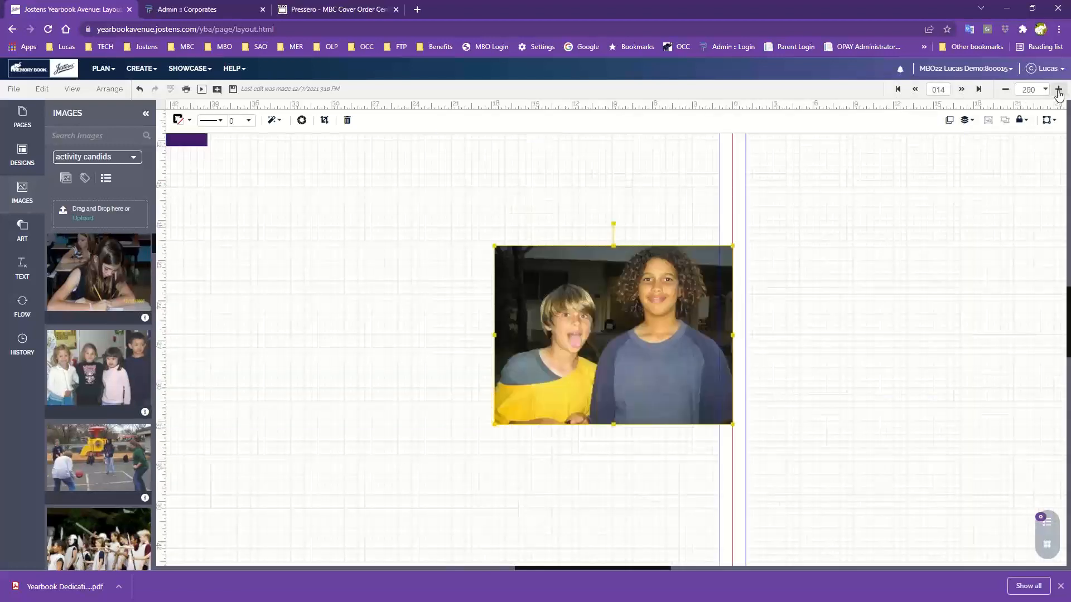
{"action": "left_click", "coordinate": [1059, 90]}
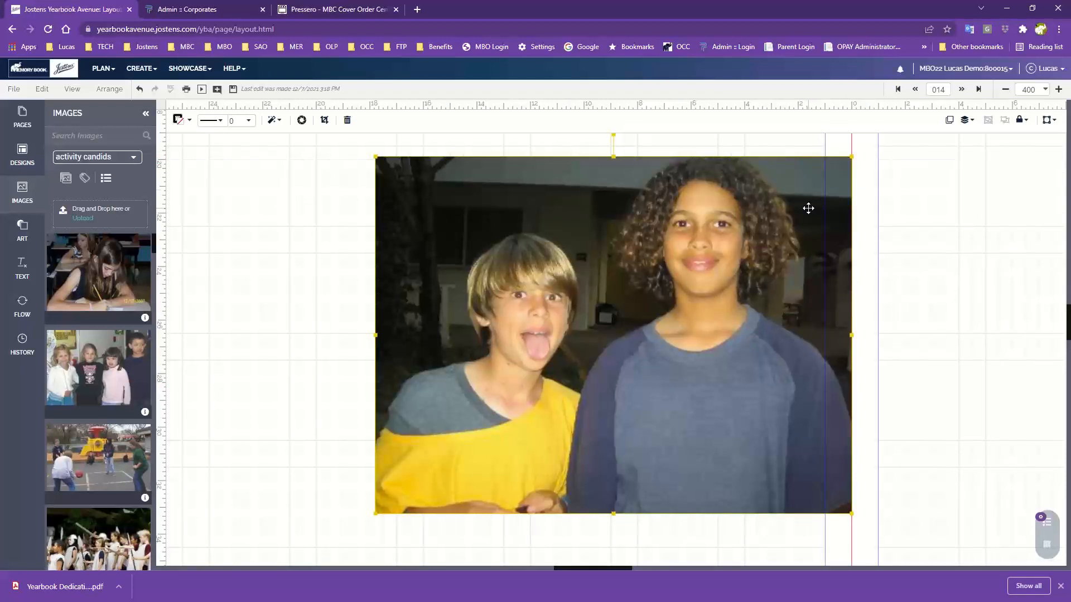
Move the photo of the two boys to the top of page 14 so it extends to the bleed edge near the gutter
{"action": "scroll", "coordinate": [805, 294], "scroll_direction": "down", "scroll_amount": 1}
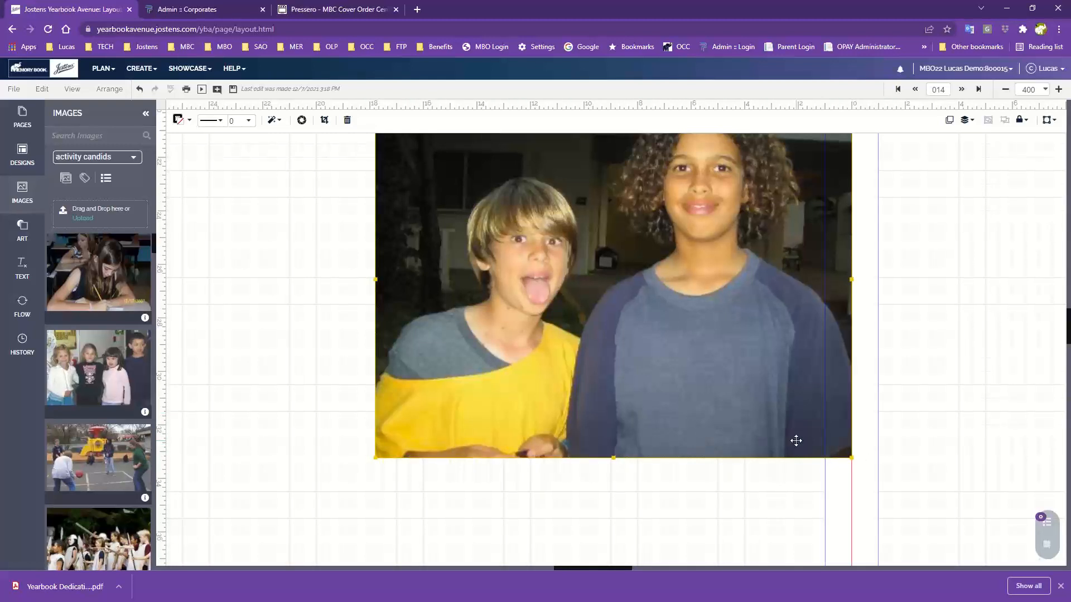
{"action": "scroll", "coordinate": [791, 450], "scroll_direction": "up", "scroll_amount": 2}
{"action": "scroll", "coordinate": [790, 450], "scroll_direction": "up", "scroll_amount": 1}
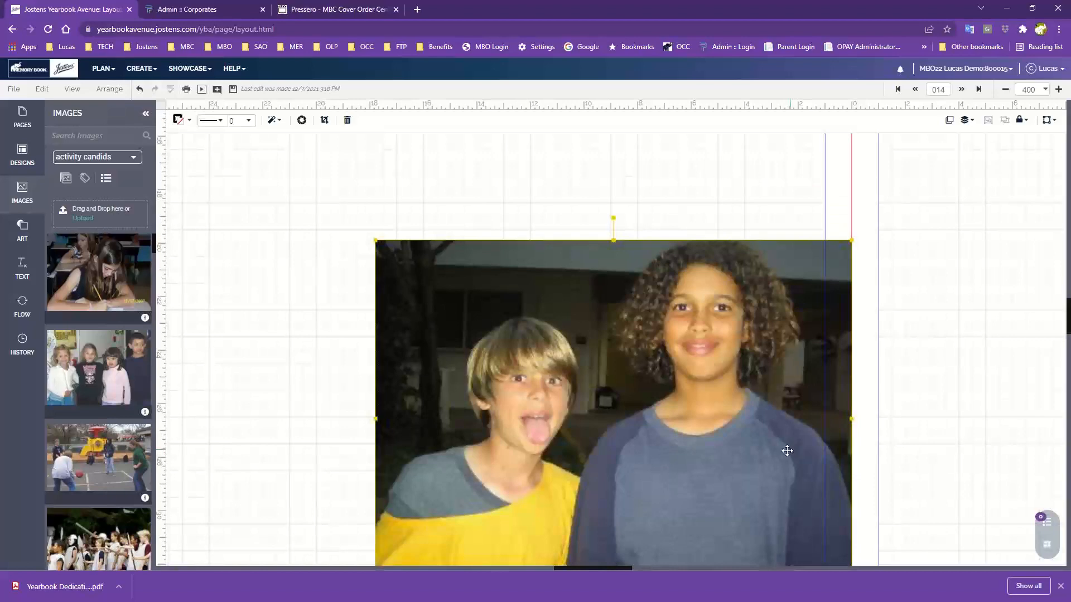
{"action": "scroll", "coordinate": [787, 451], "scroll_direction": "up", "scroll_amount": 8}
{"action": "left_click_drag", "start_coordinate": [656, 534], "coordinate": [651, 352]}
{"action": "scroll", "coordinate": [652, 352], "scroll_direction": "up", "scroll_amount": 3}
{"action": "left_click_drag", "start_coordinate": [649, 453], "coordinate": [685, 220]}
{"action": "scroll", "coordinate": [659, 401], "scroll_direction": "up", "scroll_amount": 3}
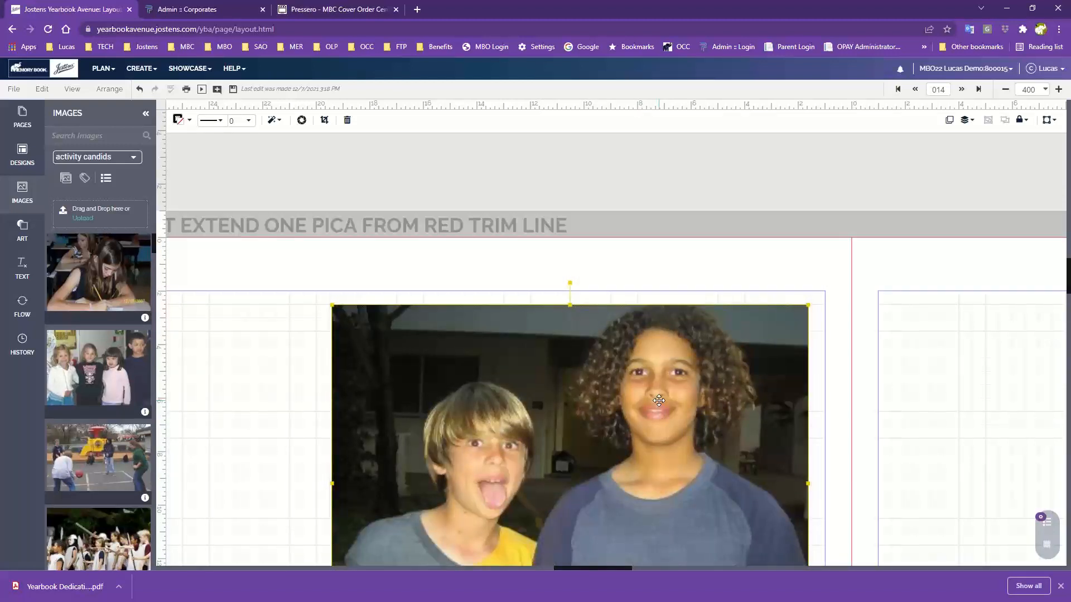
{"action": "left_click_drag", "start_coordinate": [705, 442], "coordinate": [673, 353]}
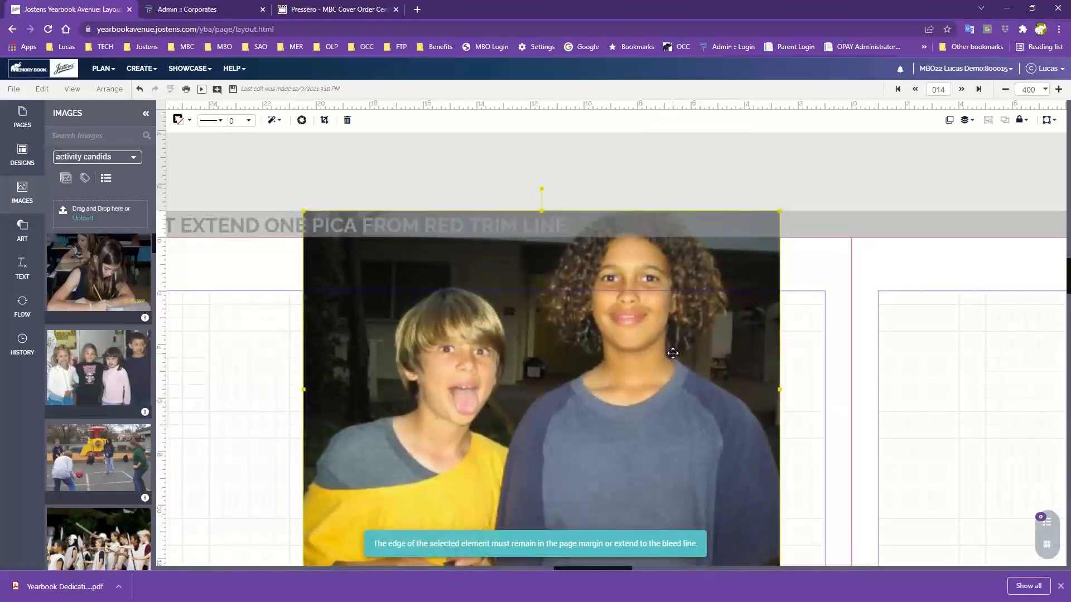
Add a horizontal guide across the photo of the two boys, along the page's top trim line
{"action": "scroll", "coordinate": [673, 353], "scroll_direction": "down", "scroll_amount": 1}
{"action": "scroll", "coordinate": [672, 353], "scroll_direction": "up", "scroll_amount": 1}
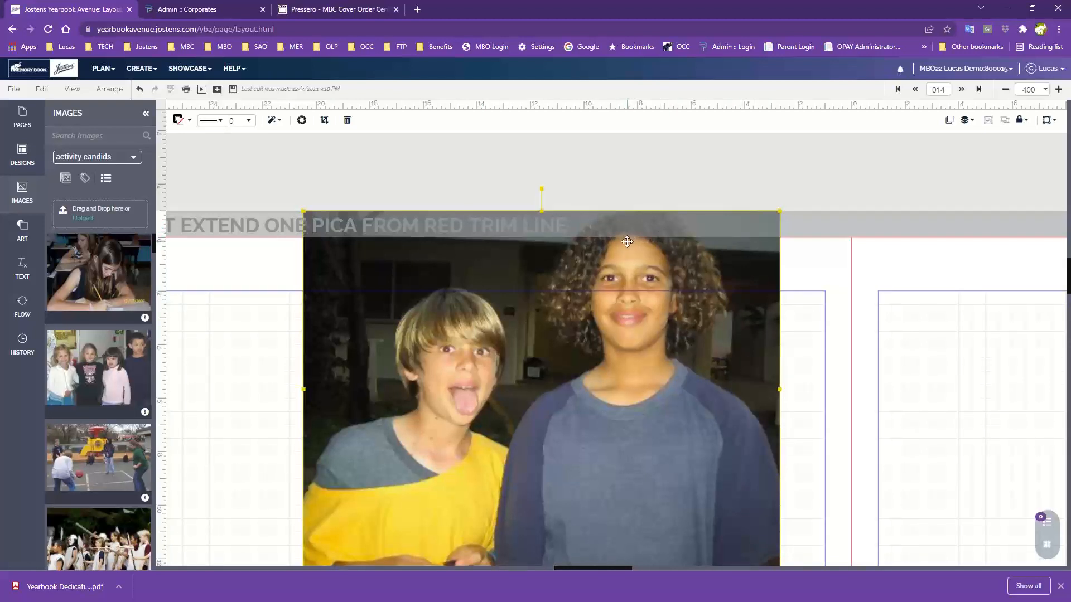
{"action": "left_click_drag", "start_coordinate": [652, 114], "coordinate": [653, 240]}
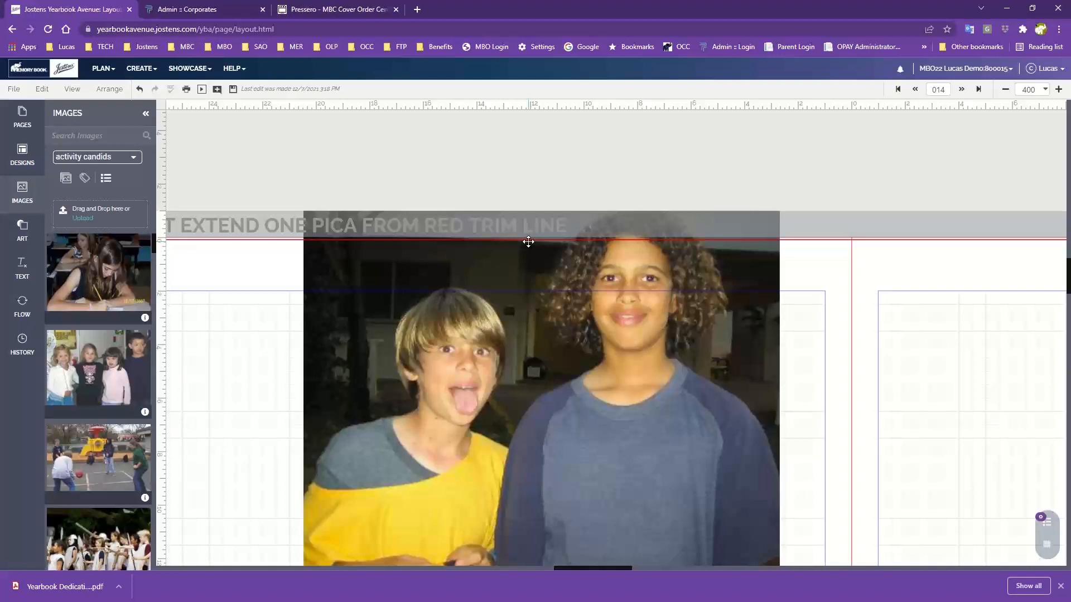
Move the photo of the two boys down inside the blue margin line near the top of page 14
{"action": "scroll", "coordinate": [528, 241], "scroll_direction": "down", "scroll_amount": 1}
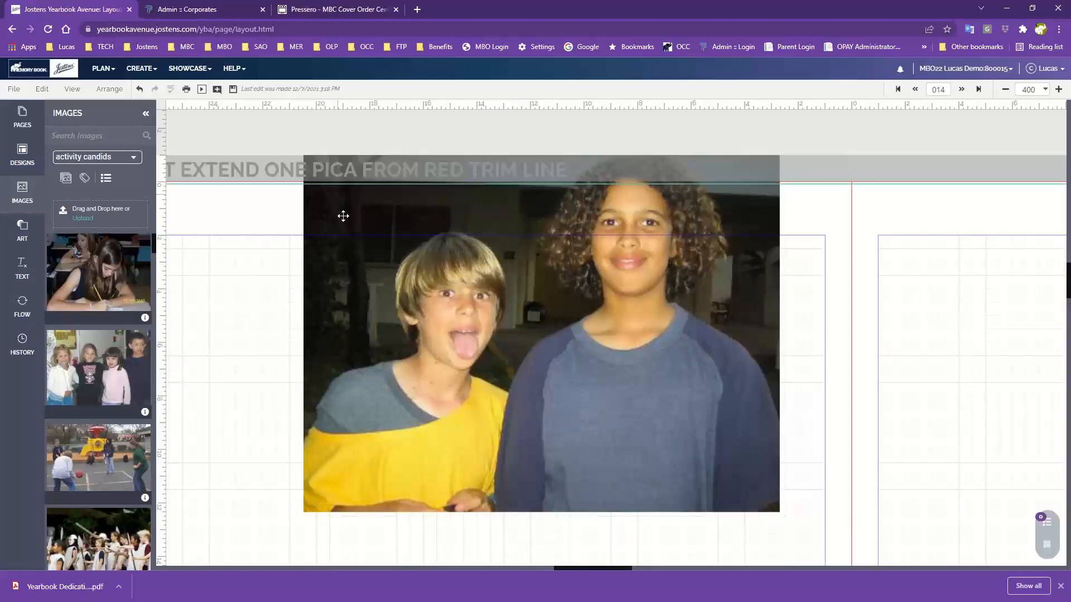
{"action": "left_click_drag", "start_coordinate": [349, 230], "coordinate": [277, 311]}
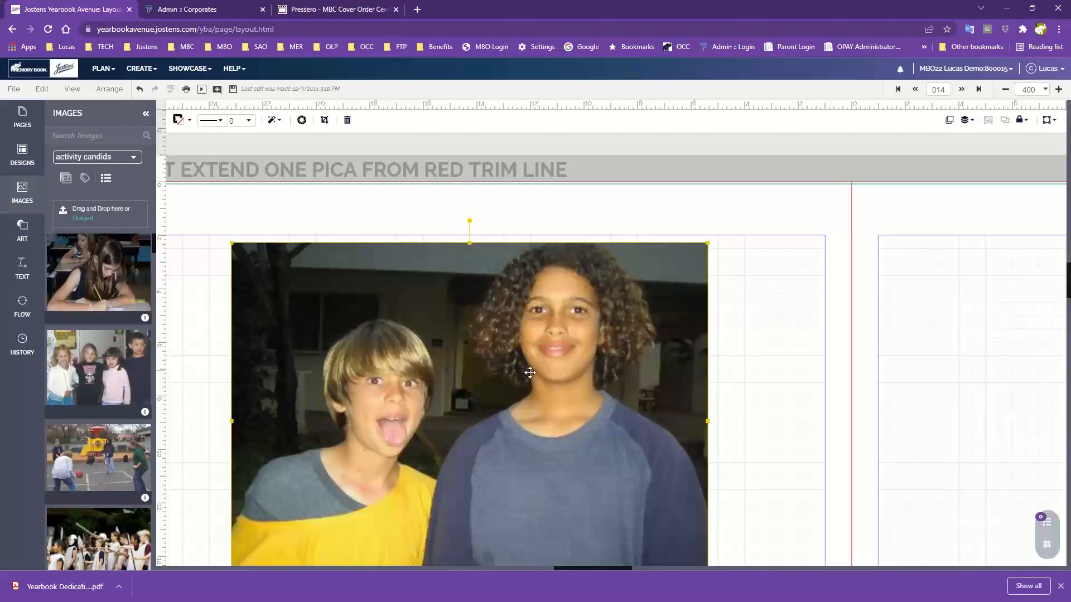
{"action": "left_click_drag", "start_coordinate": [452, 394], "coordinate": [716, 375]}
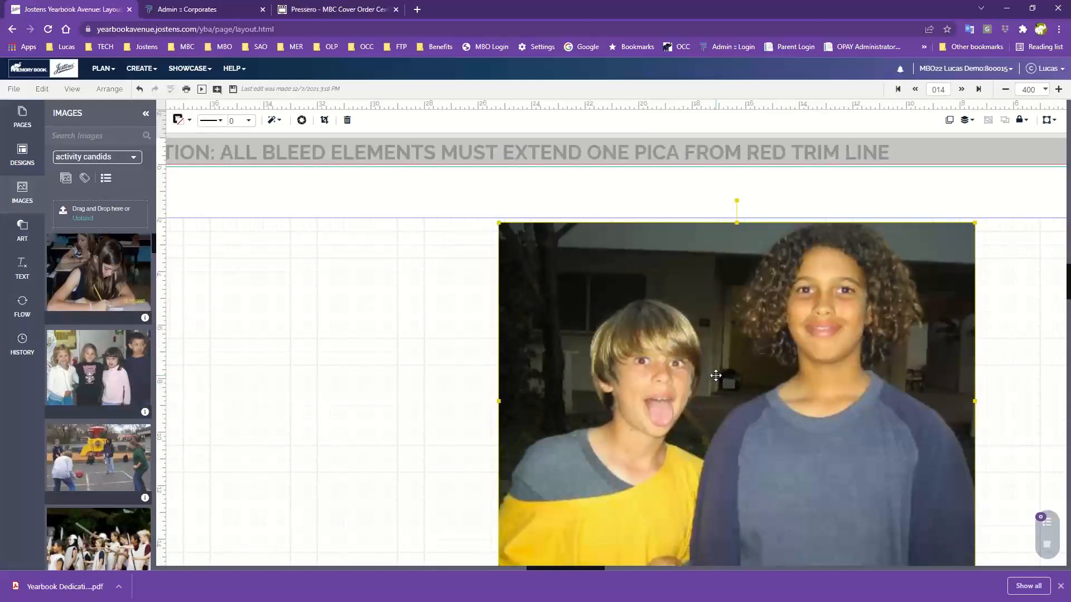
Reduce the layout zoom to 125 and raise the browser zoom one level past 125%
{"action": "scroll", "coordinate": [649, 473], "scroll_direction": "up", "scroll_amount": 6}
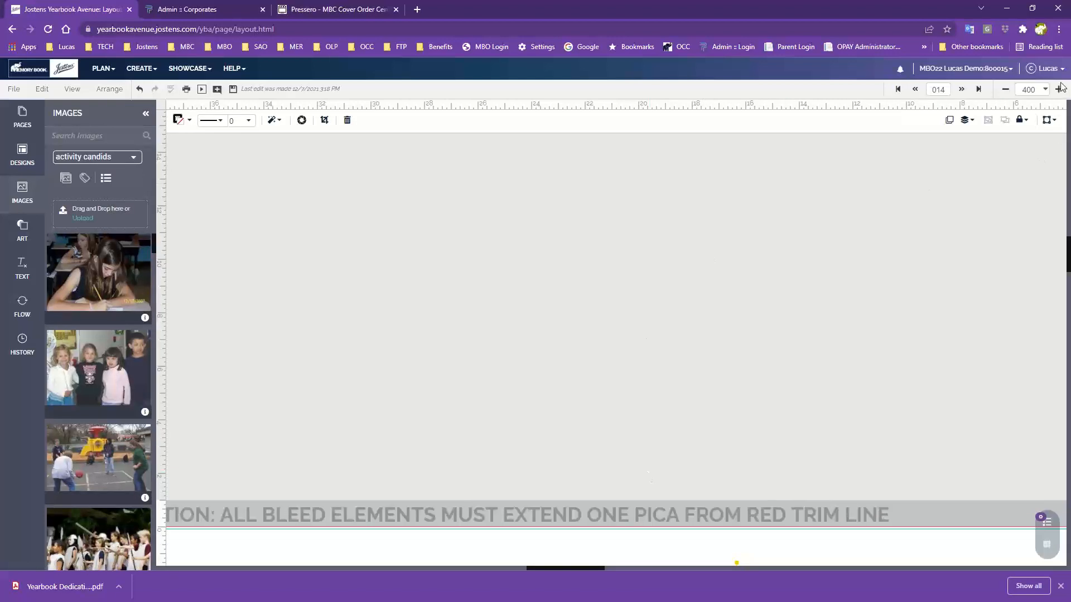
{"action": "left_click", "coordinate": [1005, 90]}
{"action": "left_click", "coordinate": [1006, 90]}
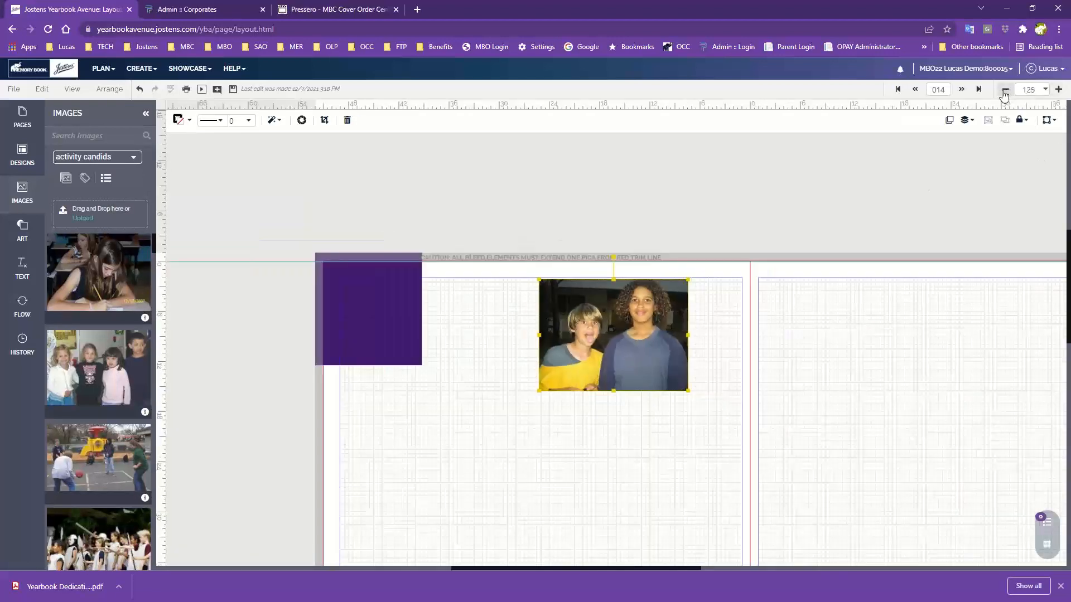
{"action": "left_click", "coordinate": [1058, 29]}
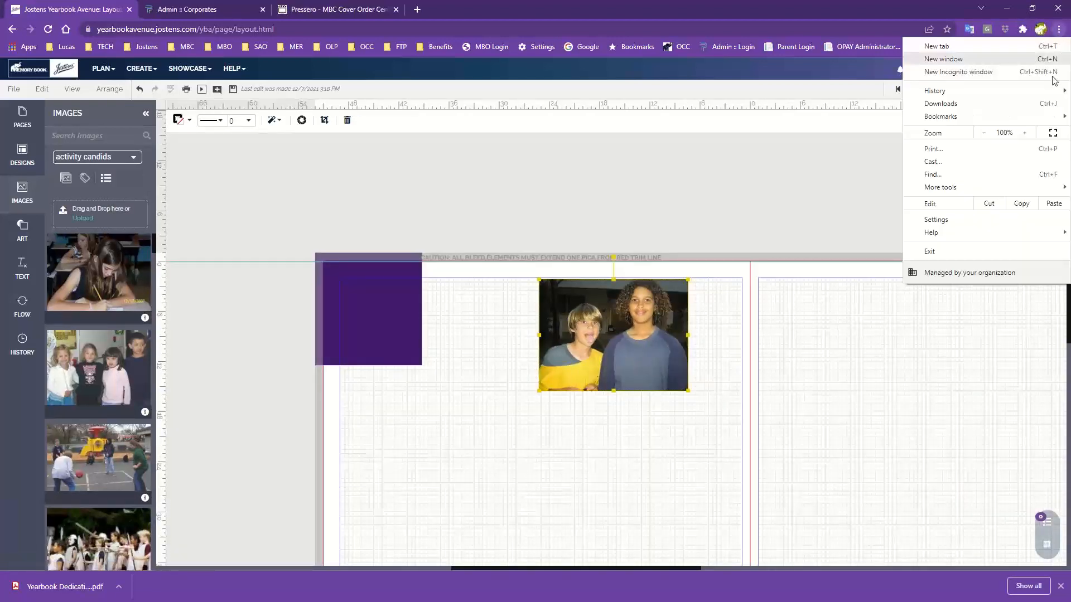
{"action": "left_click", "coordinate": [1026, 132]}
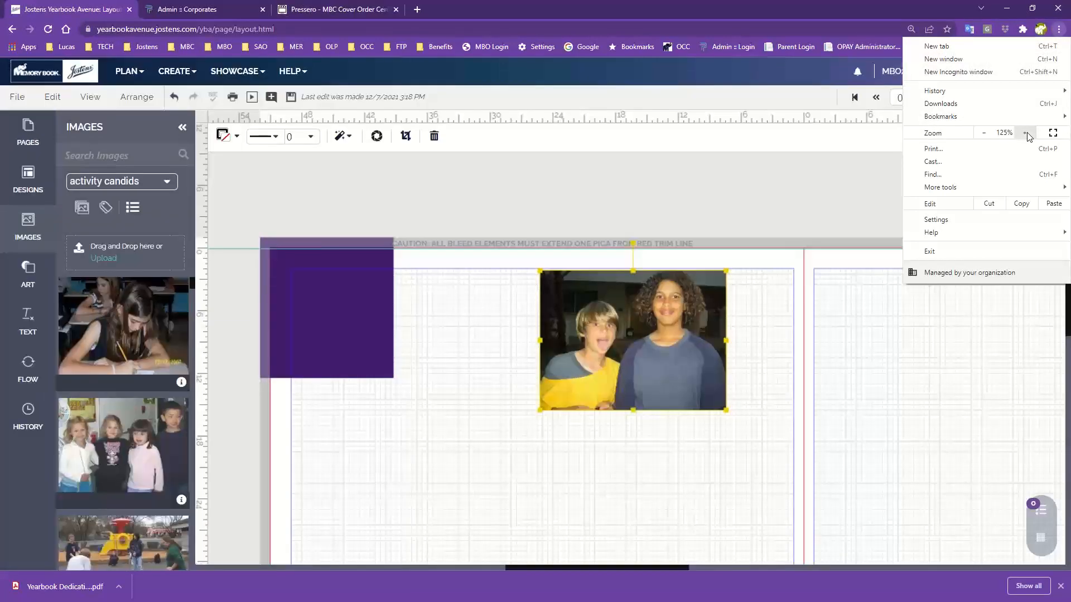
{"action": "left_click", "coordinate": [1027, 134]}
{"action": "left_click", "coordinate": [800, 191]}
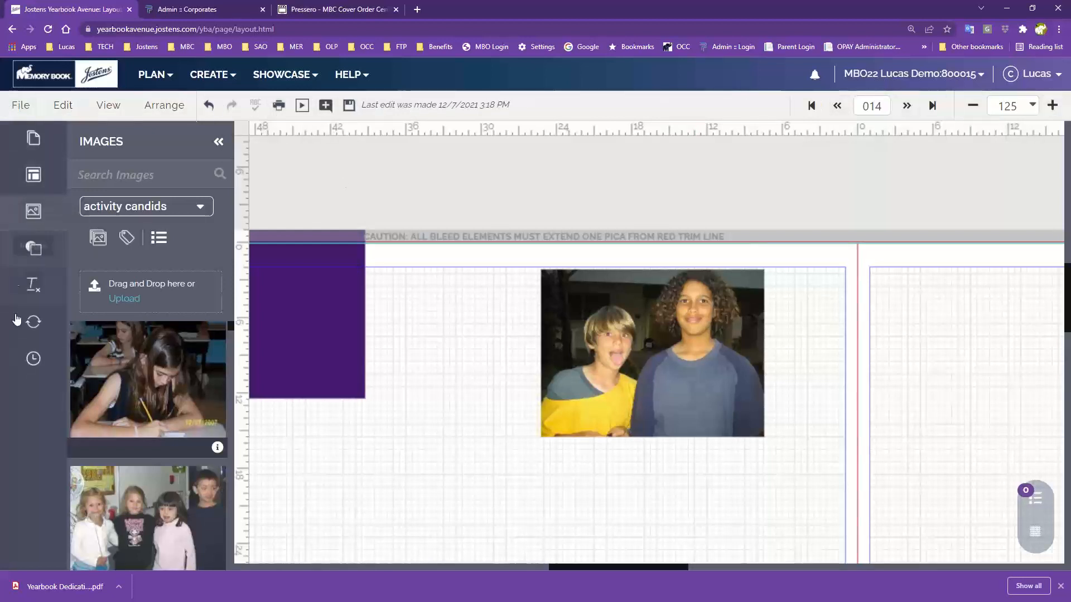
Review the file commands for practice pages and show the Practice Pages category under the Custom designs
{"action": "left_click", "coordinate": [21, 107]}
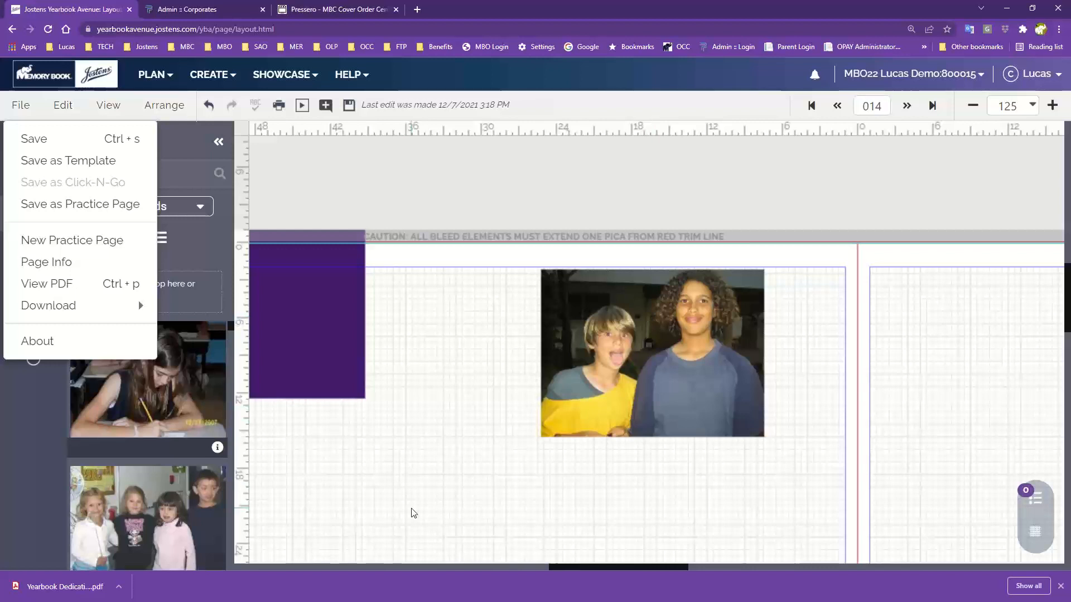
{"action": "scroll", "coordinate": [413, 512], "scroll_direction": "down", "scroll_amount": 2}
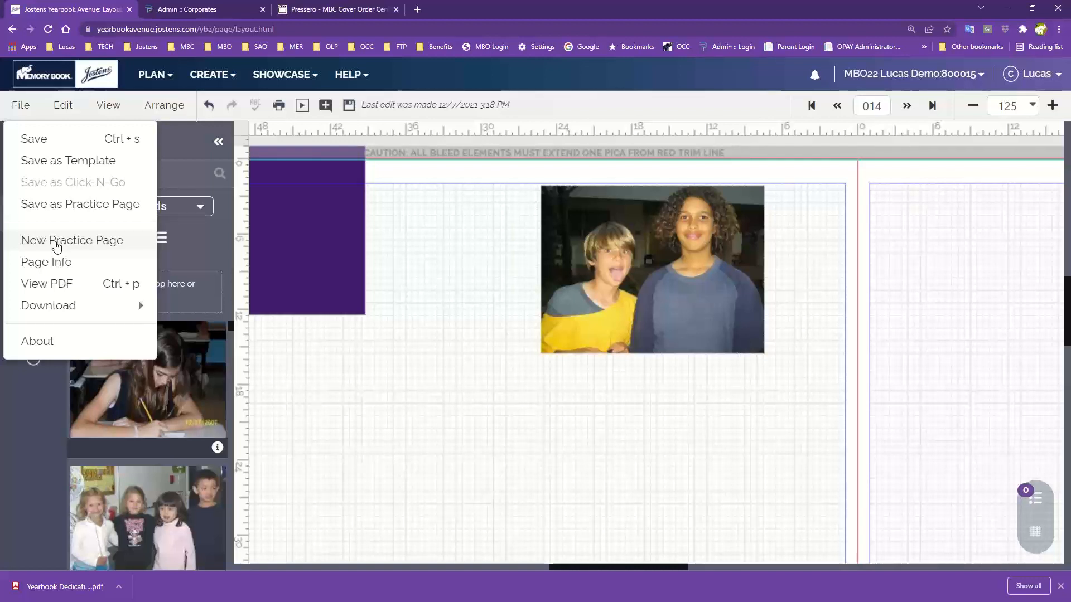
{"action": "left_click", "coordinate": [212, 249]}
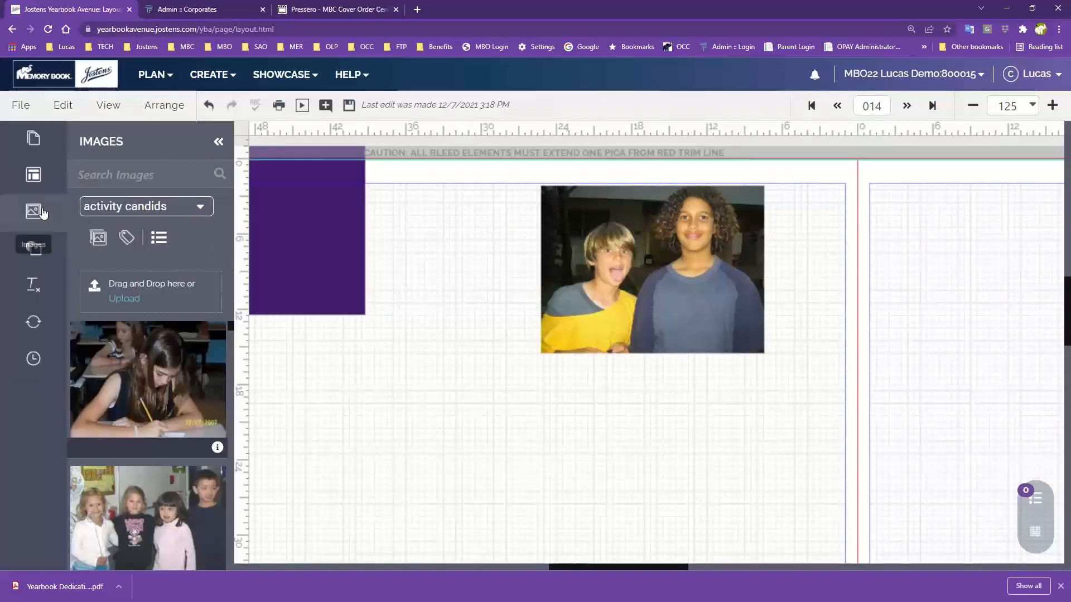
{"action": "left_click", "coordinate": [33, 176]}
{"action": "left_click", "coordinate": [110, 210]}
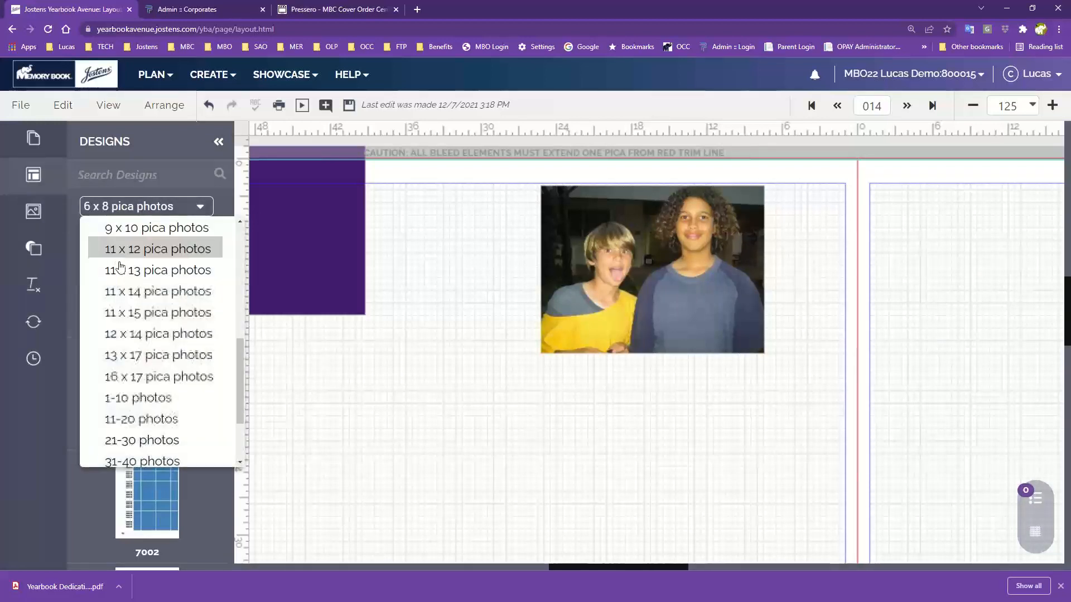
{"action": "scroll", "coordinate": [117, 267], "scroll_direction": "up", "scroll_amount": 5}
{"action": "left_click", "coordinate": [99, 241]}
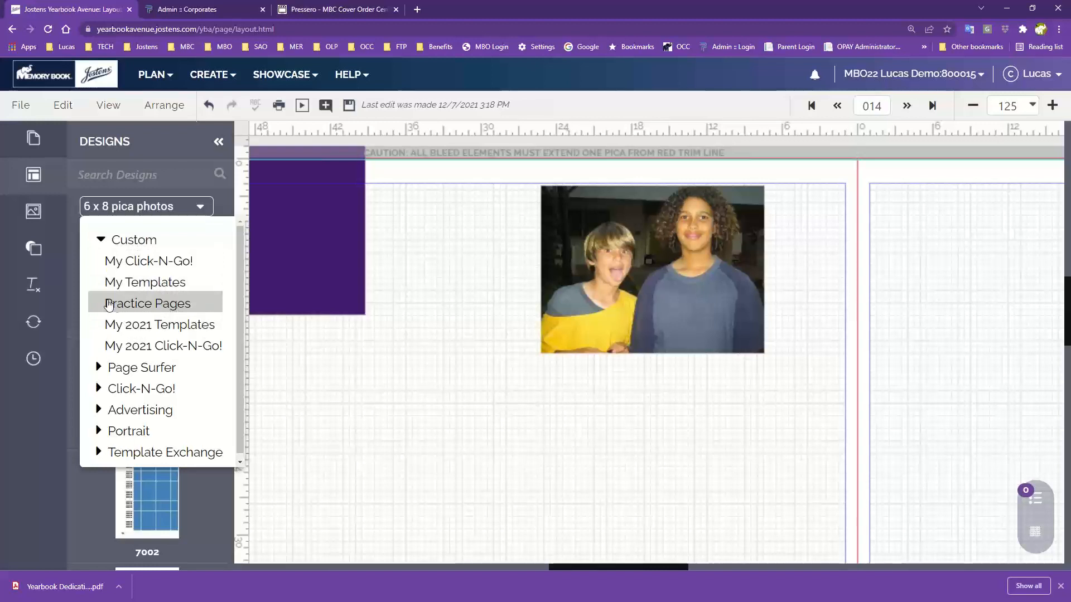
{"action": "left_click", "coordinate": [134, 306]}
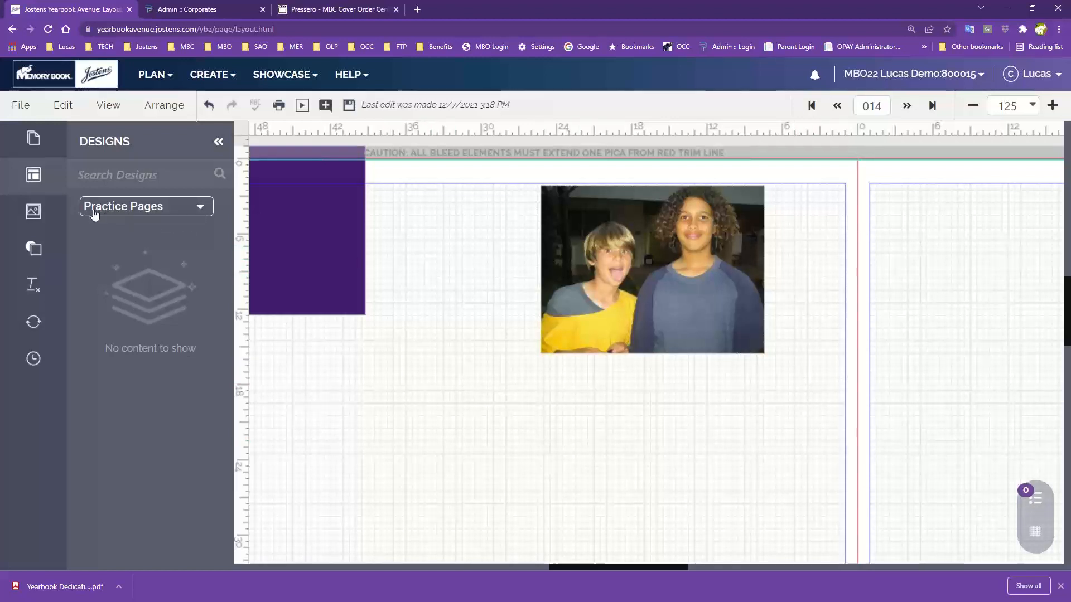
{"action": "left_click", "coordinate": [35, 176]}
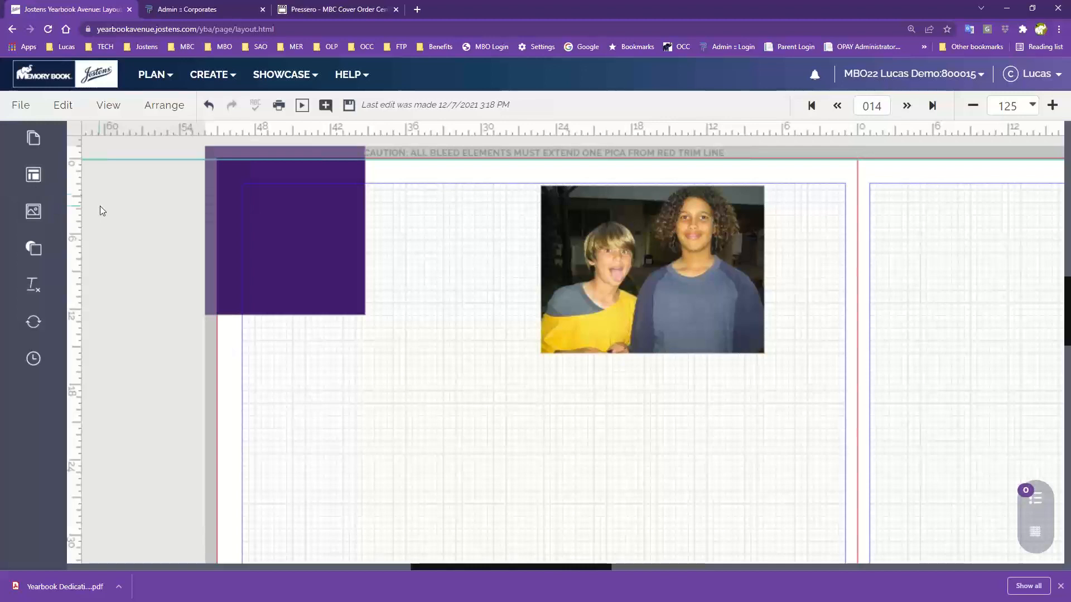
{"action": "left_click", "coordinate": [44, 179]}
{"action": "left_click", "coordinate": [150, 207]}
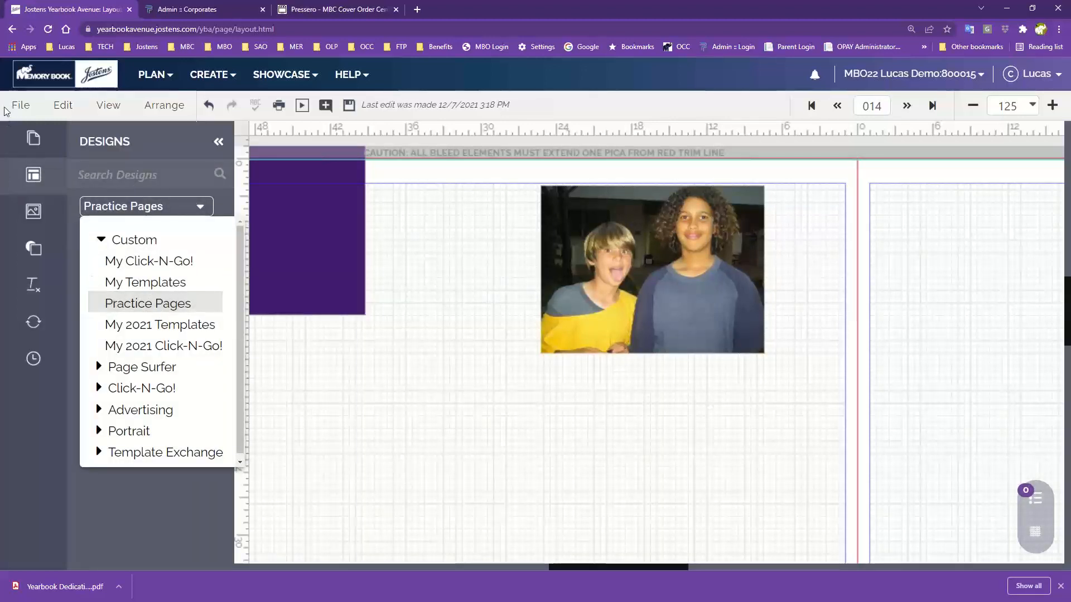
View the Page Info for pages 014 and 015 and close it
{"action": "left_click", "coordinate": [21, 106]}
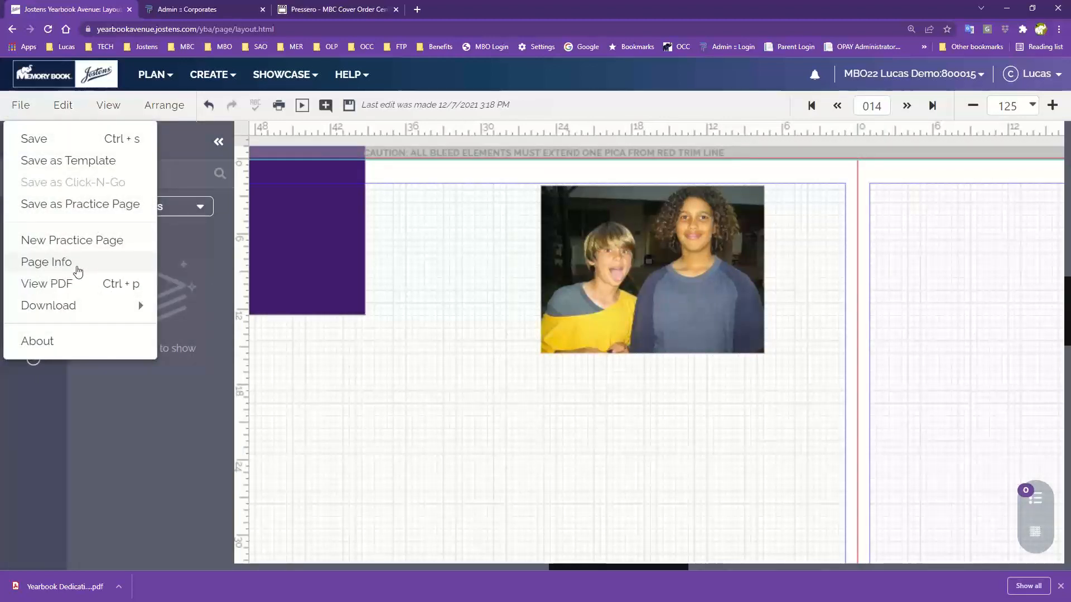
{"action": "left_click", "coordinate": [78, 271]}
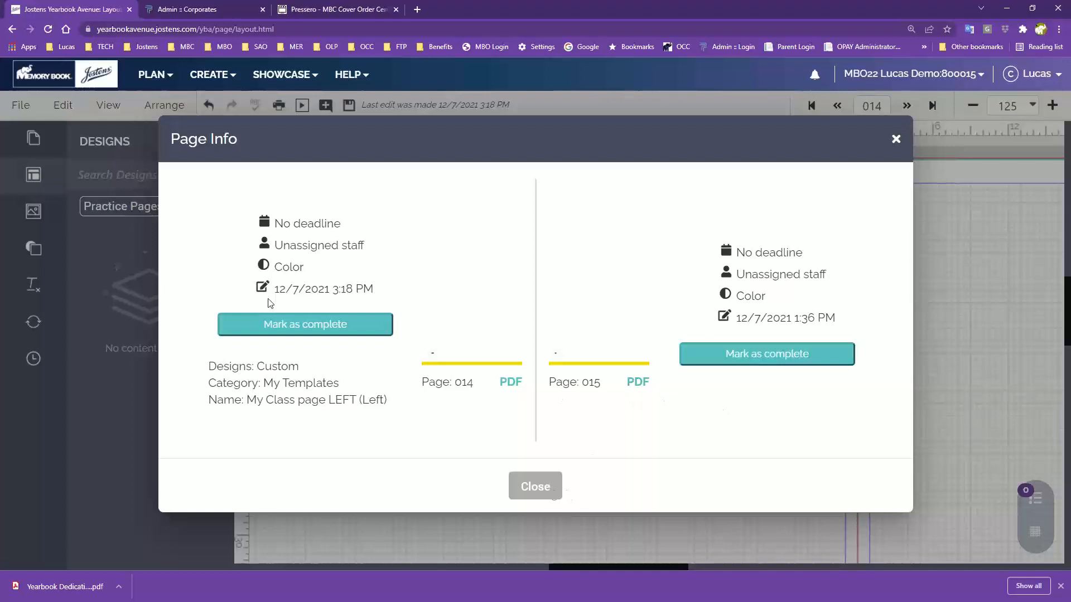
{"action": "left_click", "coordinate": [535, 486]}
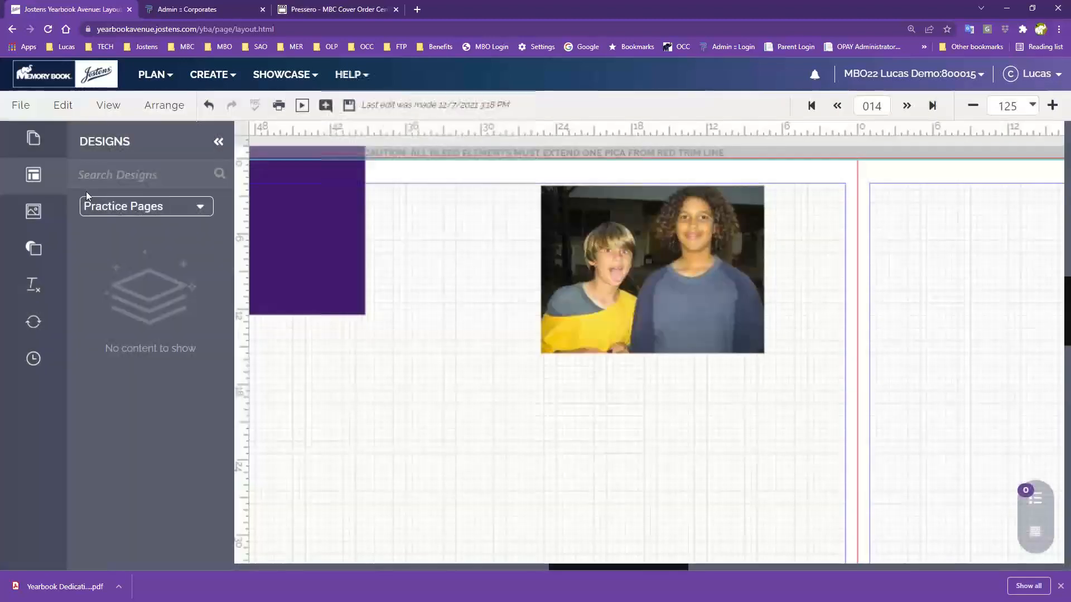
Save the spread's changes, view its PDF proof with trim lines, and return to the layout
{"action": "left_click", "coordinate": [21, 106]}
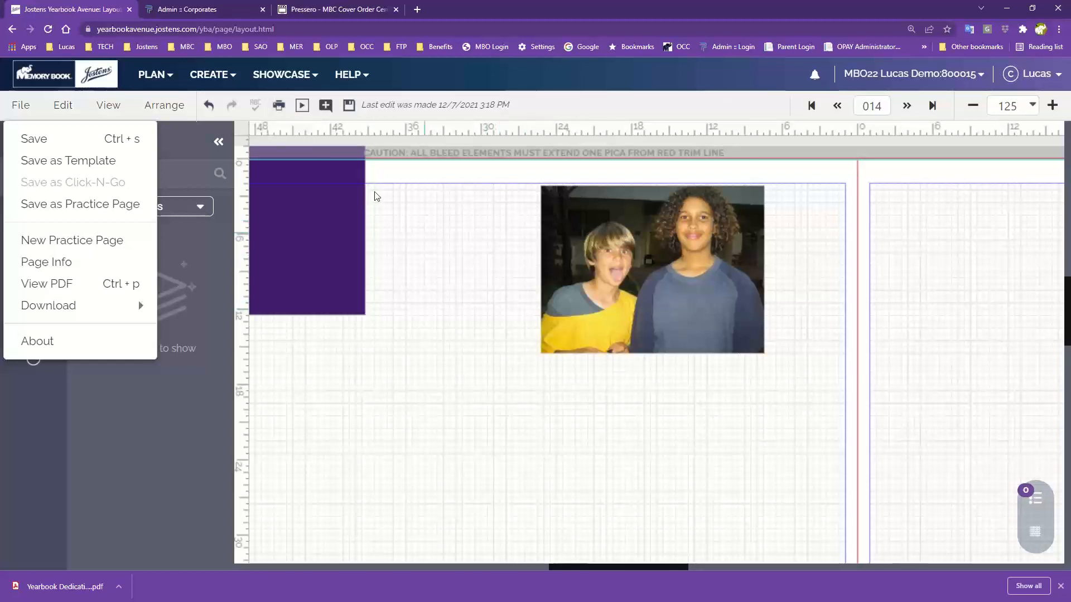
{"action": "left_click", "coordinate": [279, 105]}
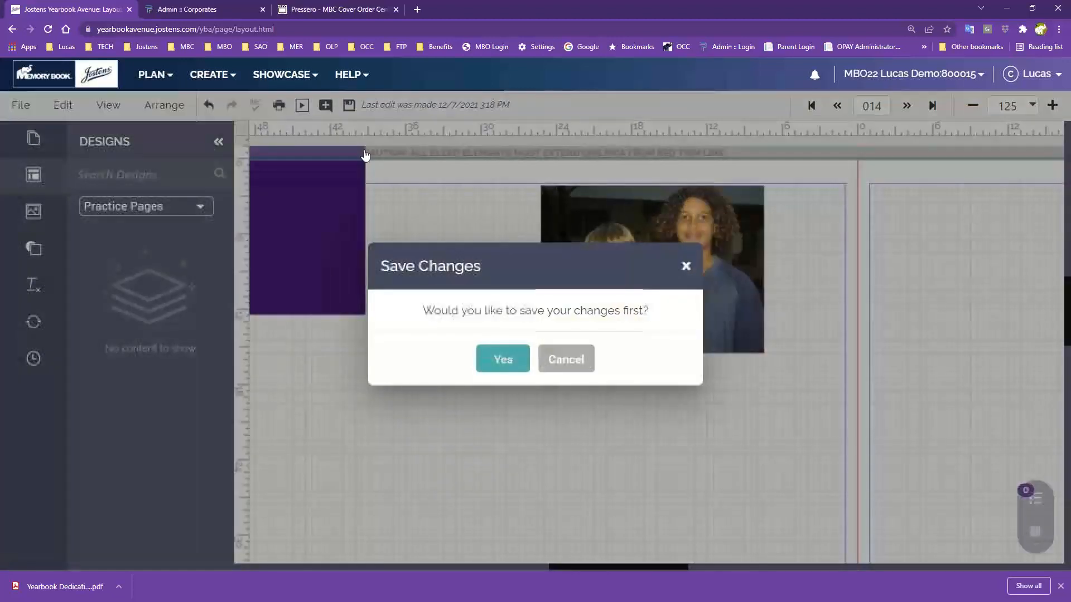
{"action": "left_click", "coordinate": [503, 359]}
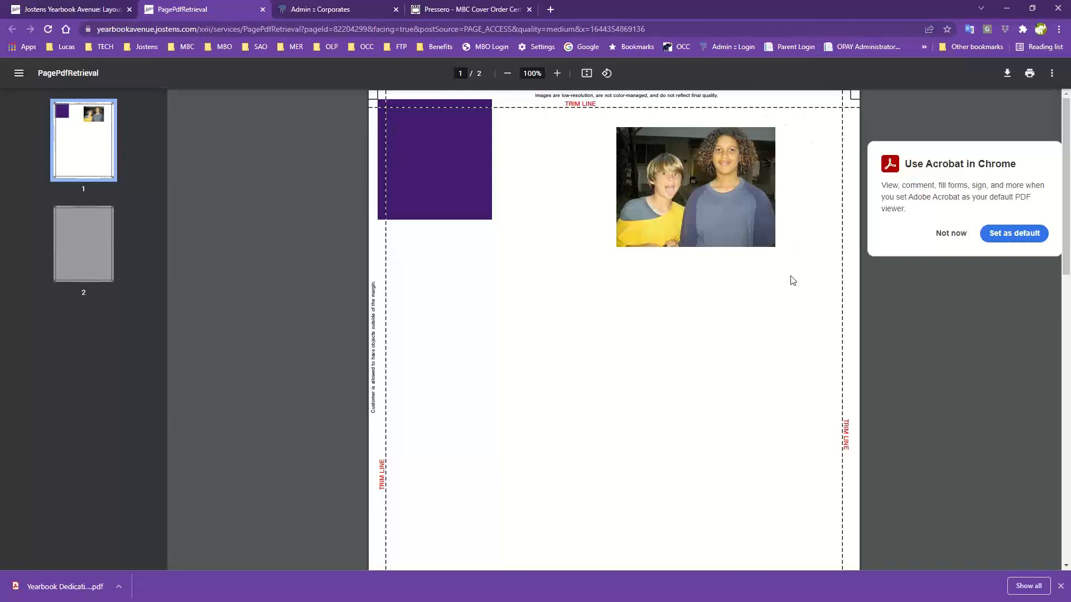
{"action": "left_click", "coordinate": [951, 234]}
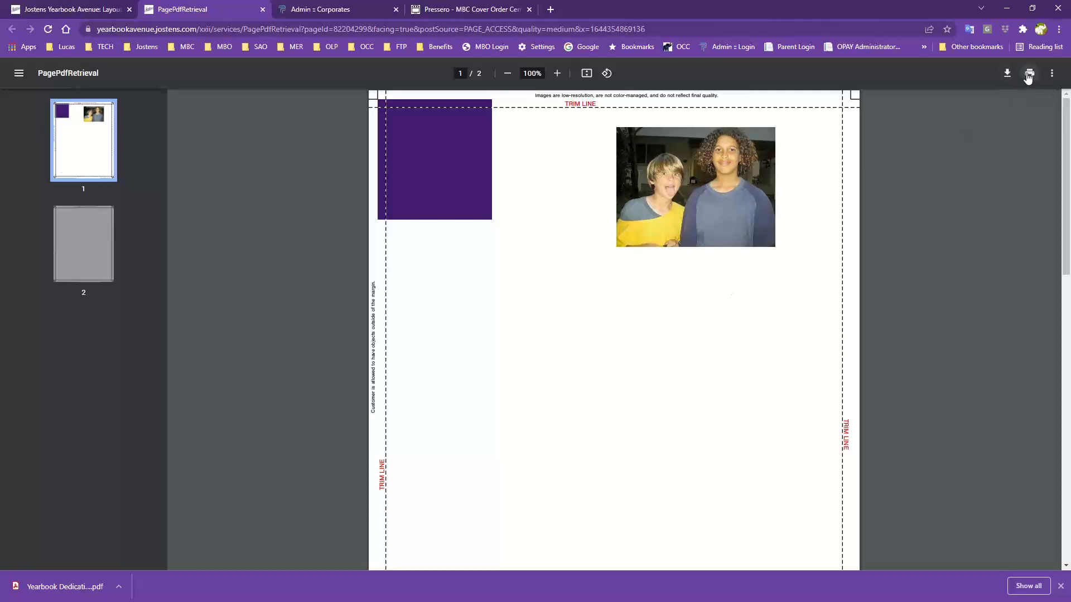
{"action": "left_click", "coordinate": [262, 9]}
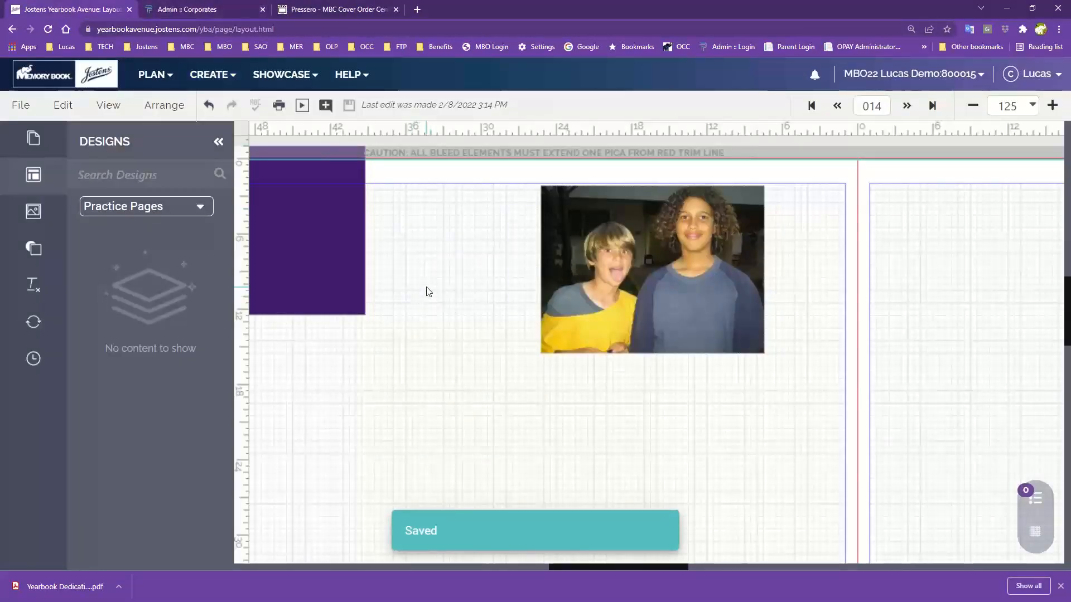
Examine the available editing commands, including the Spelling options and the choices for selecting elements by type
{"action": "left_click", "coordinate": [33, 105]}
{"action": "left_click", "coordinate": [76, 106]}
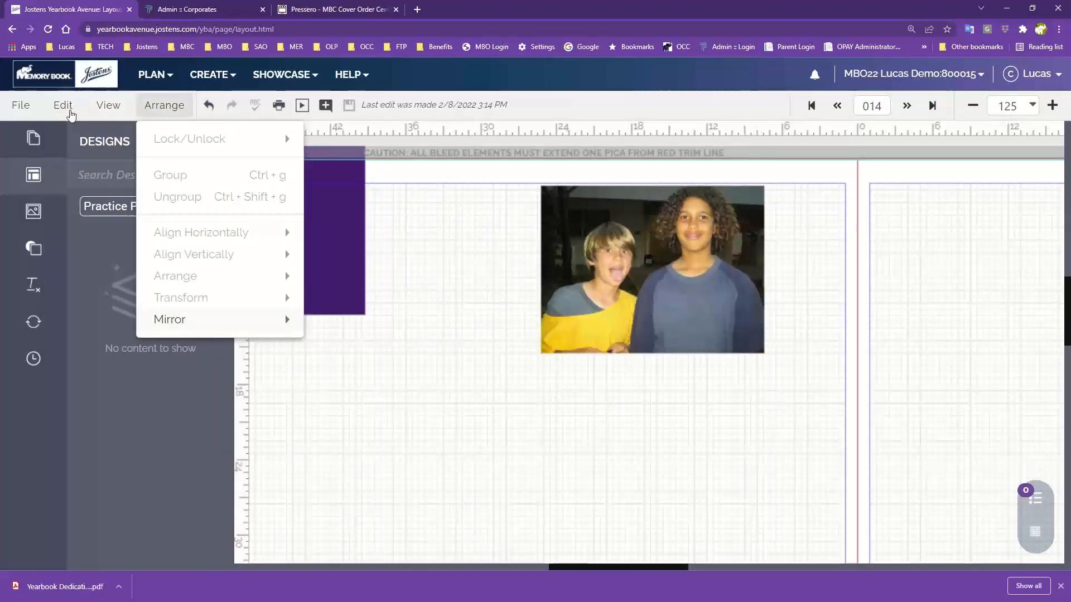
{"action": "left_click", "coordinate": [70, 111]}
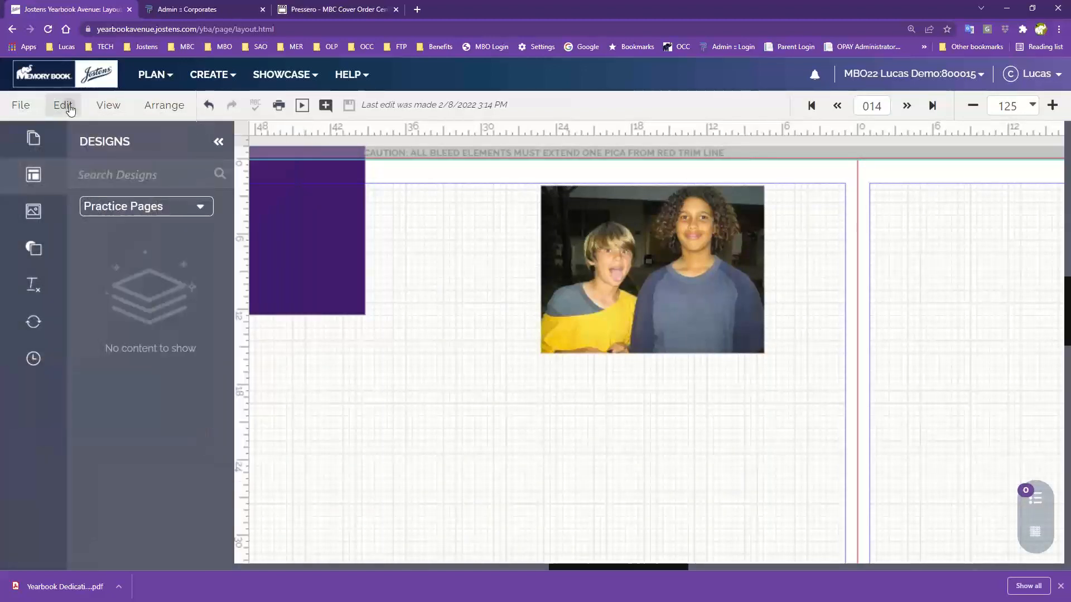
{"action": "left_click", "coordinate": [69, 110]}
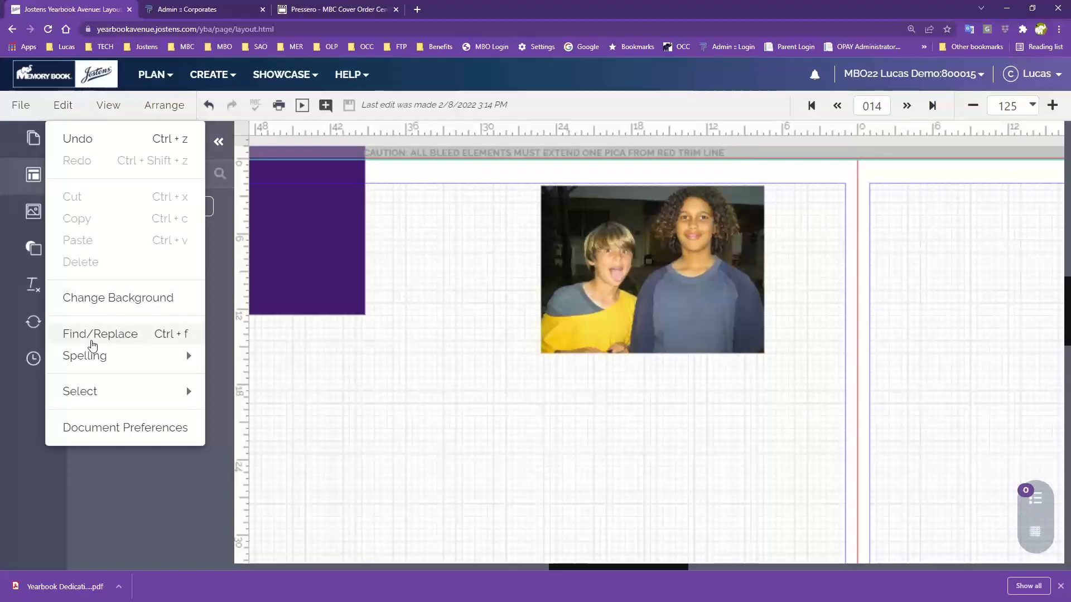
{"action": "mouse_move", "coordinate": [89, 361]}
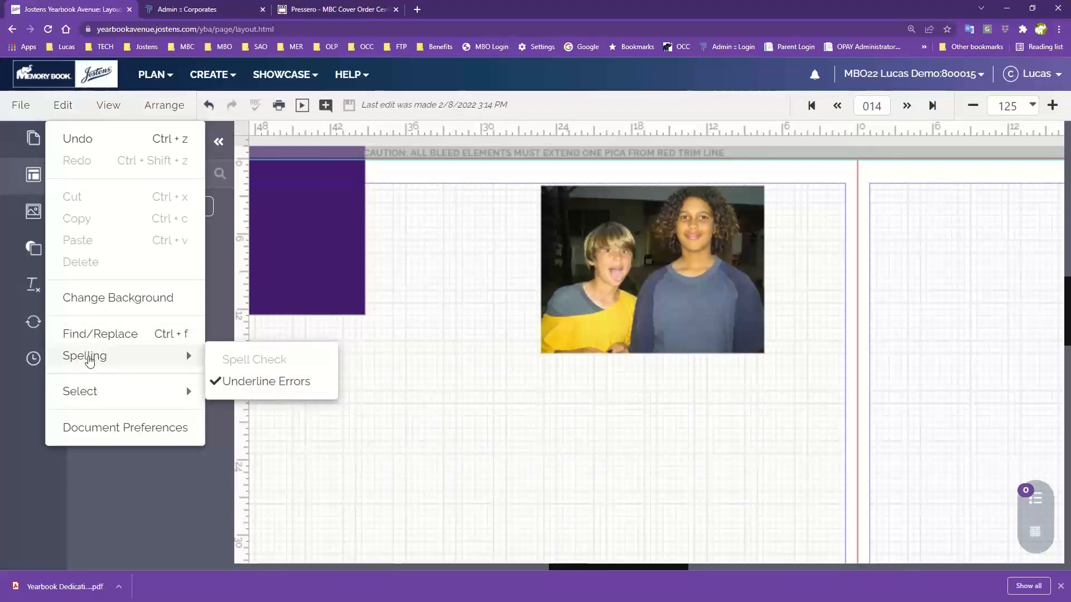
{"action": "mouse_move", "coordinate": [89, 391]}
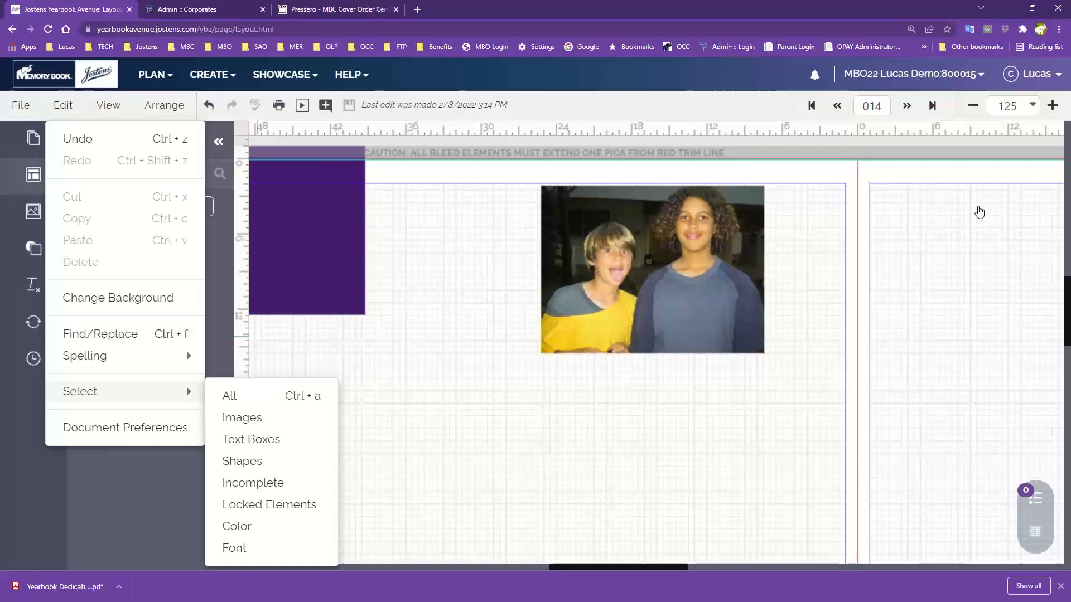
{"action": "mouse_move", "coordinate": [131, 365]}
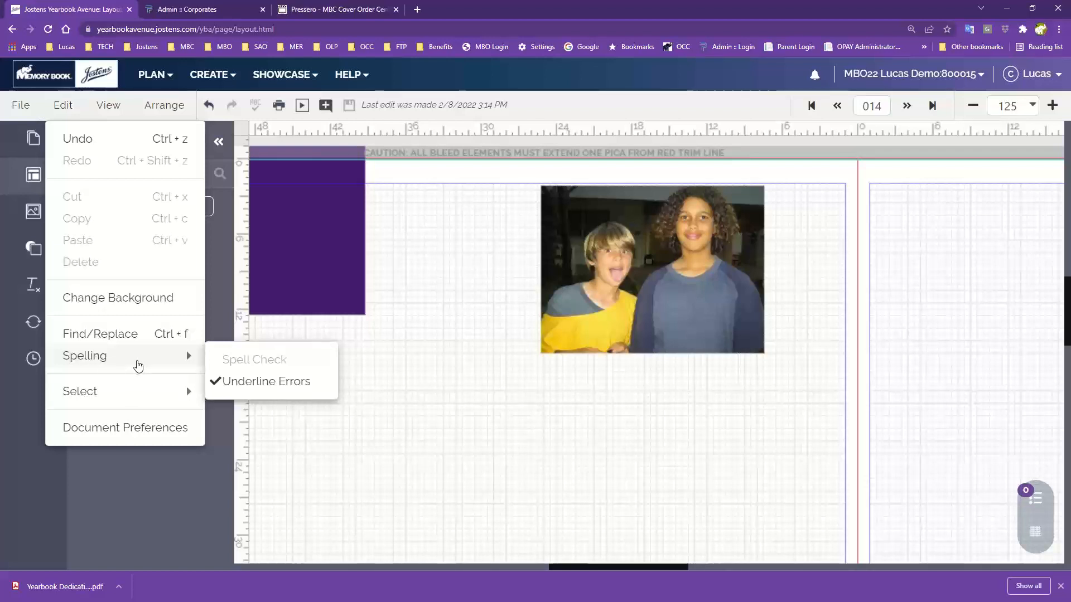
{"action": "mouse_move", "coordinate": [128, 393]}
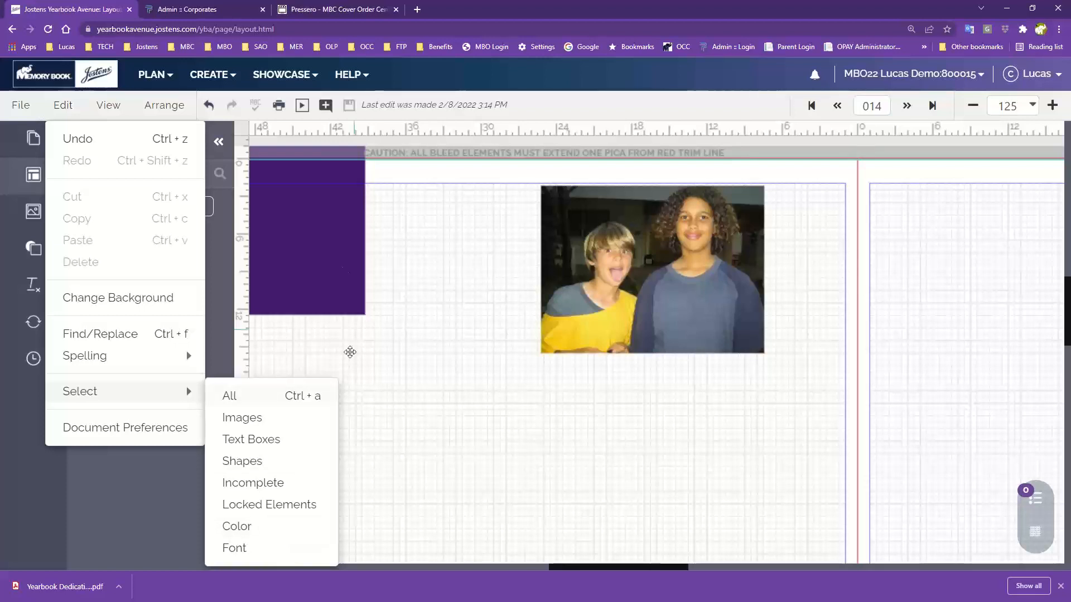
{"action": "left_click", "coordinate": [438, 407]}
{"action": "left_click", "coordinate": [319, 229]}
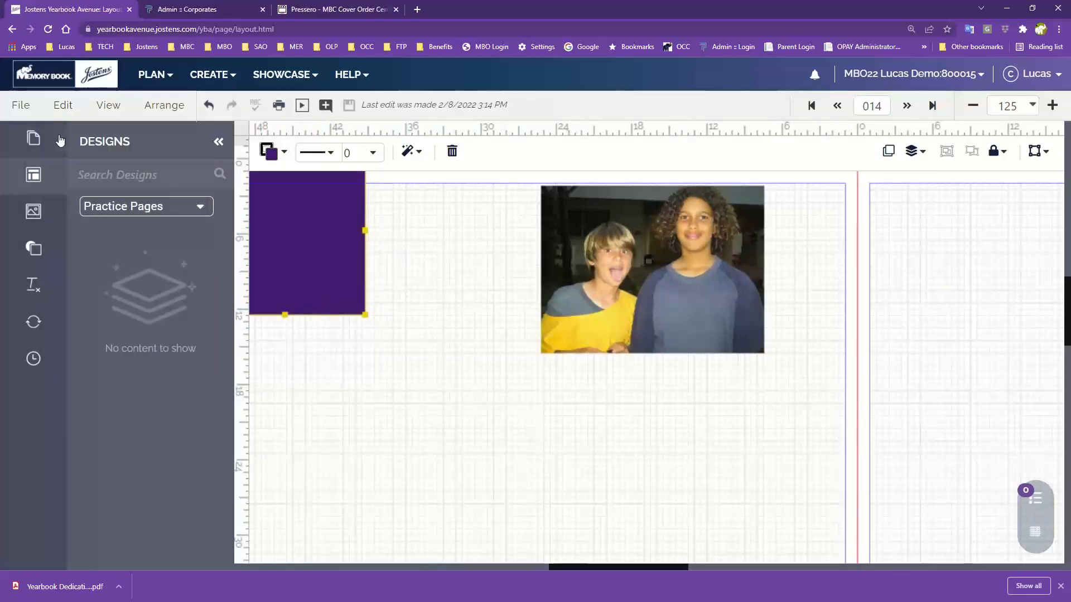
Review the view options and toggle the page grid lines off and back on several times
{"action": "left_click", "coordinate": [108, 107]}
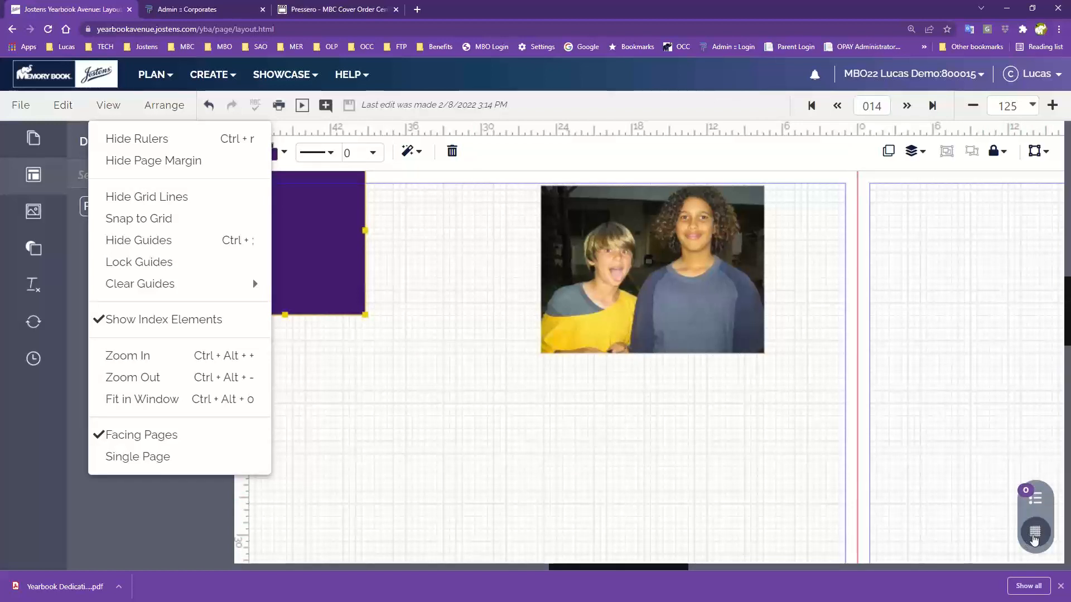
{"action": "left_click", "coordinate": [1035, 537]}
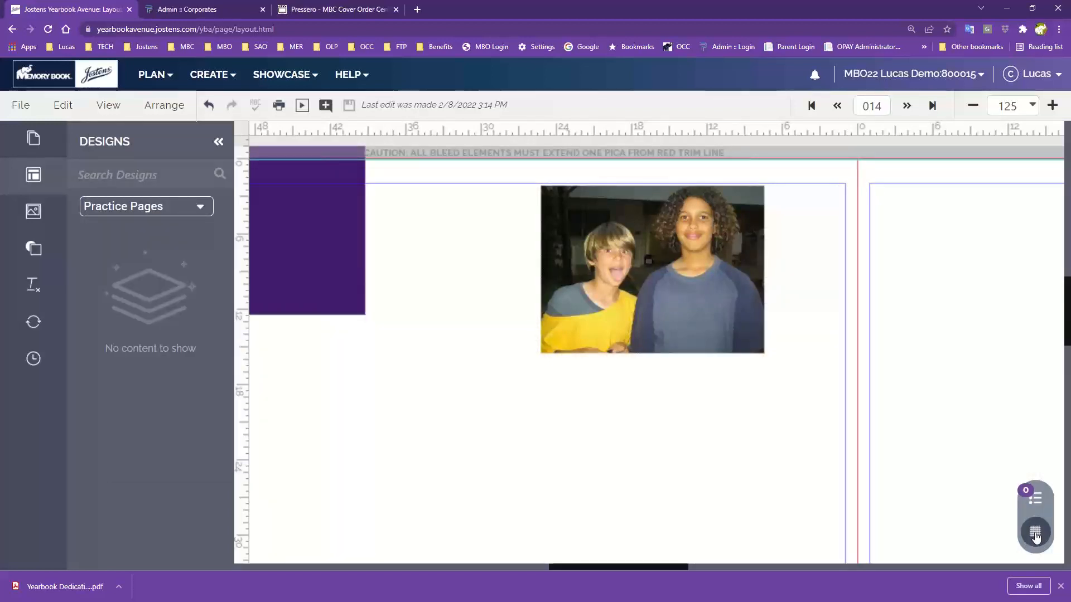
{"action": "left_click", "coordinate": [1036, 538]}
{"action": "left_click", "coordinate": [1036, 538]}
{"action": "left_click", "coordinate": [1037, 538]}
{"action": "left_click", "coordinate": [1037, 539]}
{"action": "left_click", "coordinate": [1037, 538]}
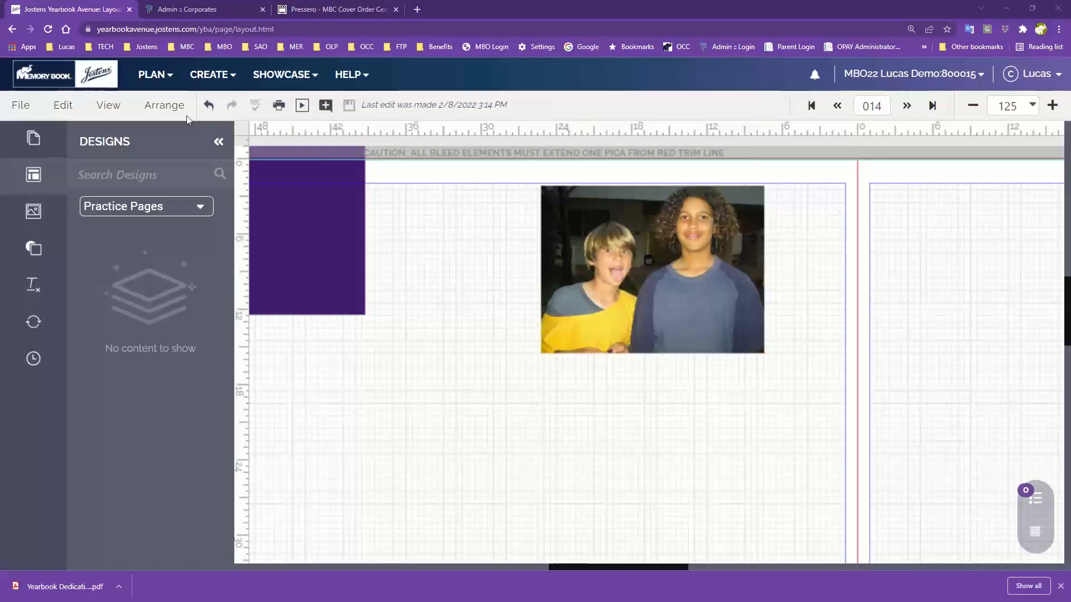
Pull three horizontal guides below the photo and three vertical guides between the purple square and the photo from the rulers
{"action": "left_click", "coordinate": [107, 105]}
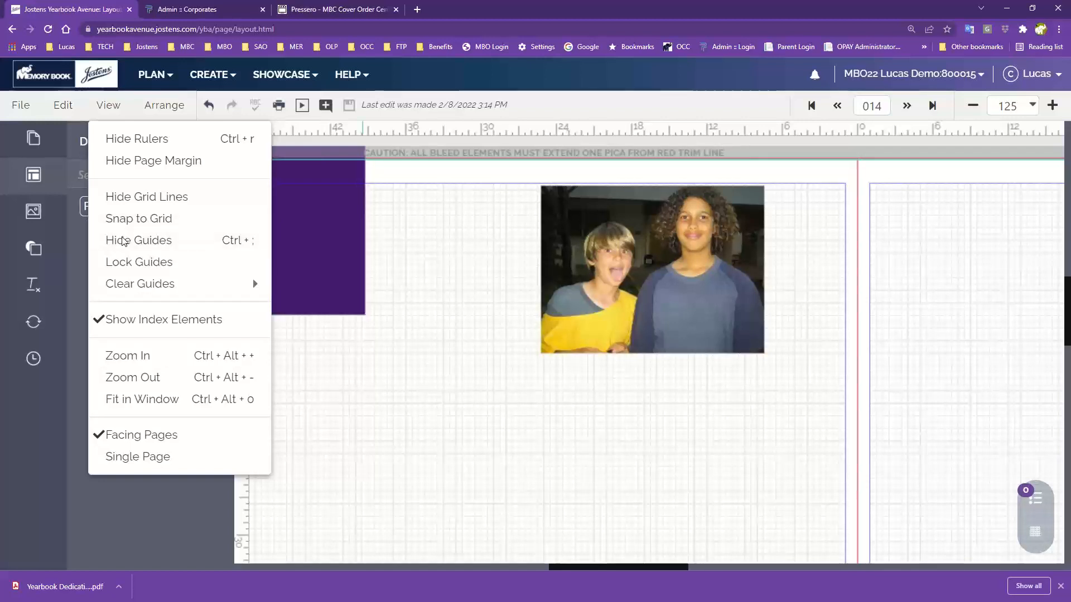
{"action": "left_click", "coordinate": [544, 129]}
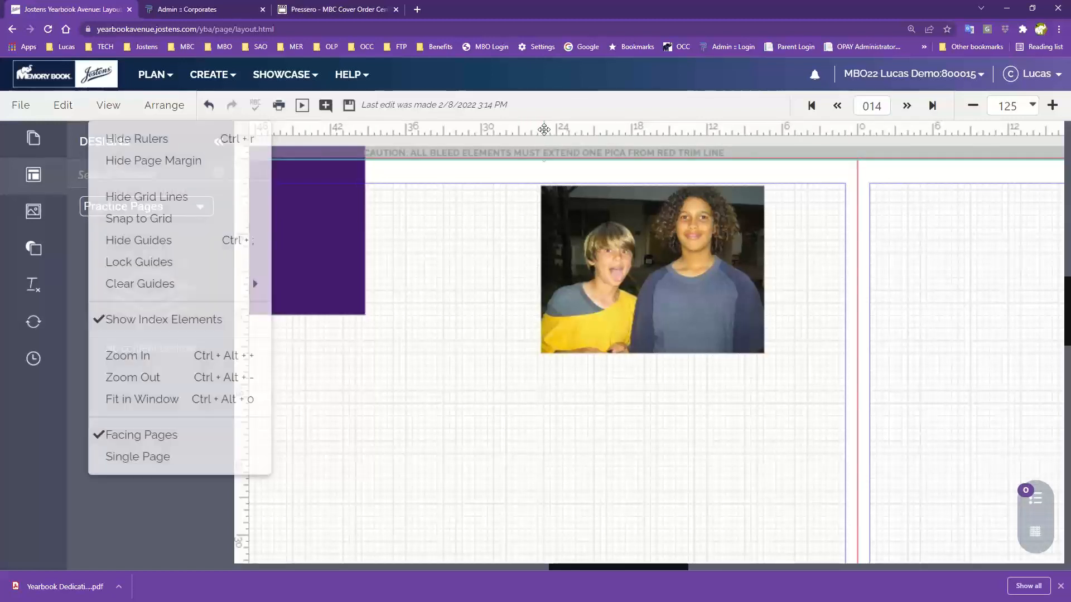
{"action": "left_click_drag", "start_coordinate": [508, 130], "coordinate": [519, 431]}
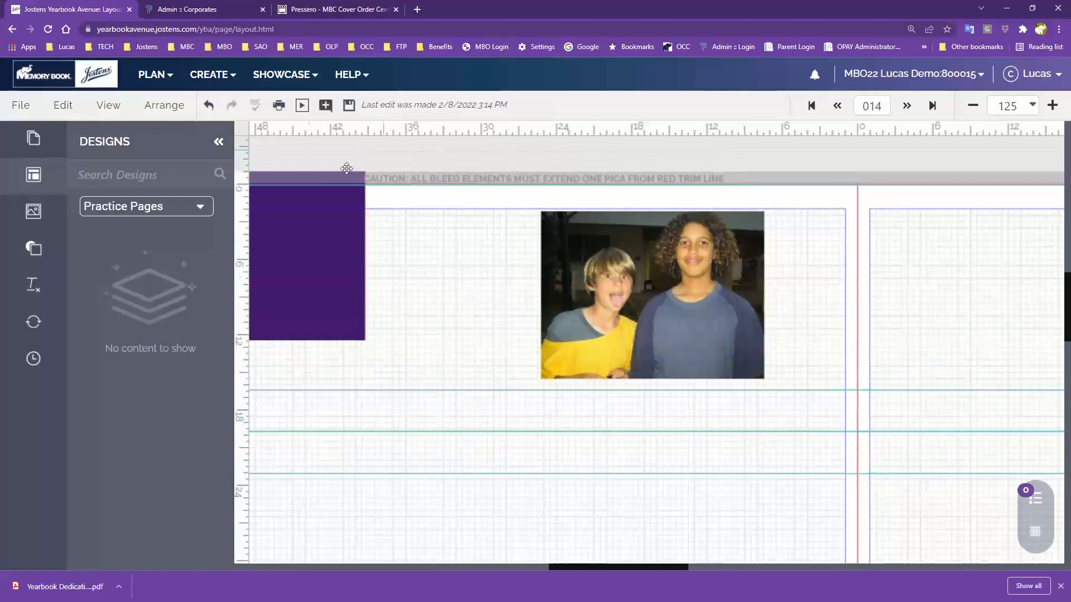
{"action": "left_click_drag", "start_coordinate": [249, 318], "coordinate": [496, 313]}
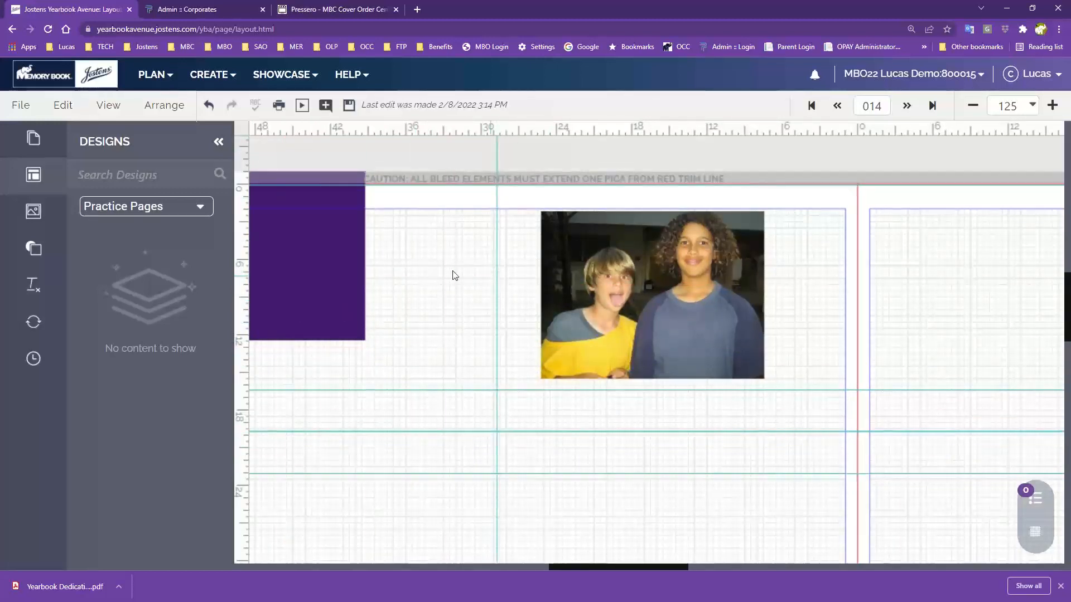
{"action": "left_click_drag", "start_coordinate": [246, 254], "coordinate": [447, 253]}
{"action": "left_click_drag", "start_coordinate": [243, 247], "coordinate": [419, 244]}
Review the guide clearing choices, then hide the guides and show them again
{"action": "left_click", "coordinate": [108, 105]}
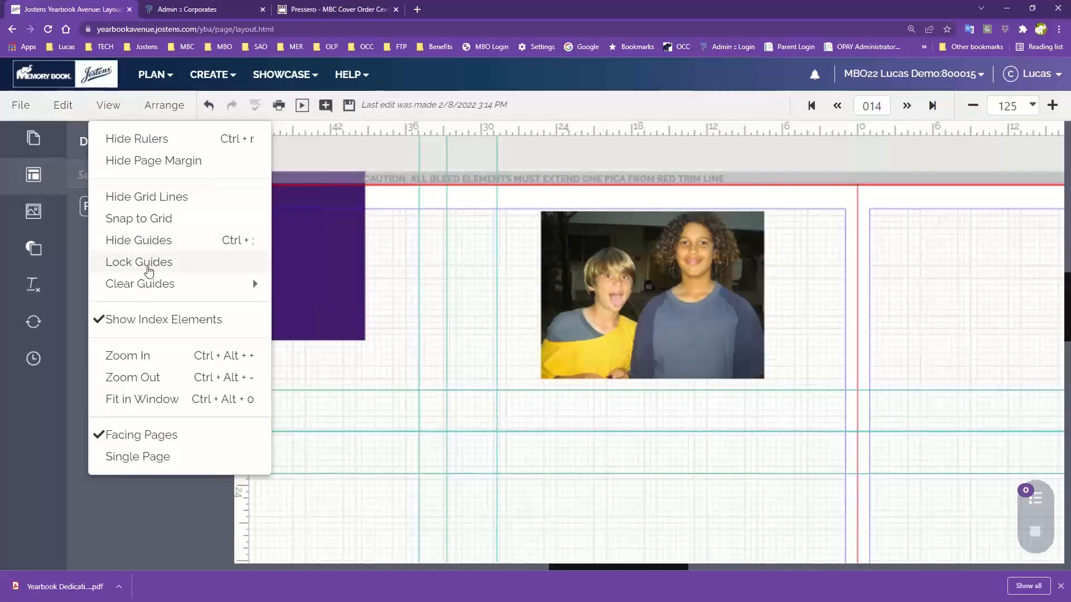
{"action": "mouse_move", "coordinate": [150, 288]}
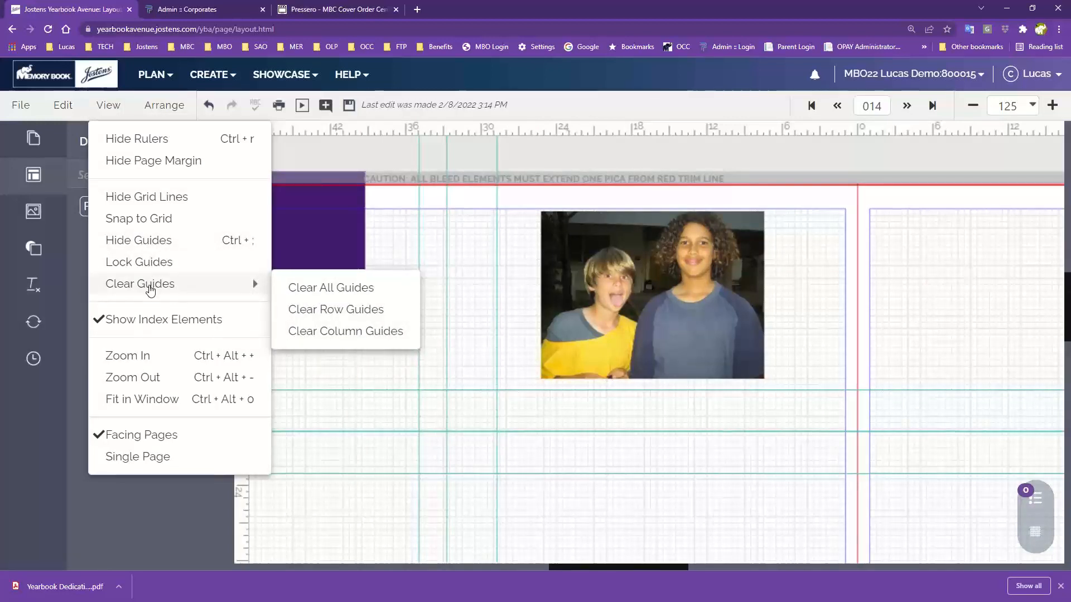
{"action": "left_click", "coordinate": [143, 240]}
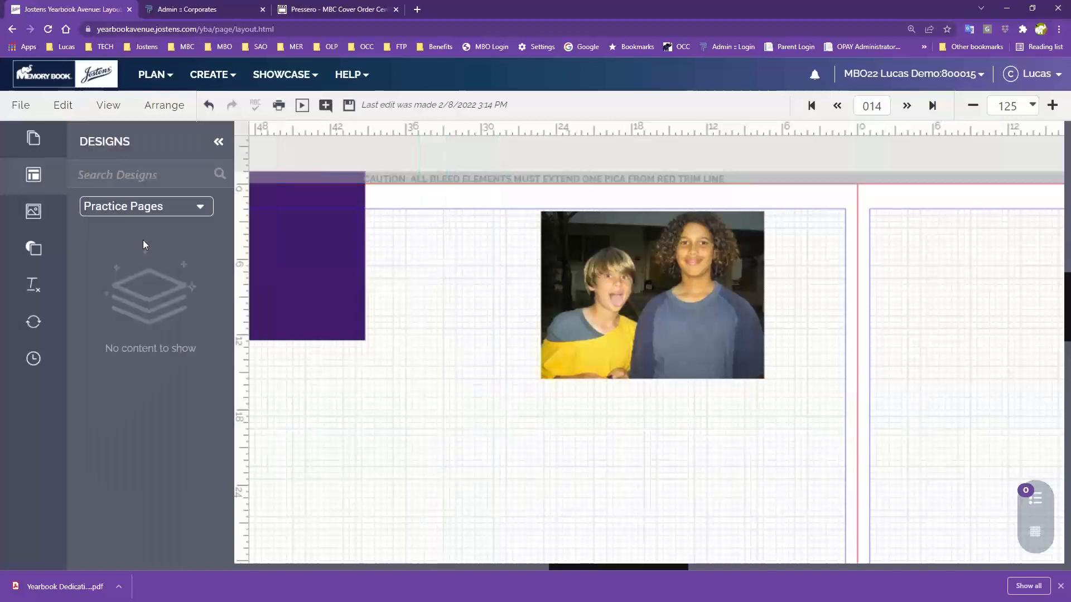
{"action": "left_click", "coordinate": [113, 106]}
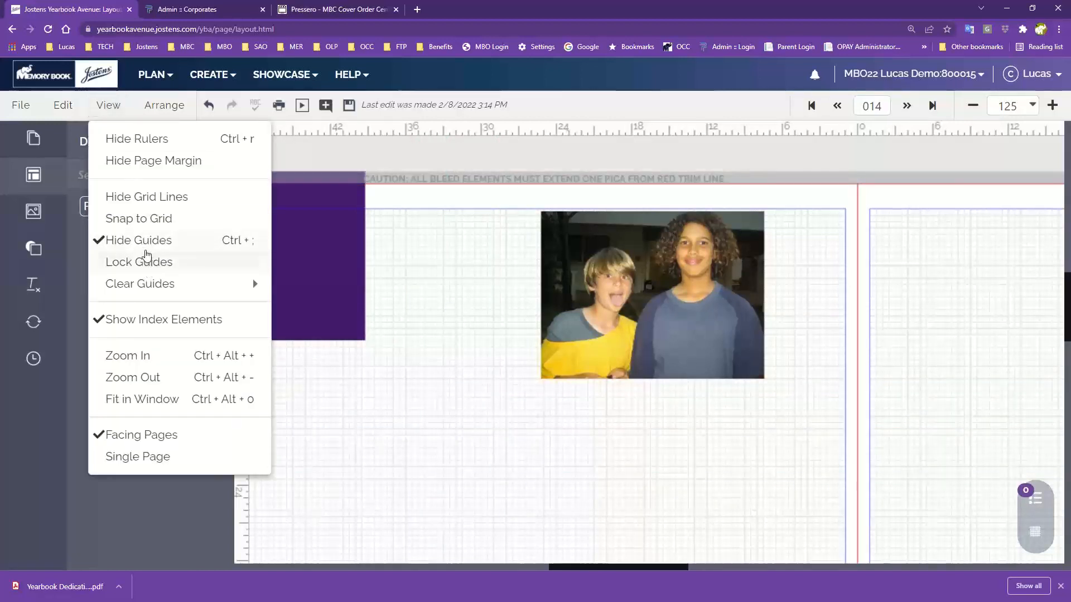
{"action": "left_click", "coordinate": [143, 240]}
Clear all row and column guides from the spread
{"action": "left_click", "coordinate": [123, 110]}
{"action": "mouse_move", "coordinate": [136, 283]}
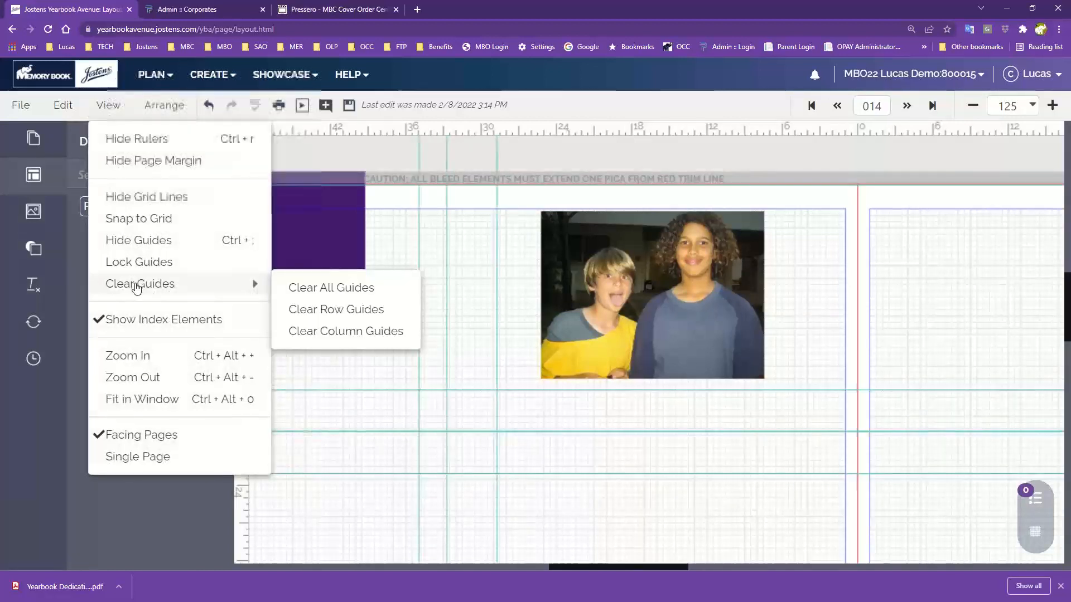
{"action": "left_click", "coordinate": [333, 290]}
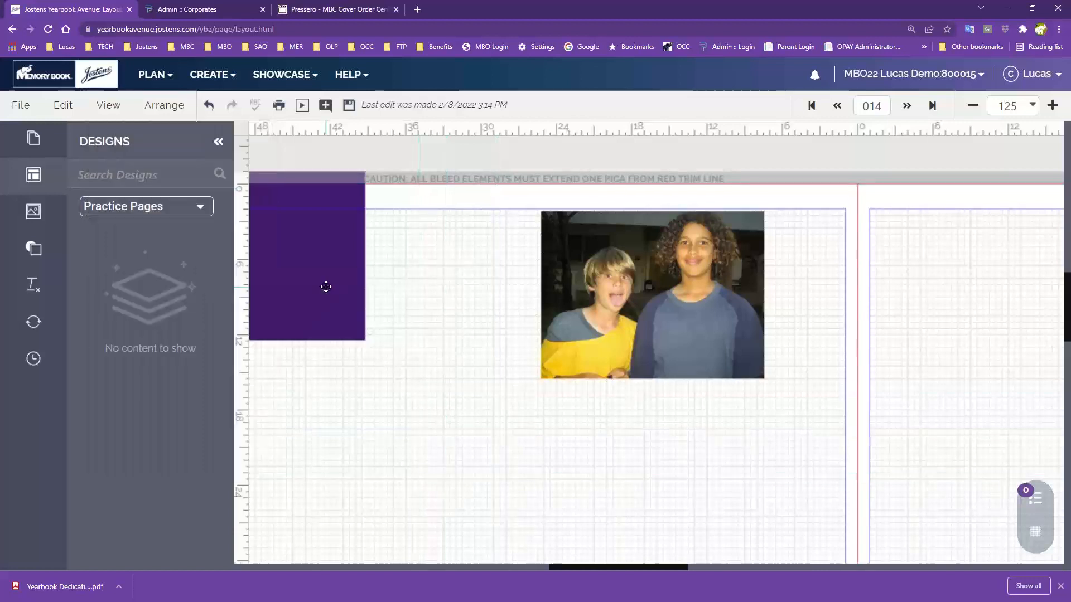
Zoom the layout in to 150% and out to 75%, and fit the whole spread at 56%
{"action": "left_click", "coordinate": [109, 106]}
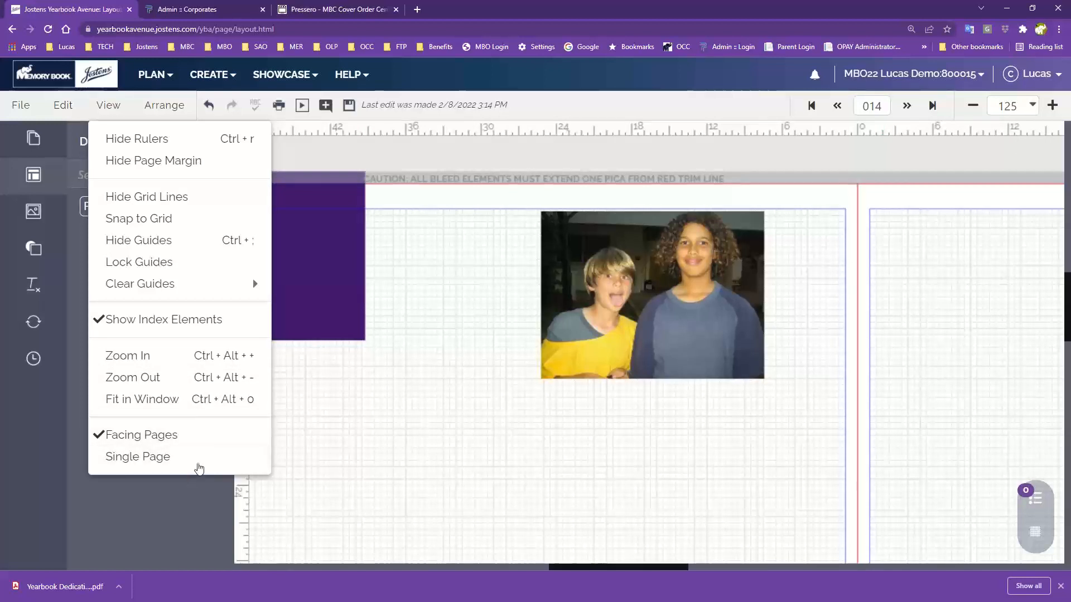
{"action": "left_click", "coordinate": [1052, 106]}
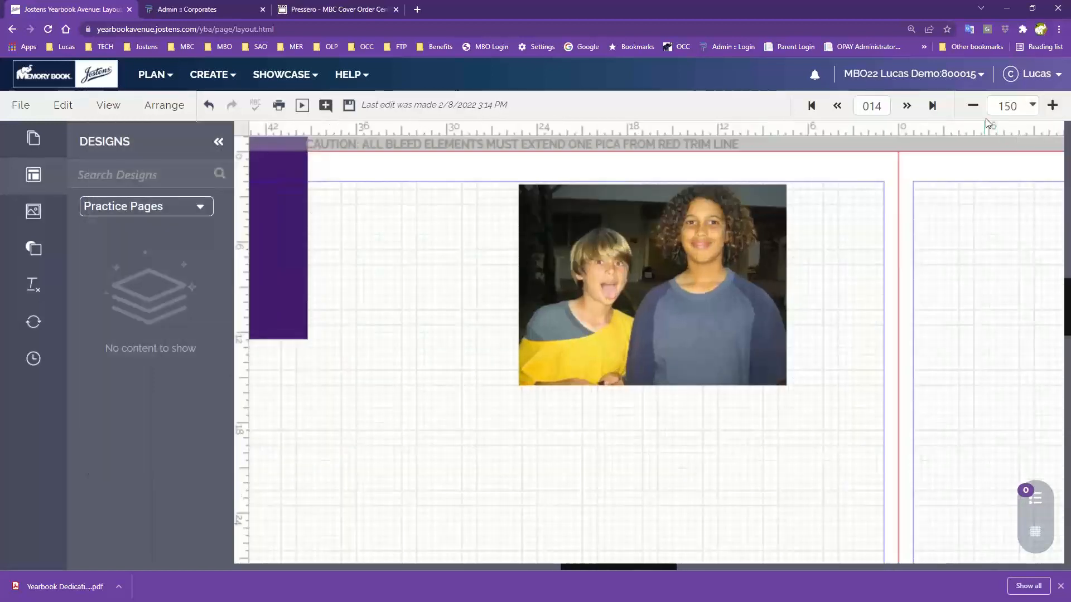
{"action": "left_click", "coordinate": [973, 106]}
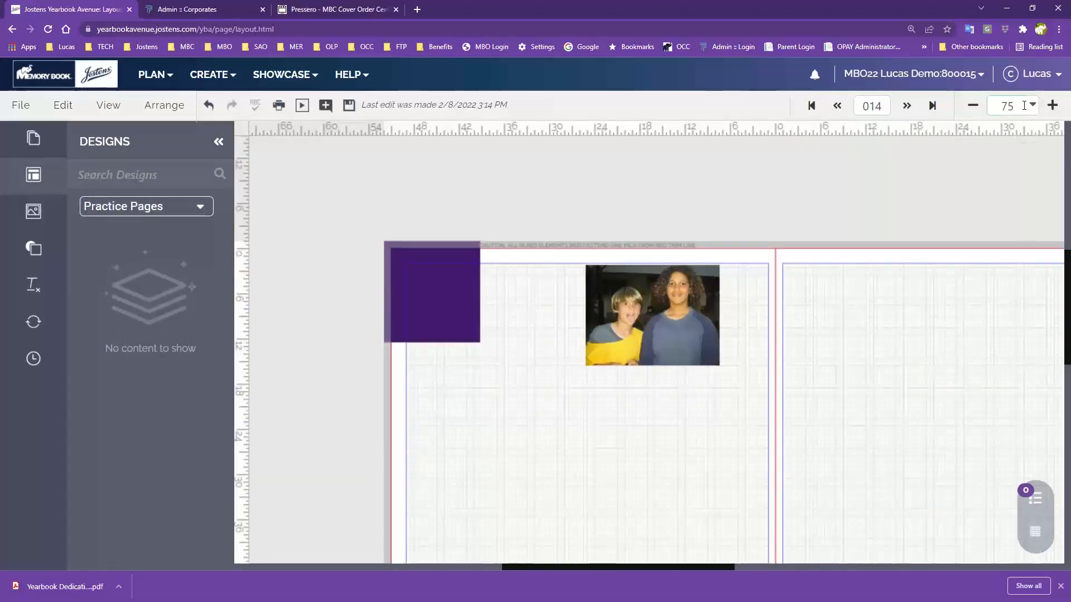
{"action": "left_click", "coordinate": [1032, 105]}
{"action": "left_click", "coordinate": [975, 135]}
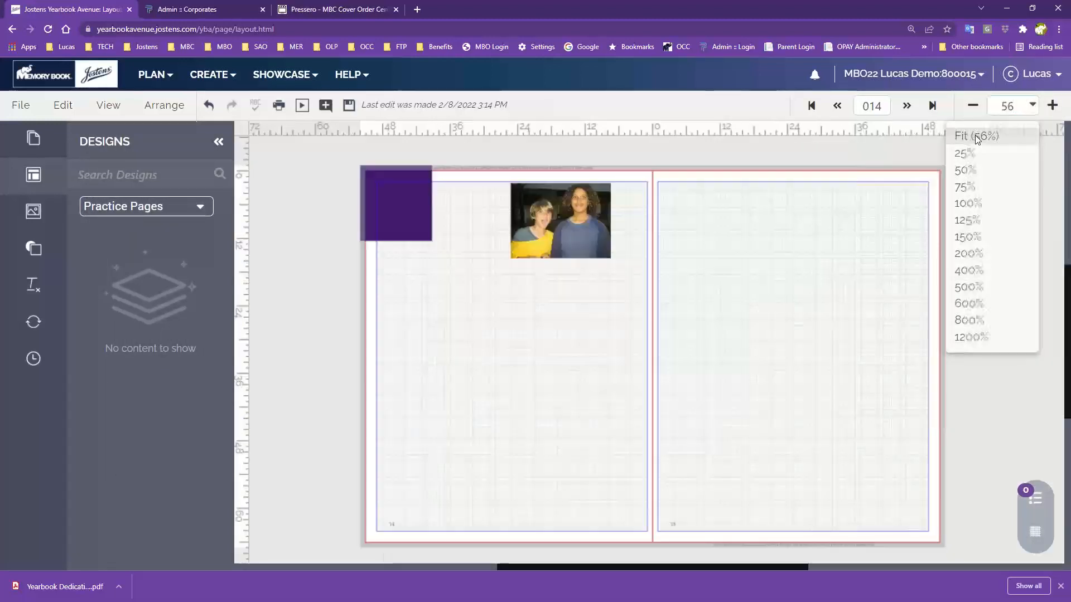
Hide the spread's grid with the quick grid toggle and show it again
{"action": "left_click", "coordinate": [108, 105]}
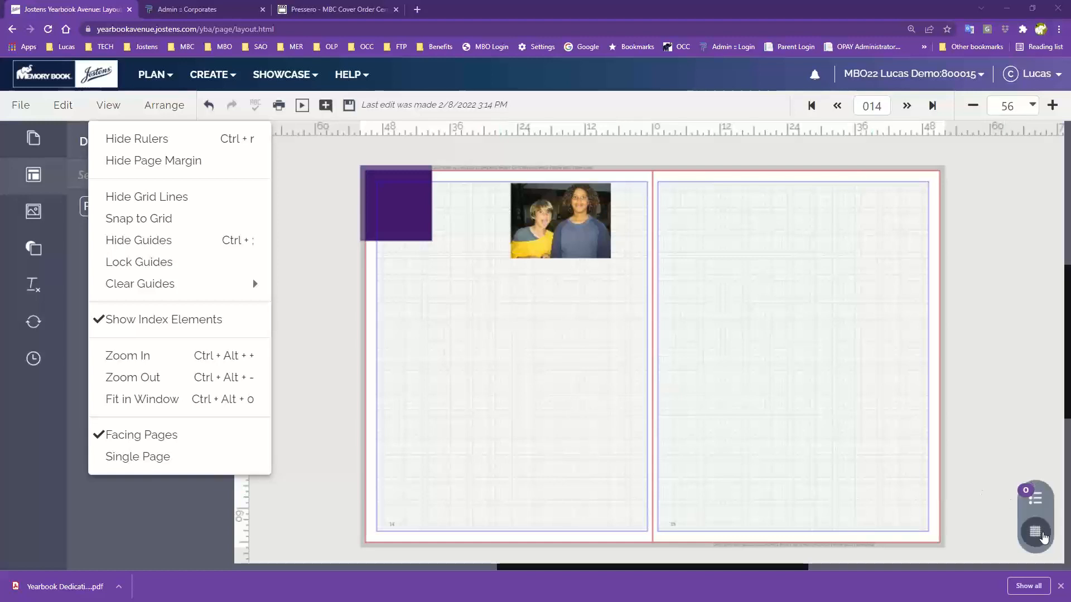
{"action": "left_click", "coordinate": [1038, 535]}
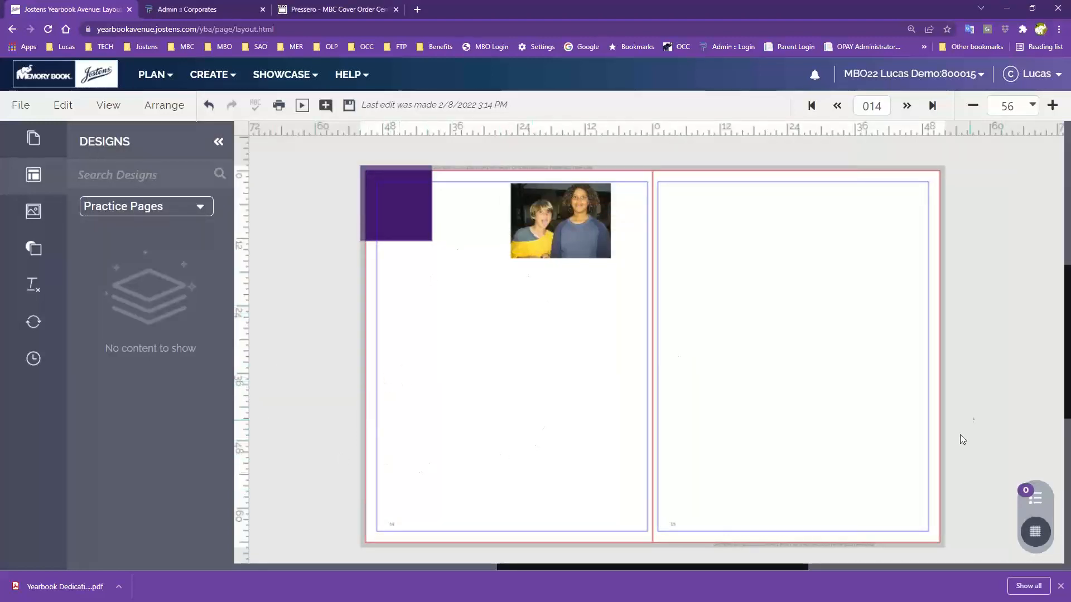
{"action": "left_click", "coordinate": [1035, 532]}
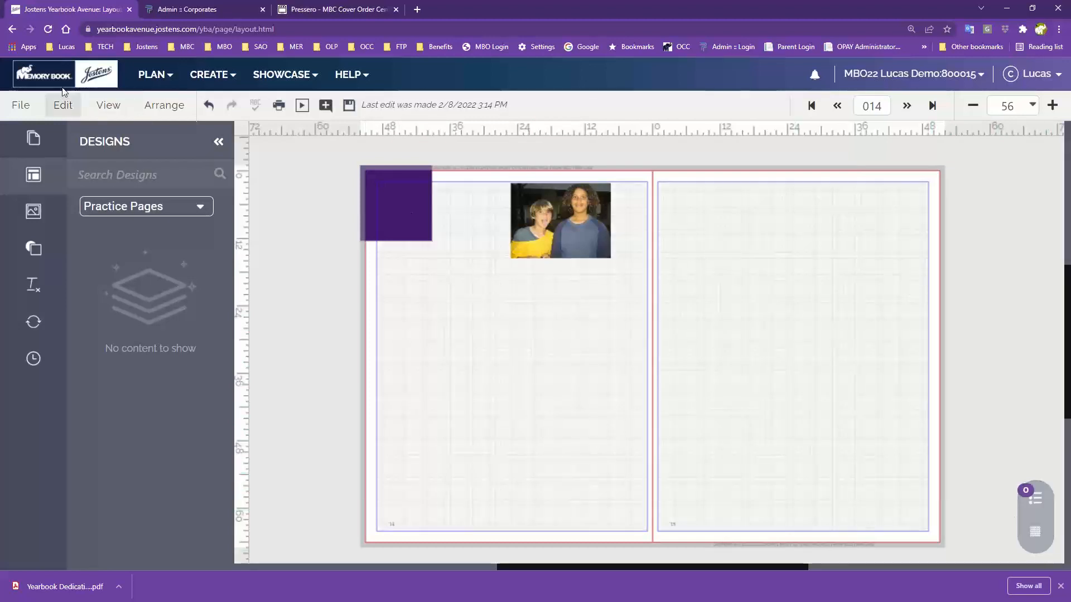
Switch the layout to Single Page view, saving the changes, and return to Facing Pages
{"action": "left_click", "coordinate": [108, 105]}
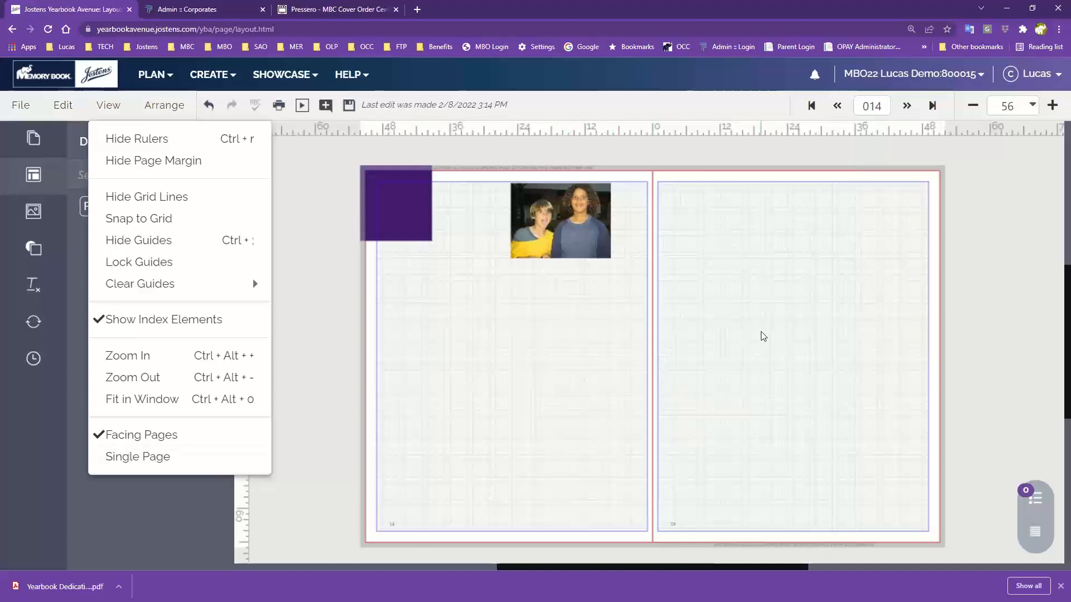
{"action": "left_click", "coordinate": [126, 463]}
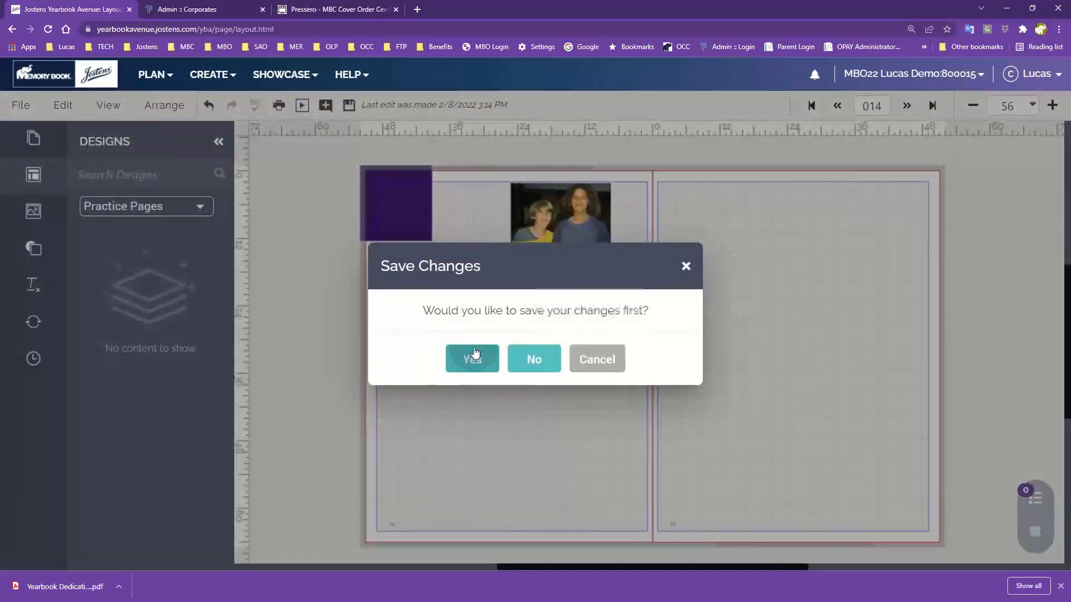
{"action": "left_click", "coordinate": [472, 357]}
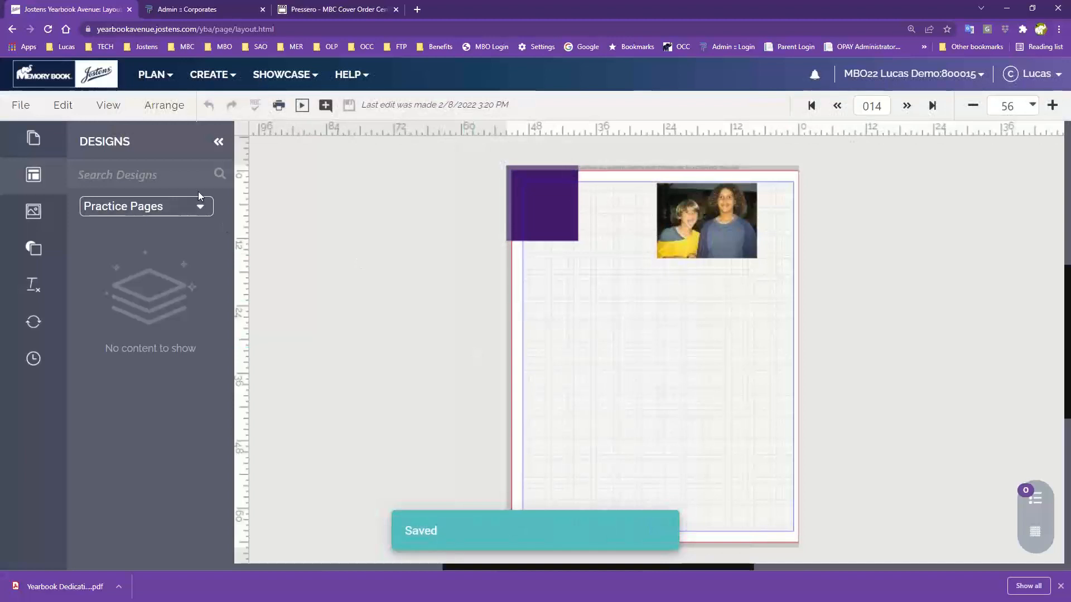
{"action": "left_click", "coordinate": [109, 112]}
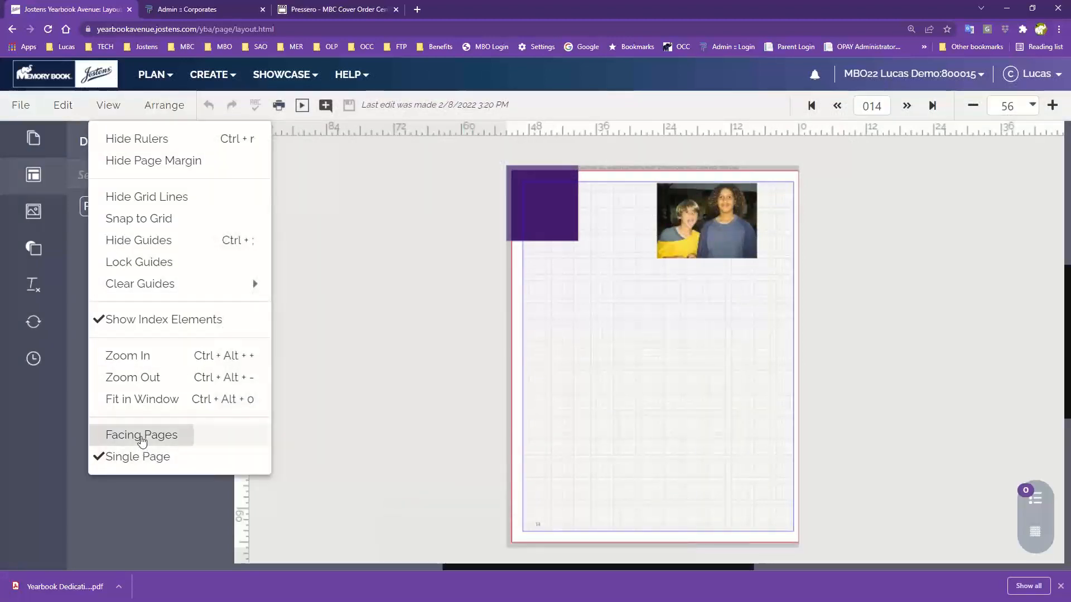
{"action": "left_click", "coordinate": [141, 437]}
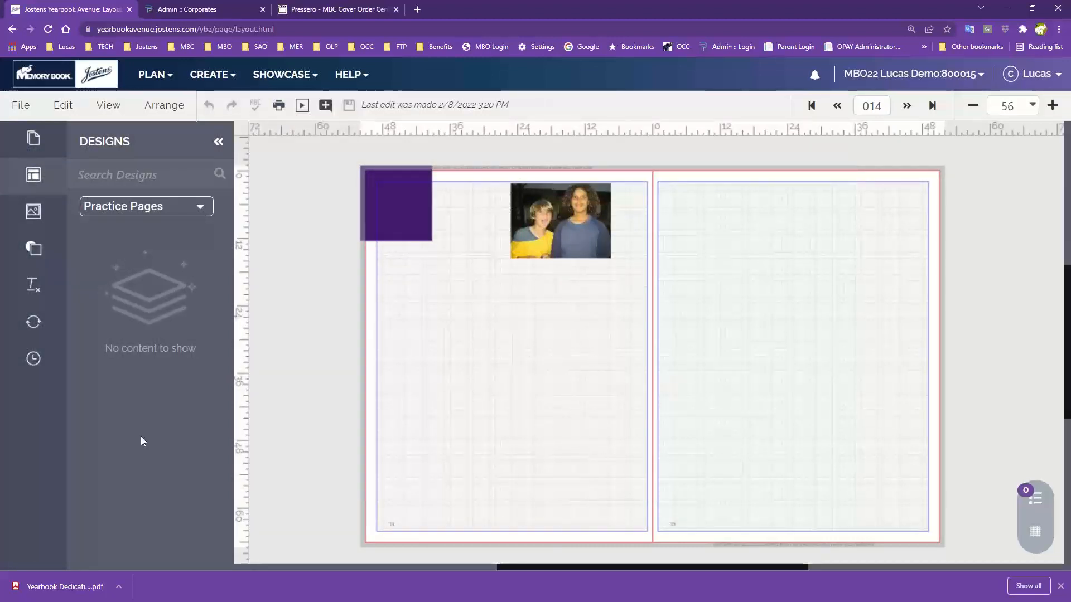
{"action": "left_click", "coordinate": [110, 110]}
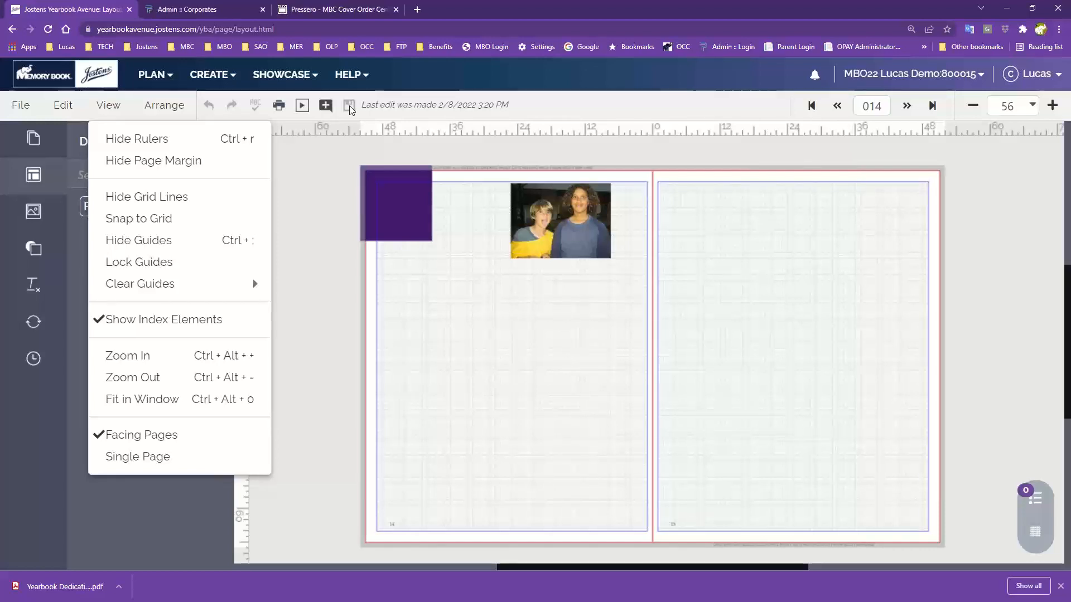
{"action": "left_click", "coordinate": [604, 371]}
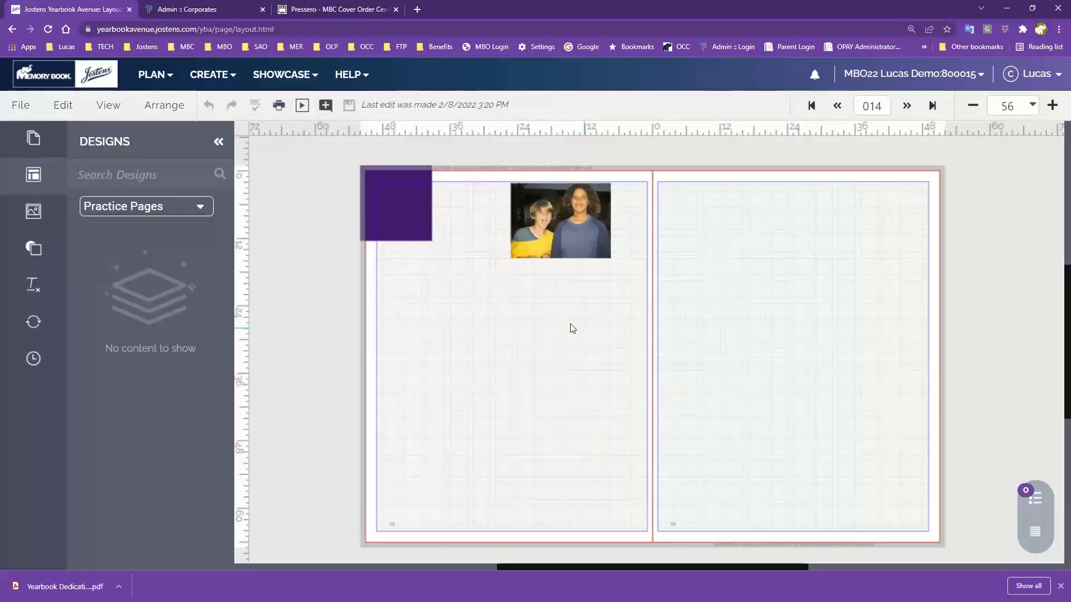
{"action": "left_click", "coordinate": [108, 105]}
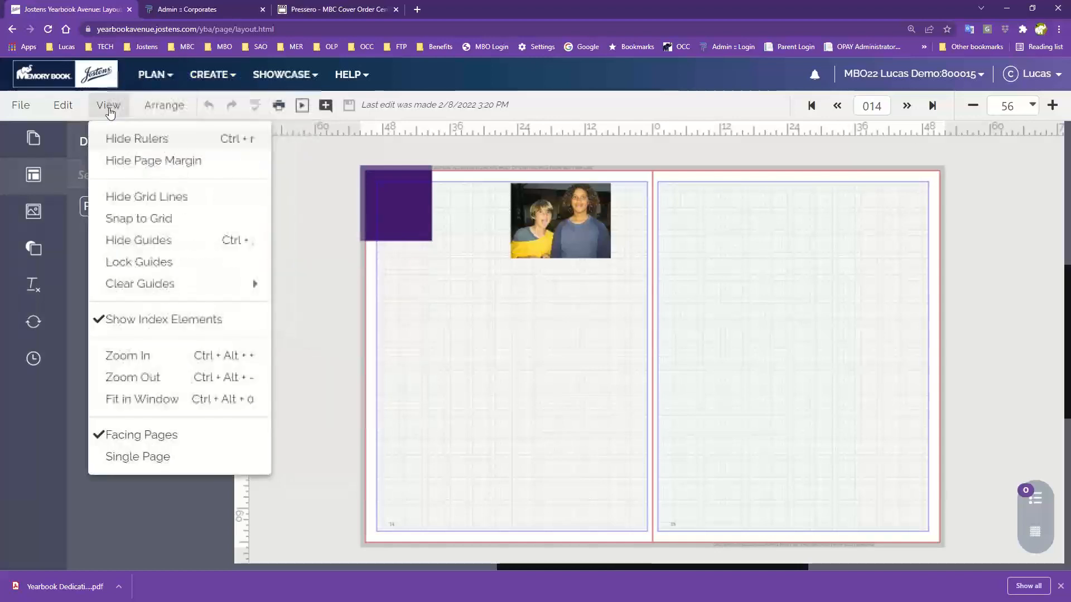
{"action": "left_click", "coordinate": [174, 109]}
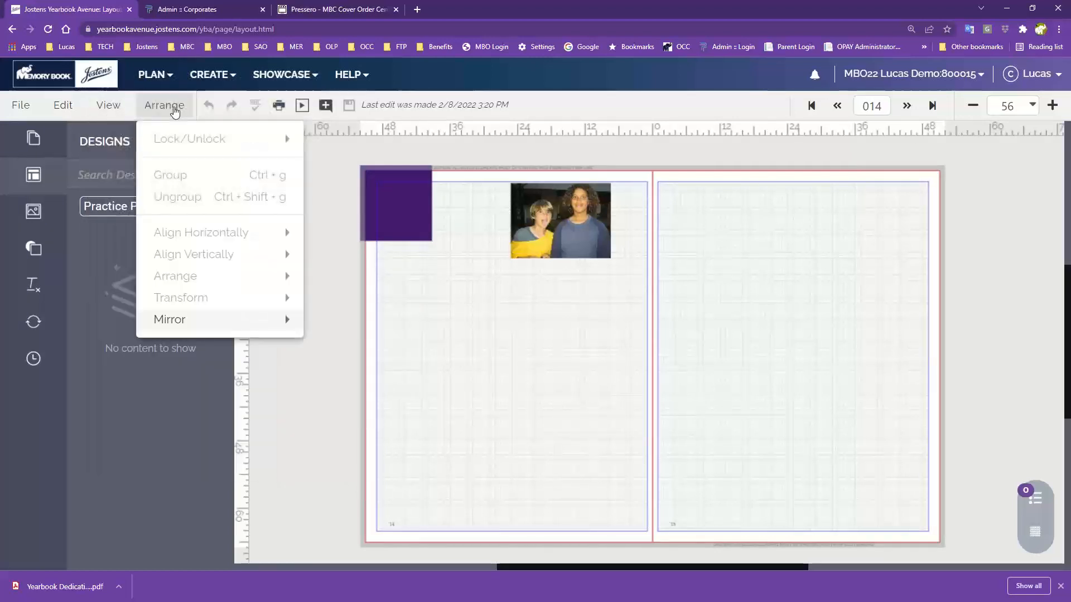
{"action": "left_click", "coordinate": [457, 324]}
Move the purple square inside page 014's margins and place two copies of it in a staggered row below the photo
{"action": "left_click_drag", "start_coordinate": [402, 200], "coordinate": [425, 314]}
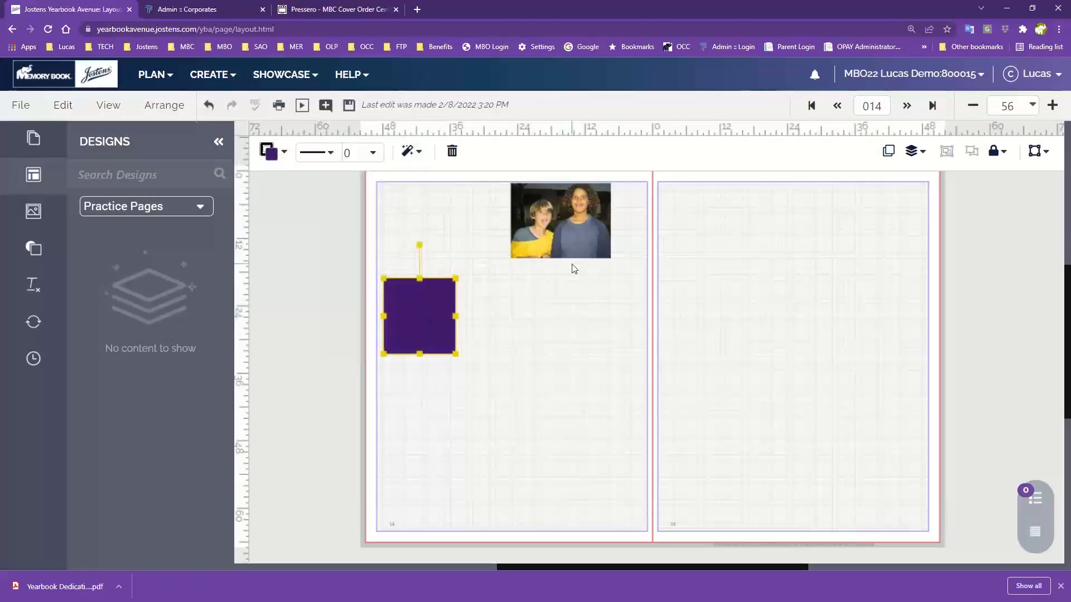
{"action": "key", "text": "ctrl+v"}
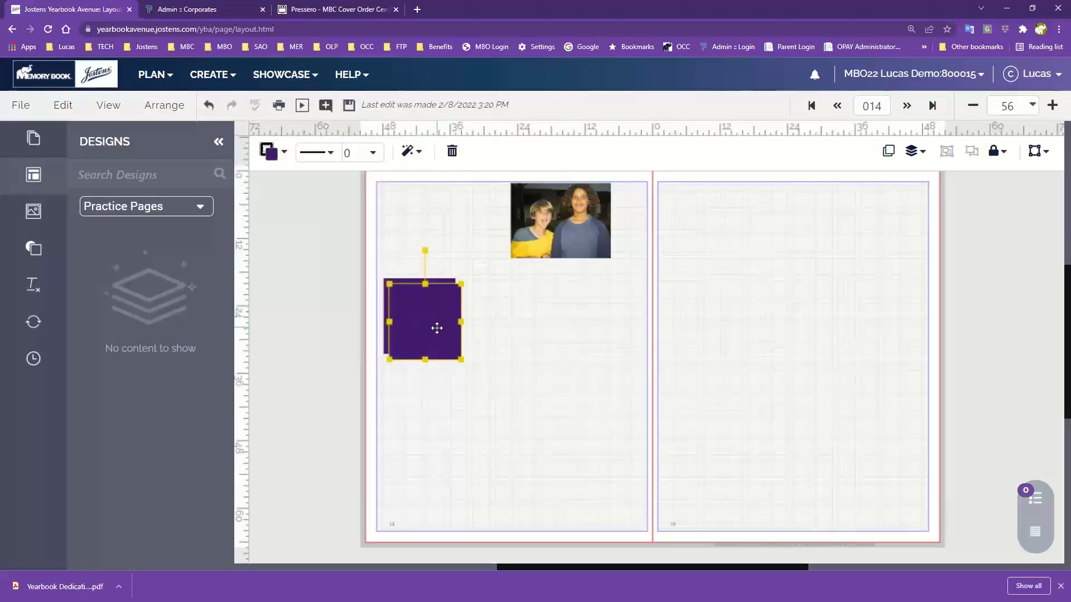
{"action": "left_click_drag", "start_coordinate": [437, 327], "coordinate": [604, 265]}
{"action": "key", "text": "ctrl+v"}
{"action": "left_click", "coordinate": [516, 353]}
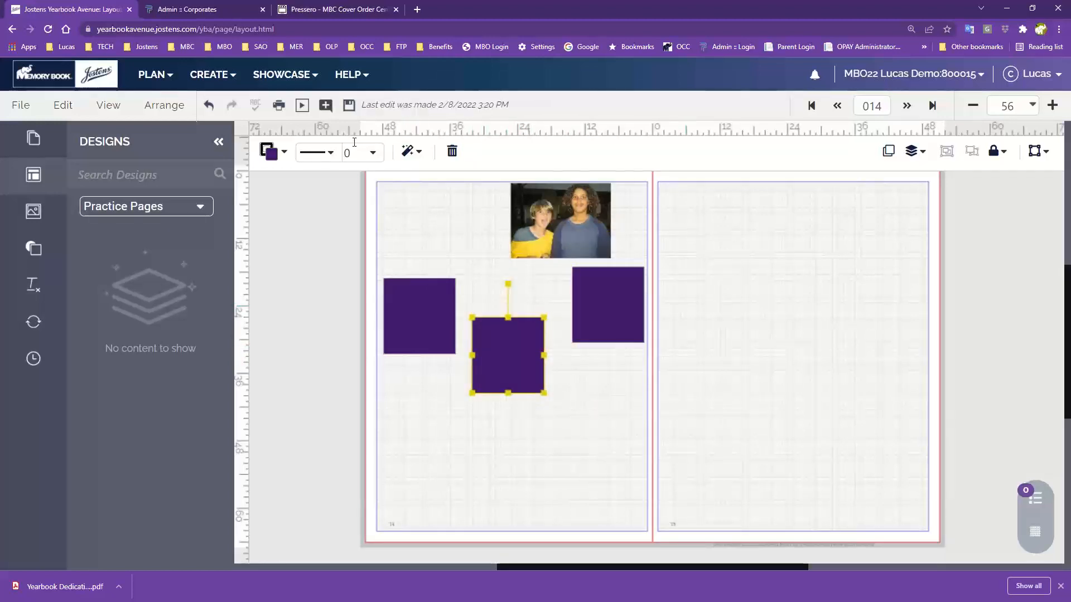
Recolor the middle square pale yellow from the Classic palette and the square nearest the gutter dark red from the Culture palette
{"action": "left_click", "coordinate": [269, 150]}
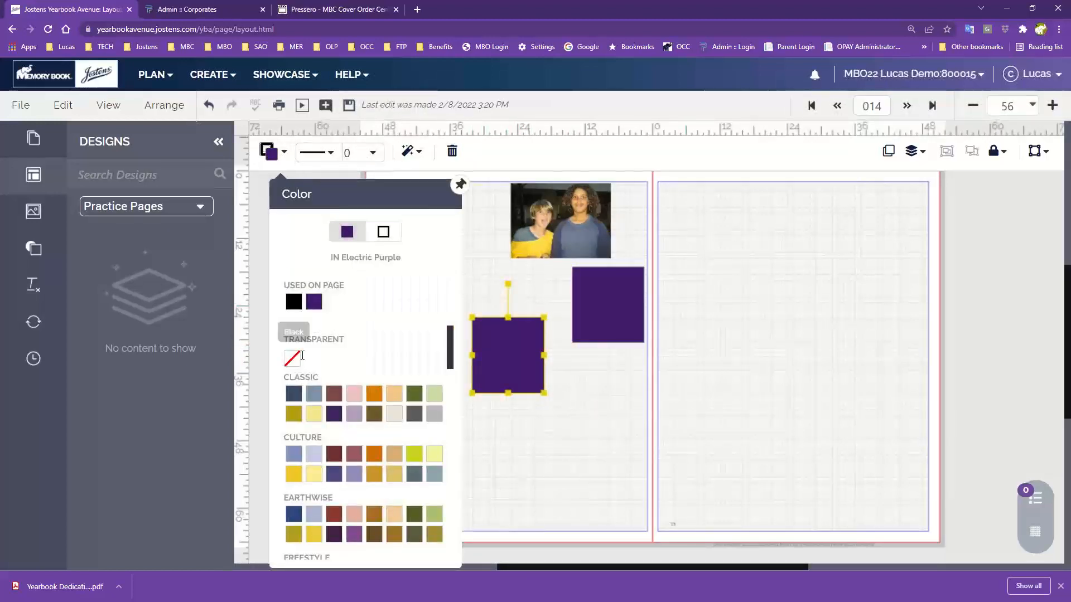
{"action": "left_click", "coordinate": [314, 414]}
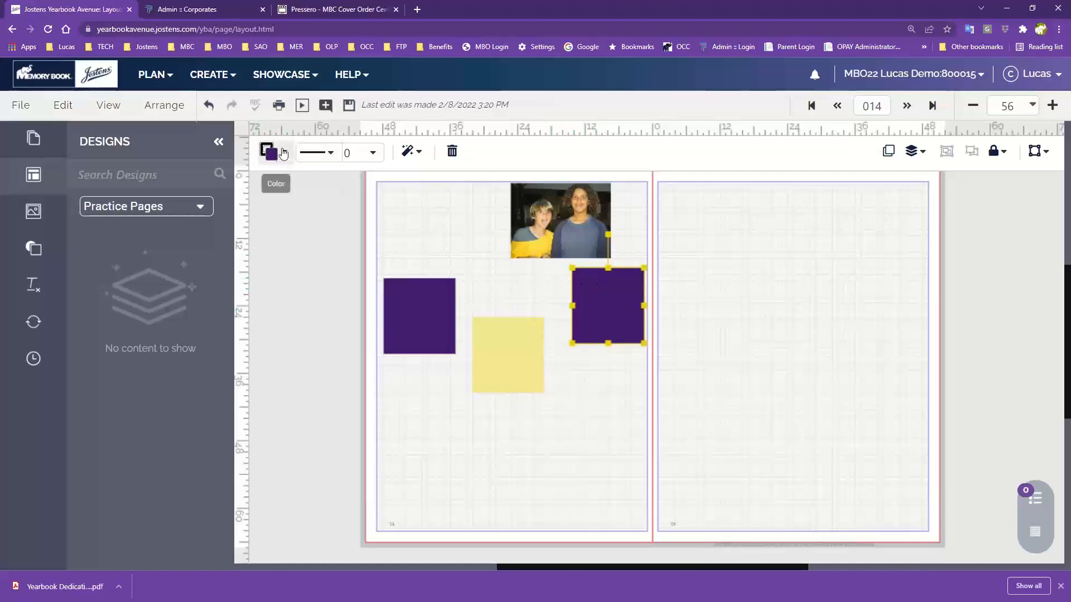
{"action": "left_click", "coordinate": [270, 152]}
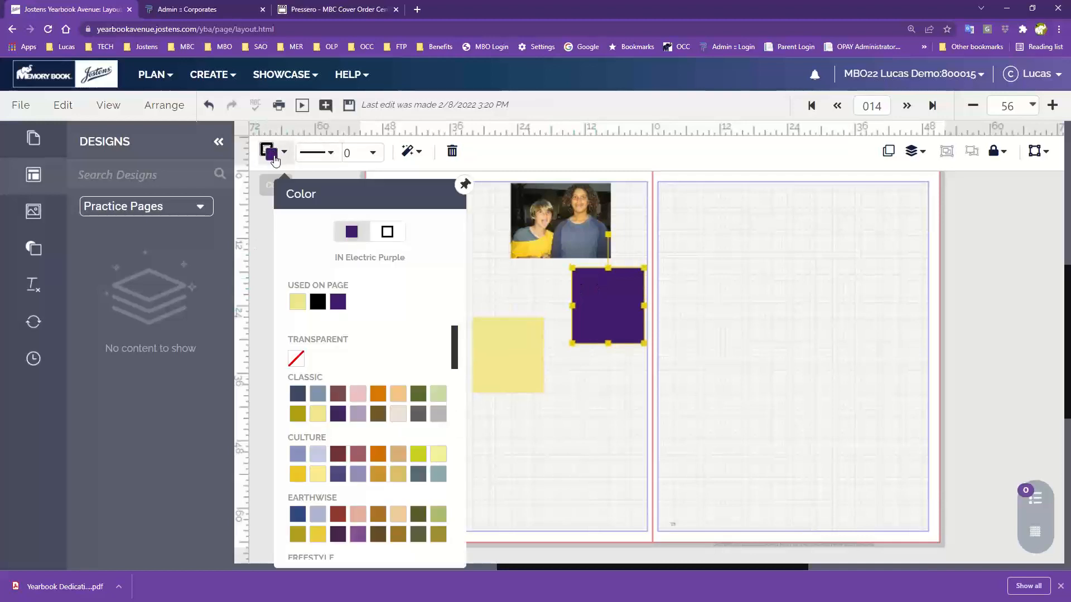
{"action": "left_click", "coordinate": [338, 453]}
{"action": "left_click", "coordinate": [547, 438]}
Lower the dark red square slightly and move the photo so that it straddles the gutter between the two pages
{"action": "left_click_drag", "start_coordinate": [594, 313], "coordinate": [585, 337]}
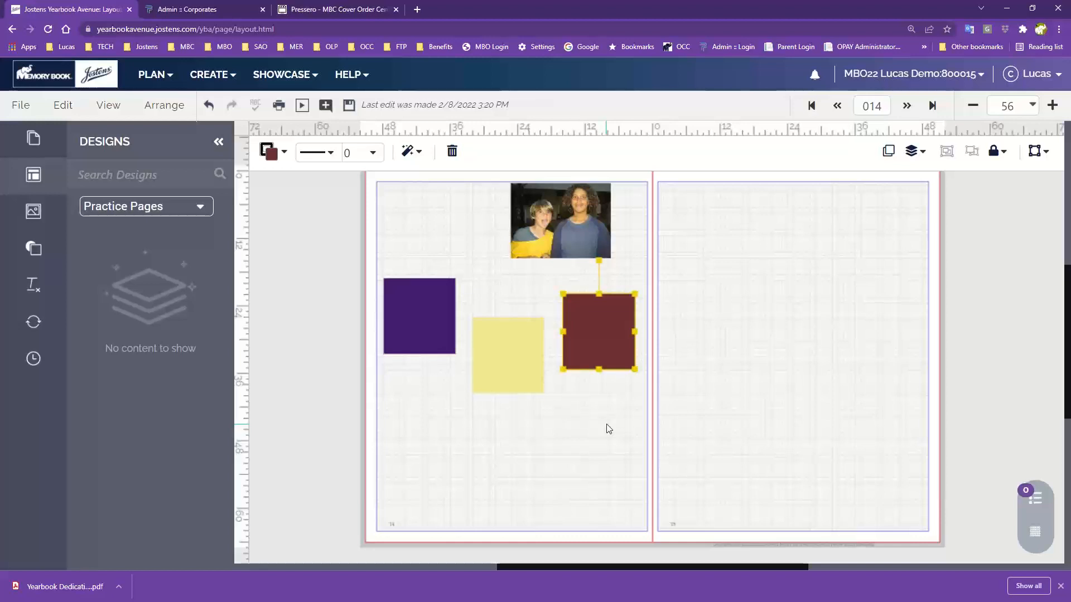
{"action": "scroll", "coordinate": [614, 432], "scroll_direction": "up", "scroll_amount": 3}
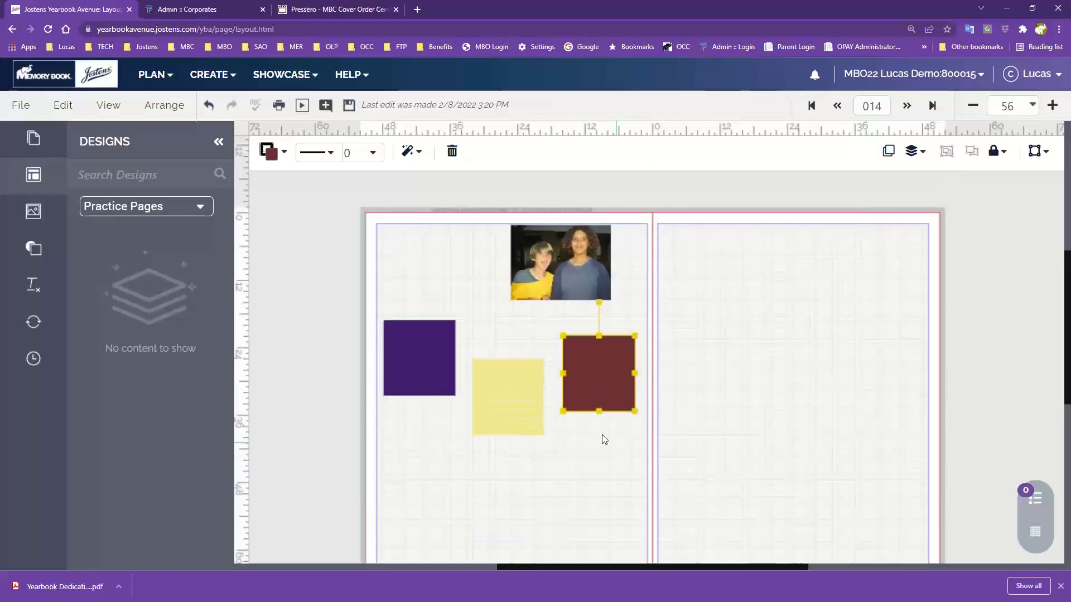
{"action": "left_click_drag", "start_coordinate": [572, 323], "coordinate": [670, 336]}
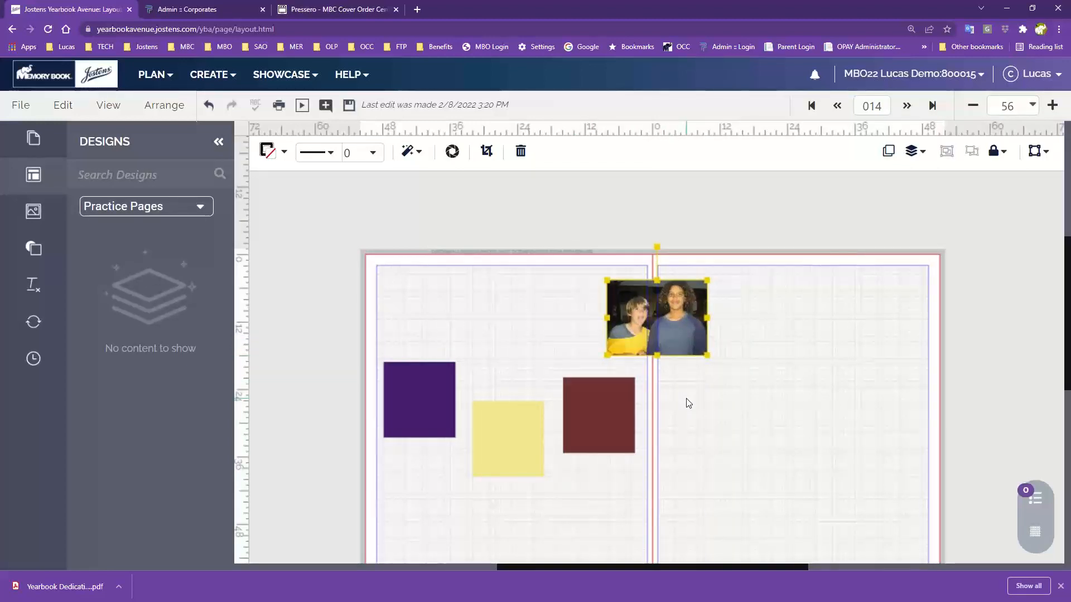
Move the photo up near the top of the spread, still straddling the gutter, and deselect it
{"action": "right_click", "coordinate": [691, 338]}
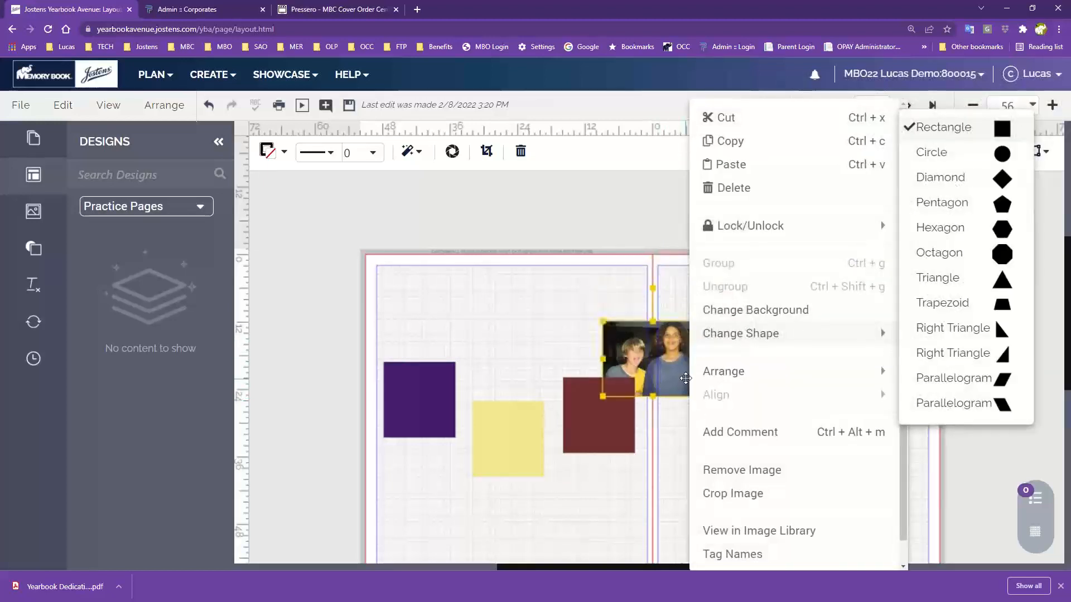
{"action": "left_click_drag", "start_coordinate": [685, 376], "coordinate": [686, 333]}
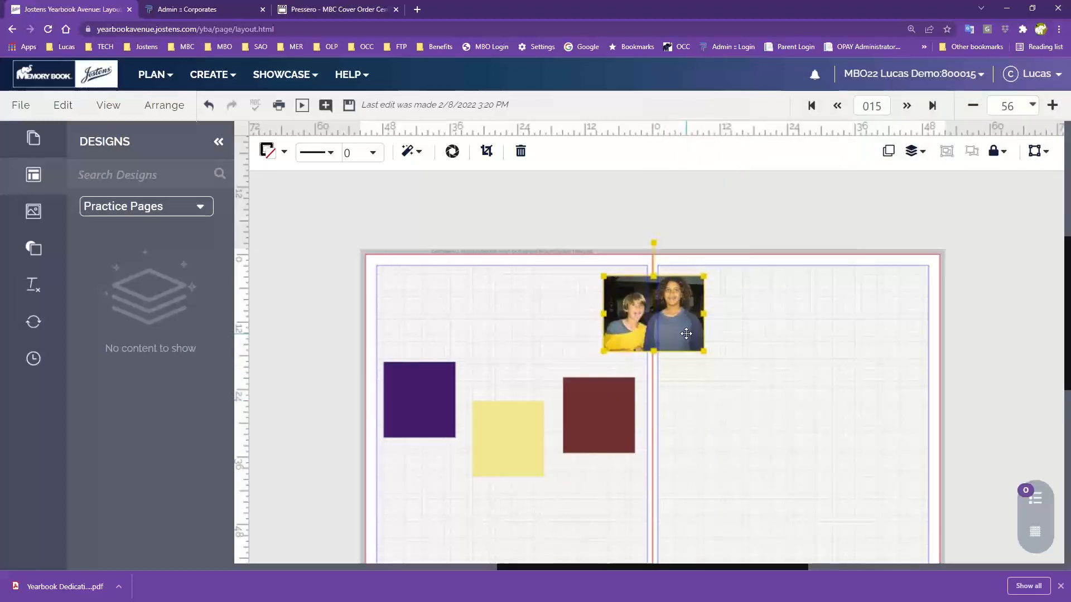
{"action": "left_click", "coordinate": [714, 406]}
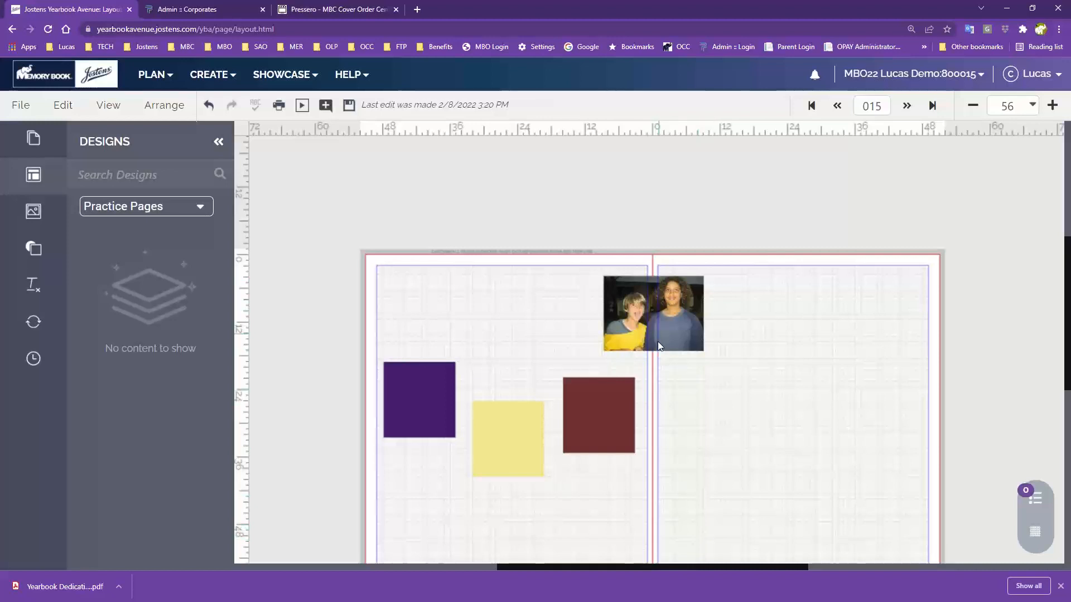
{"action": "scroll", "coordinate": [651, 563], "scroll_direction": "down", "scroll_amount": 3}
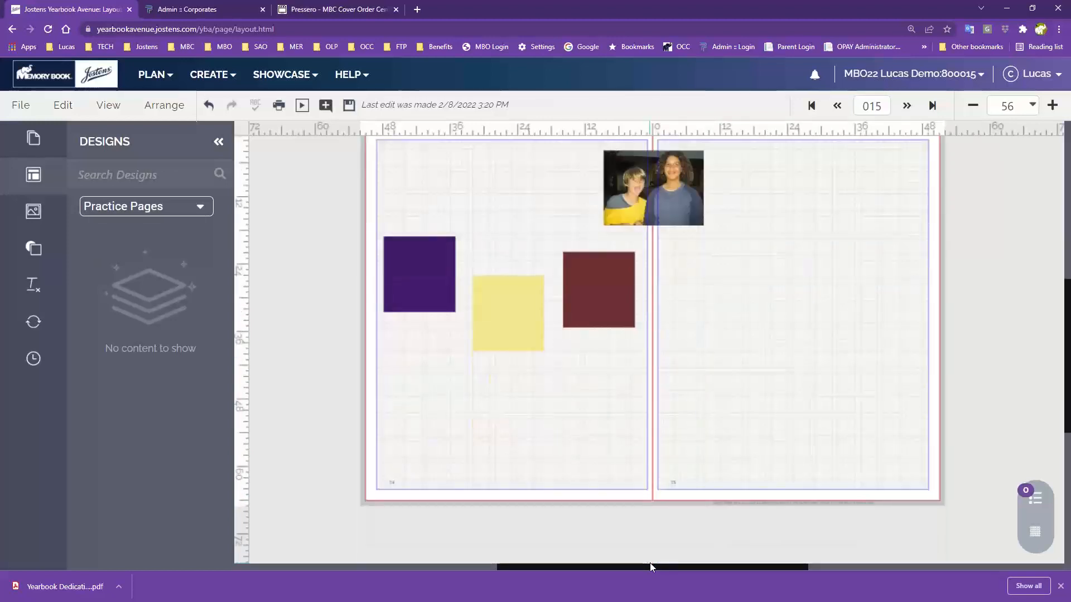
{"action": "scroll", "coordinate": [651, 563], "scroll_direction": "up", "scroll_amount": 1}
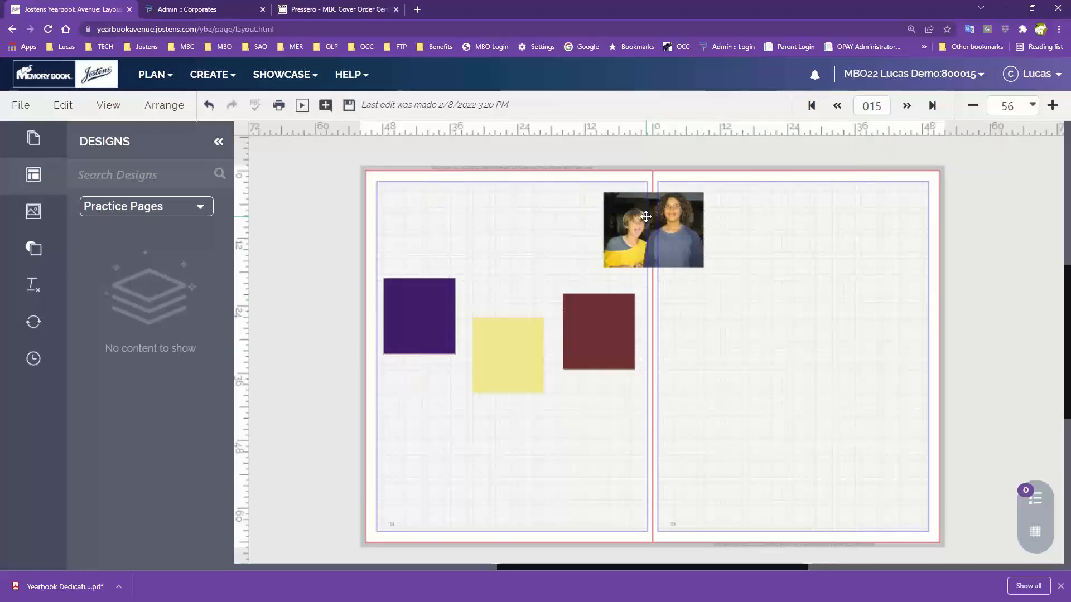
Move the photo onto page 014 above the purple square and nudge it toward the gutter in small increments
{"action": "left_click_drag", "start_coordinate": [640, 216], "coordinate": [432, 223]}
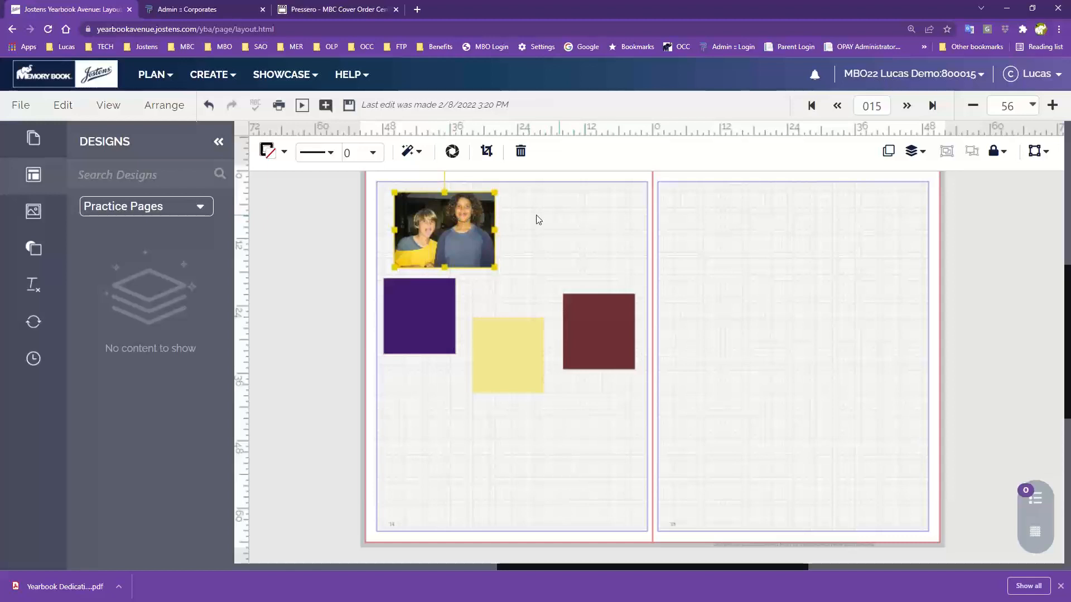
{"action": "key", "text": "Right"}
{"action": "key", "text": "Right"}
{"action": "key", "text": "Right"}
{"action": "key", "text": "Right"}
{"action": "key", "text": "Right"}
{"action": "key", "text": "Right"}
{"action": "key", "text": "Right"}
{"action": "key", "text": "Right"}
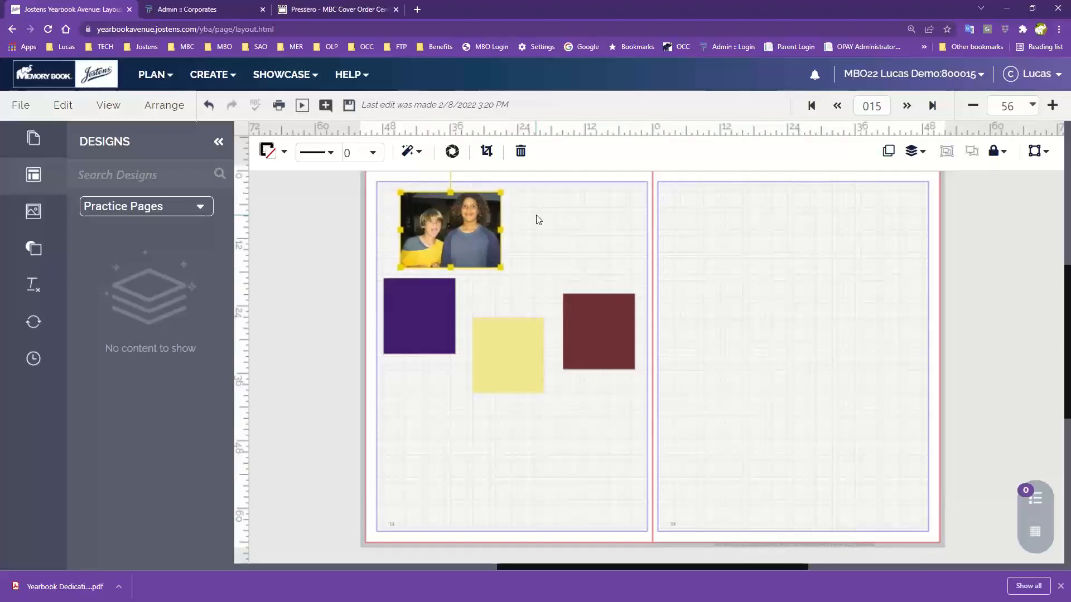
{"action": "key", "text": "Right"}
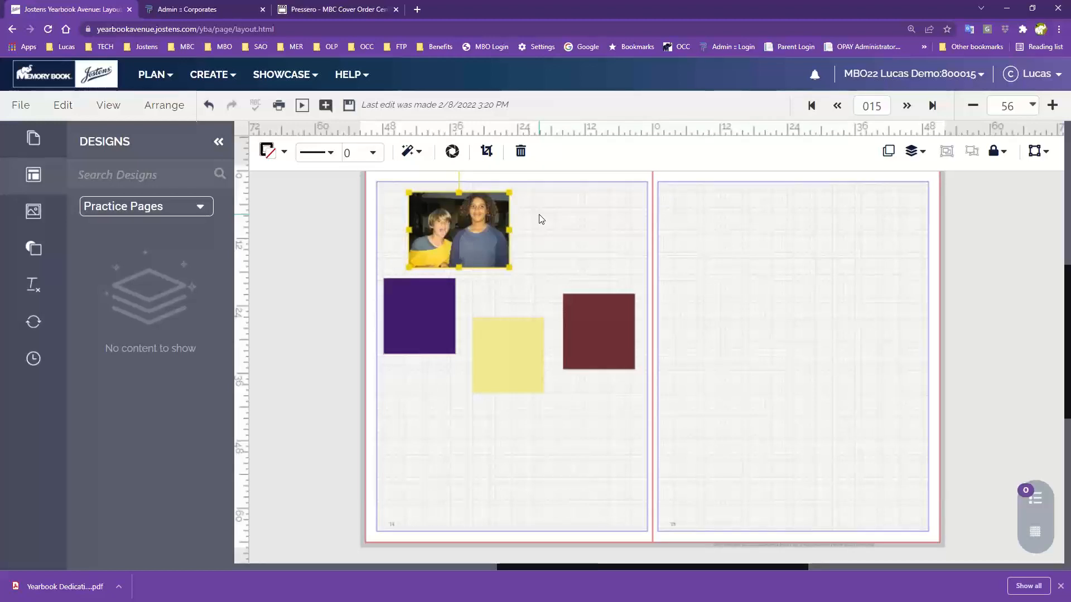
Move the photo onto the upper part of page 015 and raise the yellow square above the purple and dark red squares
{"action": "left_click_drag", "start_coordinate": [500, 221], "coordinate": [781, 258]}
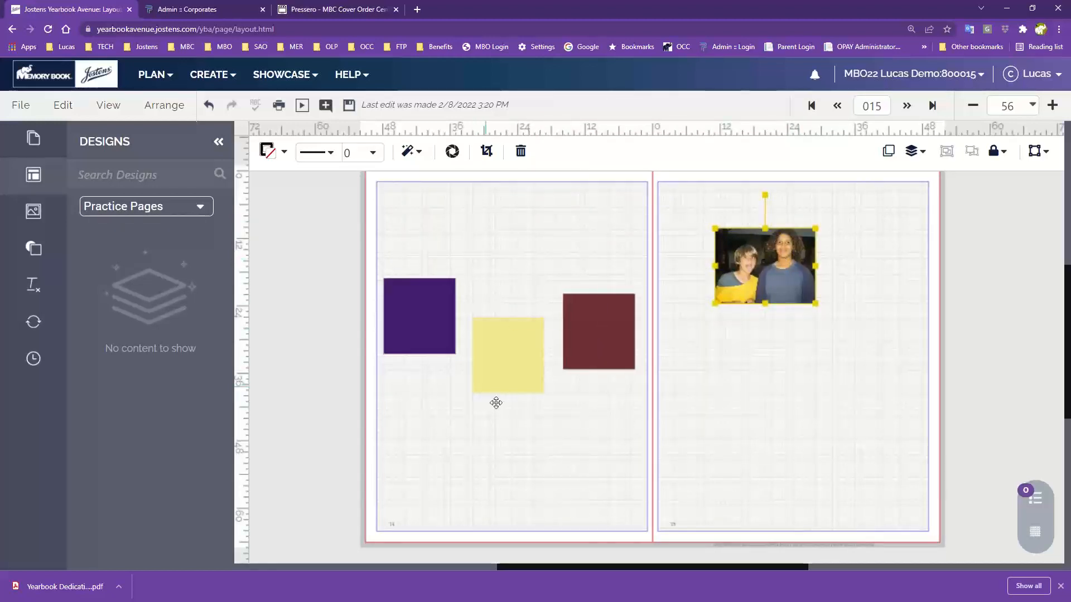
{"action": "left_click_drag", "start_coordinate": [505, 350], "coordinate": [506, 260]}
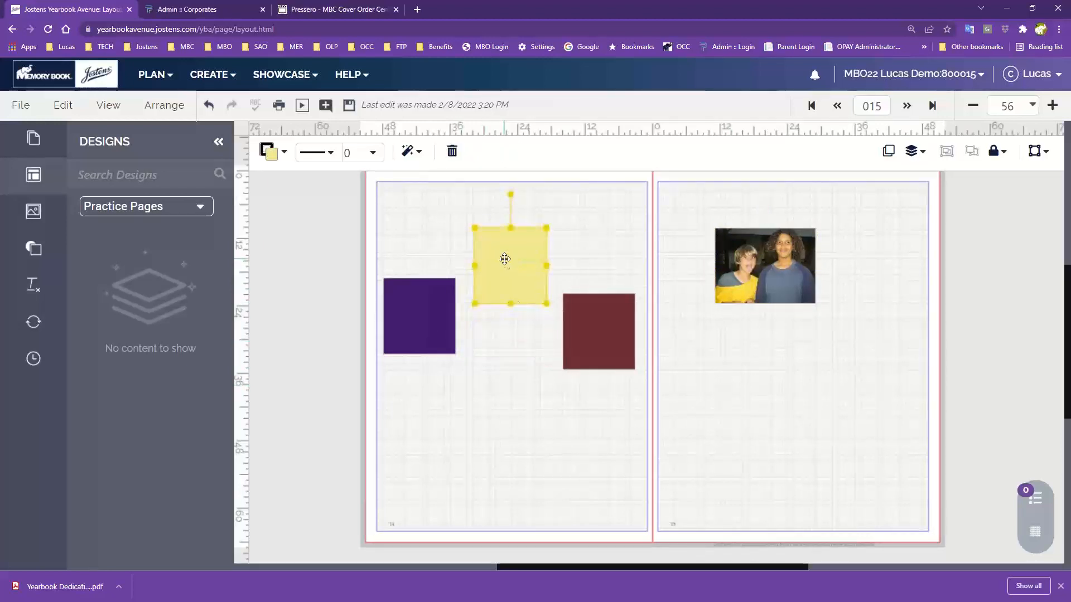
{"action": "left_click", "coordinate": [167, 107]}
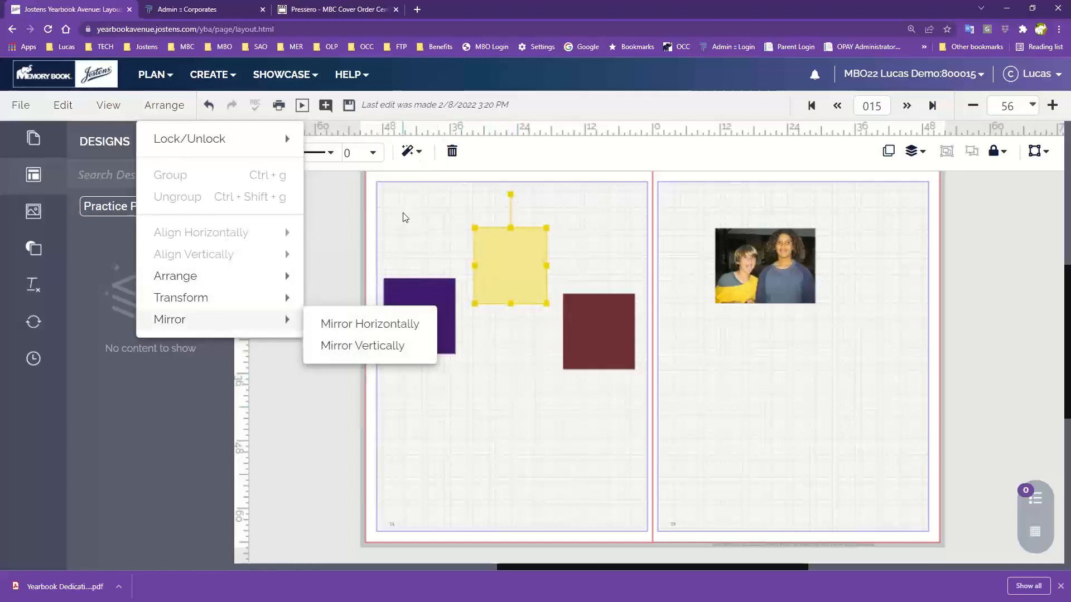
{"action": "left_click", "coordinate": [416, 228]}
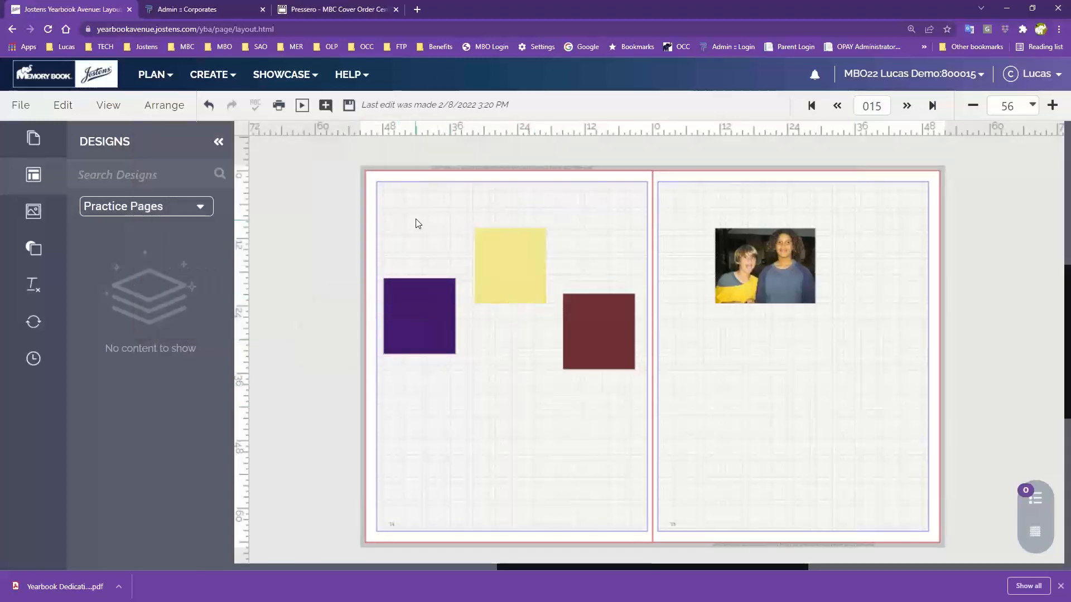
Select the three squares on page 014 and review the horizontal and vertical alignment options for them
{"action": "left_click_drag", "start_coordinate": [418, 224], "coordinate": [594, 328]}
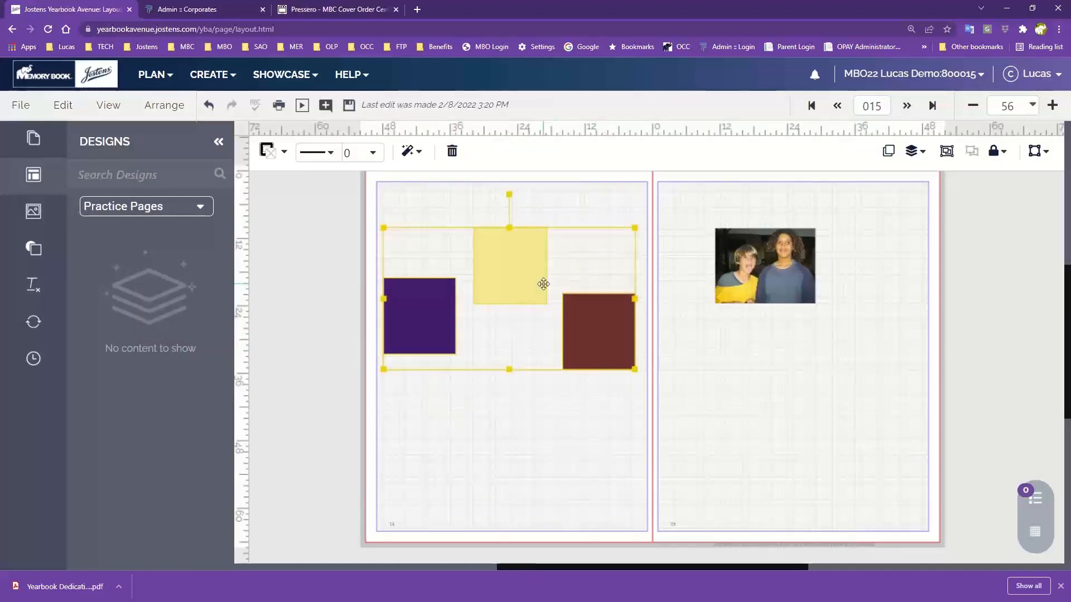
{"action": "left_click", "coordinate": [165, 106]}
{"action": "mouse_move", "coordinate": [169, 238]}
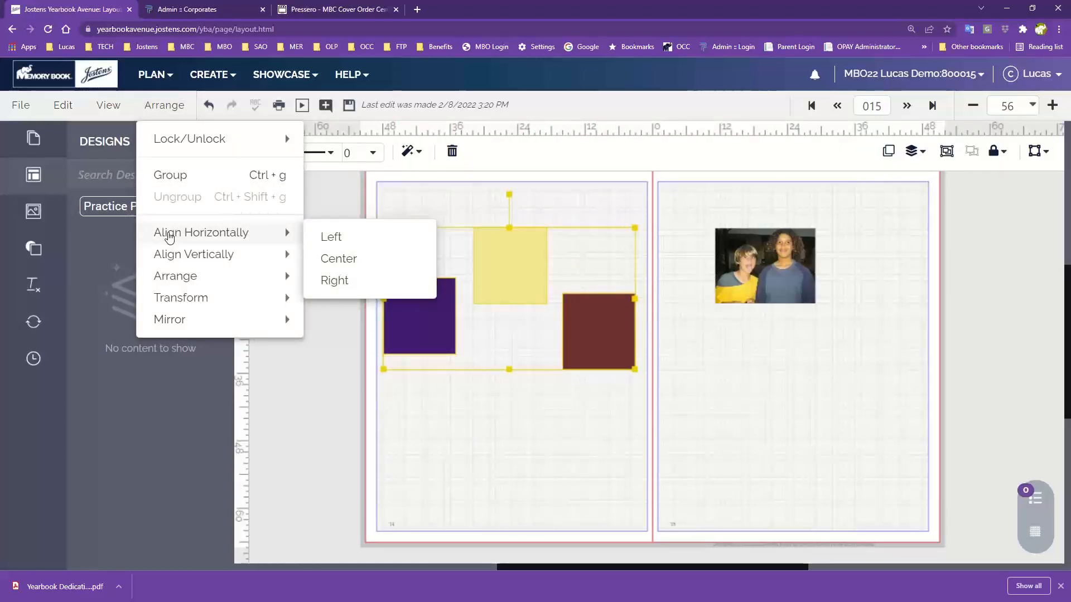
{"action": "mouse_move", "coordinate": [168, 260]}
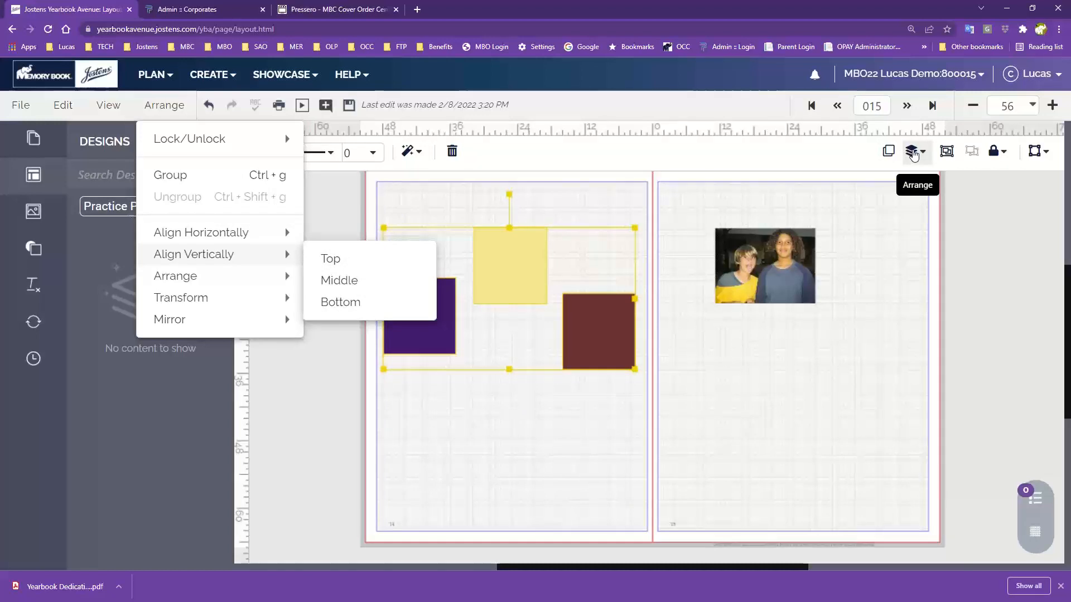
{"action": "left_click", "coordinate": [913, 153]}
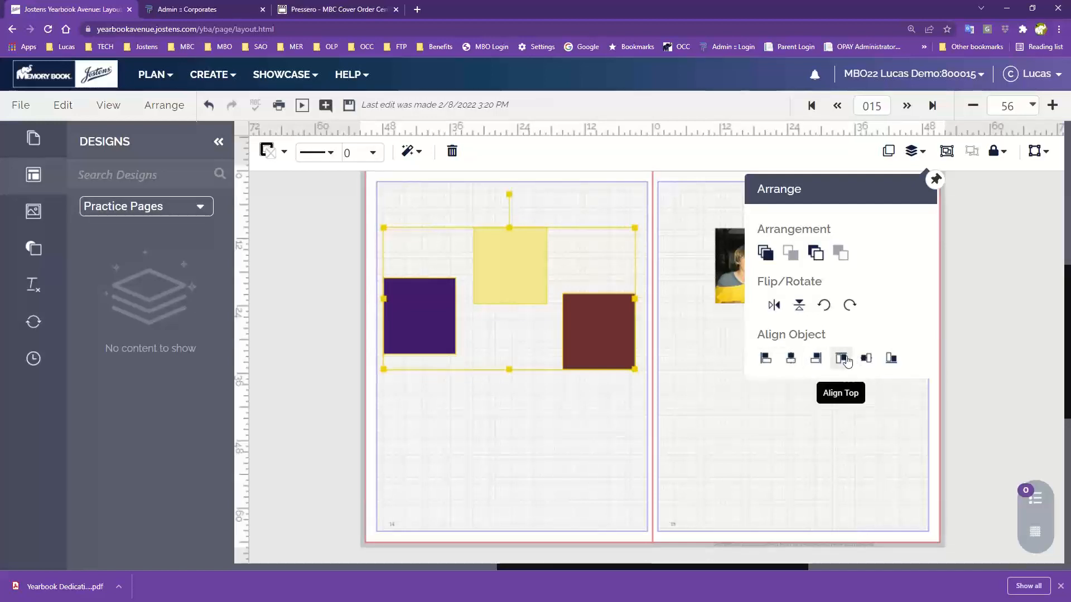
{"action": "left_click", "coordinate": [461, 411]}
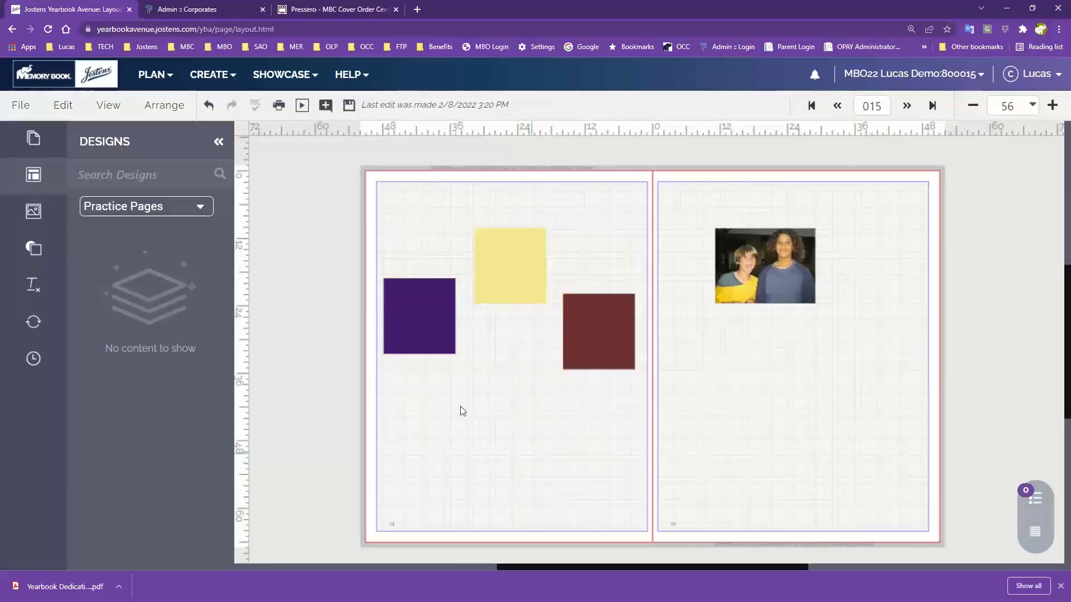
Align the purple, yellow and dark red squares on page 014 by their top edges
{"action": "left_click_drag", "start_coordinate": [432, 215], "coordinate": [607, 350]}
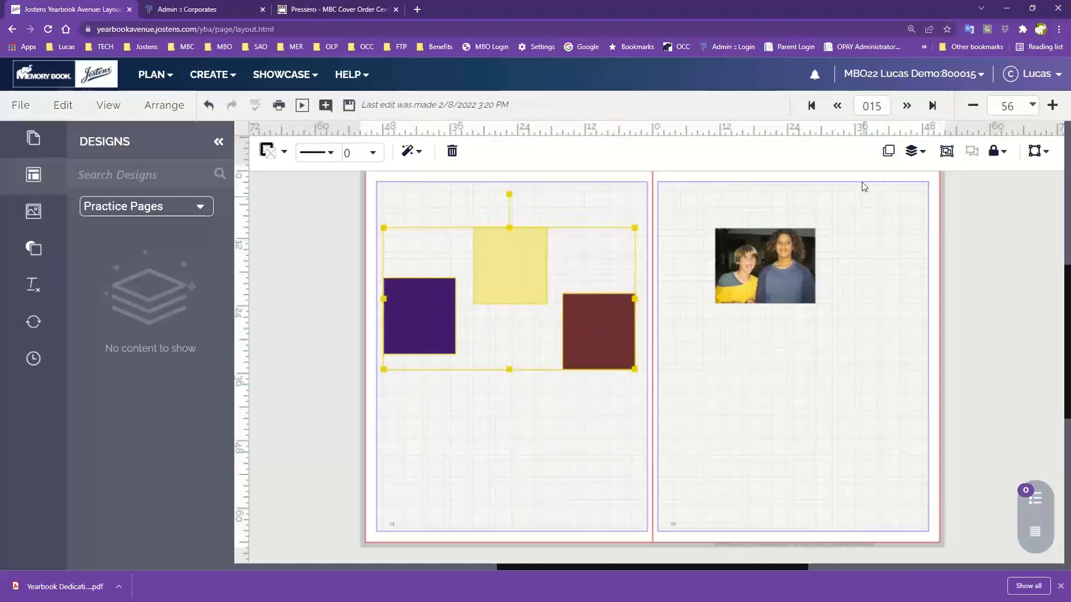
{"action": "left_click", "coordinate": [913, 151]}
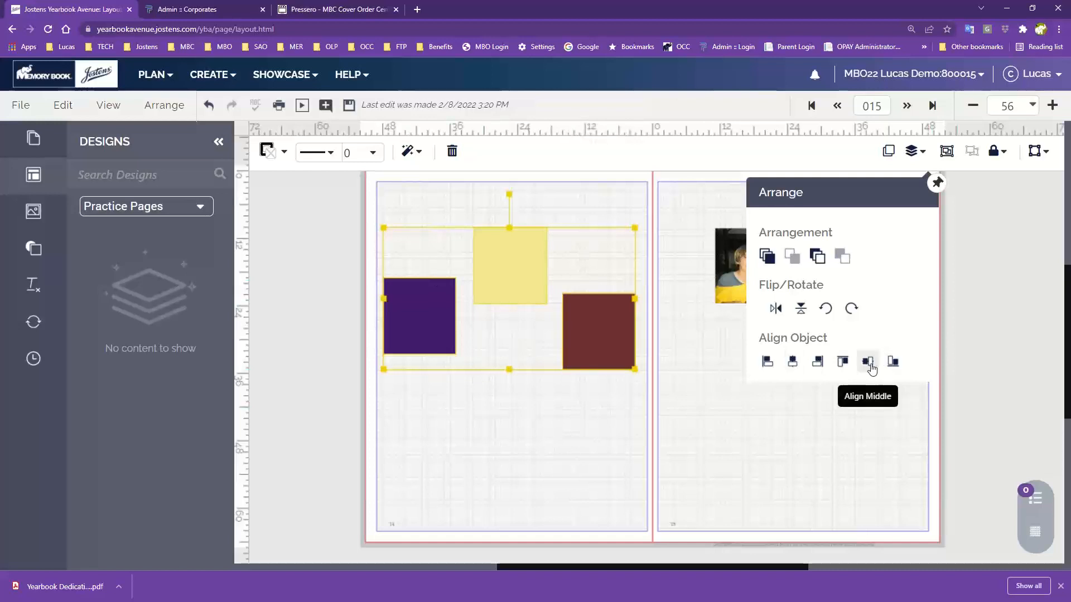
{"action": "left_click", "coordinate": [842, 363]}
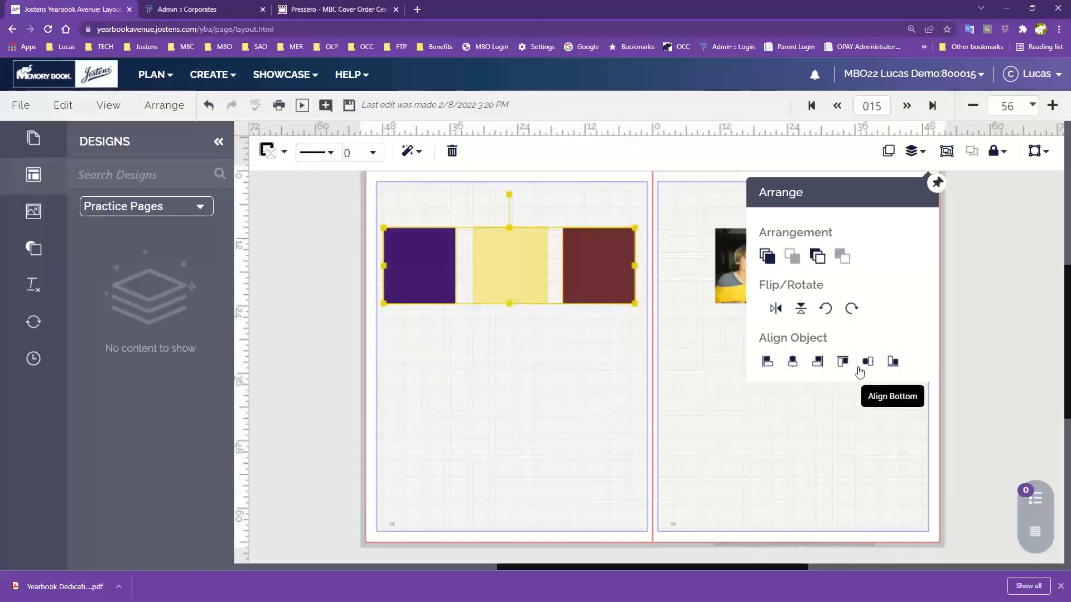
{"action": "left_click", "coordinate": [549, 386]}
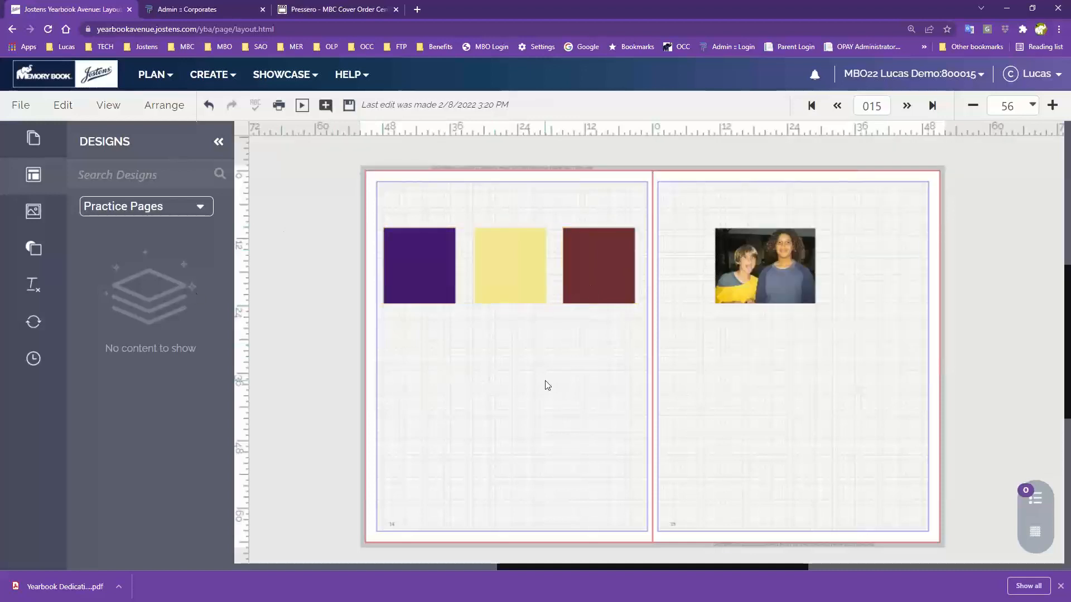
Stagger the squares down page 014, placing the yellow one below the purple and the dark red one beneath it
{"action": "left_click_drag", "start_coordinate": [526, 271], "coordinate": [478, 353]}
{"action": "left_click_drag", "start_coordinate": [595, 266], "coordinate": [487, 454]}
{"action": "left_click", "coordinate": [521, 335]}
Align the three squares by their left edges and move the resulting column to the middle of page 014
{"action": "left_click_drag", "start_coordinate": [549, 238], "coordinate": [419, 481]}
{"action": "left_click", "coordinate": [916, 151]}
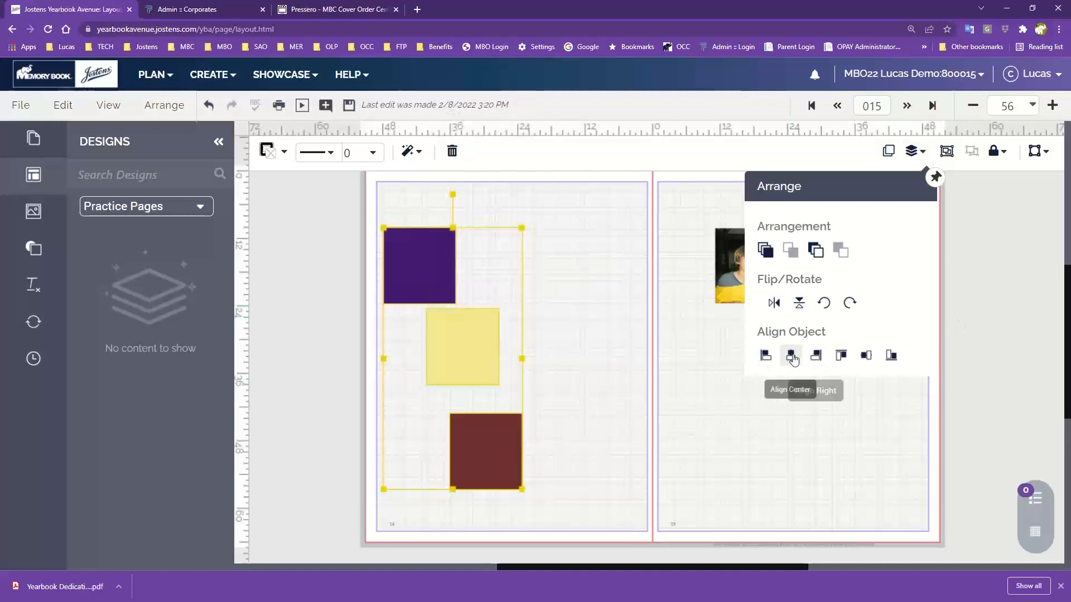
{"action": "left_click", "coordinate": [766, 356]}
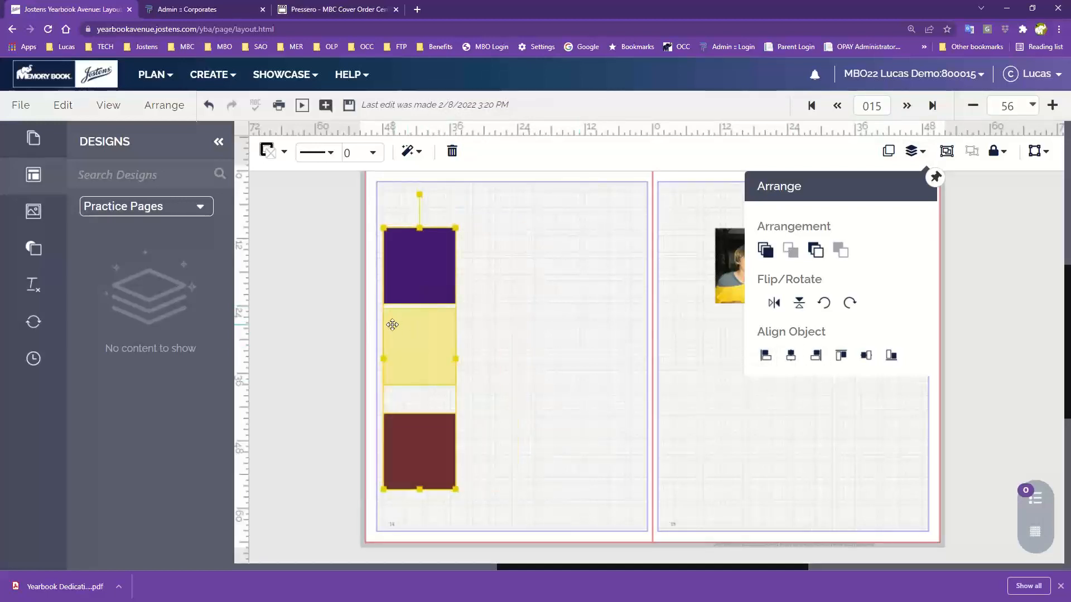
{"action": "left_click_drag", "start_coordinate": [439, 262], "coordinate": [536, 255]}
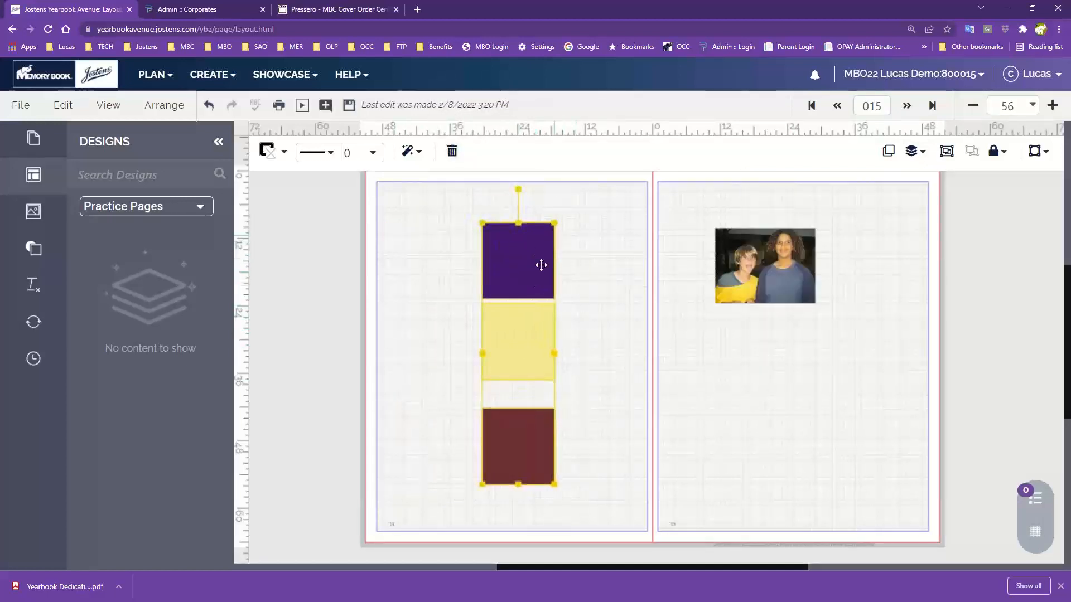
{"action": "left_click", "coordinate": [607, 447]}
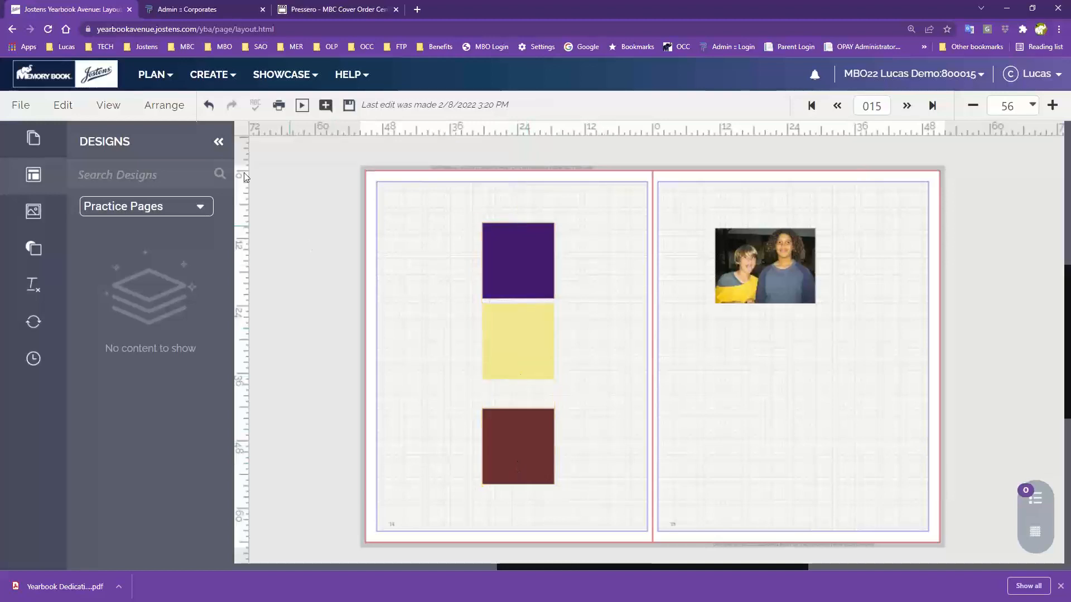
{"action": "left_click", "coordinate": [164, 105]}
{"action": "mouse_move", "coordinate": [180, 321]}
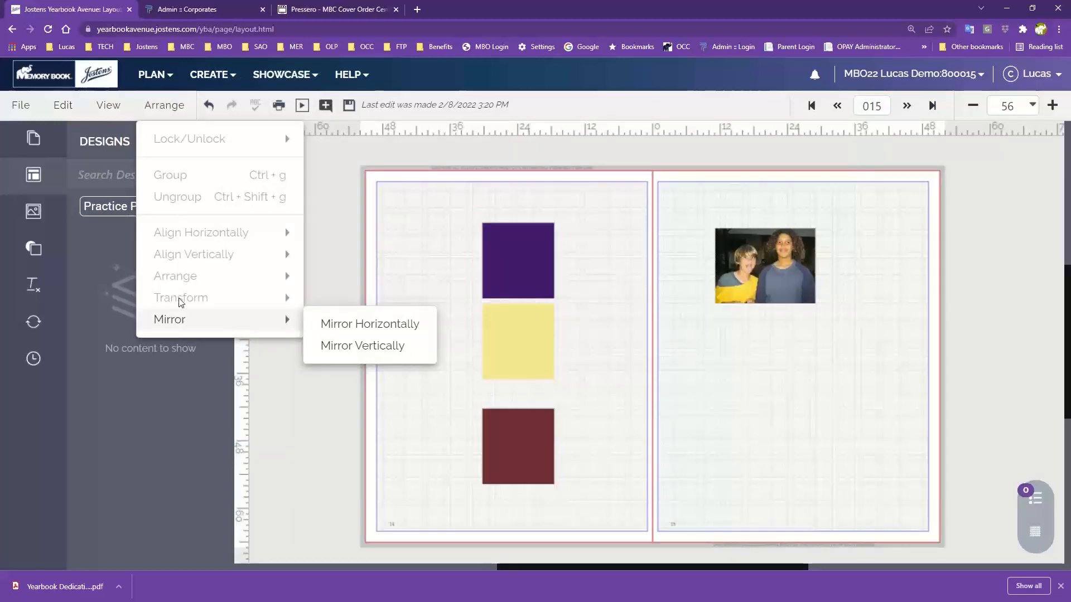
{"action": "left_click_drag", "start_coordinate": [428, 221], "coordinate": [563, 366]}
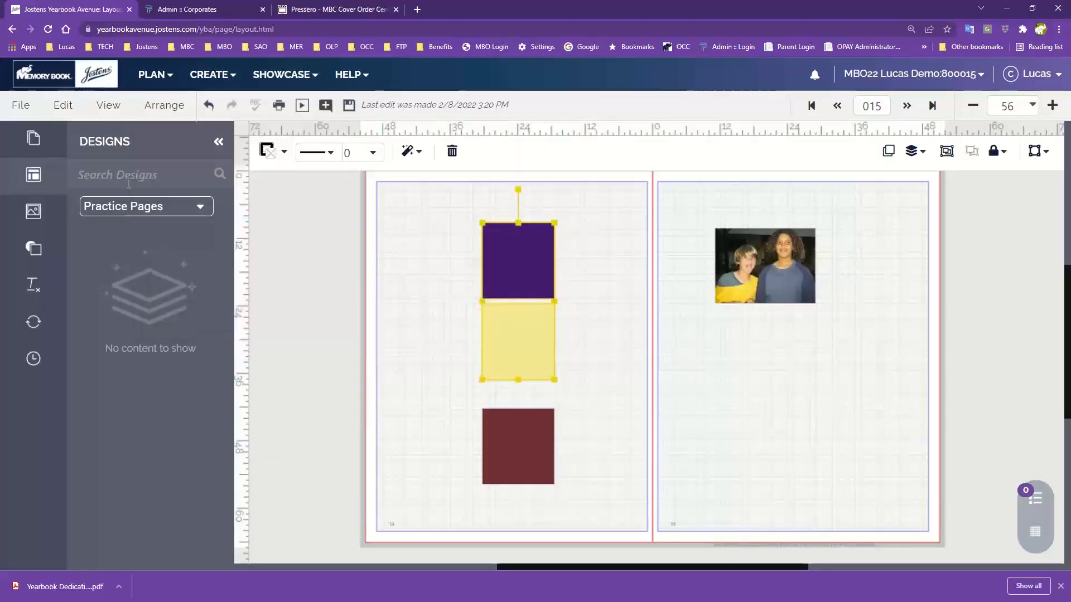
{"action": "left_click", "coordinate": [164, 105]}
{"action": "mouse_move", "coordinate": [175, 303]}
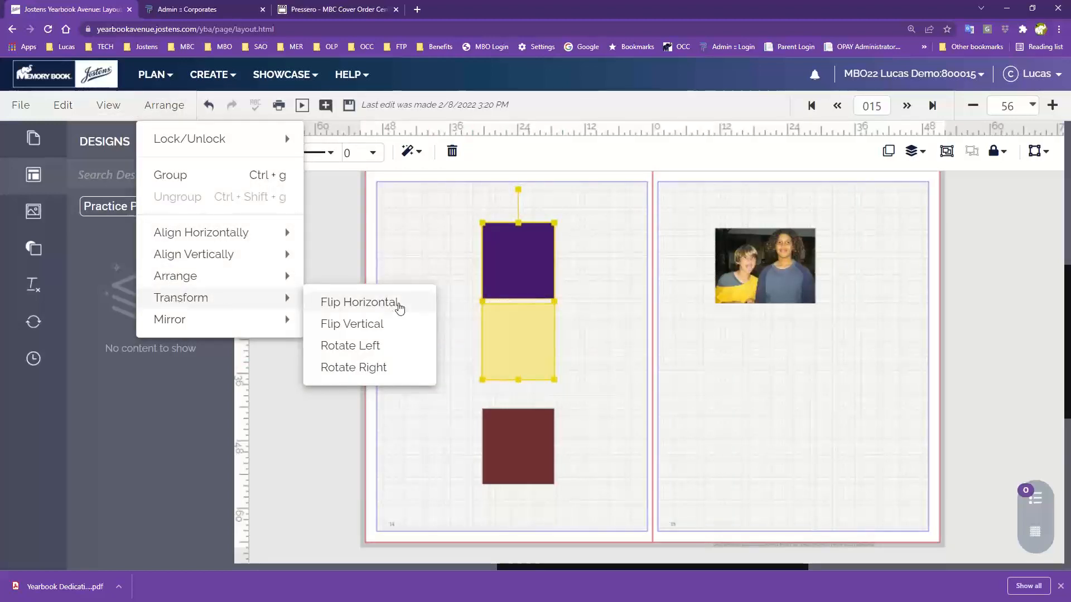
Flip the photo on page 015 horizontally
{"action": "left_click", "coordinate": [770, 270]}
{"action": "left_click", "coordinate": [161, 106]}
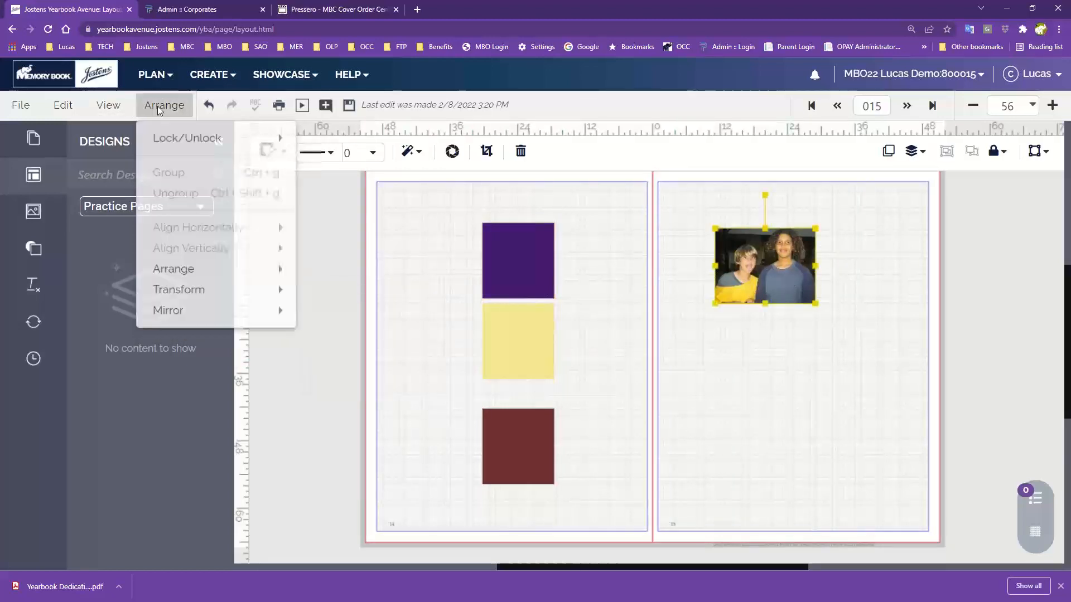
{"action": "mouse_move", "coordinate": [198, 297]}
{"action": "left_click", "coordinate": [349, 310]}
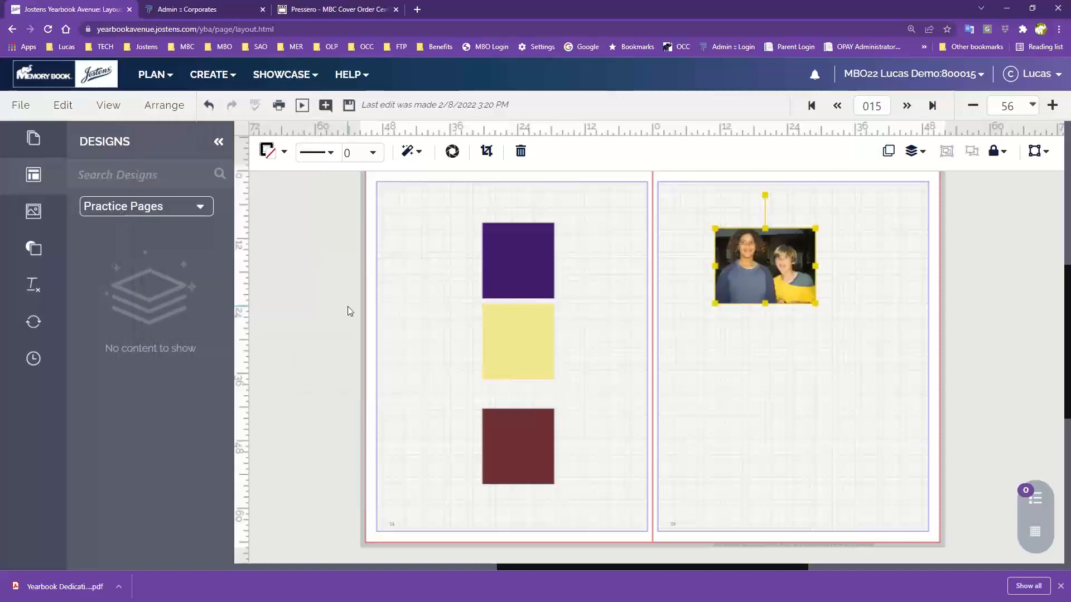
Rotate the photo on page 015 left, and then rotate it freehand back to a diagonal tilt
{"action": "left_click", "coordinate": [163, 106]}
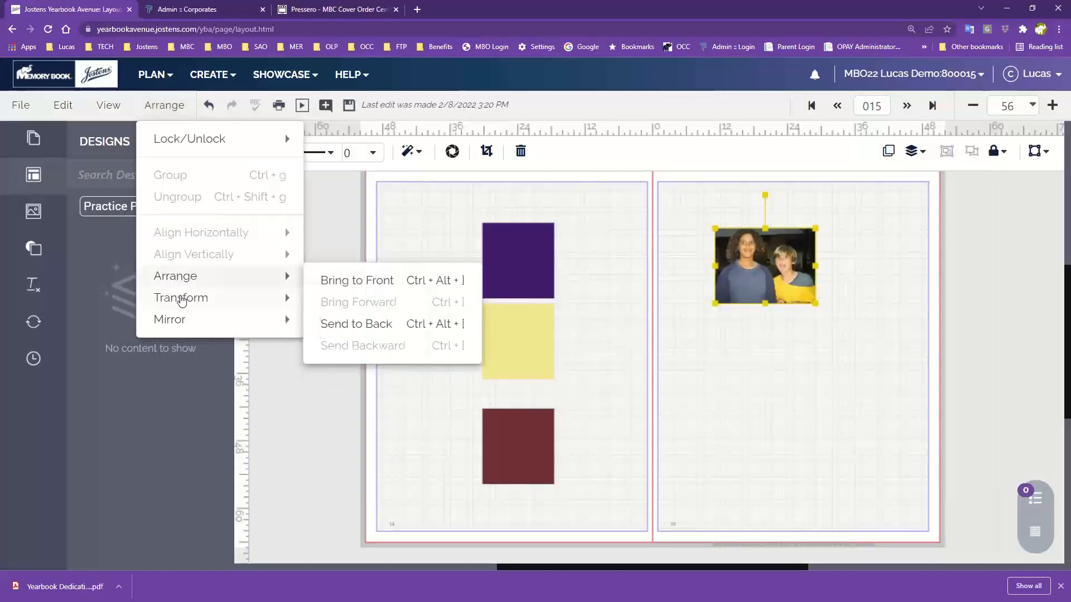
{"action": "mouse_move", "coordinate": [184, 297]}
{"action": "left_click", "coordinate": [338, 347]}
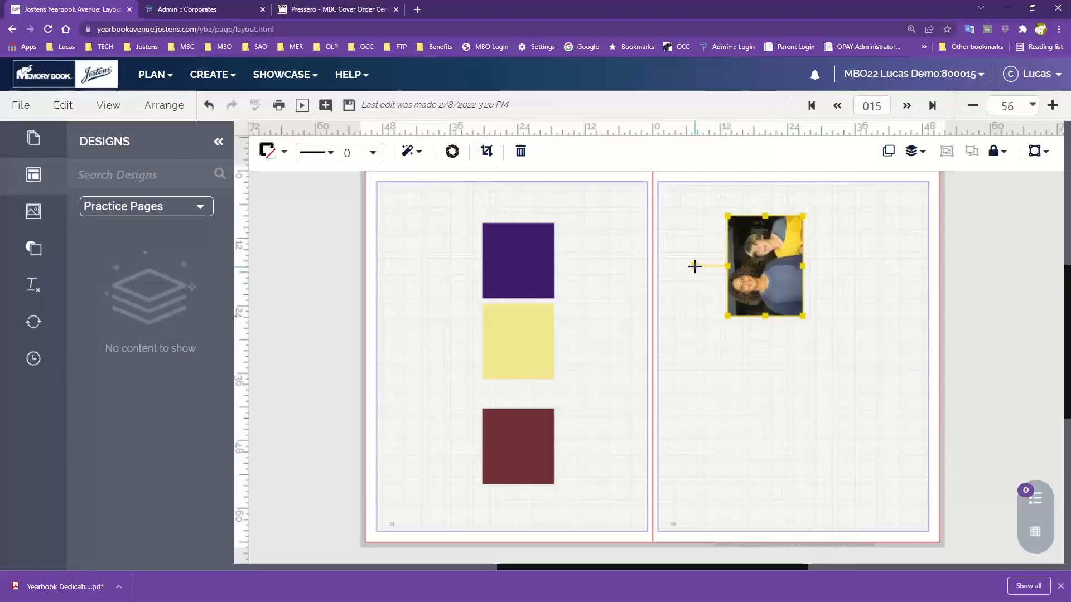
{"action": "left_click_drag", "start_coordinate": [694, 265], "coordinate": [718, 210]}
{"action": "left_click", "coordinate": [784, 397]}
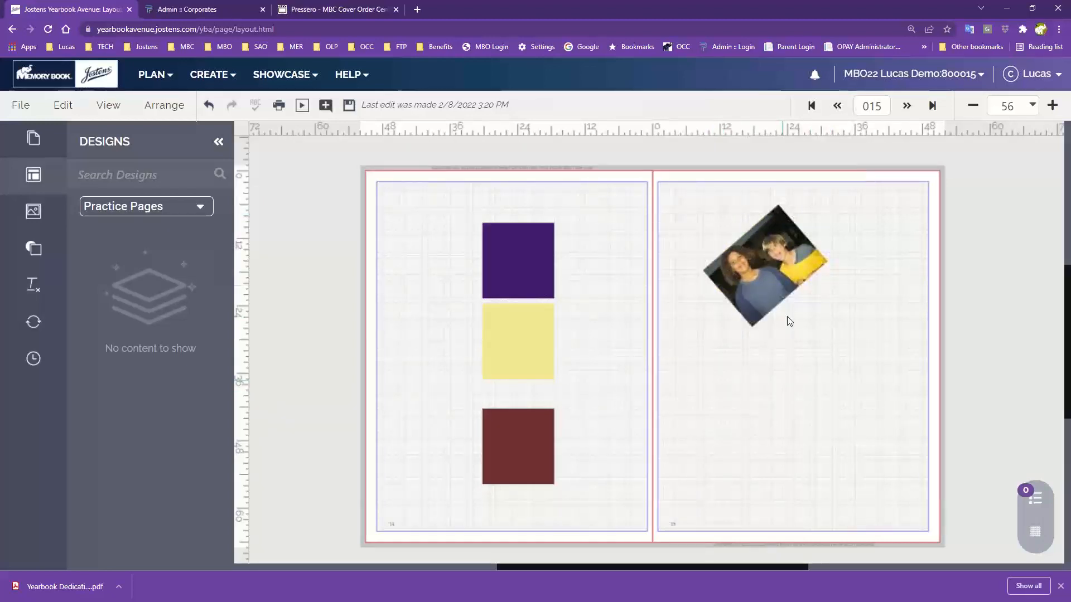
Move the tilted photo down to the middle of page 015 and deselect it
{"action": "left_click_drag", "start_coordinate": [773, 244], "coordinate": [802, 325]}
{"action": "left_click", "coordinate": [584, 277]}
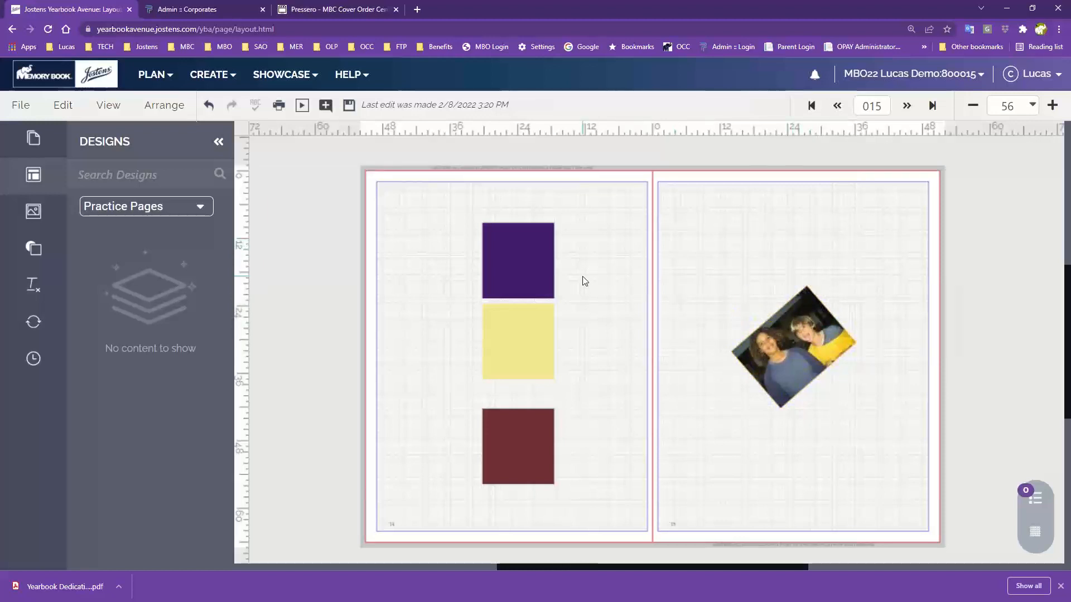
Mirror the spread horizontally to swap the squares and the photo between pages 014 and 015
{"action": "left_click", "coordinate": [164, 105]}
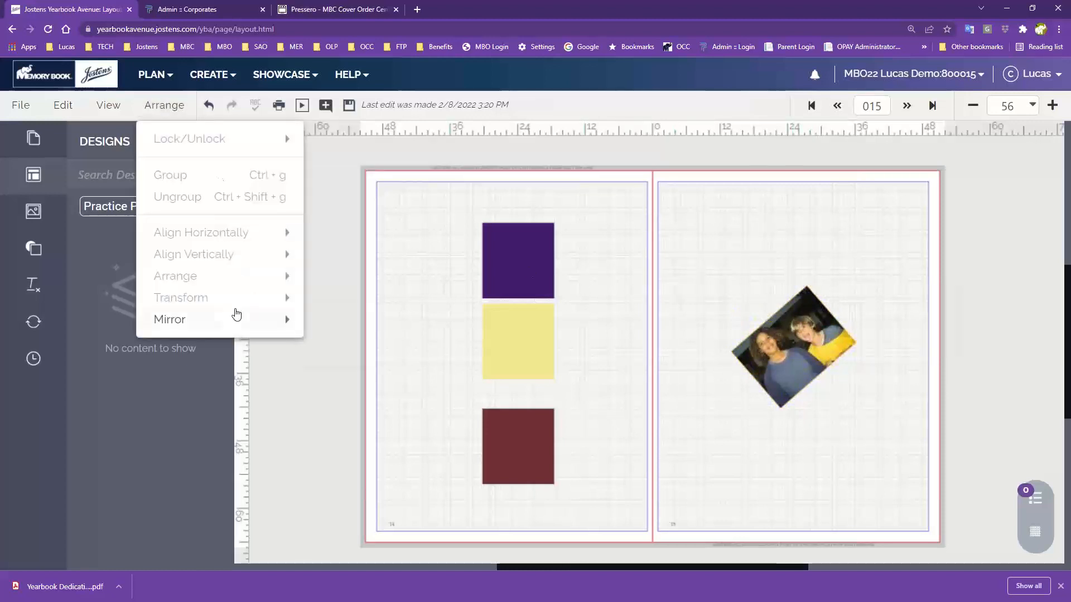
{"action": "mouse_move", "coordinate": [226, 318]}
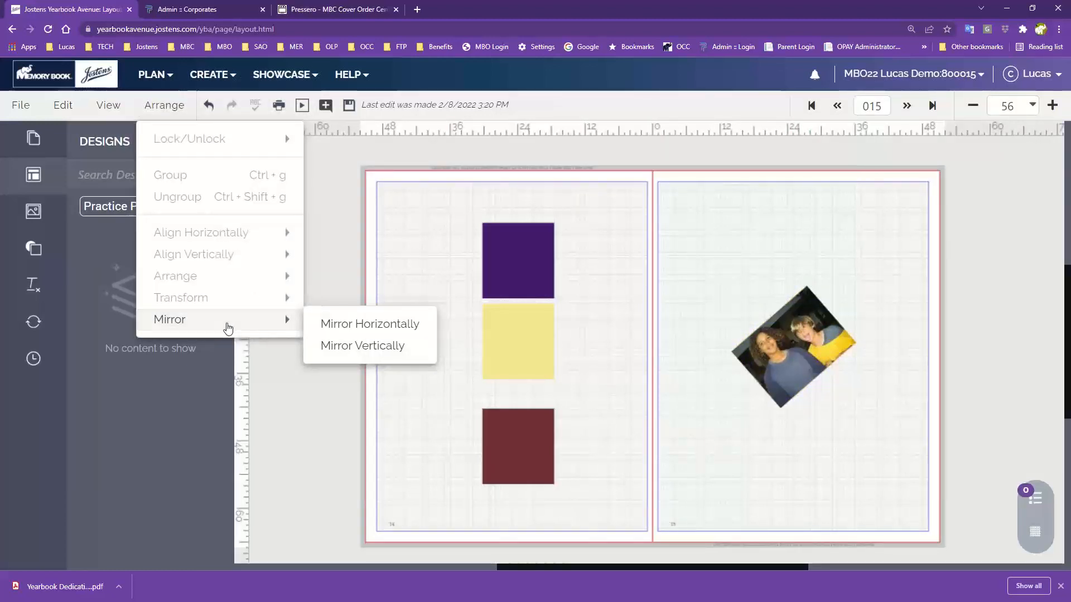
{"action": "left_click", "coordinate": [541, 266]}
{"action": "left_click", "coordinate": [800, 414]}
{"action": "left_click", "coordinate": [765, 339]}
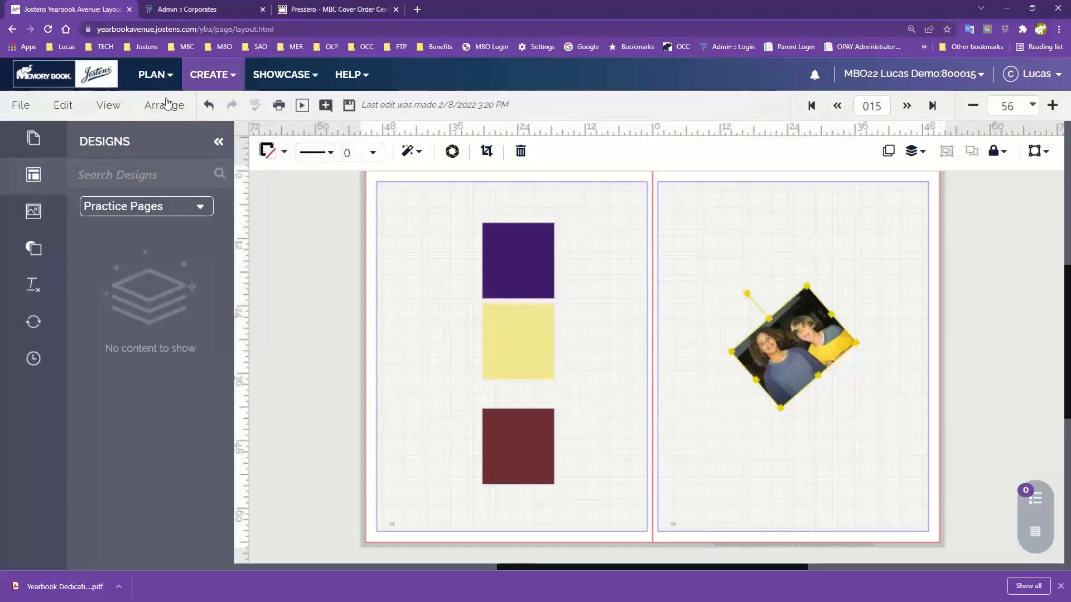
{"action": "left_click", "coordinate": [139, 111]}
{"action": "mouse_move", "coordinate": [191, 313]}
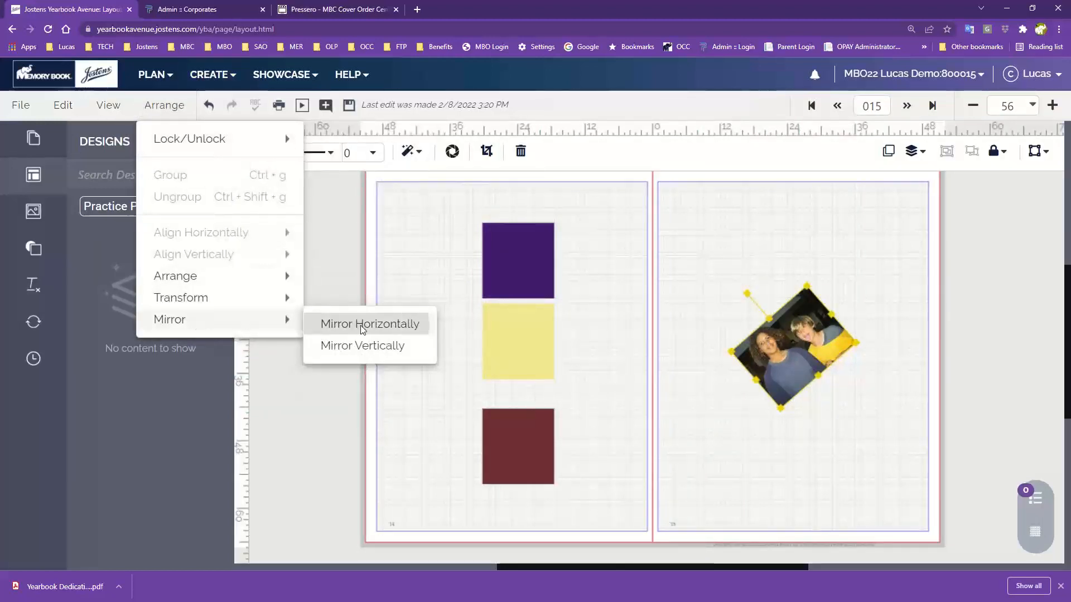
{"action": "left_click", "coordinate": [335, 322]}
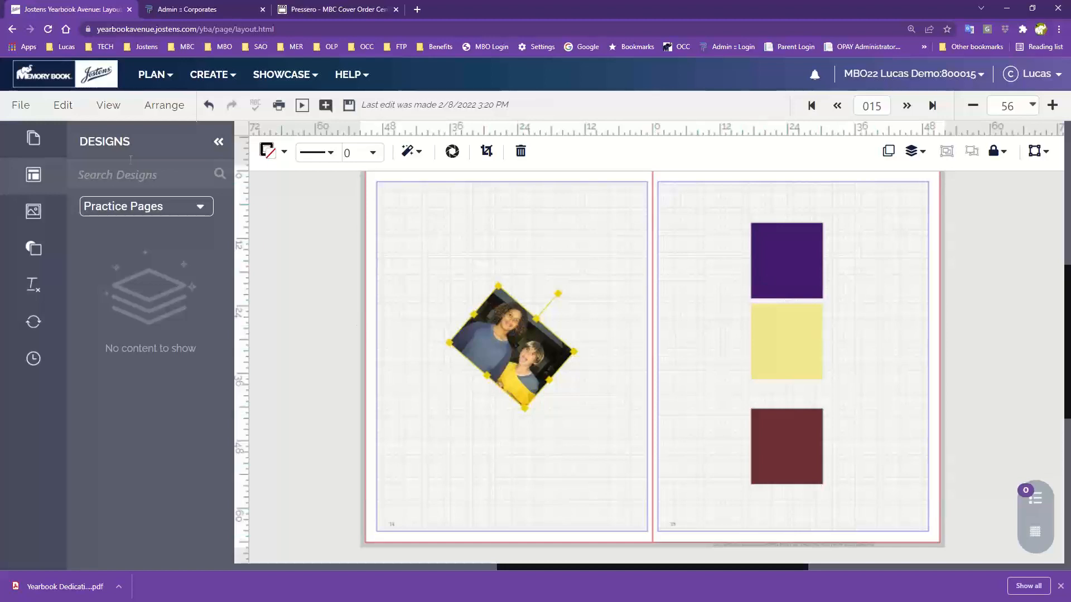
Mirror the spread vertically to reverse the top-to-bottom order of its objects
{"action": "left_click", "coordinate": [164, 105]}
{"action": "mouse_move", "coordinate": [200, 321]}
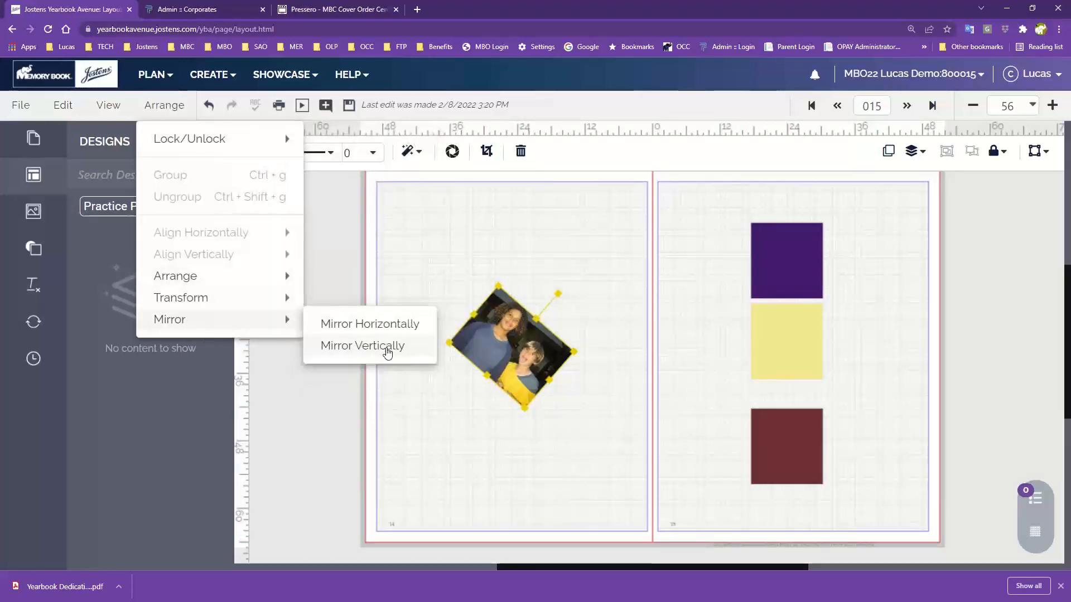
{"action": "left_click", "coordinate": [387, 349]}
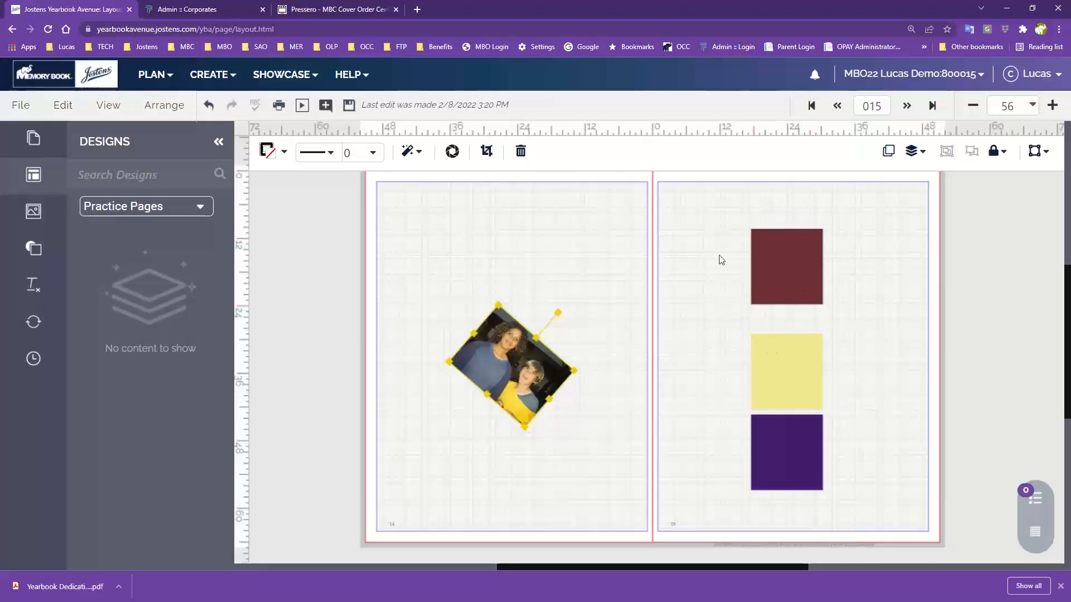
Return the objects to their original layout by mirroring the spread vertically and horizontally again, and deselect the photo
{"action": "left_click", "coordinate": [159, 107]}
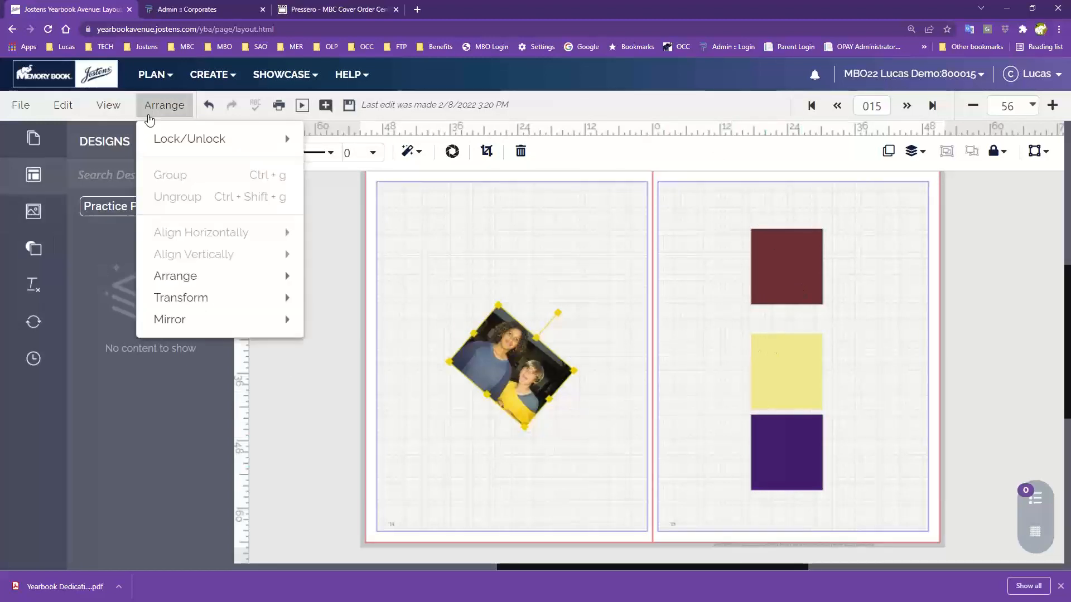
{"action": "mouse_move", "coordinate": [182, 306]}
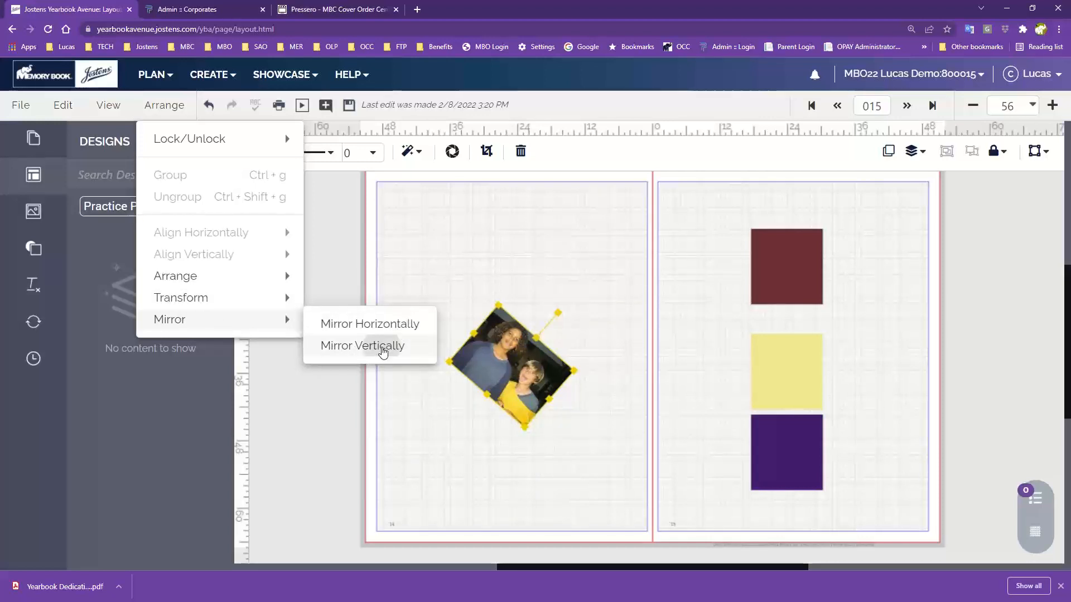
{"action": "left_click", "coordinate": [383, 350]}
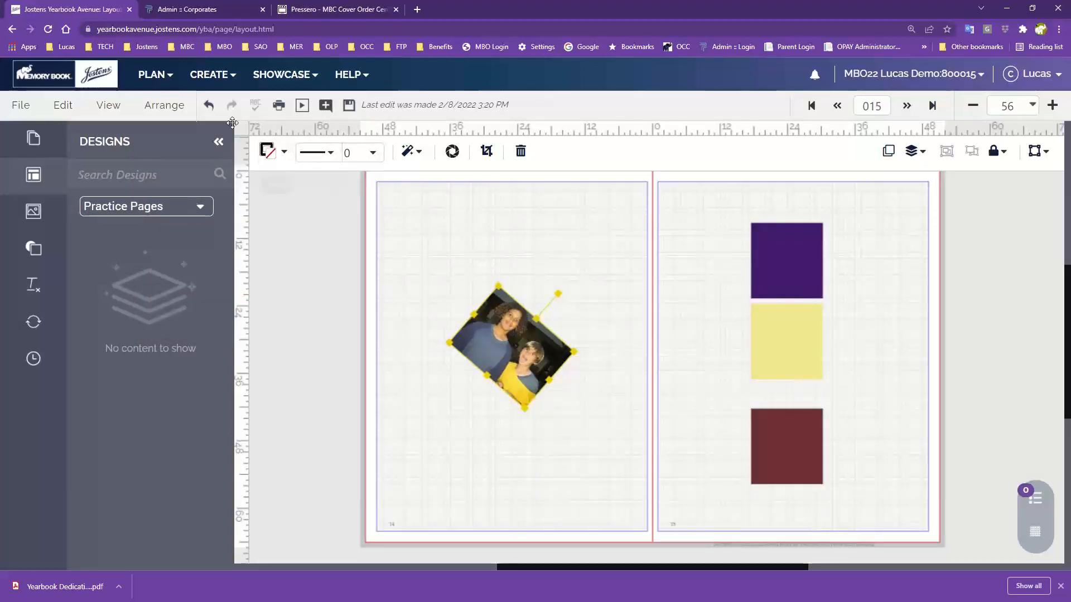
{"action": "left_click", "coordinate": [164, 105]}
{"action": "mouse_move", "coordinate": [239, 307]}
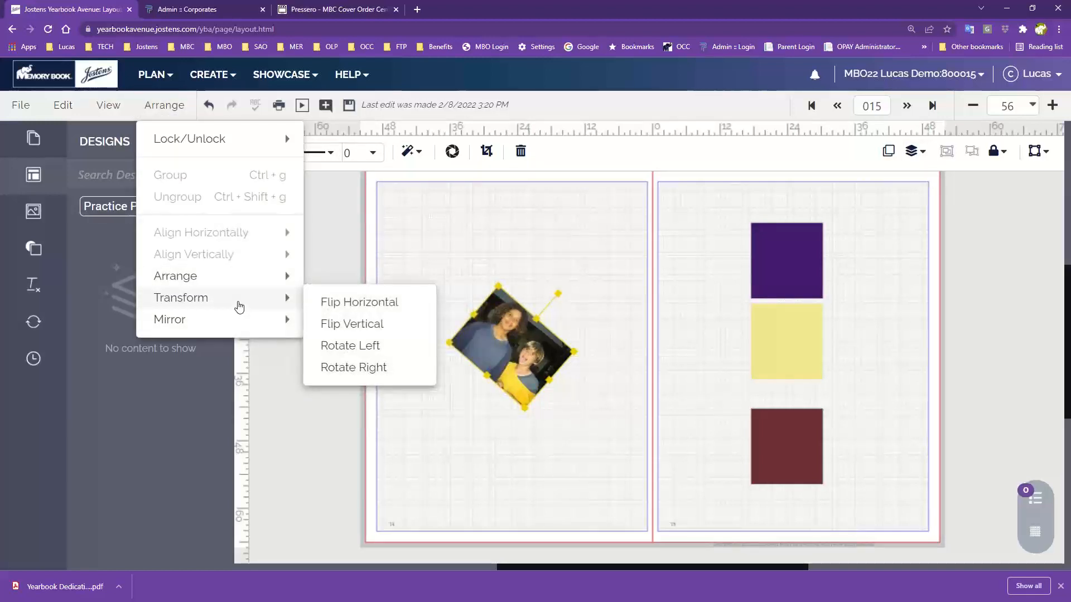
{"action": "left_click", "coordinate": [329, 318]}
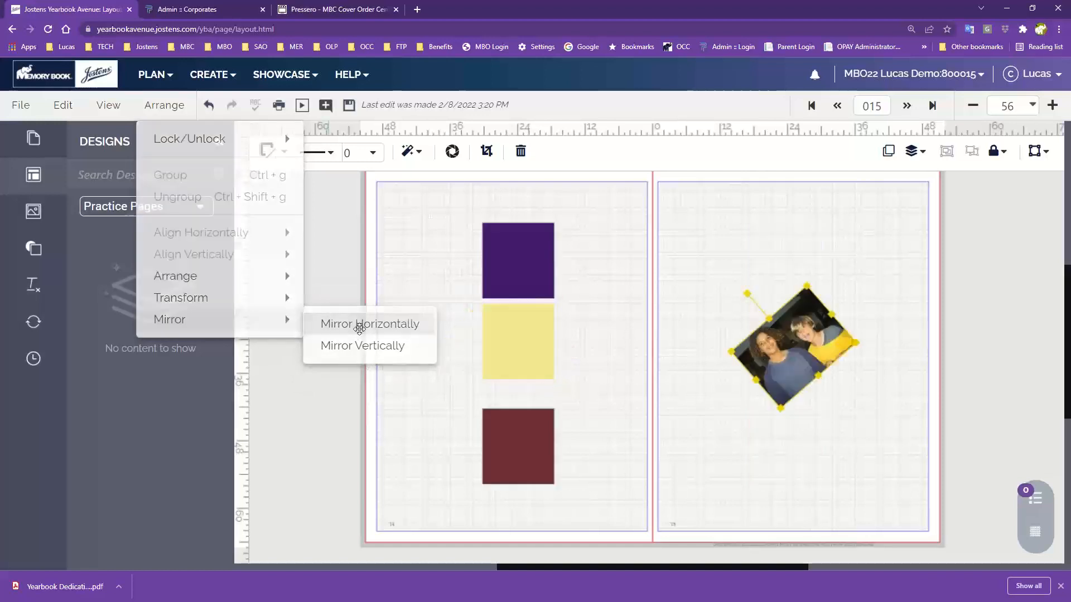
{"action": "left_click", "coordinate": [439, 298]}
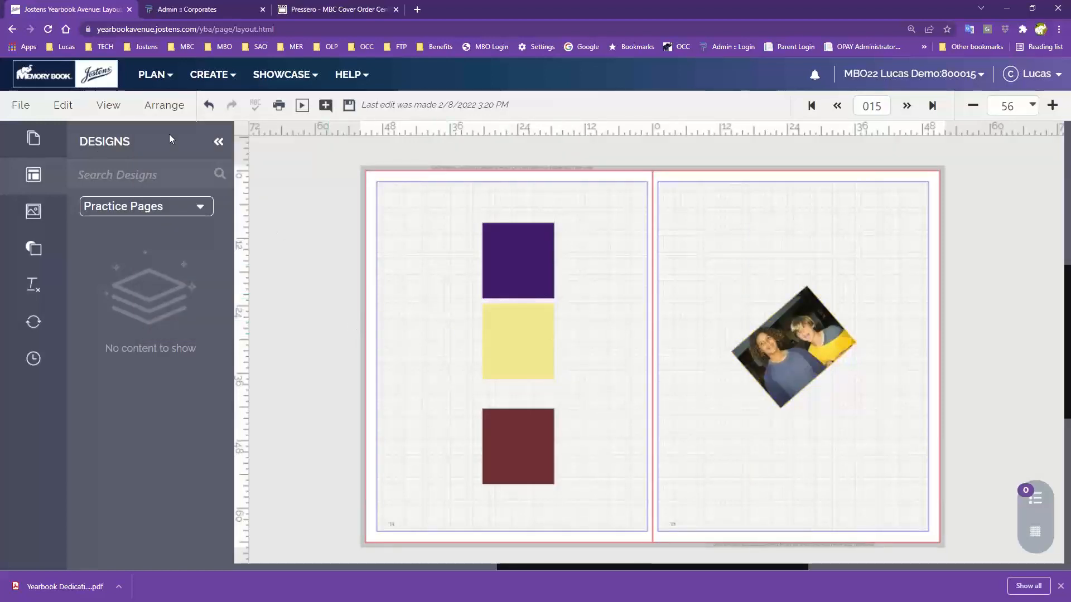
{"action": "left_click", "coordinate": [162, 105]}
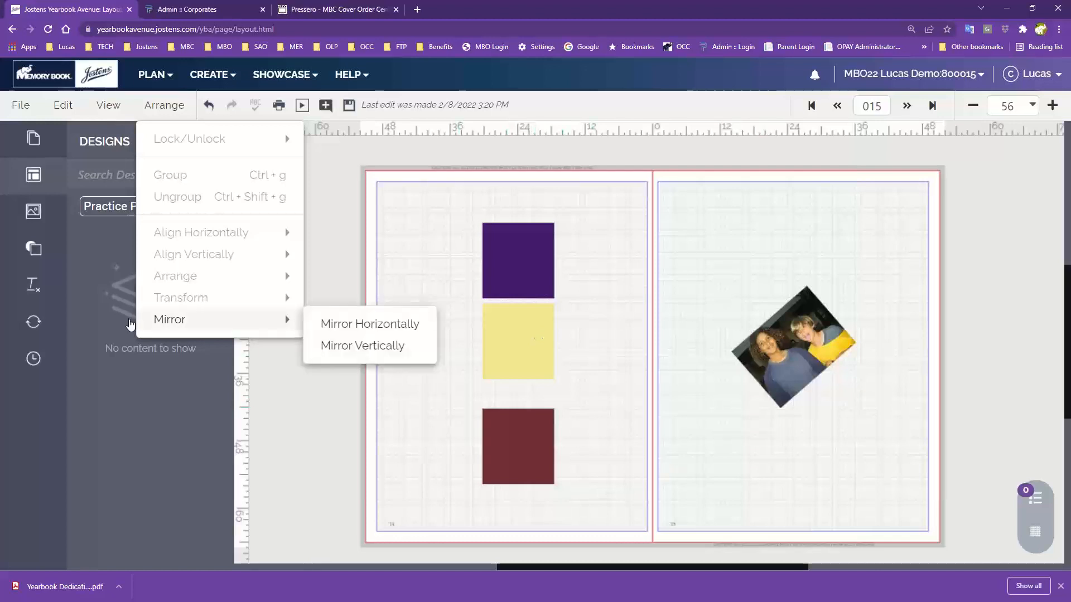
{"action": "left_click", "coordinate": [211, 301]}
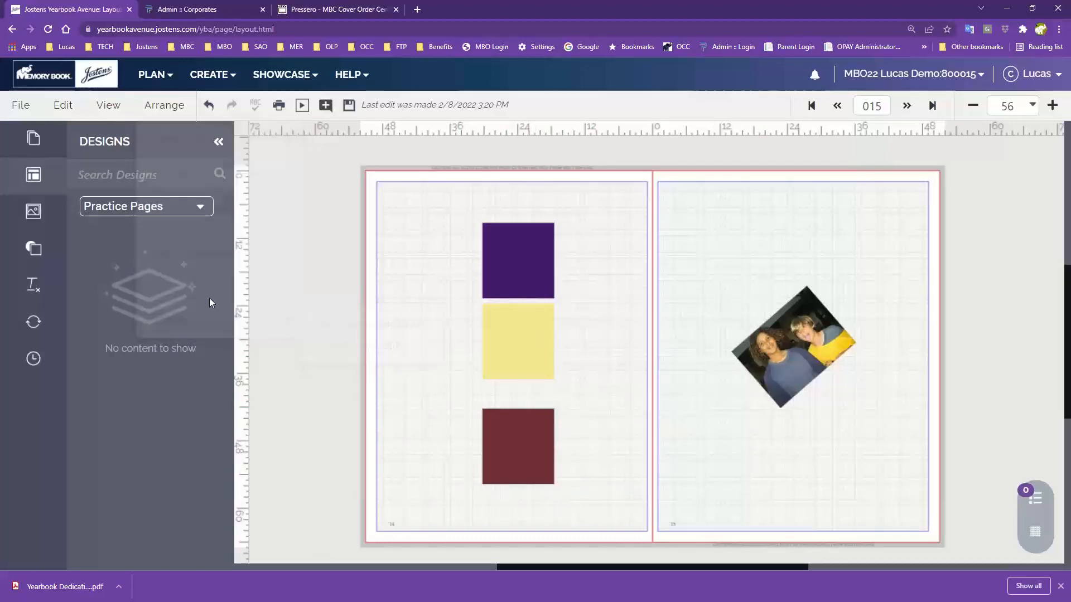
{"action": "left_click", "coordinate": [164, 105]}
Set the rotation of the photo on page 015 to 322 degrees in its transform settings and deselect it
{"action": "left_click", "coordinate": [781, 346]}
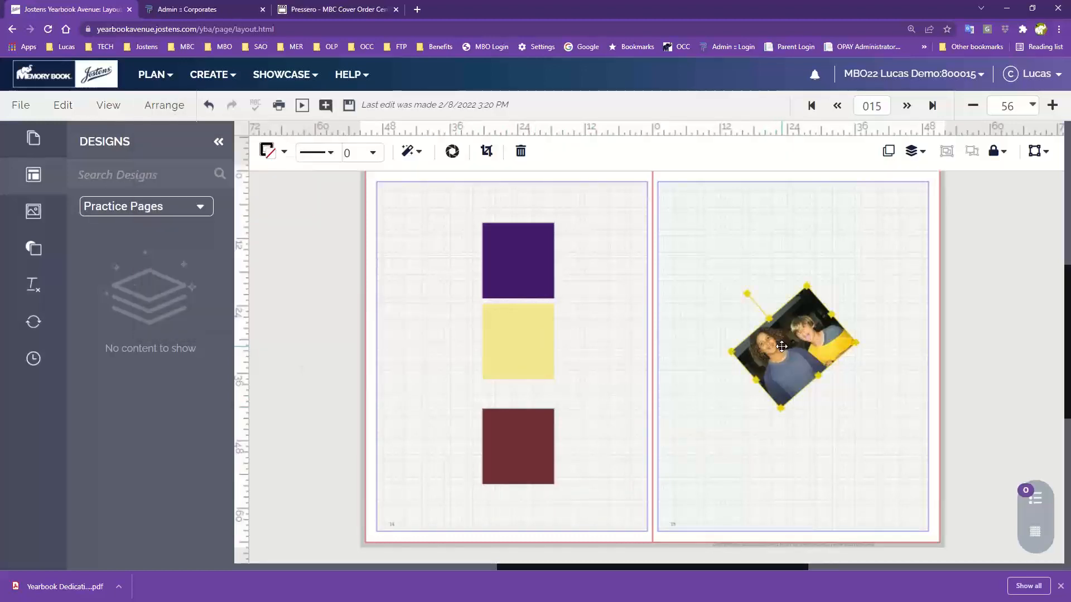
{"action": "left_click", "coordinate": [1036, 156]}
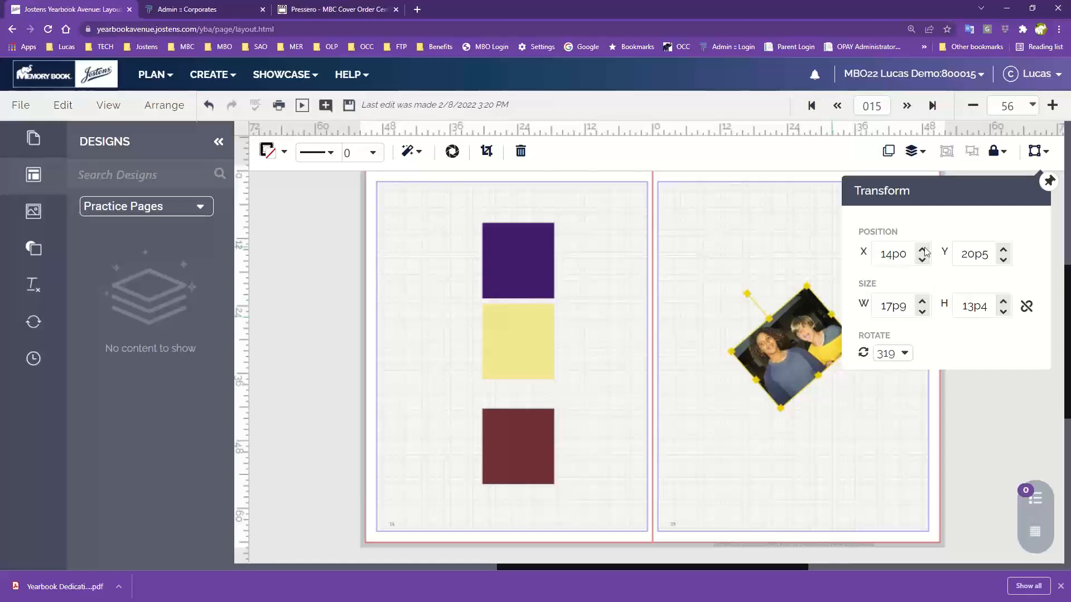
{"action": "left_click", "coordinate": [905, 357]}
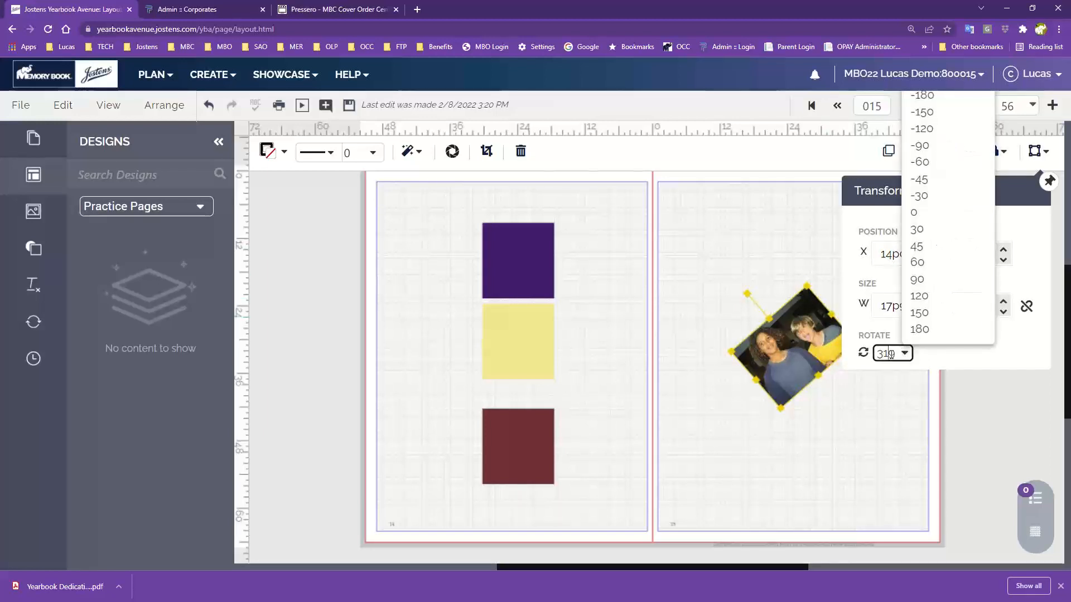
{"action": "left_click_drag", "start_coordinate": [900, 354], "coordinate": [887, 353]}
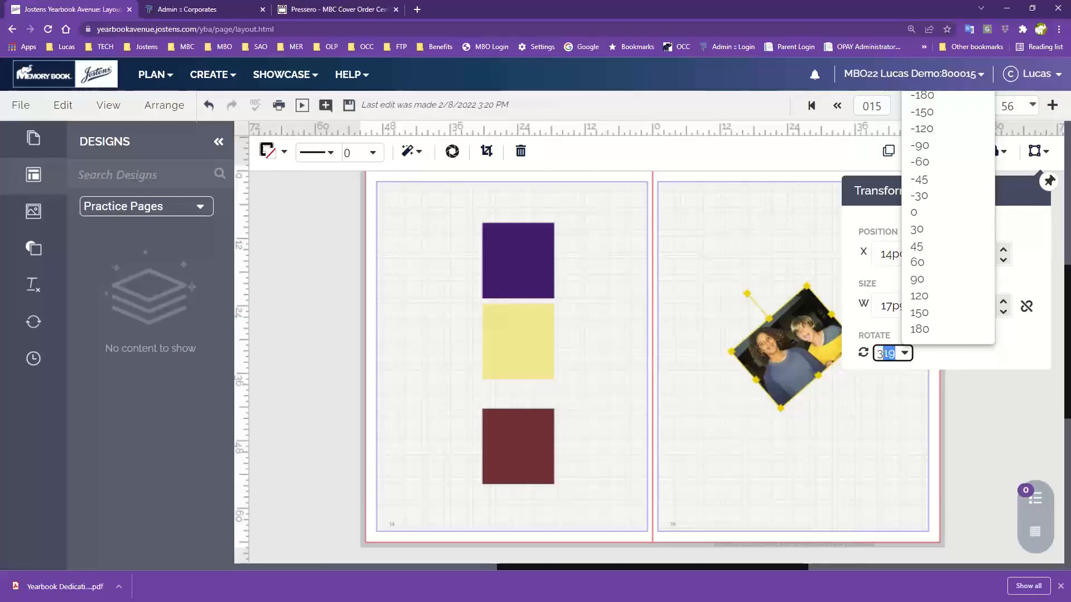
{"action": "type", "text": "22"}
{"action": "left_click", "coordinate": [893, 416]}
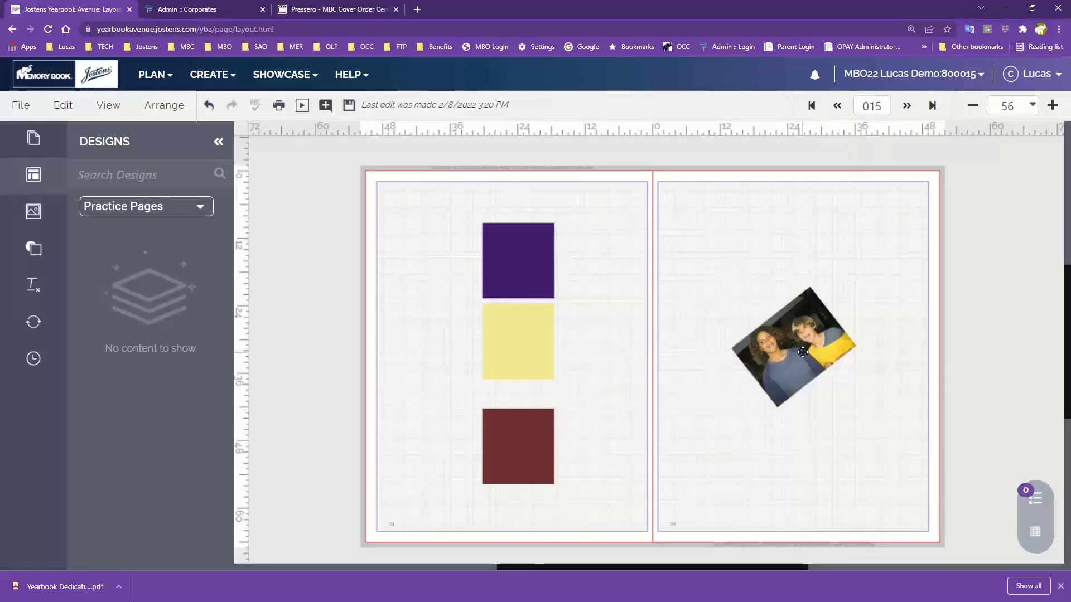
Delete the three squares and the photo from the spread, including the empty image frame on page 015
{"action": "left_click", "coordinate": [149, 108]}
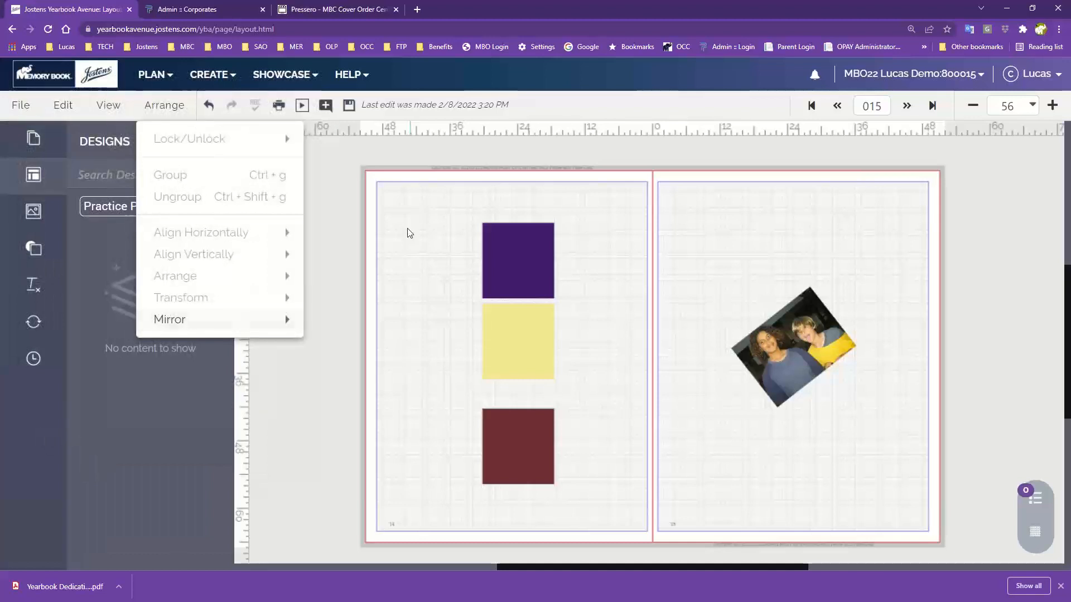
{"action": "left_click", "coordinate": [417, 172]}
{"action": "scroll", "coordinate": [777, 515], "scroll_direction": "down", "scroll_amount": 1}
{"action": "scroll", "coordinate": [603, 390], "scroll_direction": "up", "scroll_amount": 2}
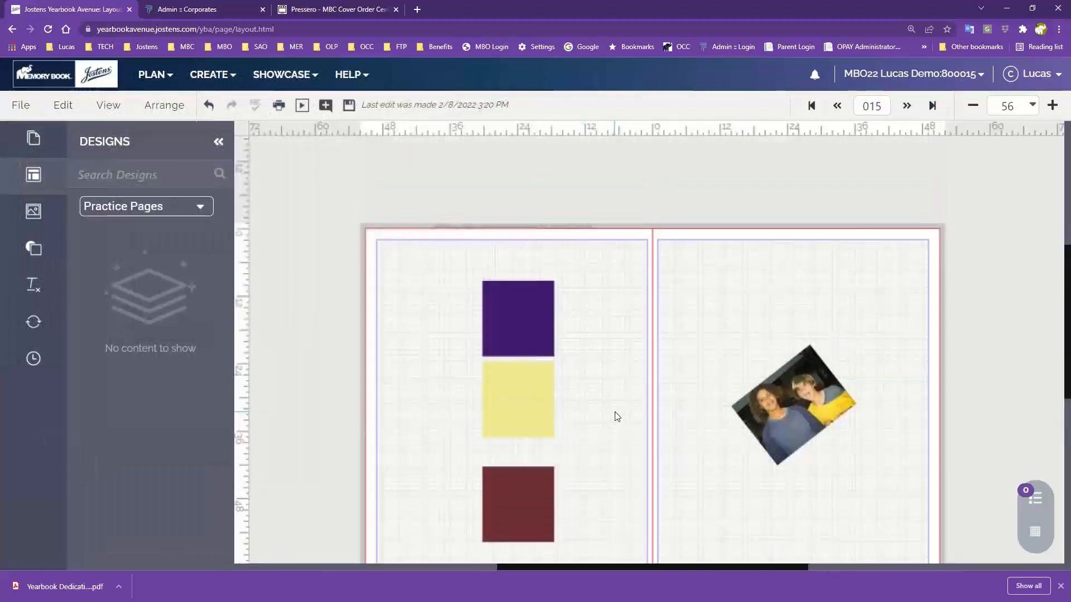
{"action": "scroll", "coordinate": [615, 413], "scroll_direction": "down", "scroll_amount": 1}
{"action": "left_click_drag", "start_coordinate": [424, 238], "coordinate": [849, 524]}
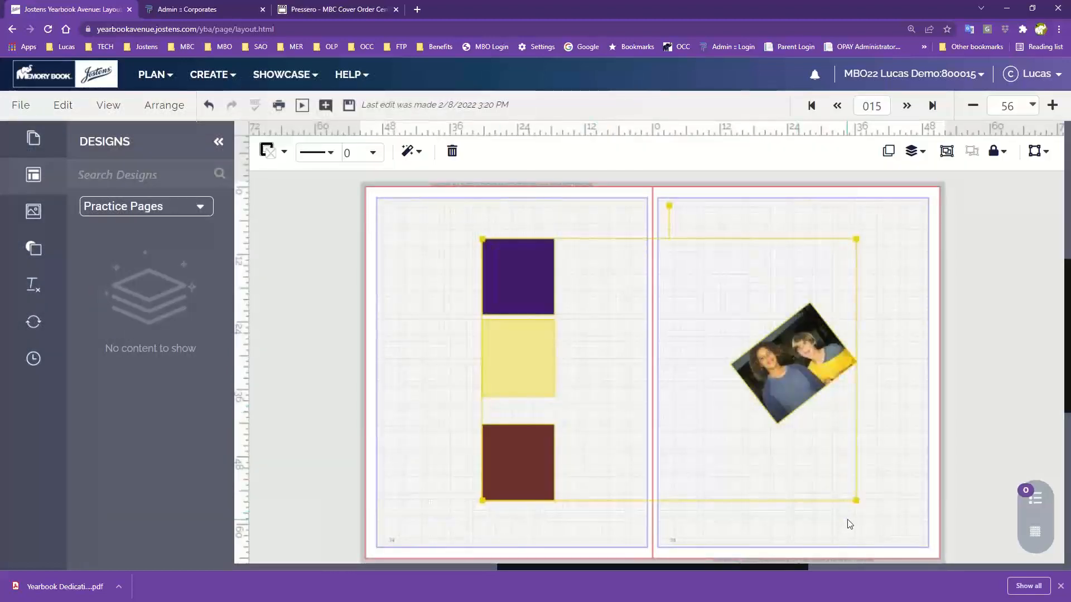
{"action": "key", "text": "Delete"}
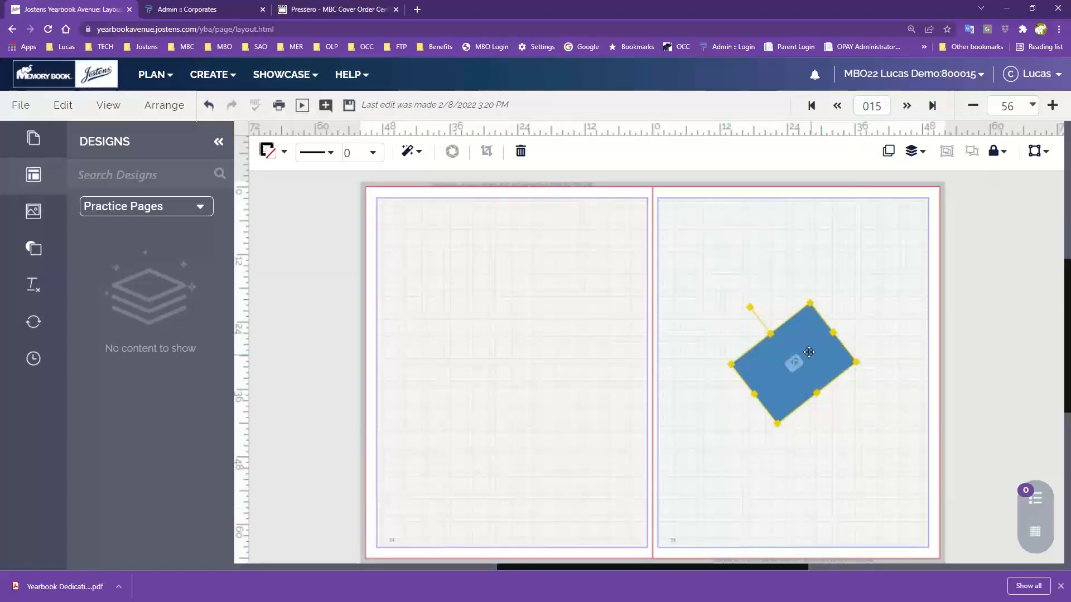
{"action": "scroll", "coordinate": [809, 352], "scroll_direction": "down", "scroll_amount": 2}
{"action": "scroll", "coordinate": [809, 352], "scroll_direction": "up", "scroll_amount": 1}
{"action": "scroll", "coordinate": [608, 336], "scroll_direction": "up", "scroll_amount": 2}
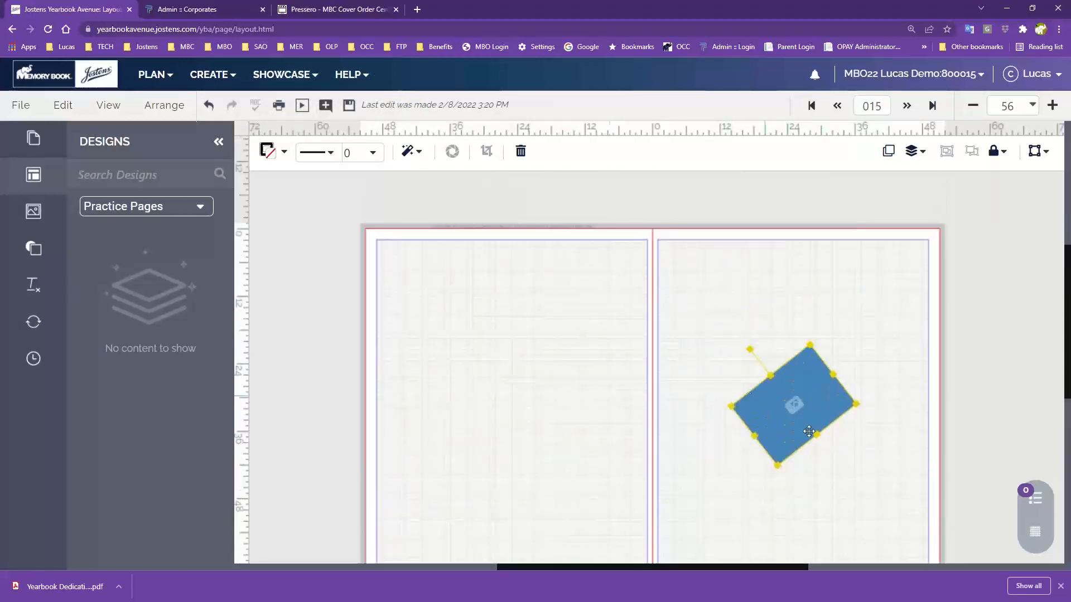
{"action": "key", "text": "Delete"}
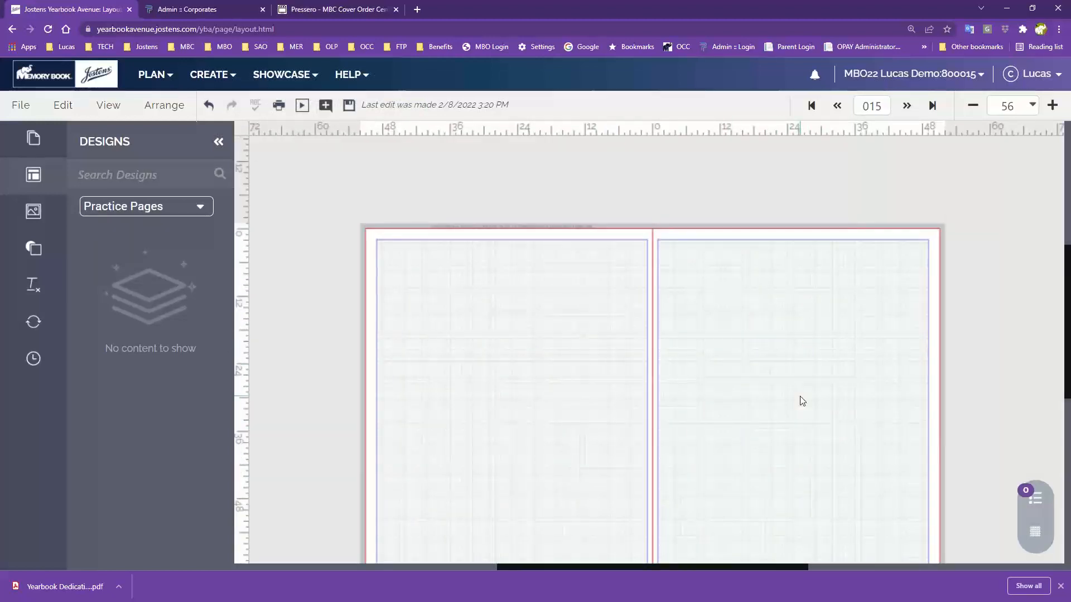
Show the yearbook's page thumbnails and reduce the browser zoom to 125%
{"action": "left_click", "coordinate": [33, 138]}
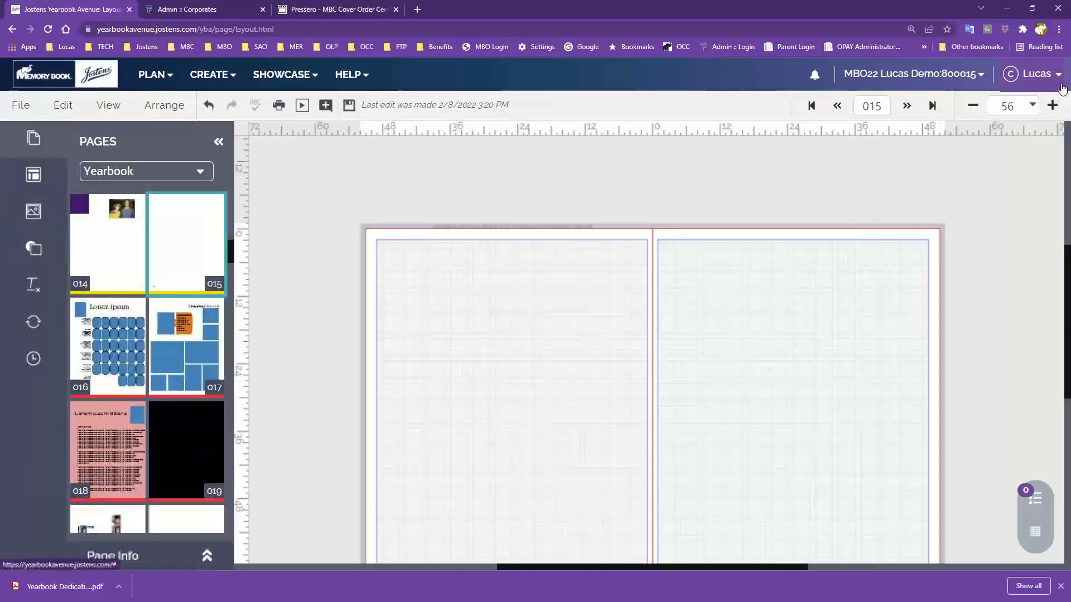
{"action": "left_click", "coordinate": [1058, 29]}
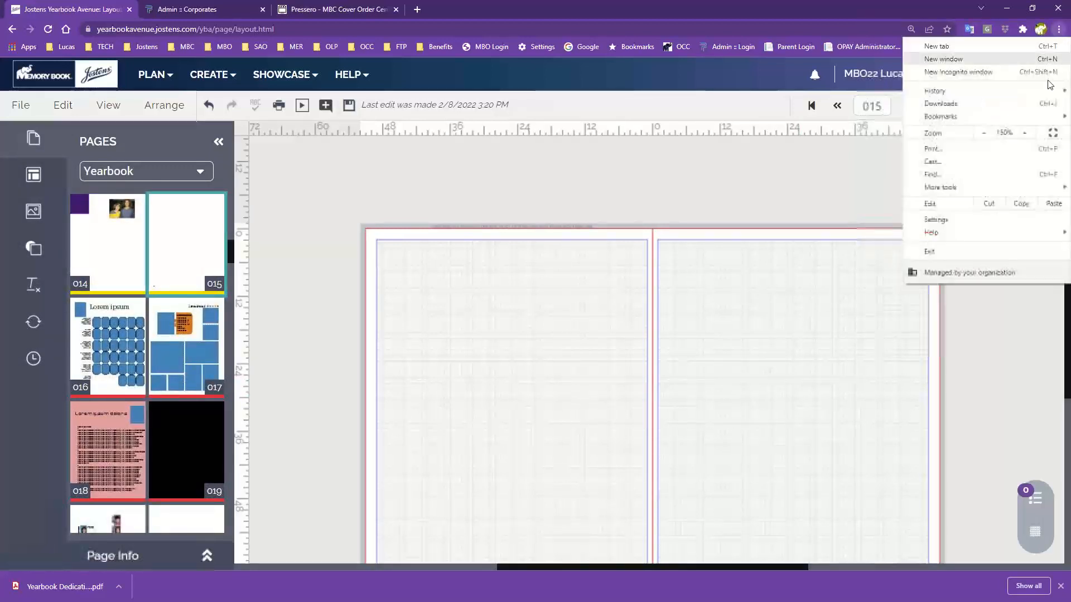
{"action": "left_click", "coordinate": [984, 133]}
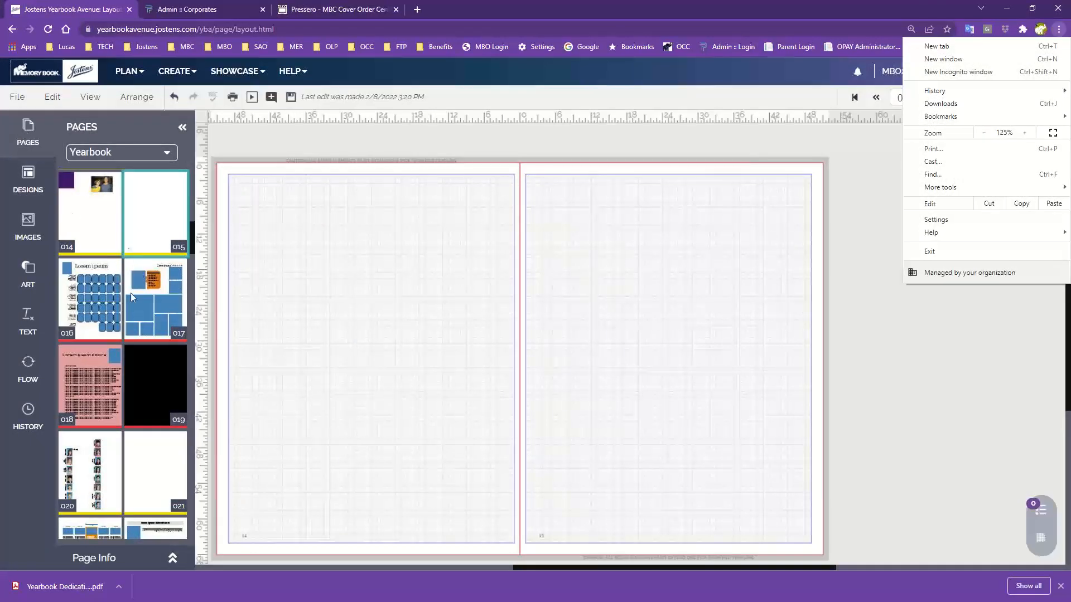
Open the spread with pages 070 and 071, saving the changes to the current spread first
{"action": "scroll", "coordinate": [130, 288], "scroll_direction": "down", "scroll_amount": 15}
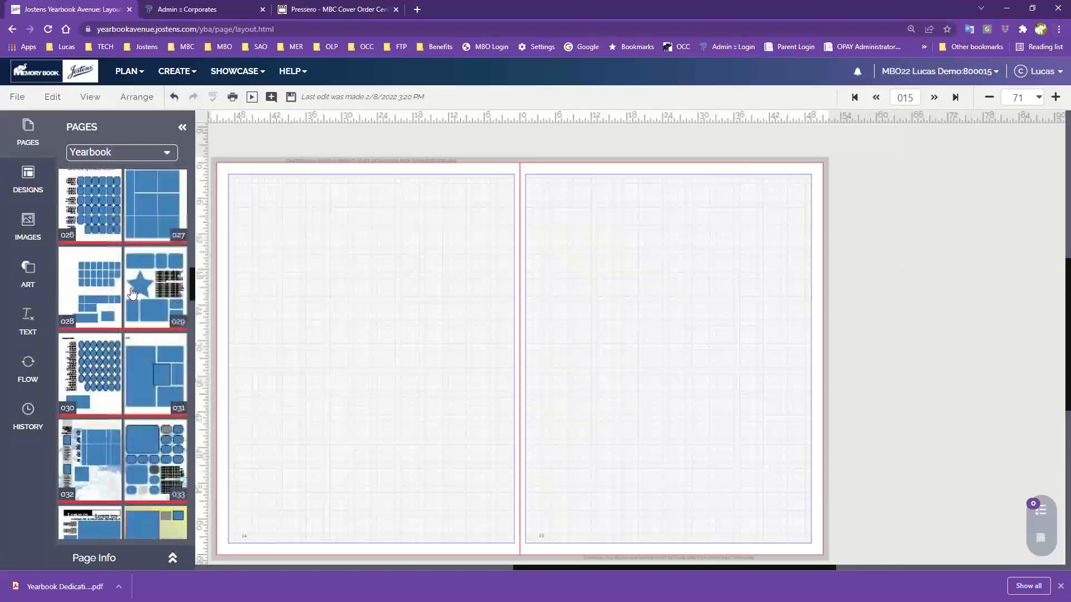
{"action": "scroll", "coordinate": [132, 293], "scroll_direction": "down", "scroll_amount": 15}
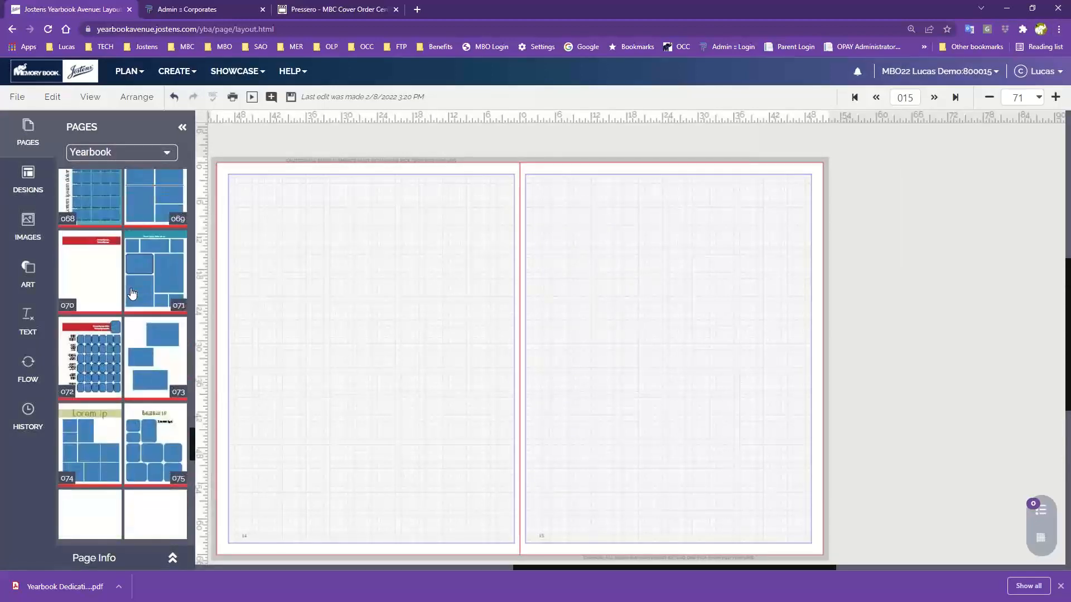
{"action": "double_click", "coordinate": [80, 288]}
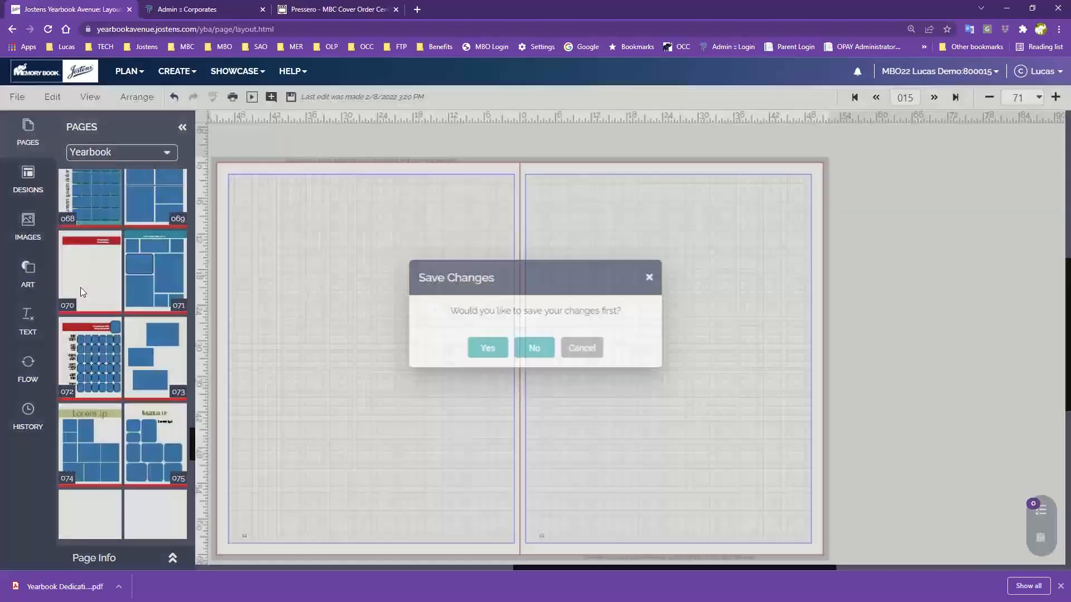
{"action": "left_click", "coordinate": [482, 351]}
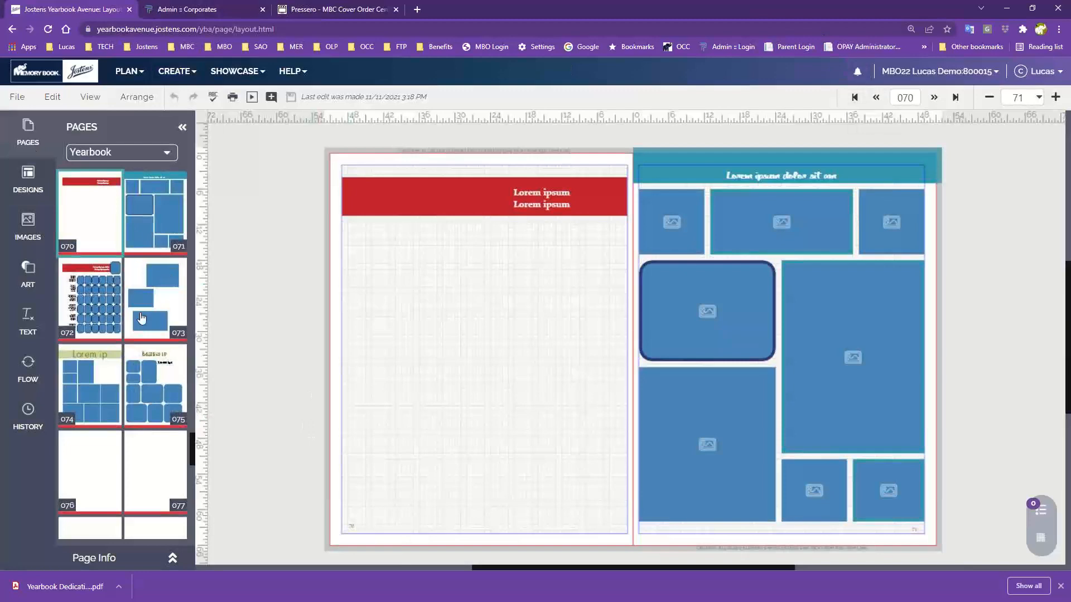
Open the blank spread with pages 008 and 009 from the page thumbnails
{"action": "scroll", "coordinate": [133, 296], "scroll_direction": "up", "scroll_amount": 5}
{"action": "scroll", "coordinate": [133, 293], "scroll_direction": "up", "scroll_amount": 20}
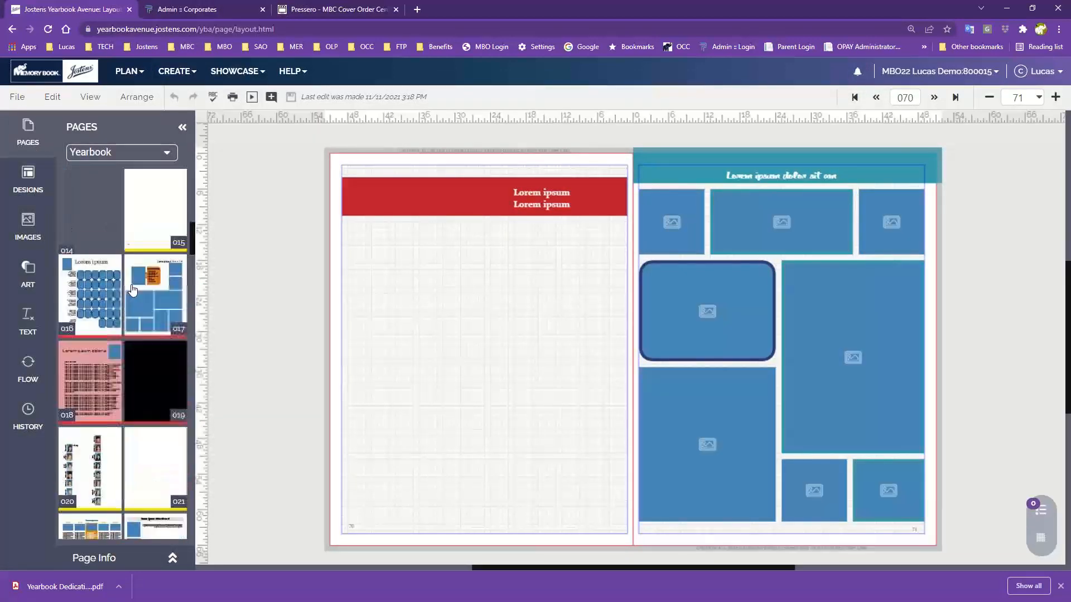
{"action": "left_click", "coordinate": [92, 289]}
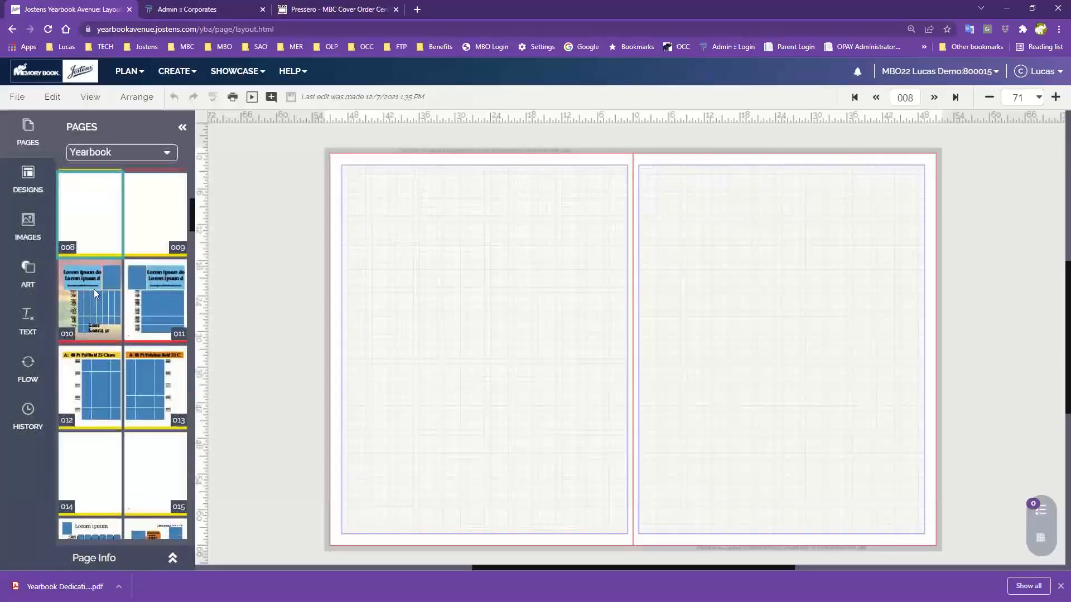
Show the Candids templates from the Page Surfer designs
{"action": "left_click", "coordinate": [26, 174]}
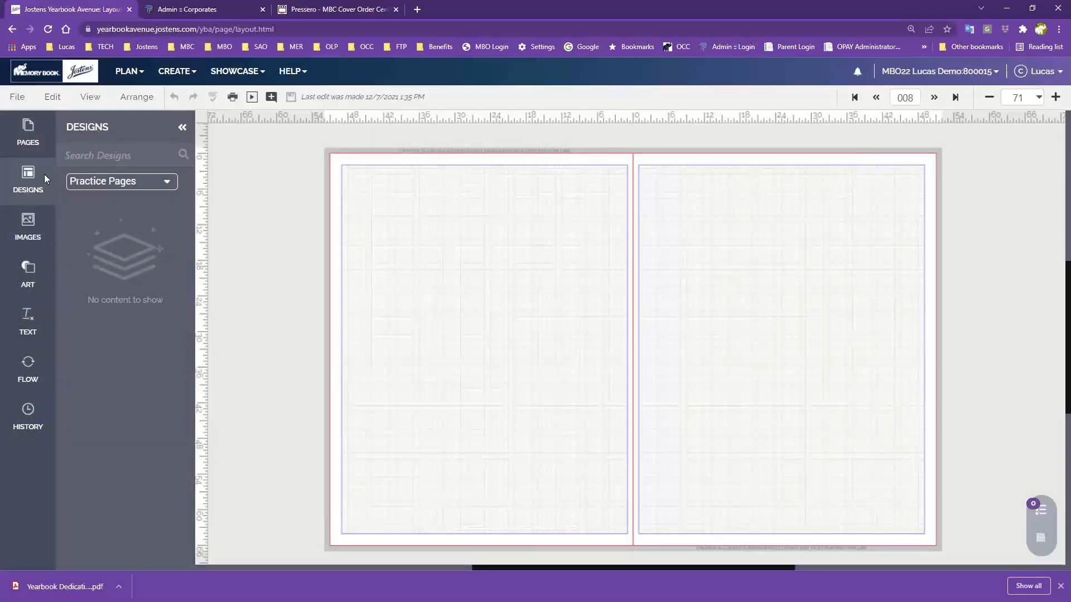
{"action": "left_click", "coordinate": [73, 184]}
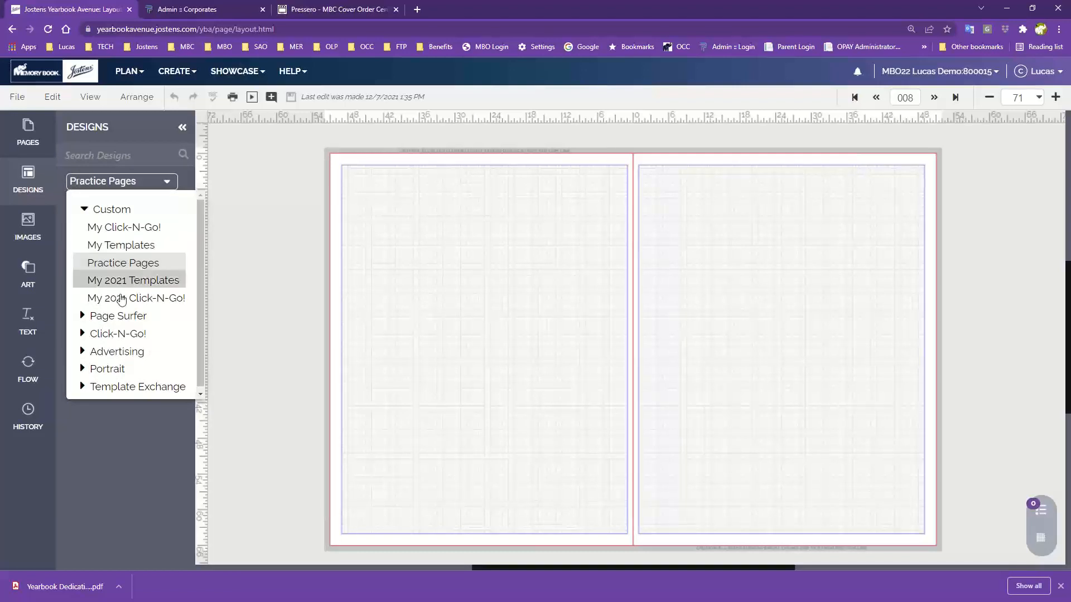
{"action": "left_click", "coordinate": [106, 315]}
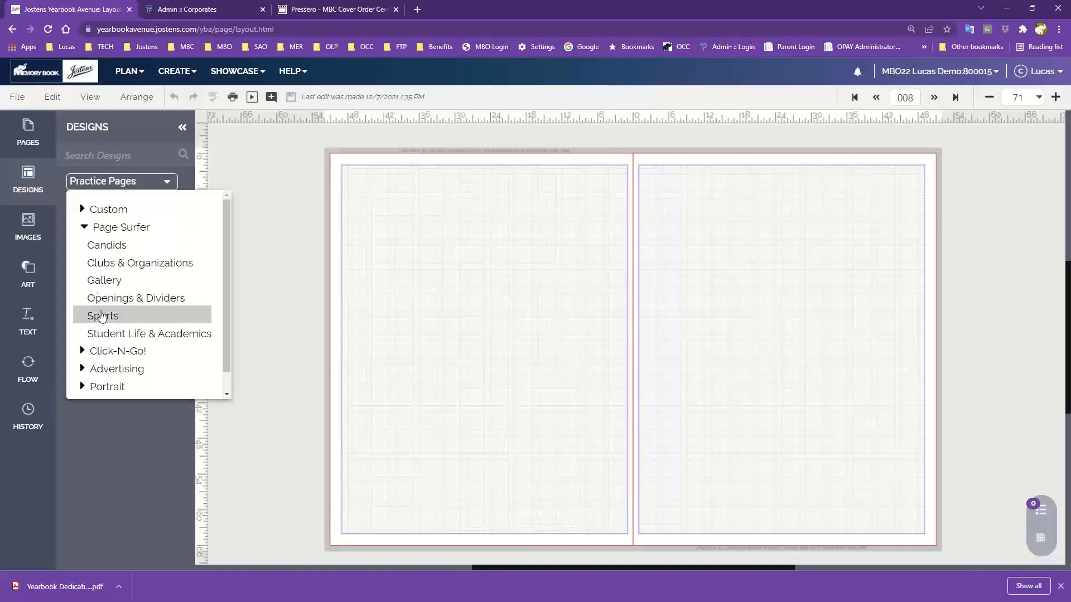
{"action": "left_click", "coordinate": [100, 247]}
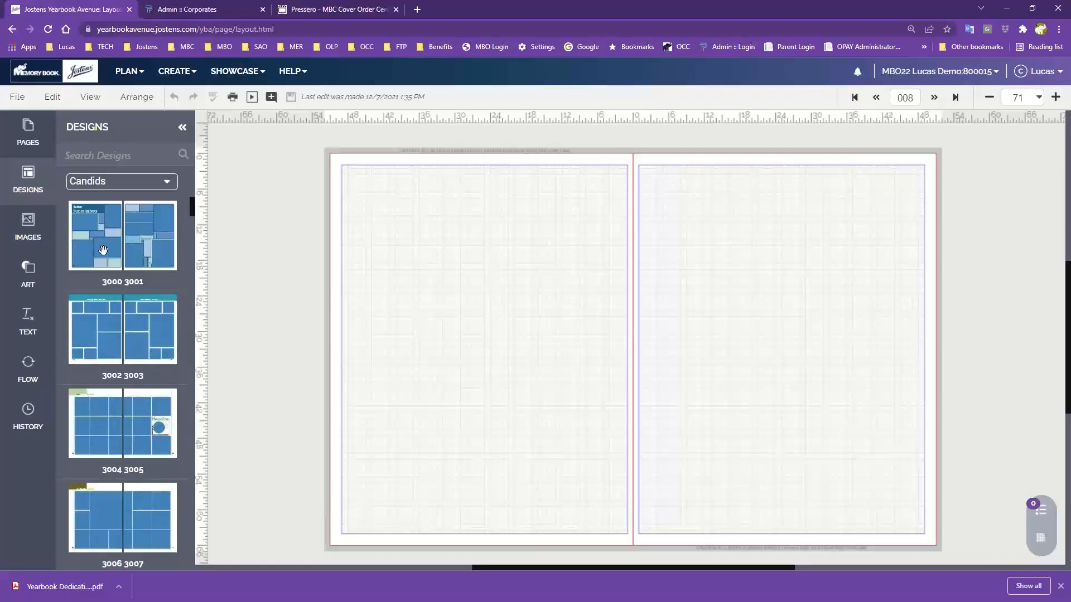
Try the left-hand page of Candids template 3016 3017 on page 008 without retaining existing content, and undo it
{"action": "scroll", "coordinate": [123, 346], "scroll_direction": "down", "scroll_amount": 5}
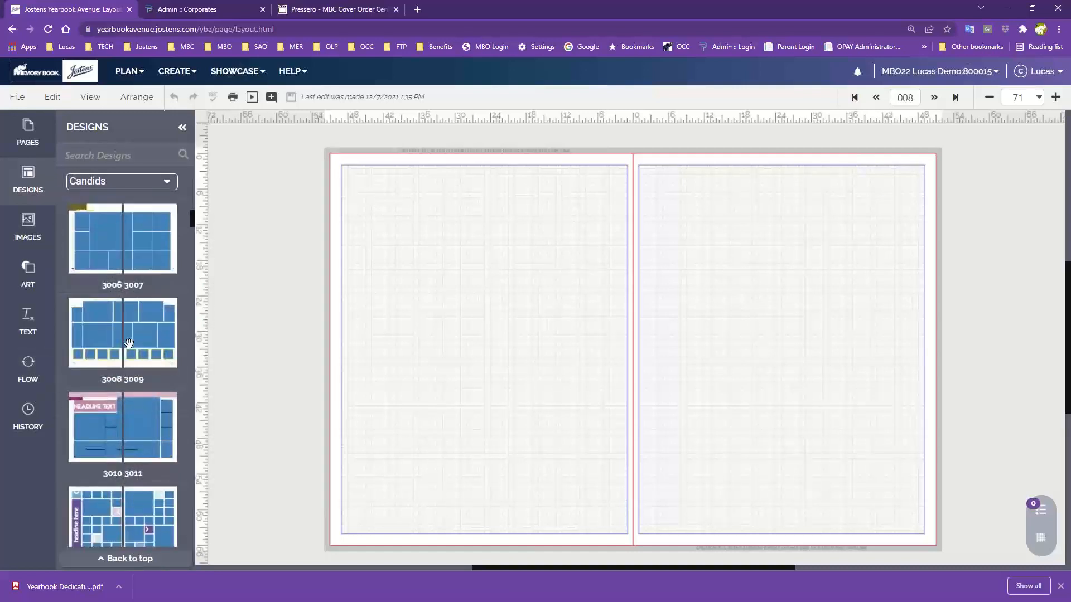
{"action": "scroll", "coordinate": [128, 343], "scroll_direction": "down", "scroll_amount": 8}
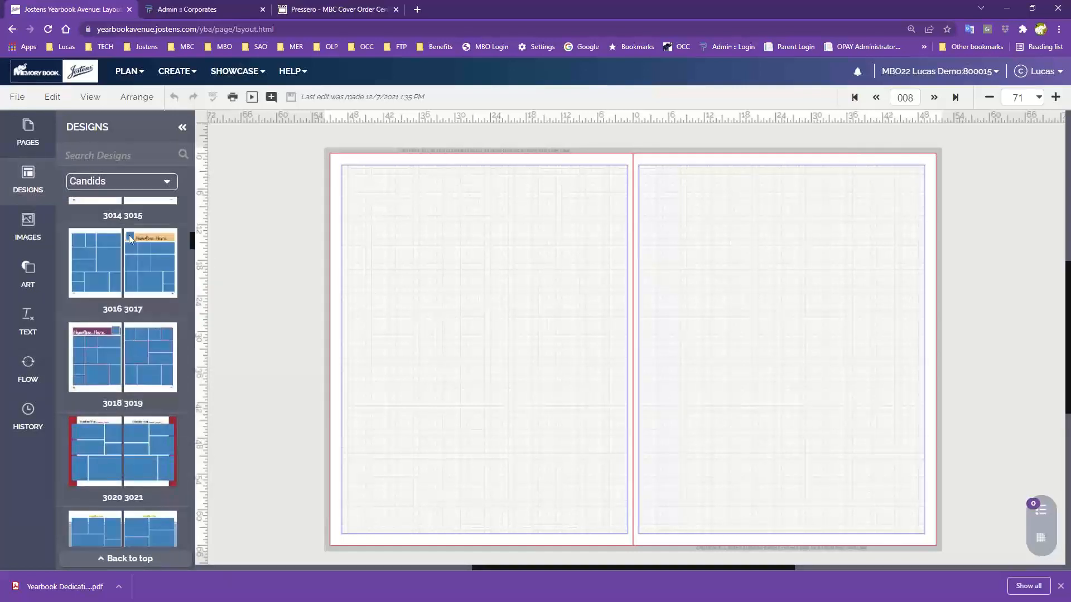
{"action": "left_click_drag", "start_coordinate": [92, 272], "coordinate": [449, 332]}
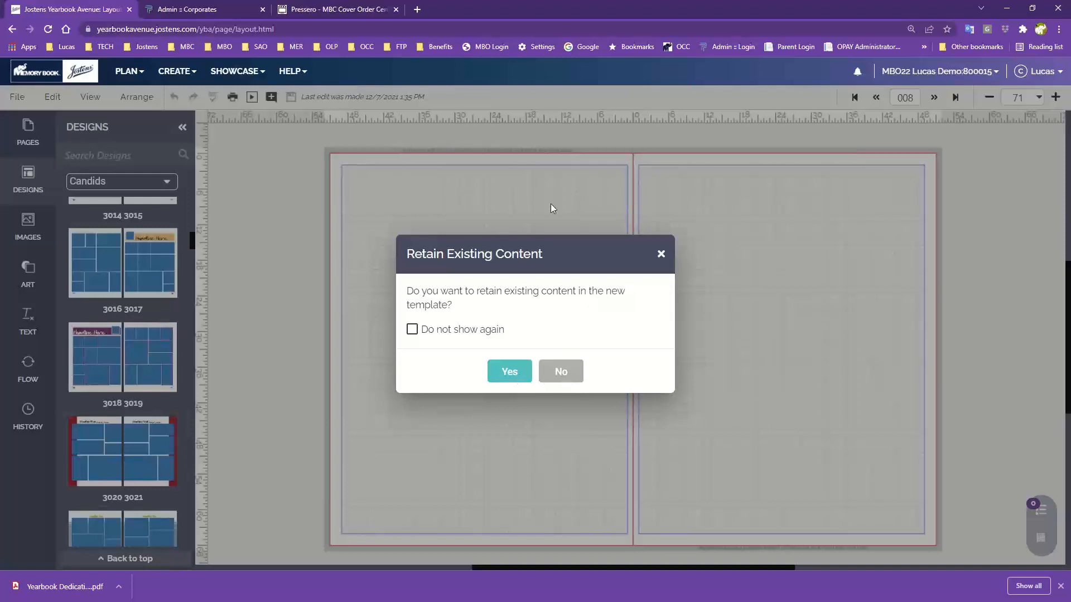
{"action": "left_click", "coordinate": [561, 373]}
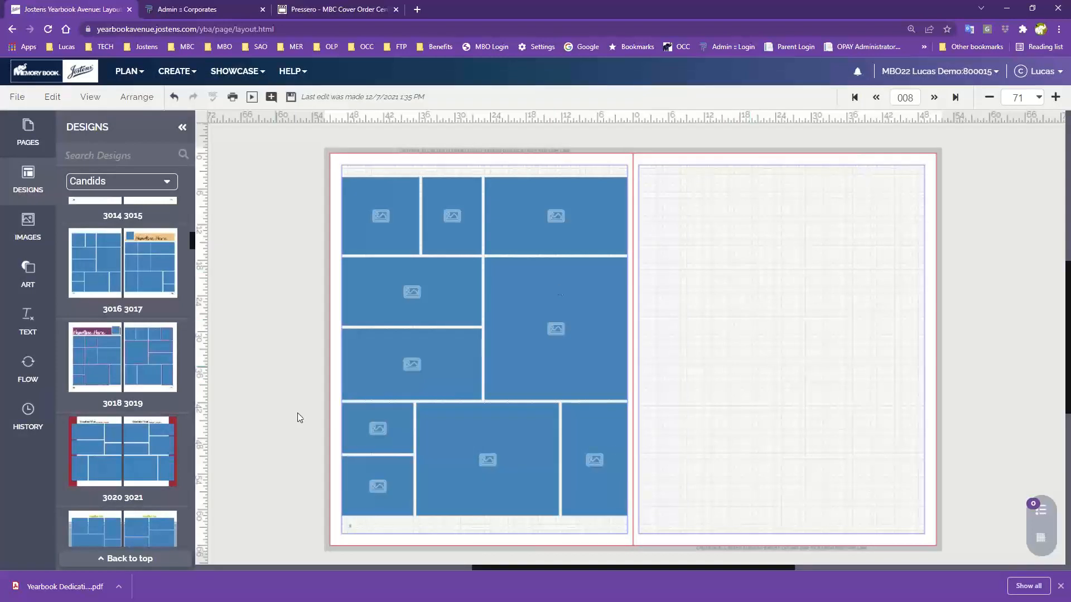
{"action": "left_click", "coordinate": [173, 98]}
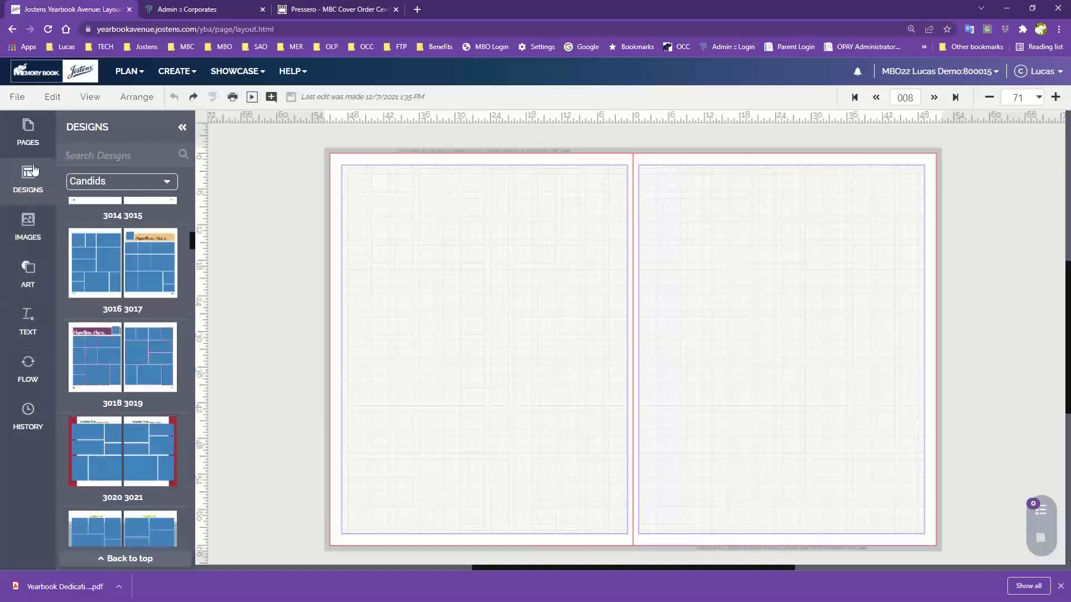
Place the orange ocean-wave background from the background art on page 008
{"action": "left_click", "coordinate": [28, 276]}
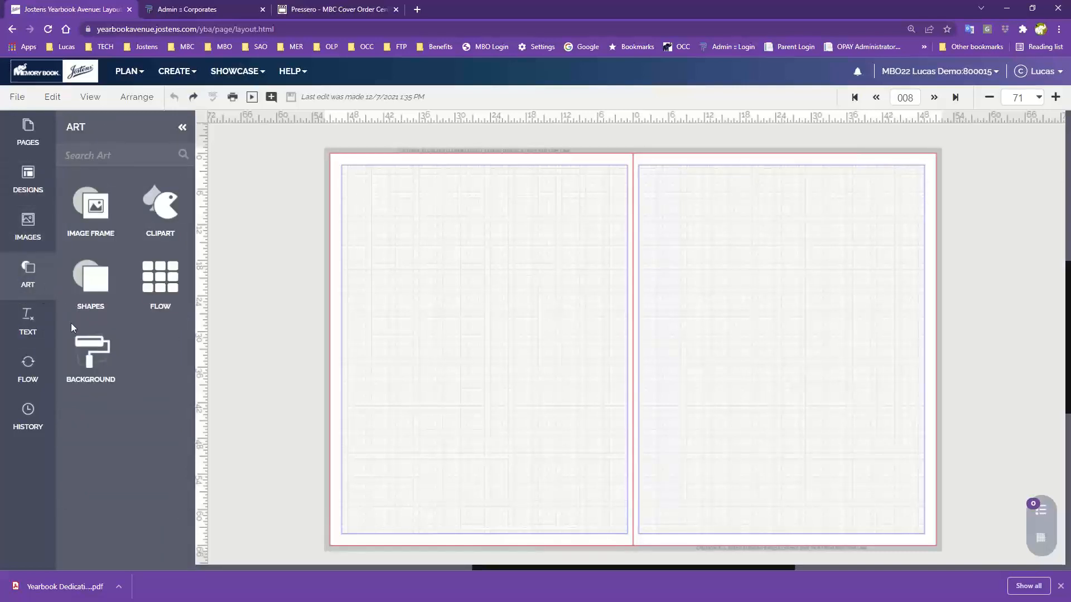
{"action": "left_click", "coordinate": [89, 344]}
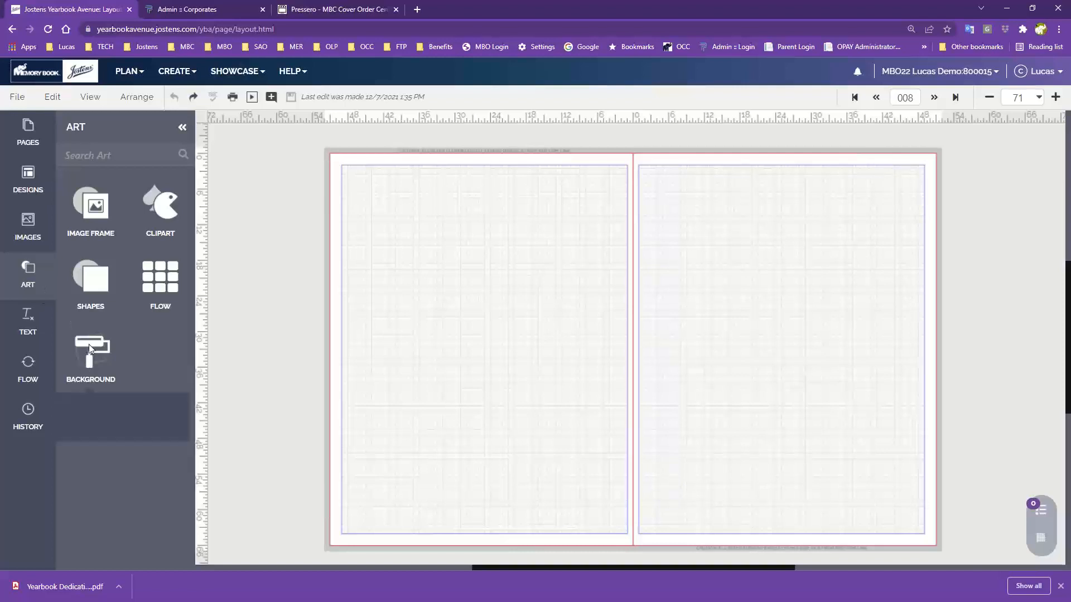
{"action": "scroll", "coordinate": [88, 357], "scroll_direction": "down", "scroll_amount": 3}
{"action": "scroll", "coordinate": [86, 374], "scroll_direction": "up", "scroll_amount": 2}
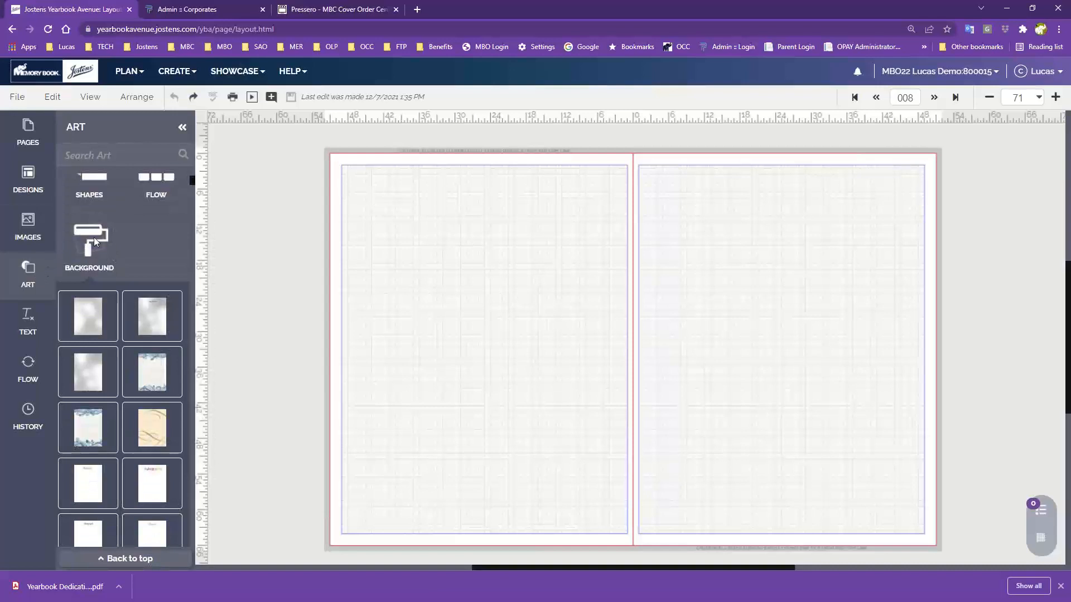
{"action": "scroll", "coordinate": [113, 431], "scroll_direction": "down", "scroll_amount": 15}
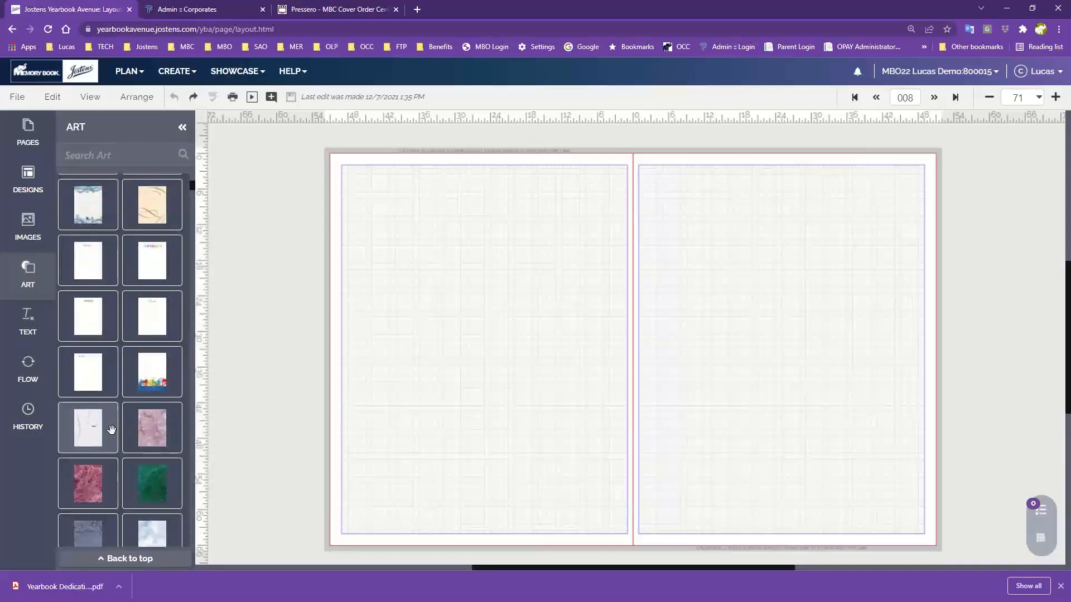
{"action": "scroll", "coordinate": [120, 433], "scroll_direction": "down", "scroll_amount": 20}
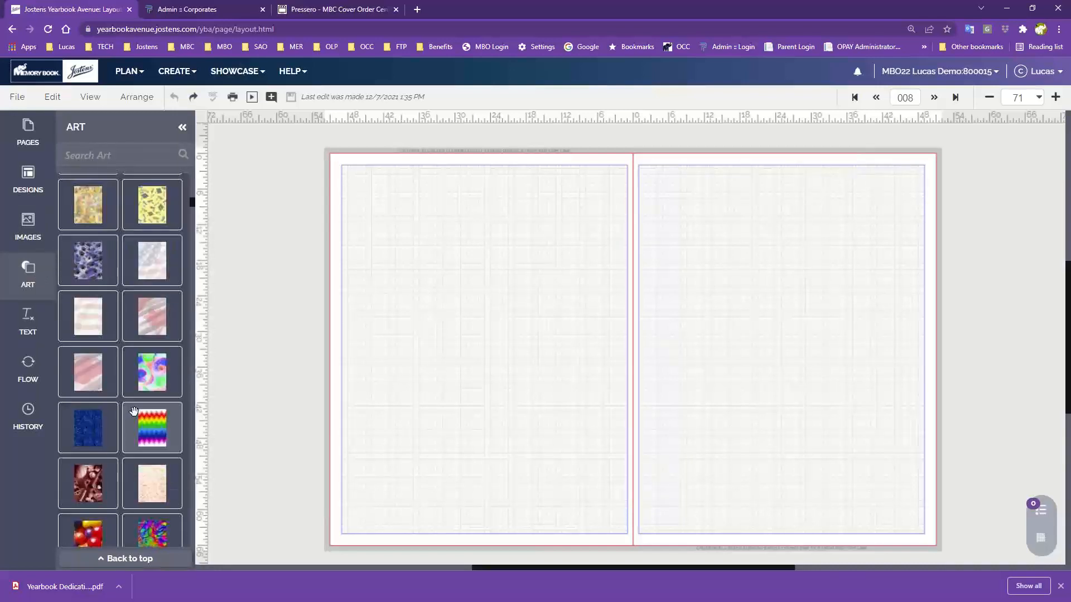
{"action": "scroll", "coordinate": [134, 423], "scroll_direction": "down", "scroll_amount": 20}
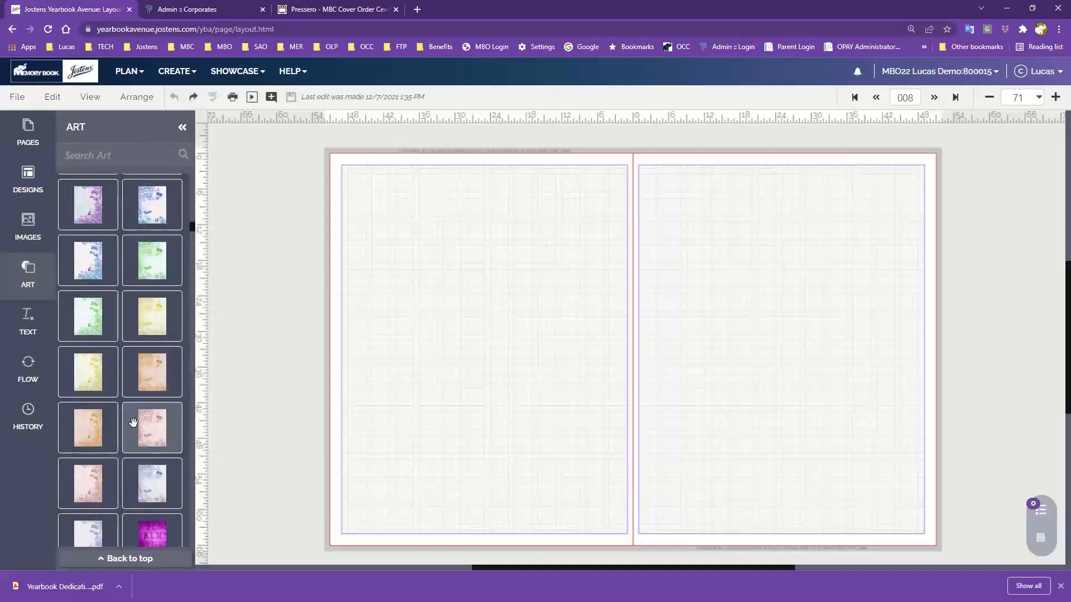
{"action": "scroll", "coordinate": [134, 422], "scroll_direction": "down", "scroll_amount": 20}
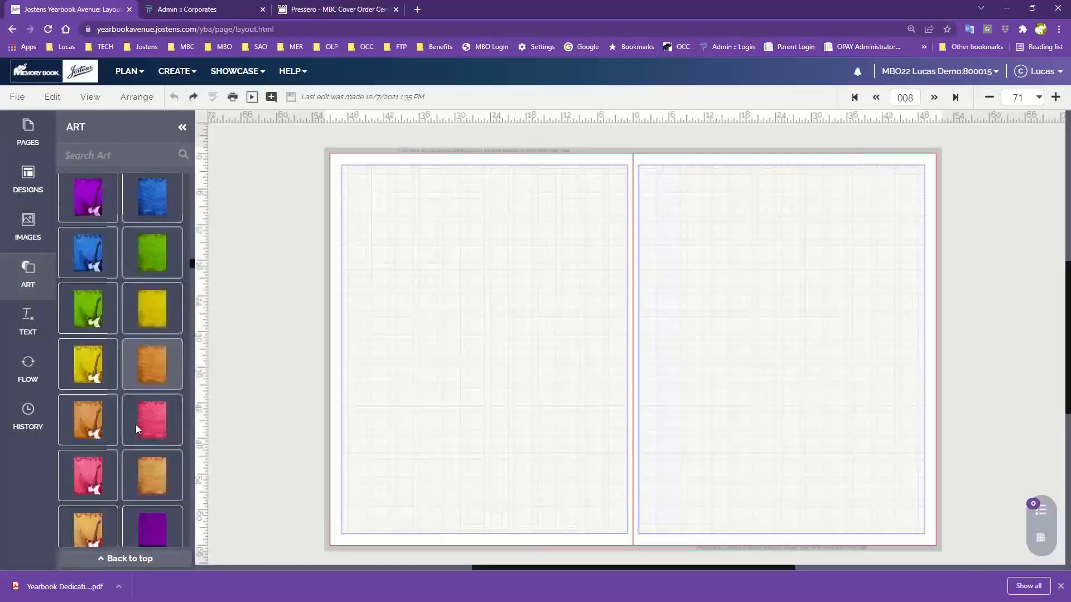
{"action": "scroll", "coordinate": [135, 422], "scroll_direction": "down", "scroll_amount": 15}
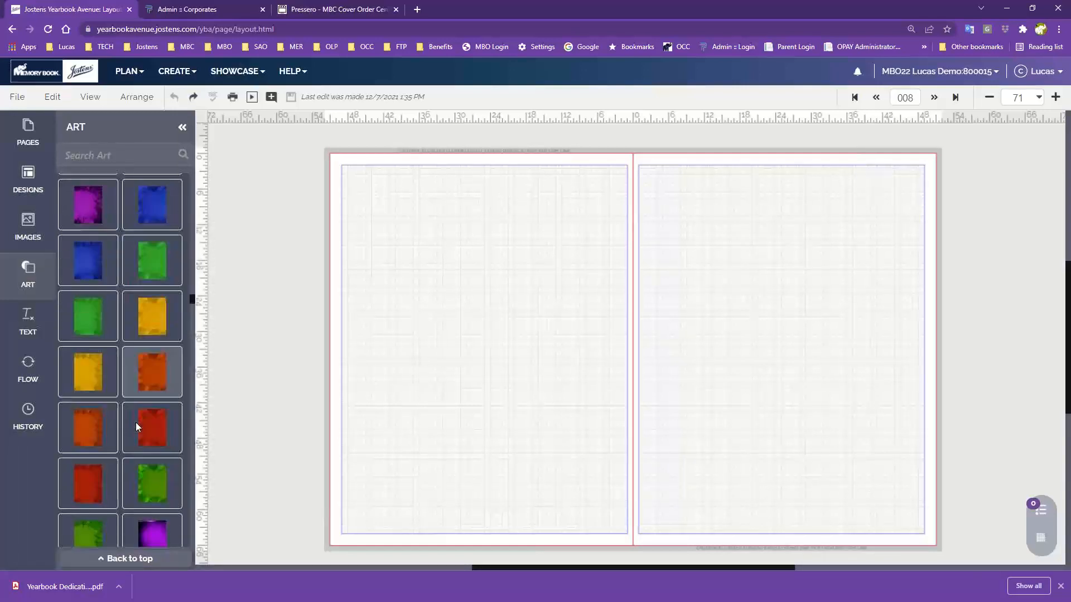
{"action": "scroll", "coordinate": [135, 427], "scroll_direction": "down", "scroll_amount": 15}
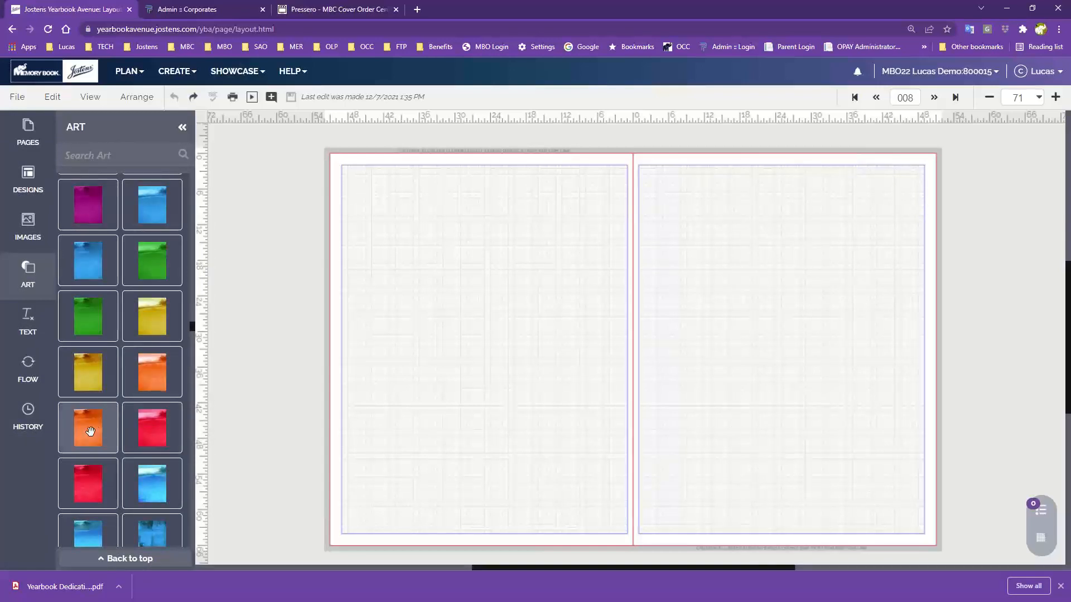
{"action": "left_click_drag", "start_coordinate": [88, 428], "coordinate": [458, 279]}
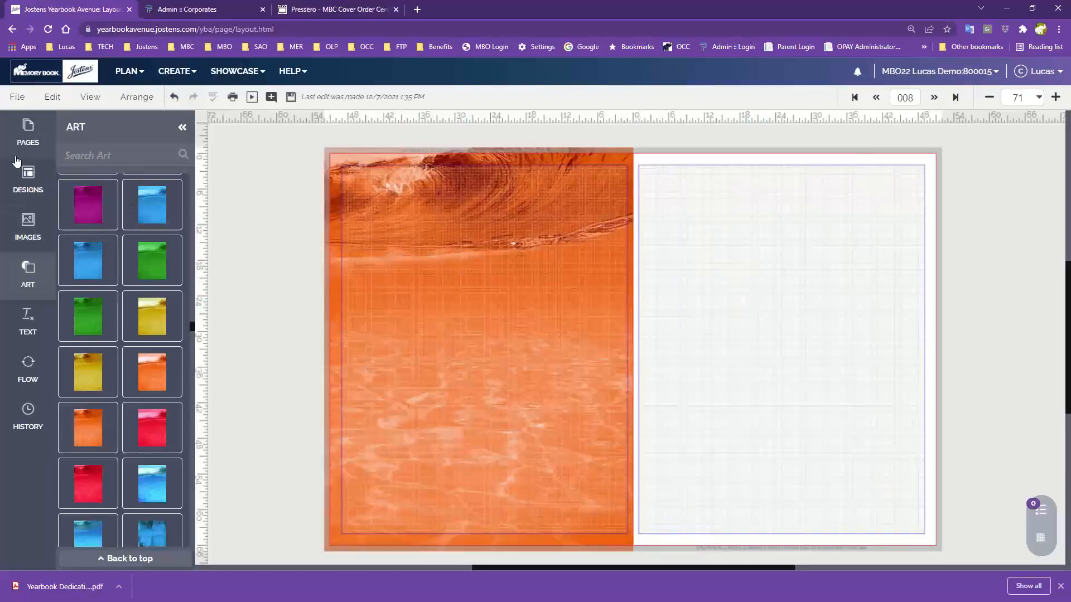
Try the left-hand page of Candids template 3016 3017 over the orange background on page 008, declining to retain existing content, and undo it
{"action": "left_click", "coordinate": [18, 177]}
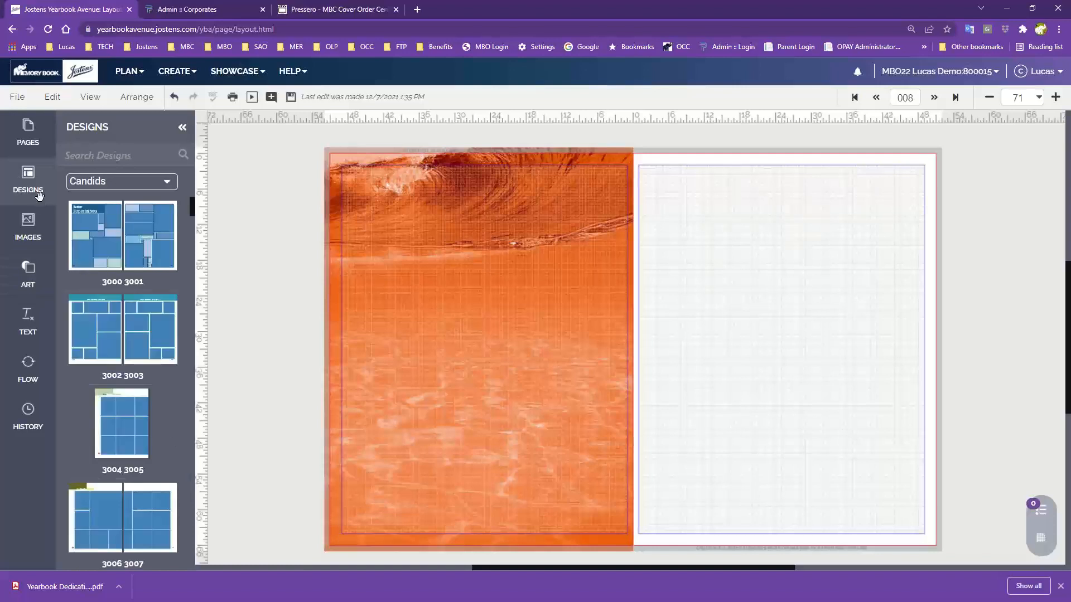
{"action": "scroll", "coordinate": [174, 438], "scroll_direction": "down", "scroll_amount": 10}
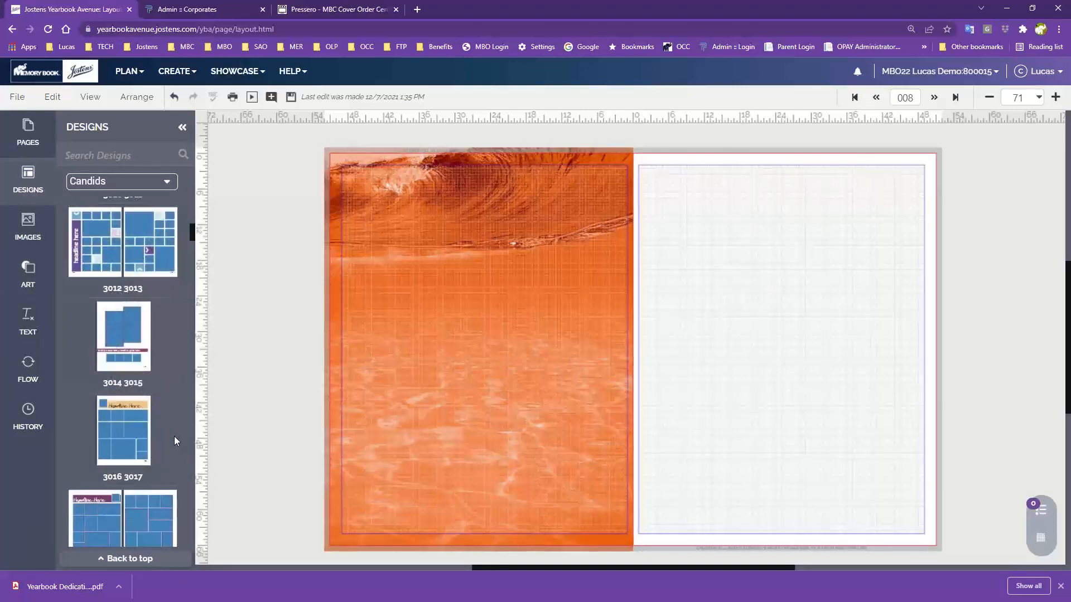
{"action": "scroll", "coordinate": [174, 436], "scroll_direction": "down", "scroll_amount": 5}
{"action": "scroll", "coordinate": [175, 437], "scroll_direction": "down", "scroll_amount": 5}
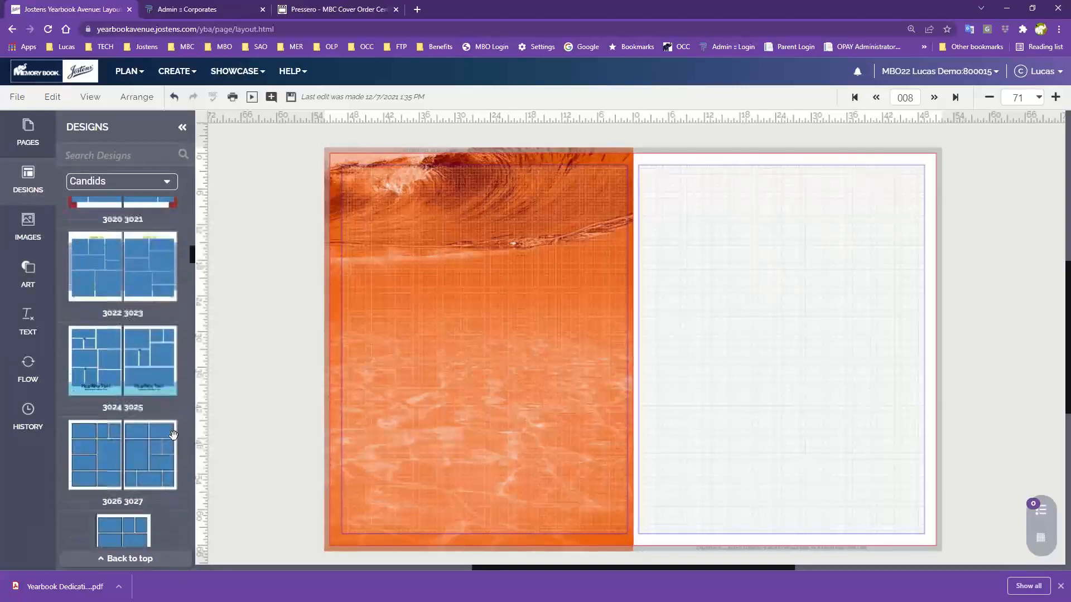
{"action": "scroll", "coordinate": [175, 436], "scroll_direction": "down", "scroll_amount": 5}
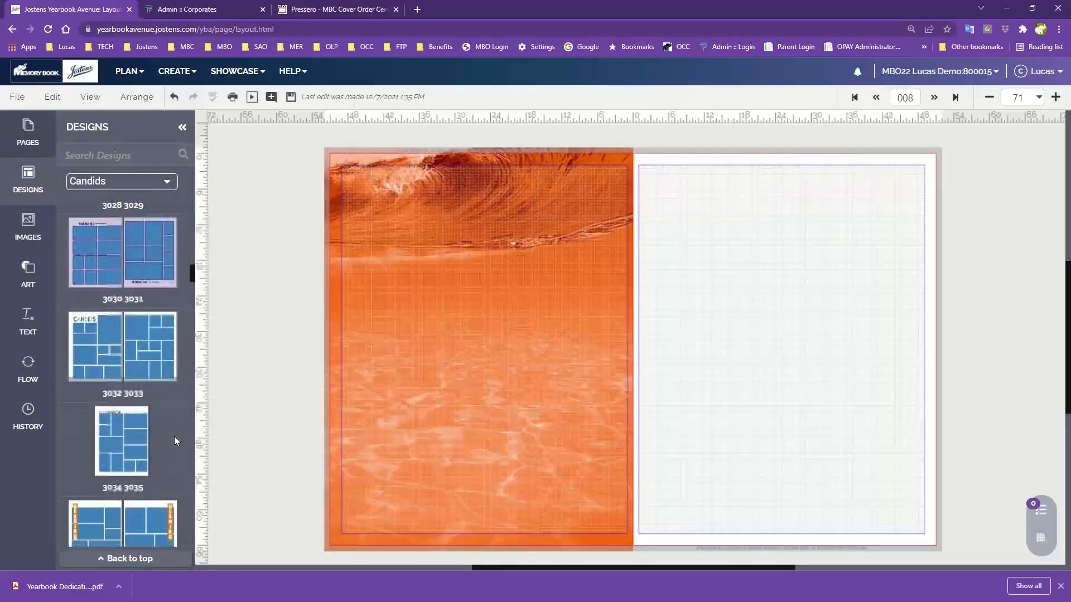
{"action": "scroll", "coordinate": [174, 436], "scroll_direction": "up", "scroll_amount": 13}
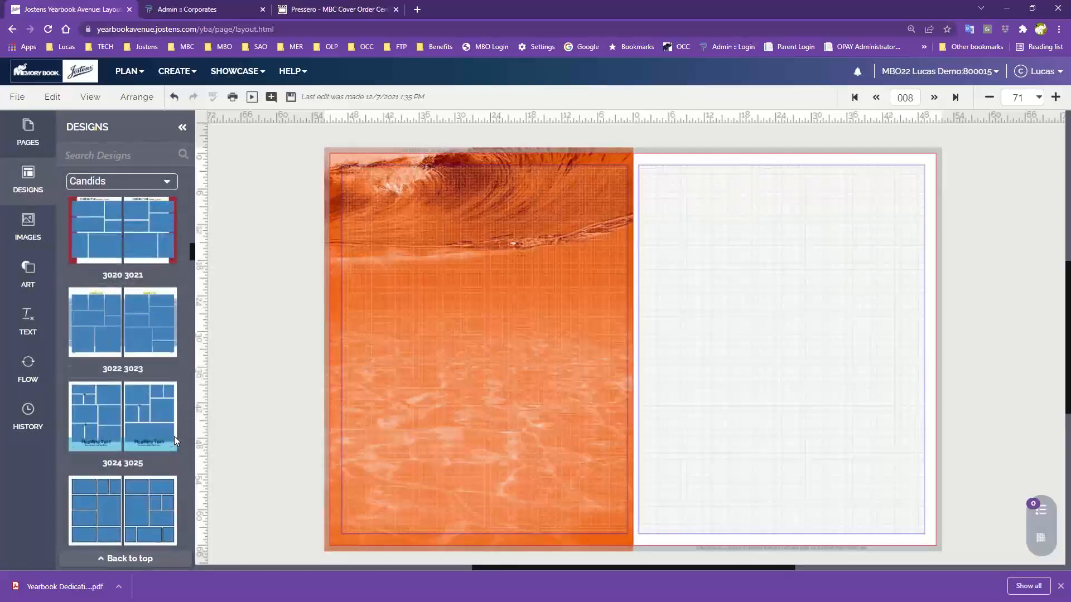
{"action": "scroll", "coordinate": [174, 436], "scroll_direction": "up", "scroll_amount": 2}
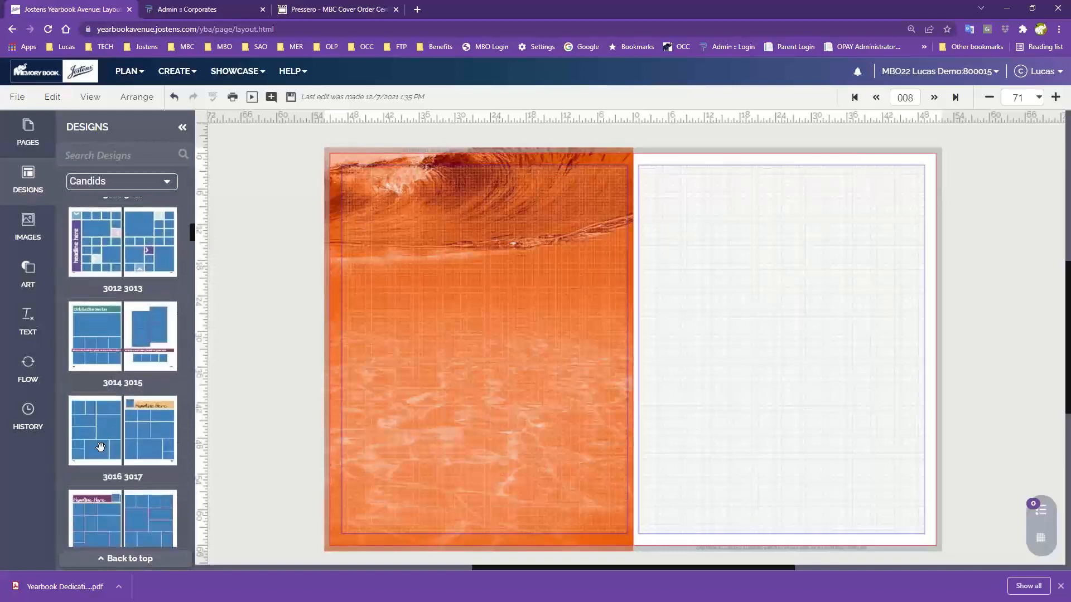
{"action": "left_click_drag", "start_coordinate": [92, 433], "coordinate": [500, 285]}
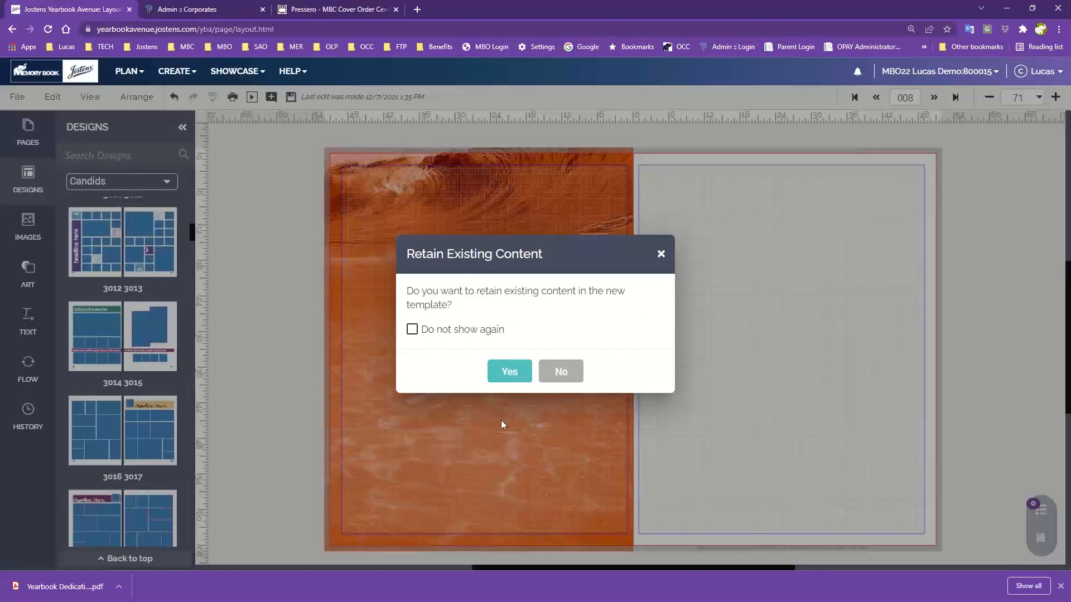
{"action": "left_click", "coordinate": [571, 376]}
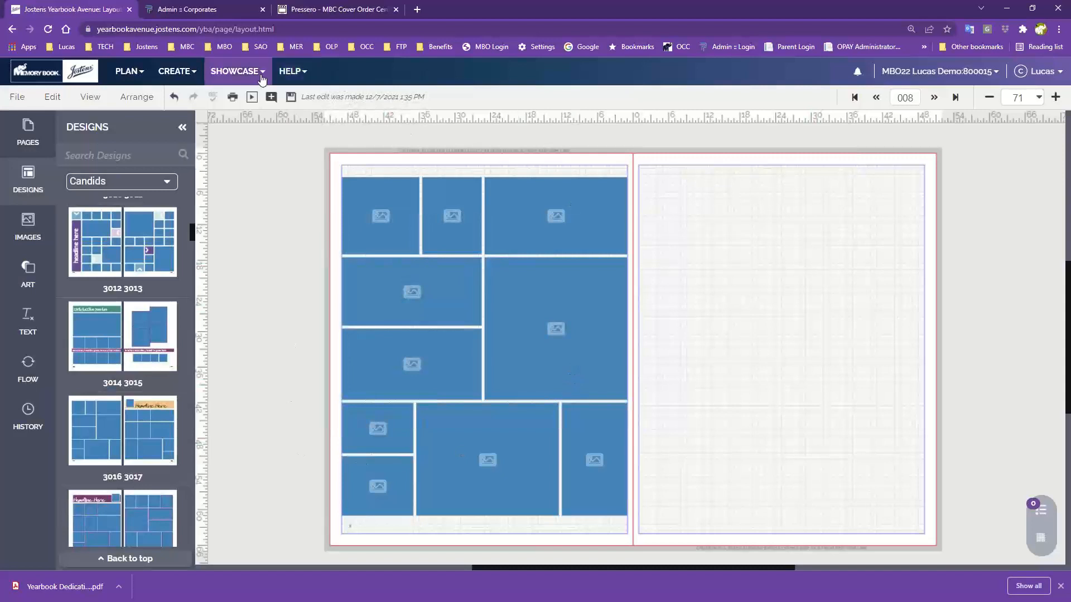
{"action": "left_click", "coordinate": [172, 99]}
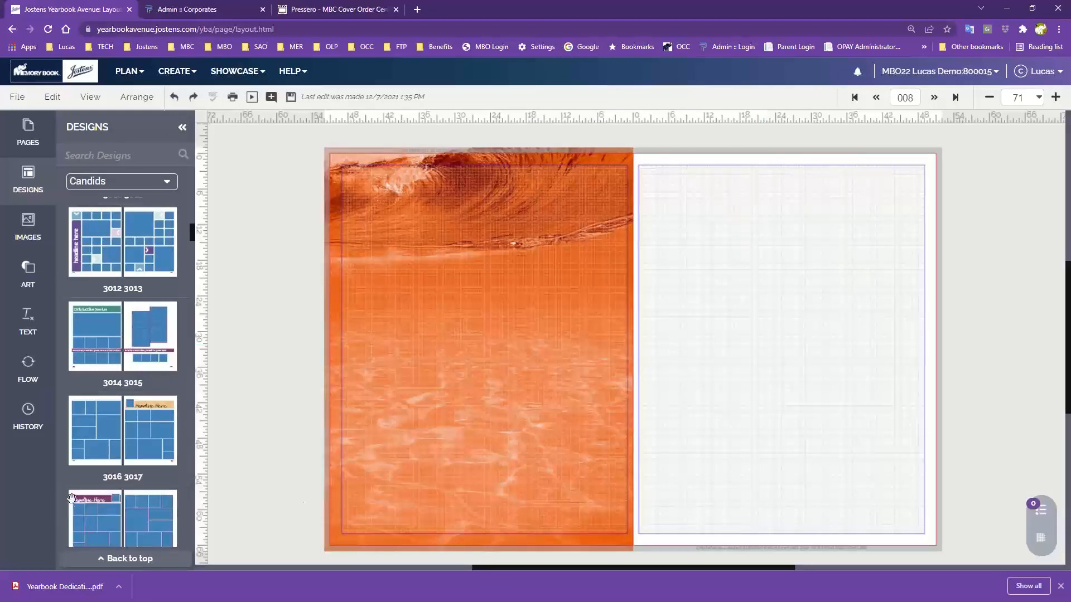
Apply the same 3016 3017 template page to page 008 while retaining existing content, and undo both the template and the orange background
{"action": "left_click_drag", "start_coordinate": [89, 438], "coordinate": [425, 331]}
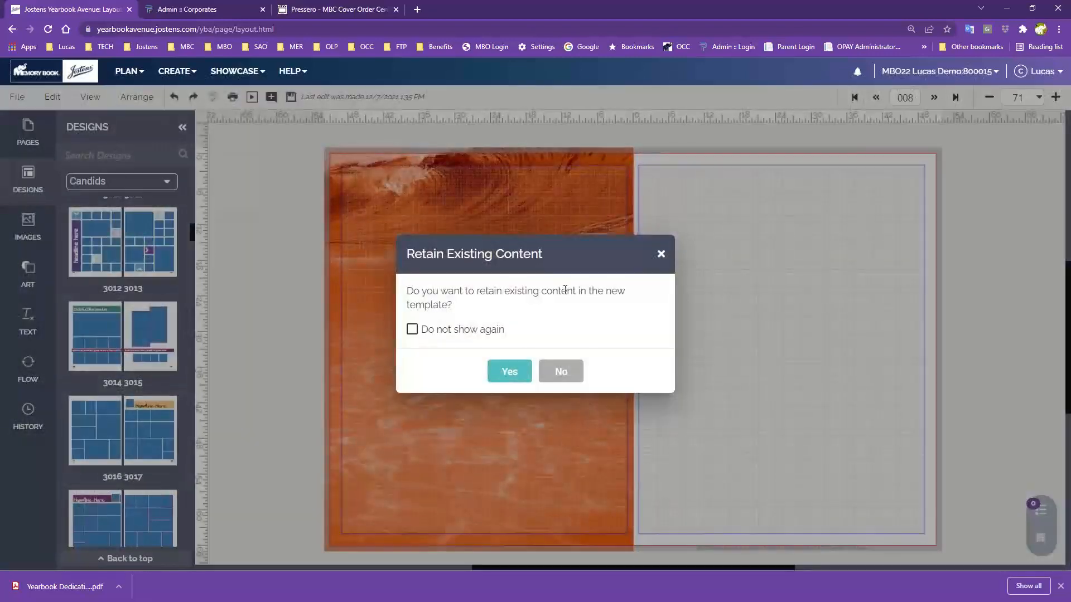
{"action": "left_click", "coordinate": [510, 372]}
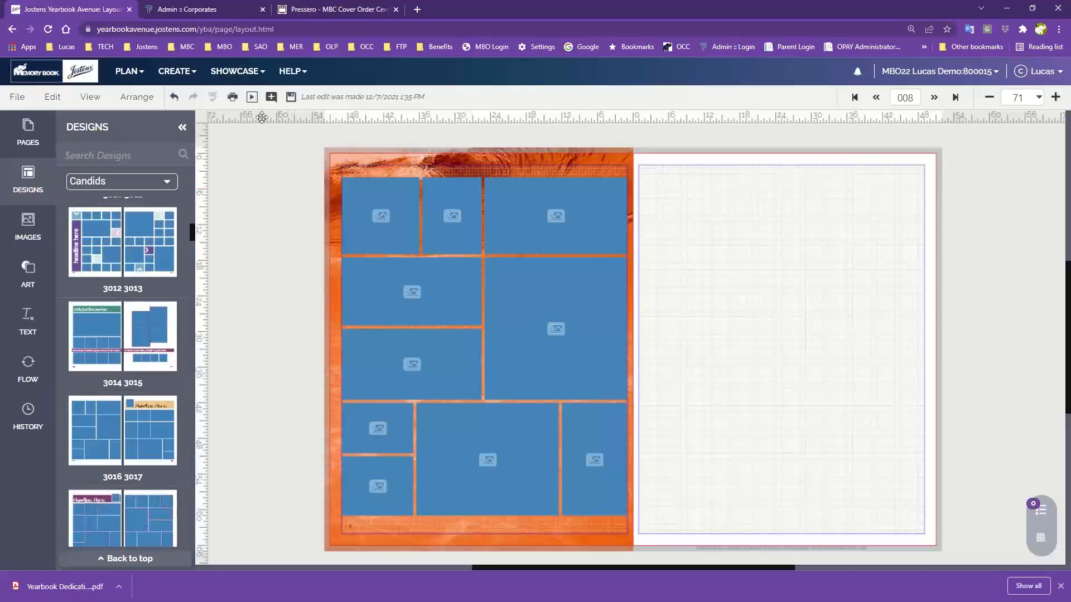
{"action": "left_click", "coordinate": [174, 96]}
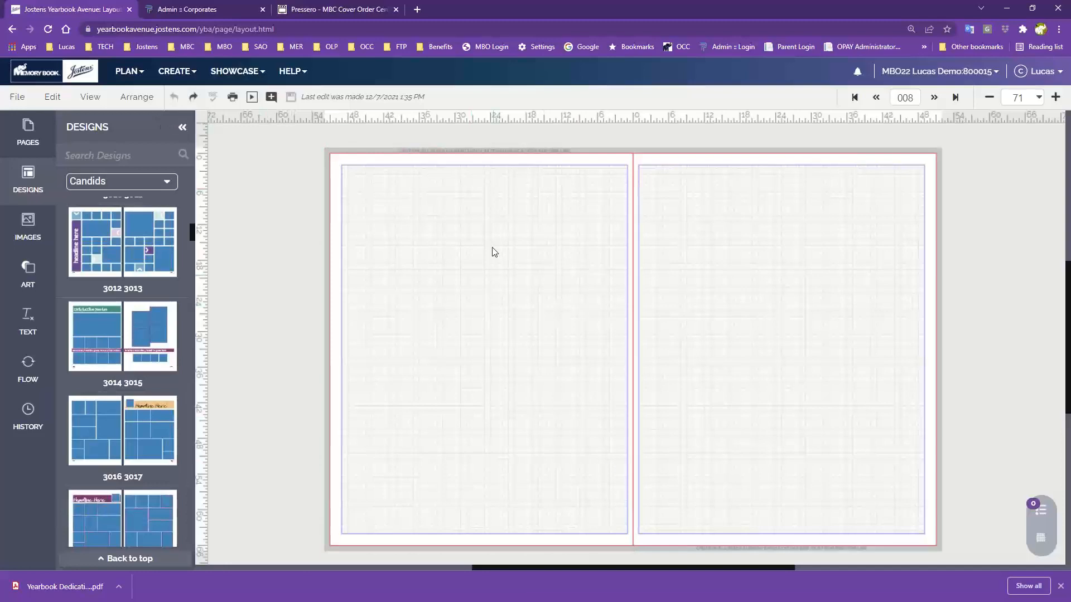
Apply the left-hand page of Candids template 3016 3017 to the blank page 008 without retaining existing content
{"action": "left_click_drag", "start_coordinate": [81, 446], "coordinate": [536, 328]}
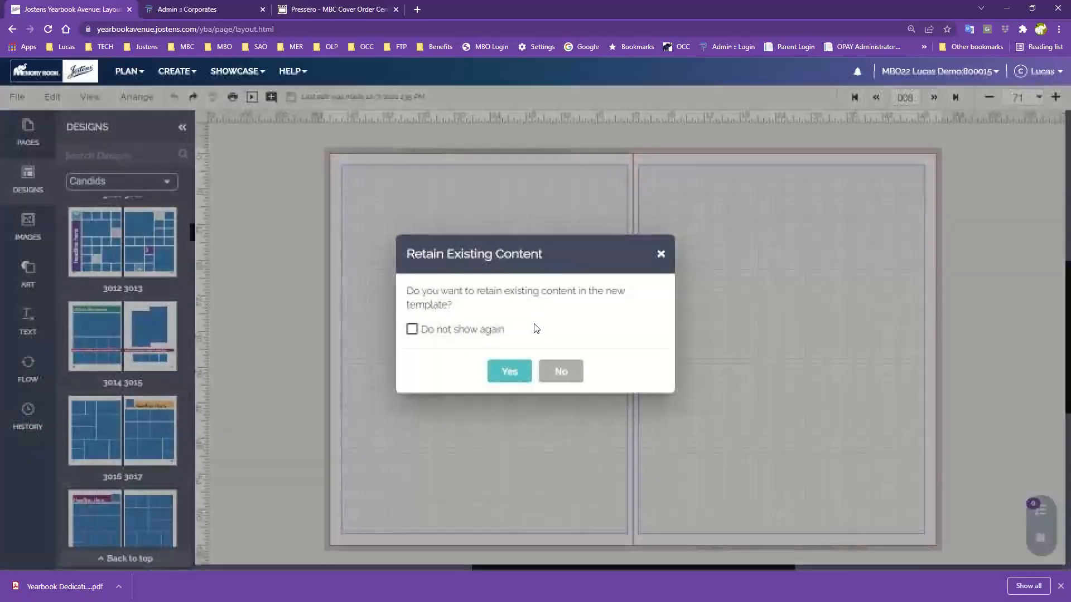
{"action": "left_click", "coordinate": [561, 371]}
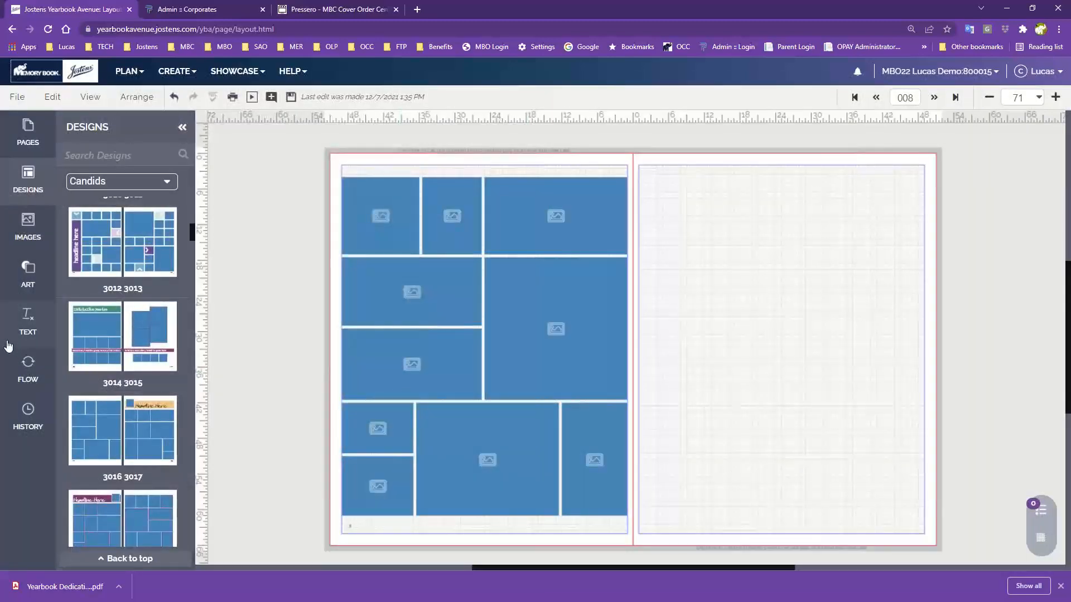
Place the pink stone-textured background from the background art on page 008 behind the photo frames
{"action": "left_click", "coordinate": [25, 276]}
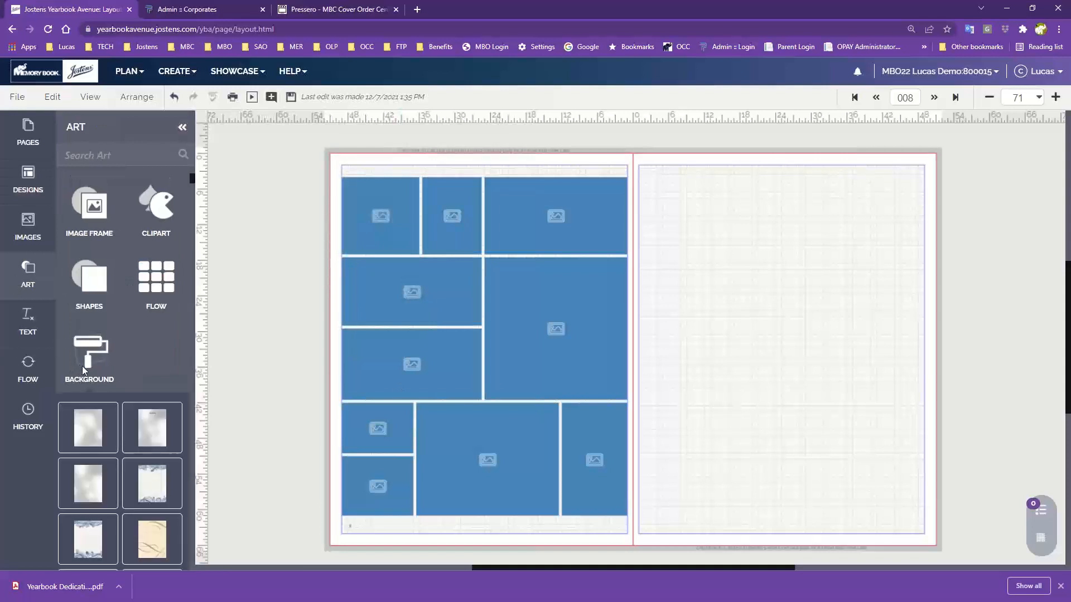
{"action": "scroll", "coordinate": [82, 366], "scroll_direction": "down", "scroll_amount": 12}
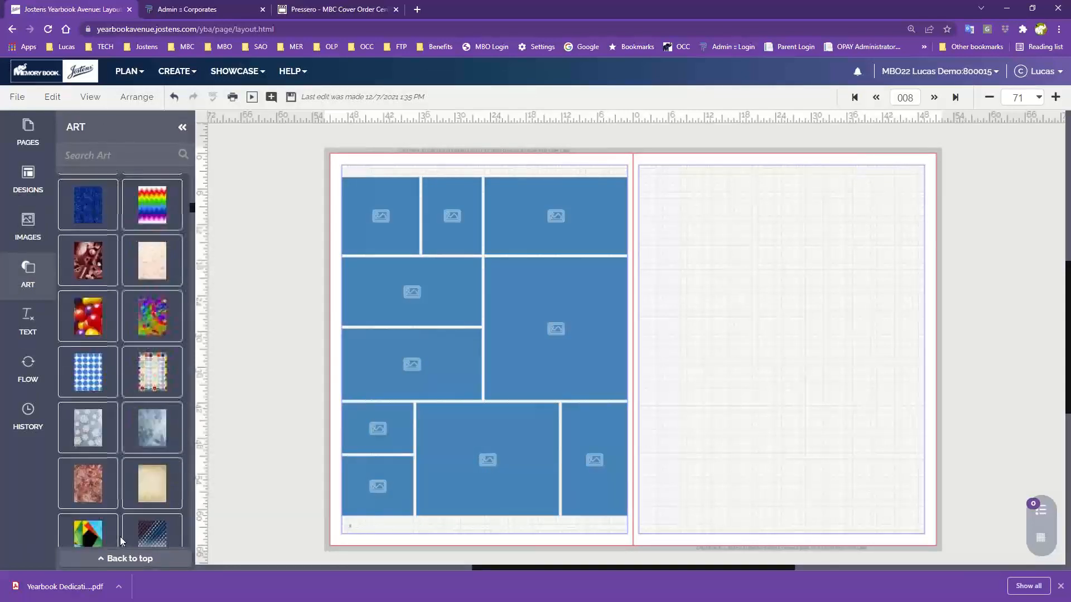
{"action": "left_click_drag", "start_coordinate": [85, 486], "coordinate": [332, 353]}
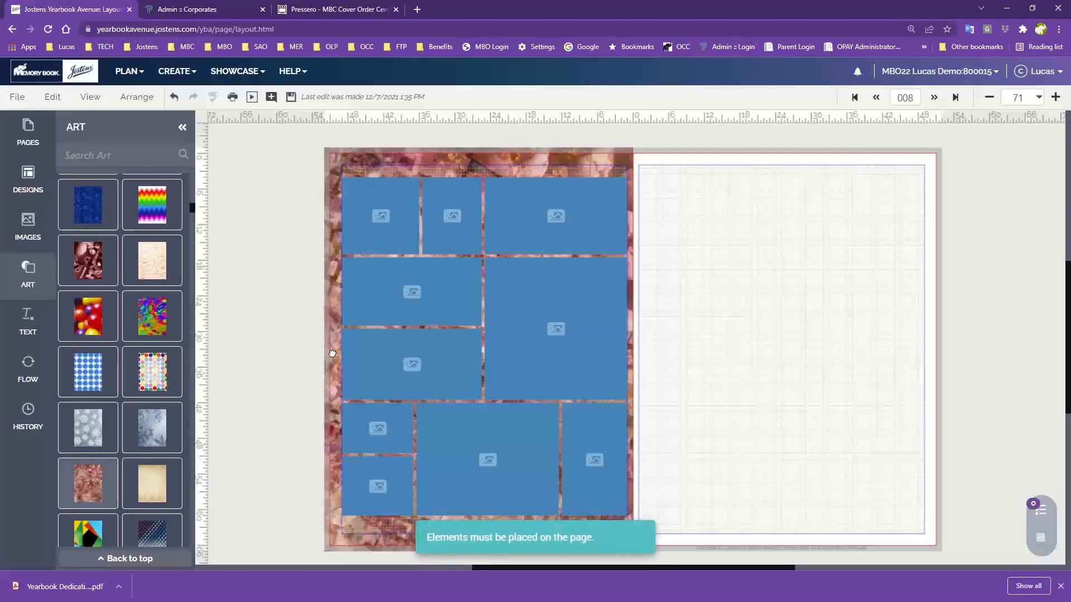
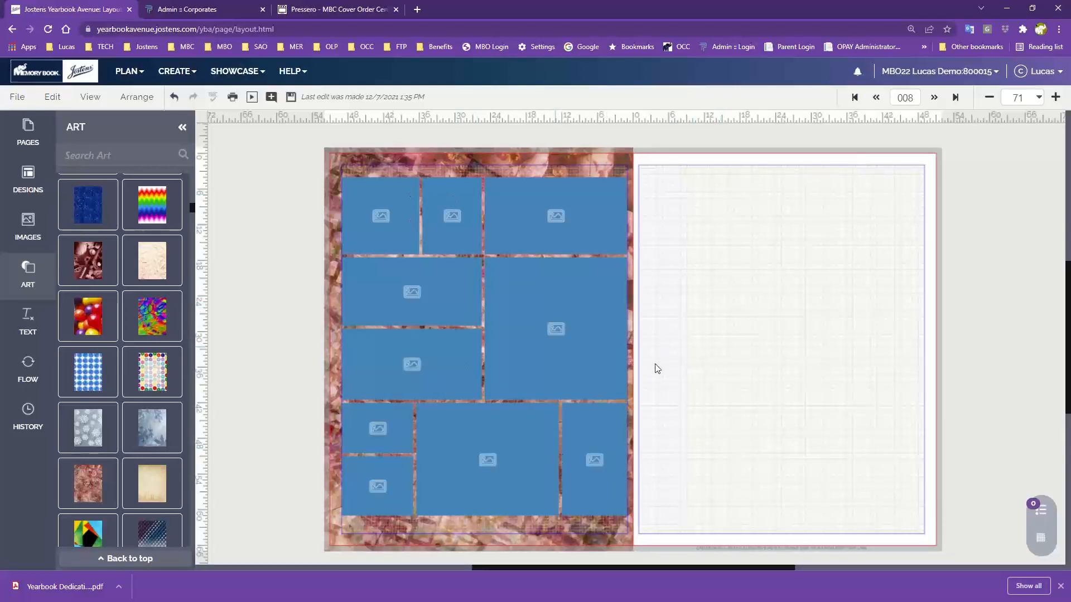
Apply the right-hand page of Candids template 3016 3017 to the blank page facing page 008, without retaining existing content
{"action": "left_click", "coordinate": [25, 239]}
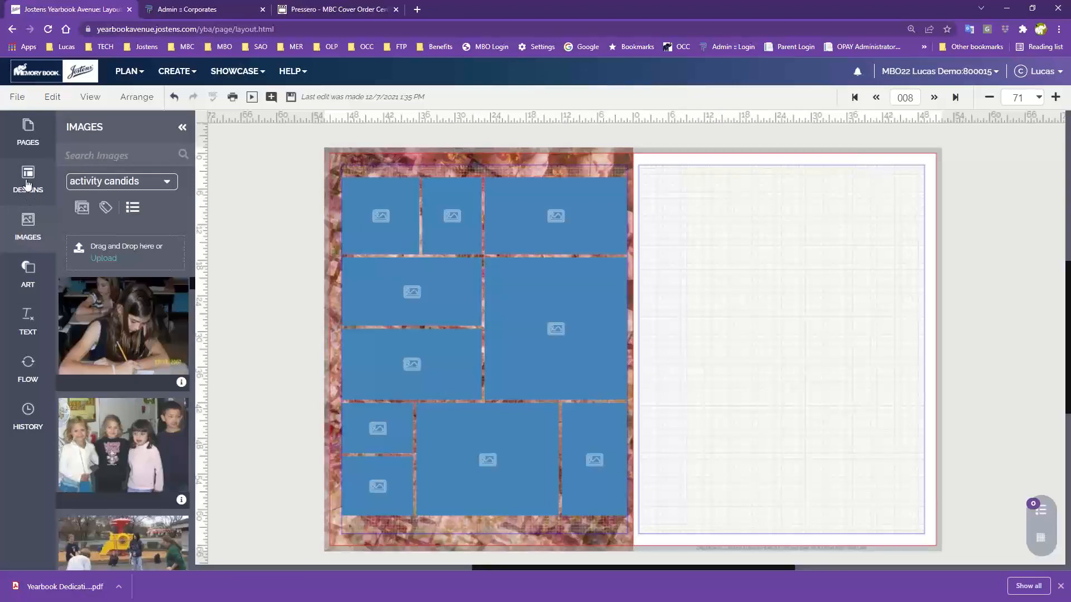
{"action": "left_click", "coordinate": [28, 180]}
{"action": "scroll", "coordinate": [145, 394], "scroll_direction": "down", "scroll_amount": 6}
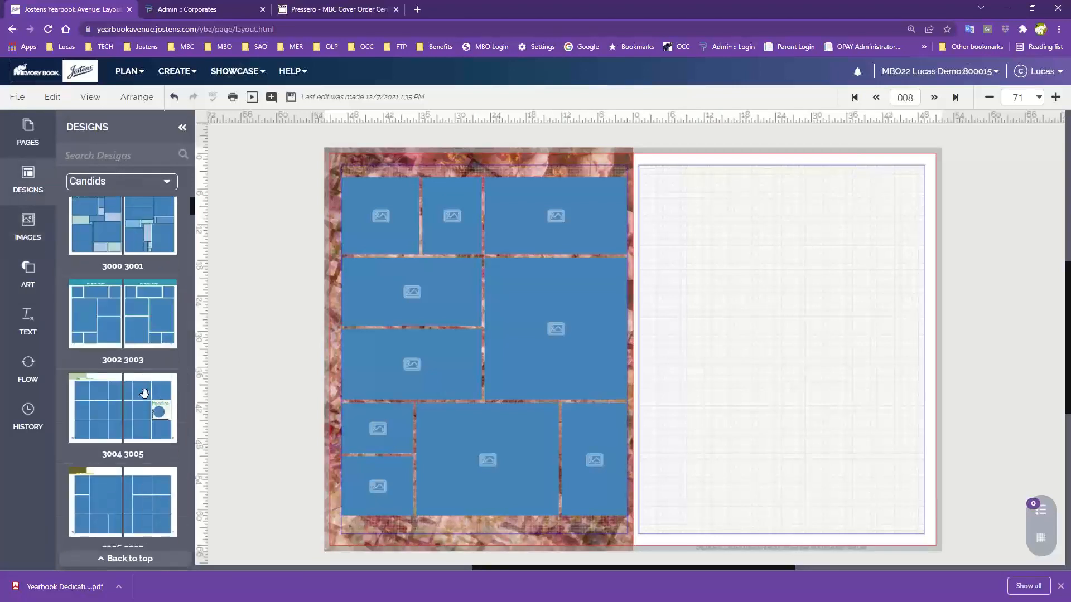
{"action": "scroll", "coordinate": [145, 393], "scroll_direction": "down", "scroll_amount": 4}
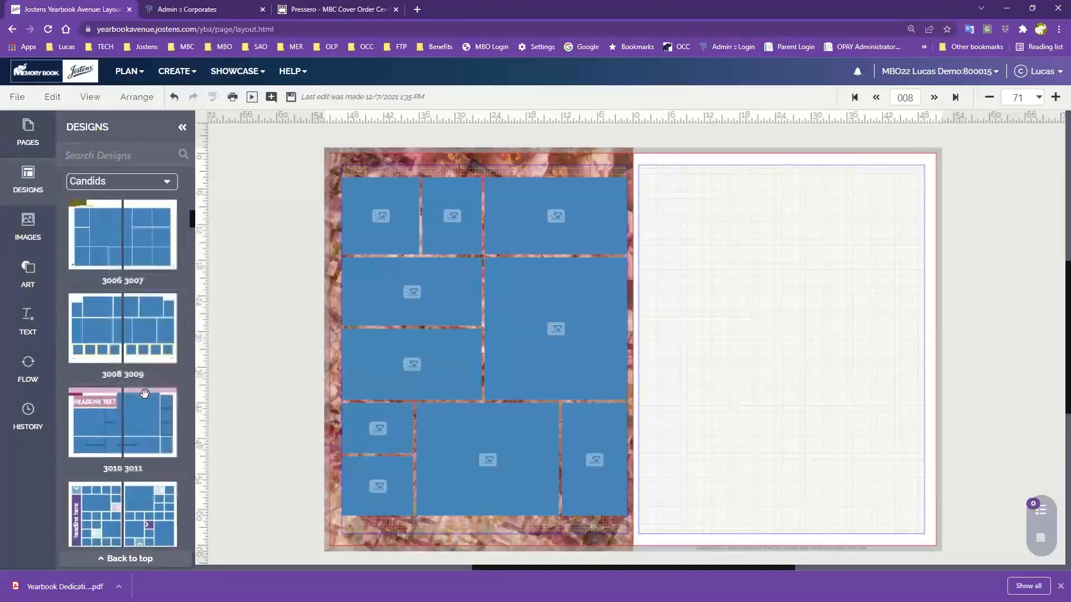
{"action": "left_click_drag", "start_coordinate": [144, 391], "coordinate": [835, 348]}
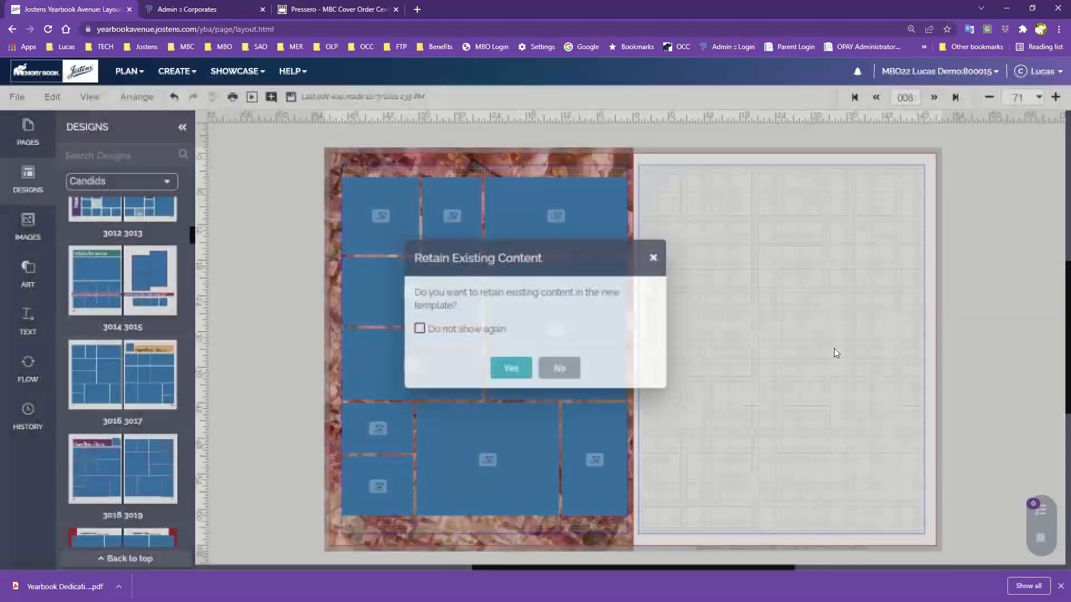
{"action": "left_click", "coordinate": [558, 373]}
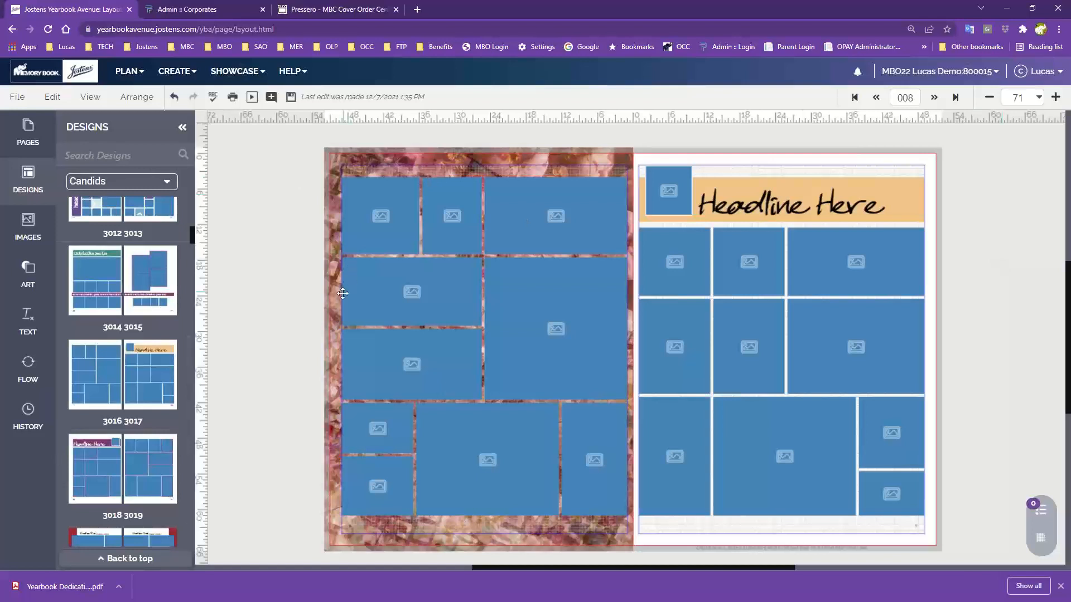
Place the activity candids photo of the writing girl in page 008's upper wide mid-left frame and replace it with the four children's photo
{"action": "left_click", "coordinate": [29, 234]}
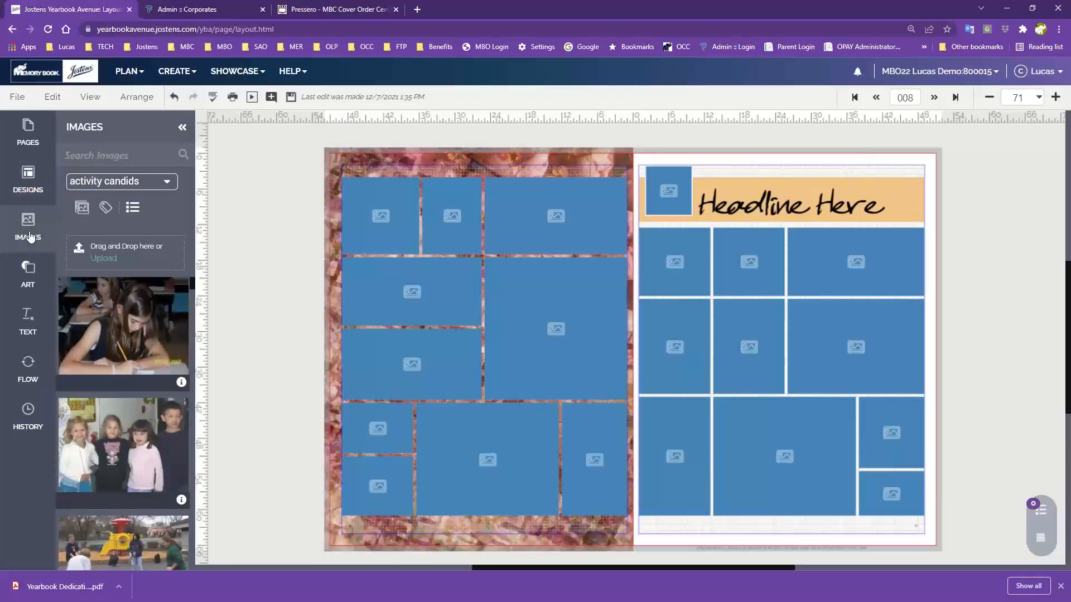
{"action": "left_click", "coordinate": [87, 184]}
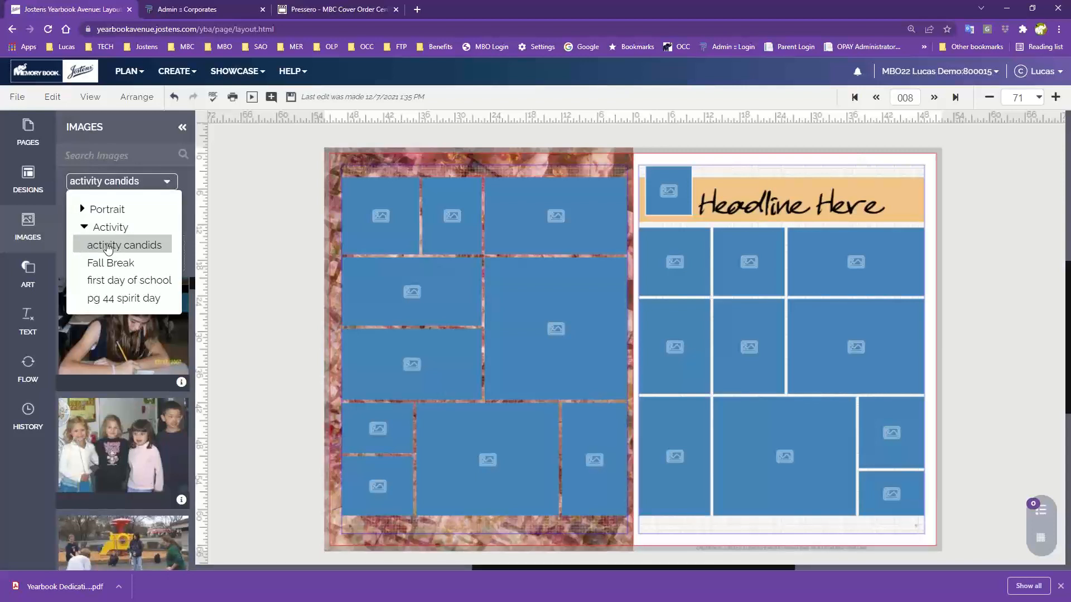
{"action": "left_click", "coordinate": [119, 344]}
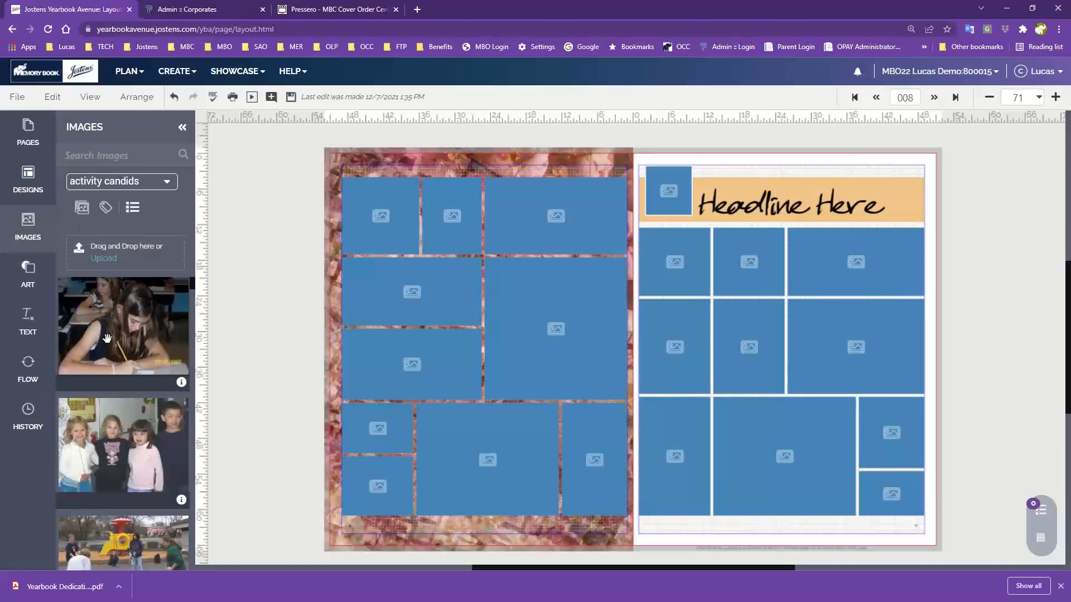
{"action": "left_click_drag", "start_coordinate": [162, 304], "coordinate": [406, 280]}
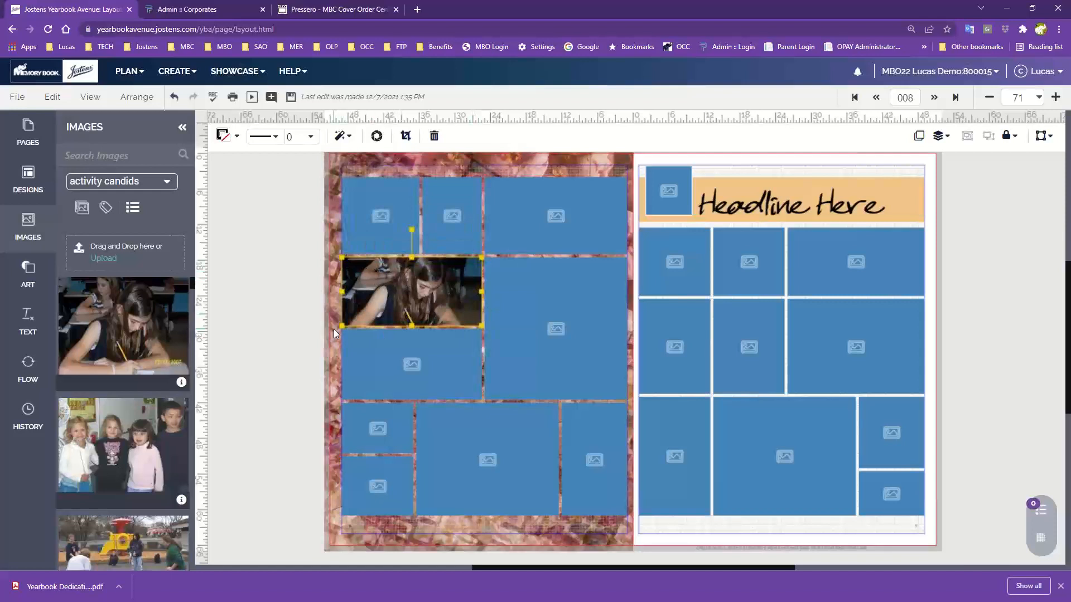
{"action": "left_click_drag", "start_coordinate": [117, 468], "coordinate": [410, 290]}
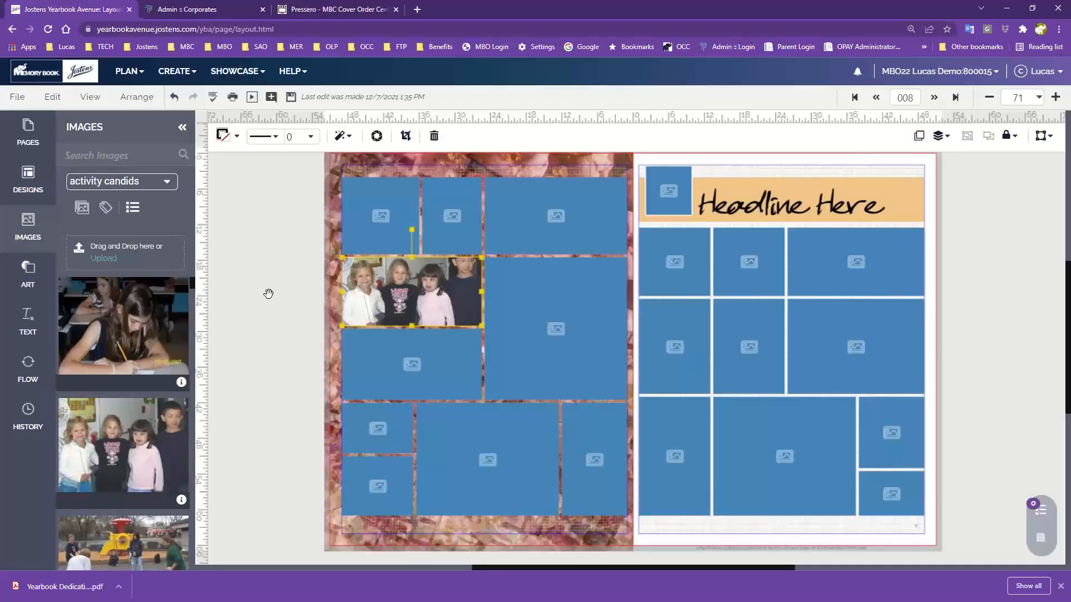
Try to place the photo of the writing girl in the large square frame on page 008
{"action": "left_click_drag", "start_coordinate": [102, 336], "coordinate": [537, 336]}
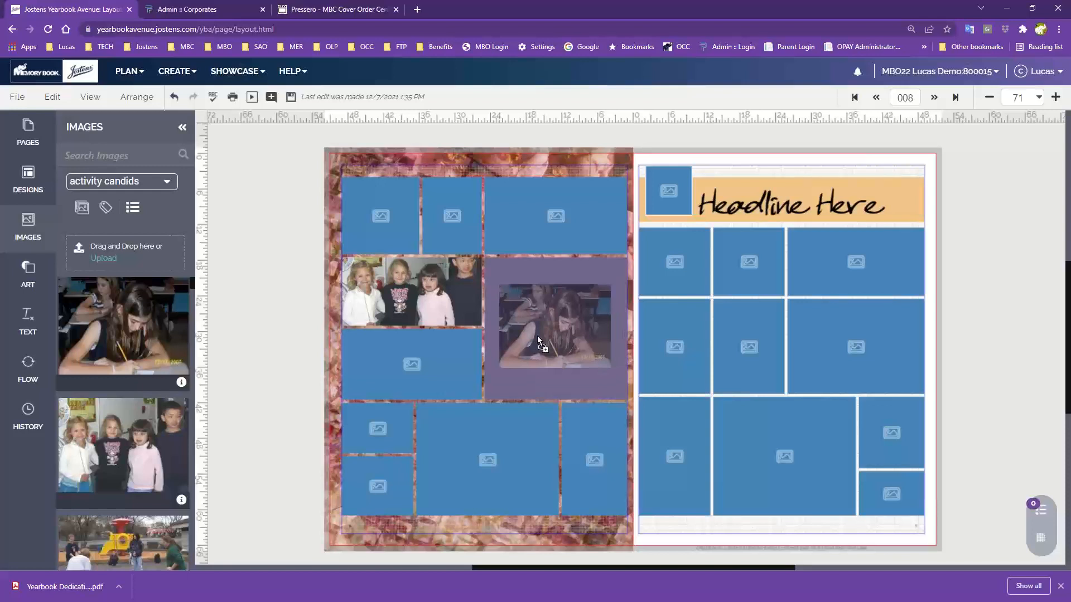
{"action": "left_click_drag", "start_coordinate": [537, 335], "coordinate": [537, 336]}
{"action": "left_click_drag", "start_coordinate": [537, 337], "coordinate": [128, 343]}
Check the transform sizes of the empty frame below the four children's photo and of the large square frame
{"action": "left_click", "coordinate": [469, 381]}
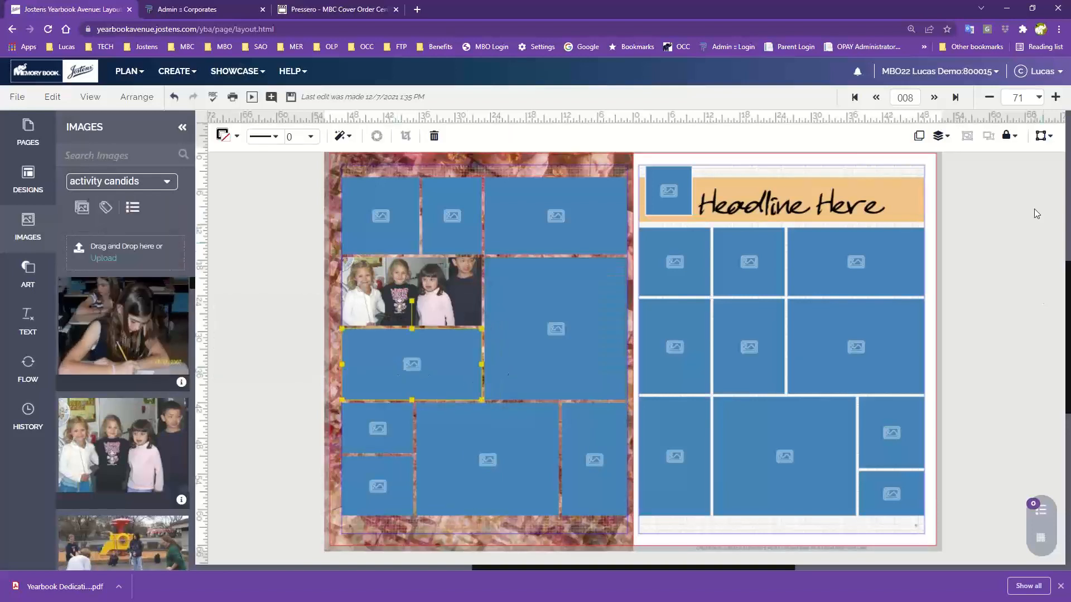
{"action": "left_click", "coordinate": [1040, 137]}
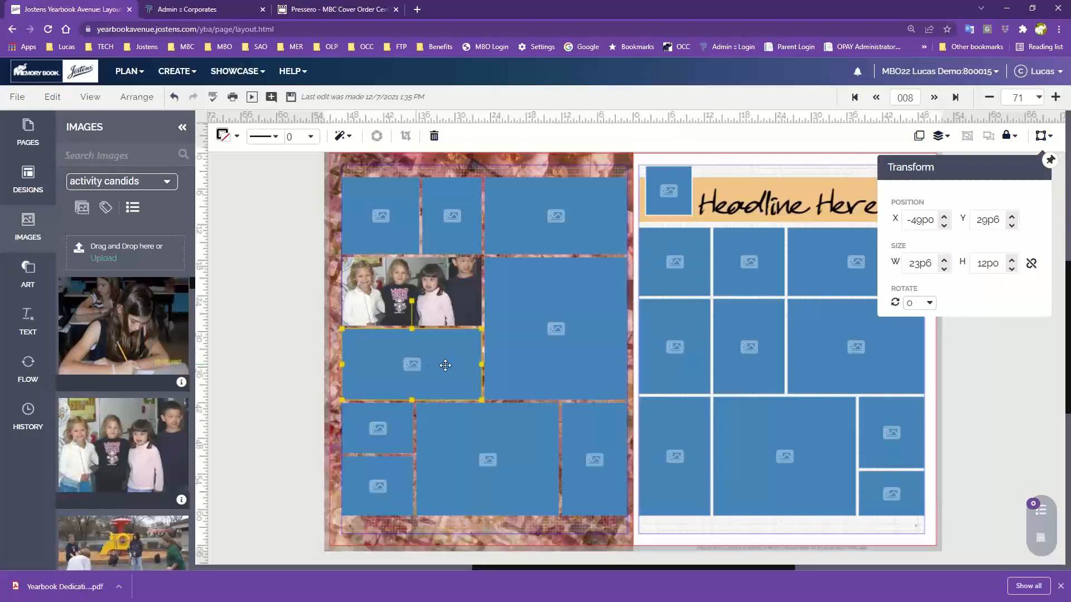
{"action": "left_click", "coordinate": [556, 352]}
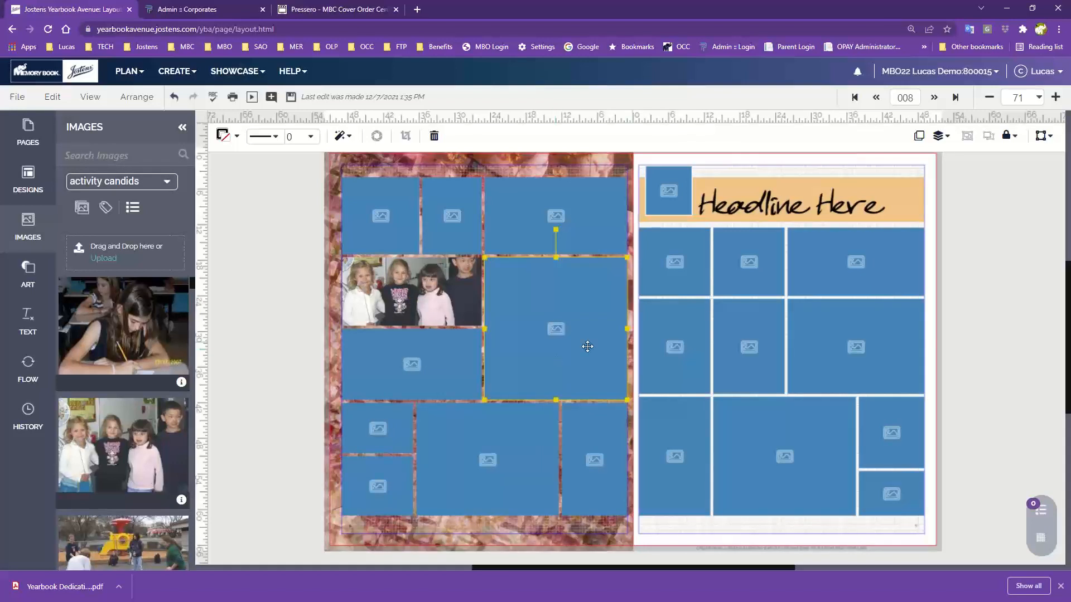
{"action": "left_click", "coordinate": [1041, 136]}
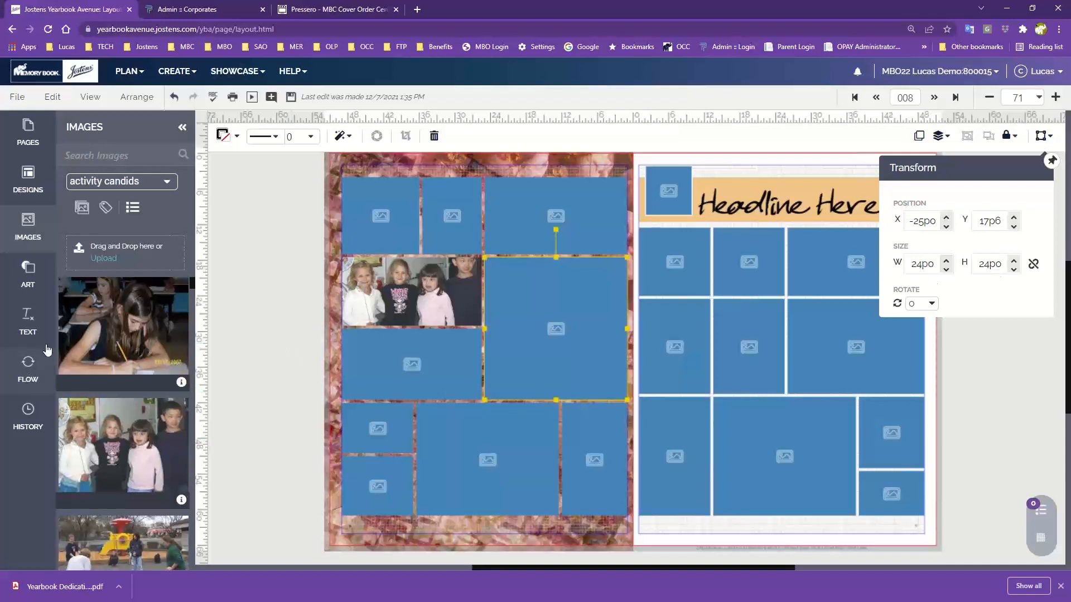
Examine the image size, file size and maximum print size in the details of the writing girl's photo 100_2144.JPG
{"action": "left_click", "coordinate": [181, 382]}
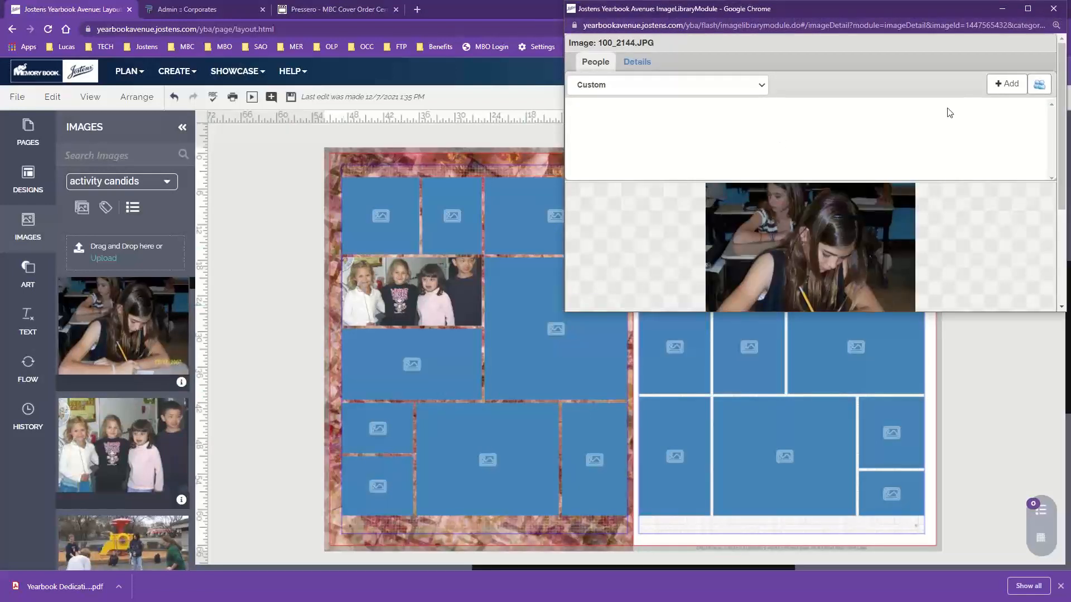
{"action": "left_click", "coordinate": [637, 62]}
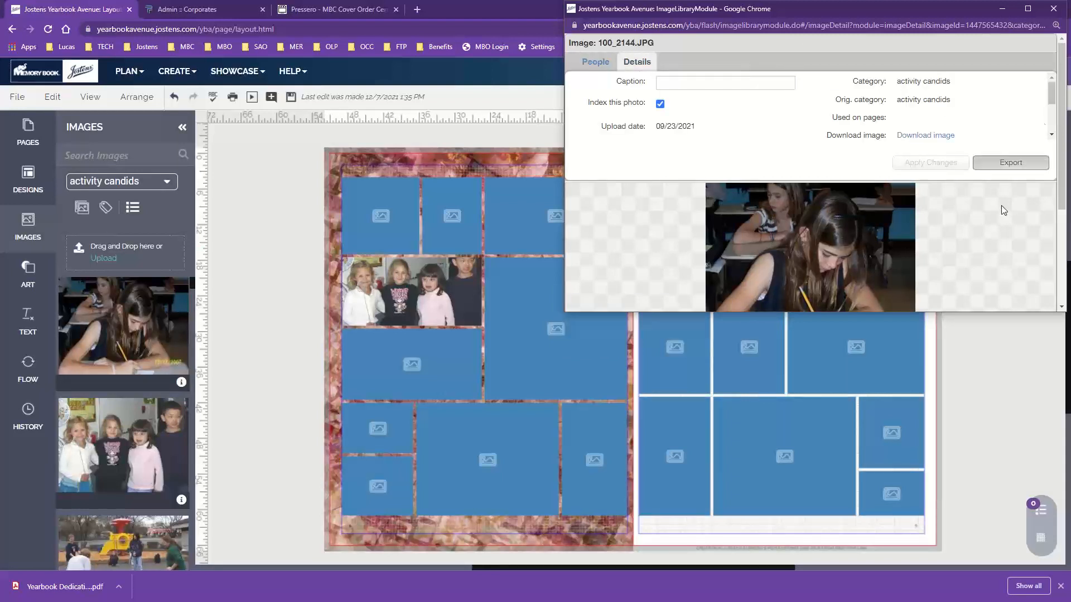
{"action": "left_click_drag", "start_coordinate": [1053, 94], "coordinate": [1055, 122]}
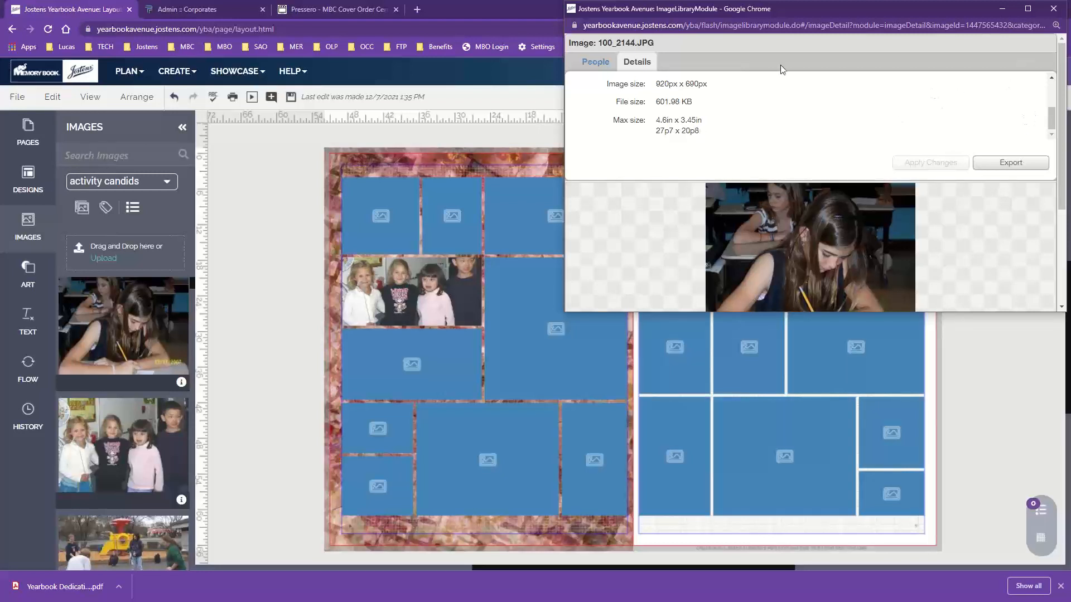
{"action": "left_click_drag", "start_coordinate": [855, 26], "coordinate": [878, 25]}
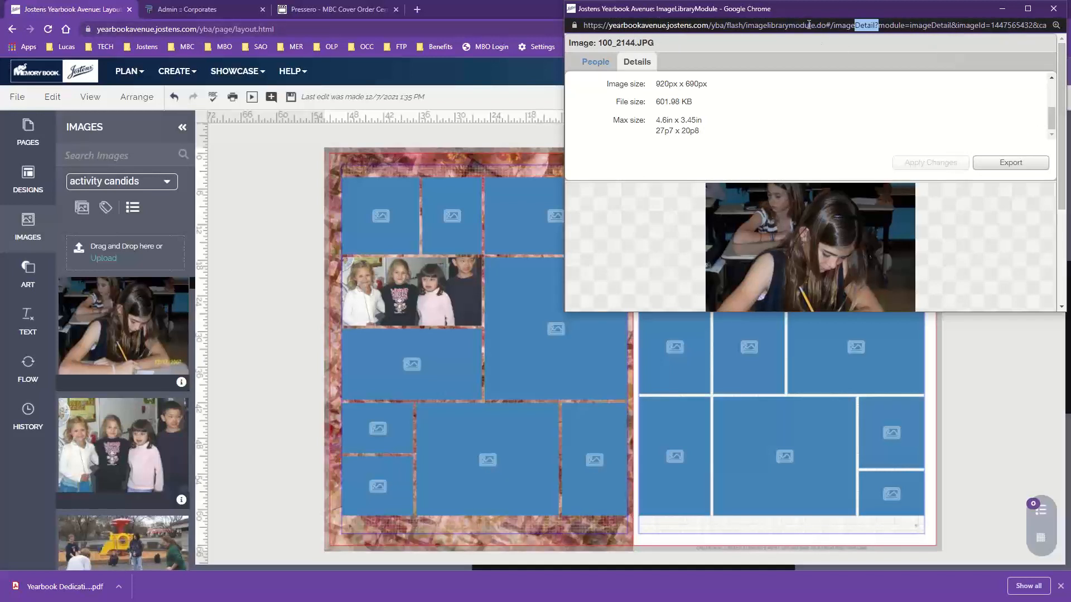
{"action": "left_click", "coordinate": [772, 112]}
{"action": "key", "text": "ctrl+a"}
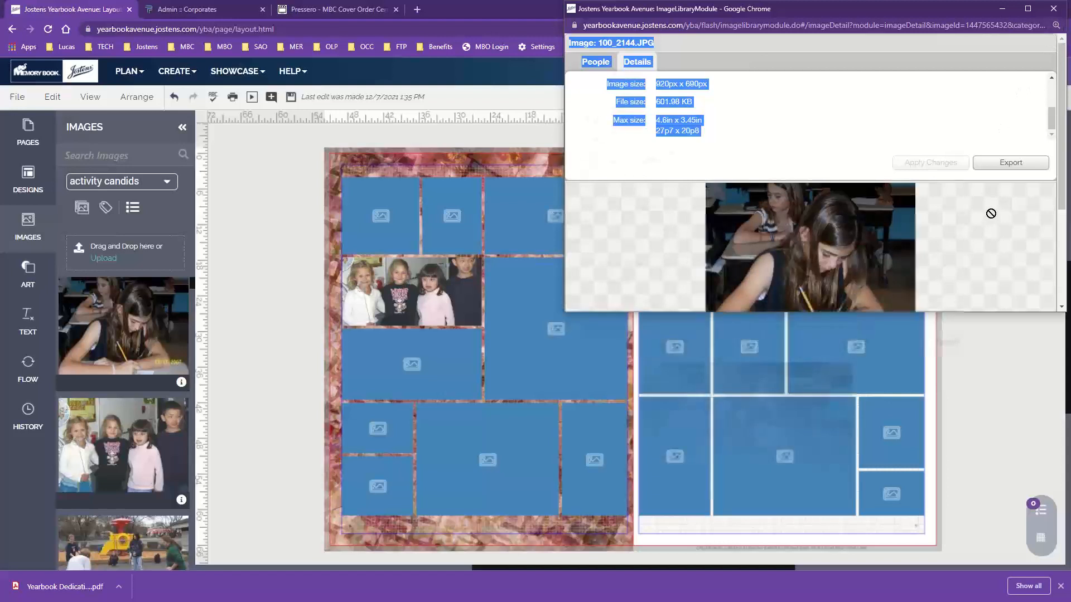
{"action": "right_click", "coordinate": [1034, 46]}
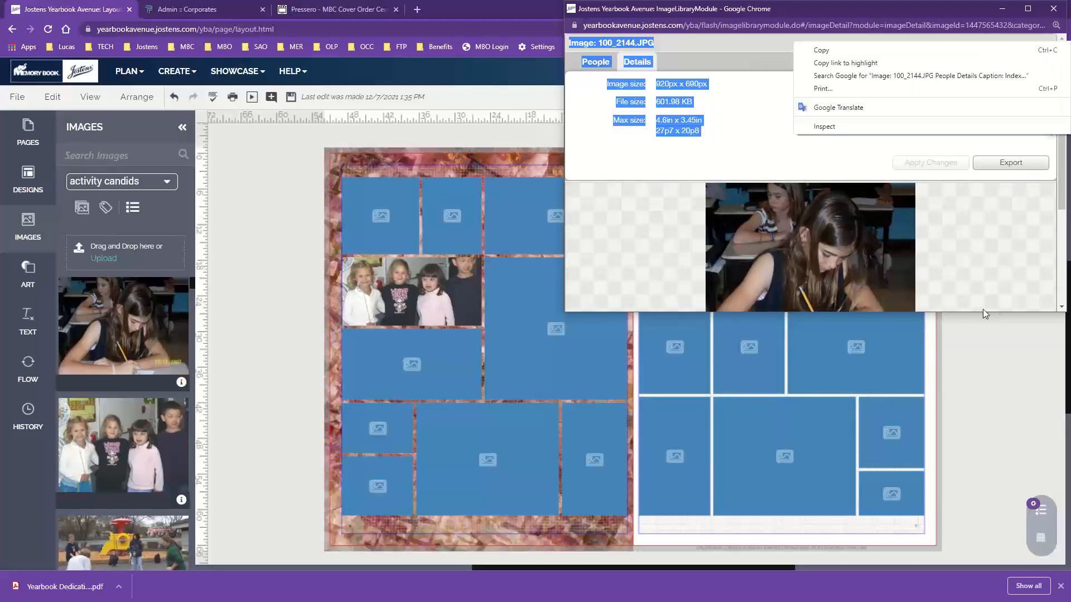
{"action": "left_click", "coordinate": [996, 385]}
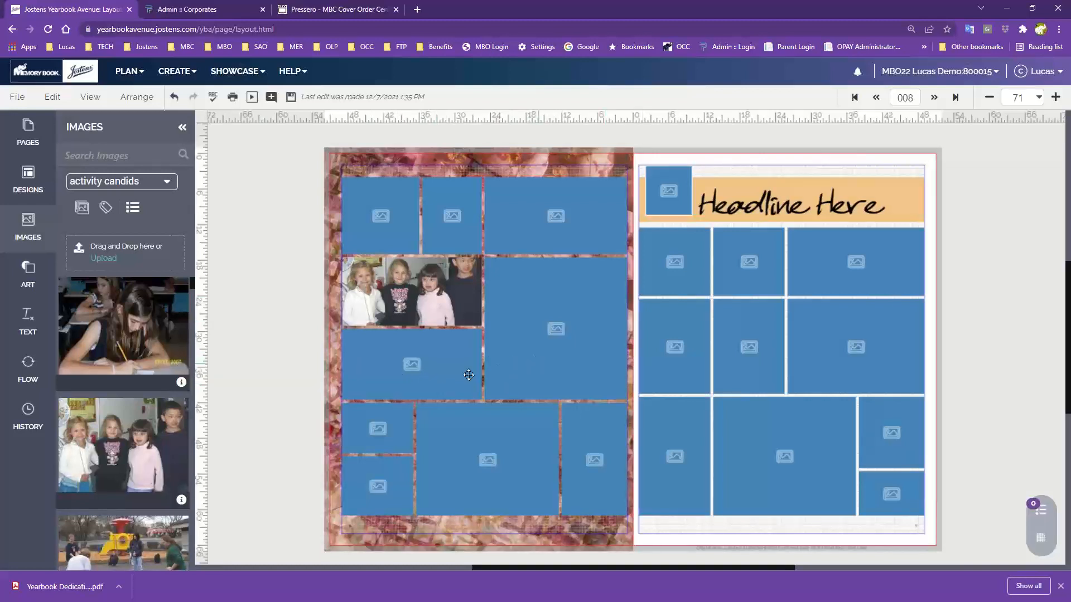
Try shrinking the large square frame to about half its height from its upper edge for the writing girl's photo, and undo the resize
{"action": "left_click", "coordinate": [550, 314]}
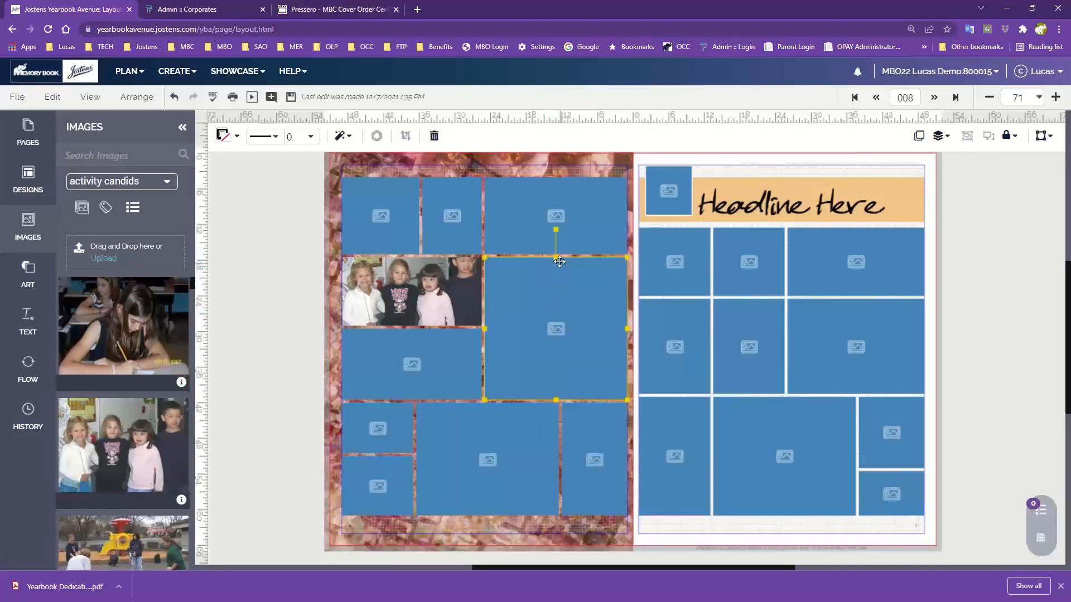
{"action": "left_click_drag", "start_coordinate": [556, 258], "coordinate": [556, 323]}
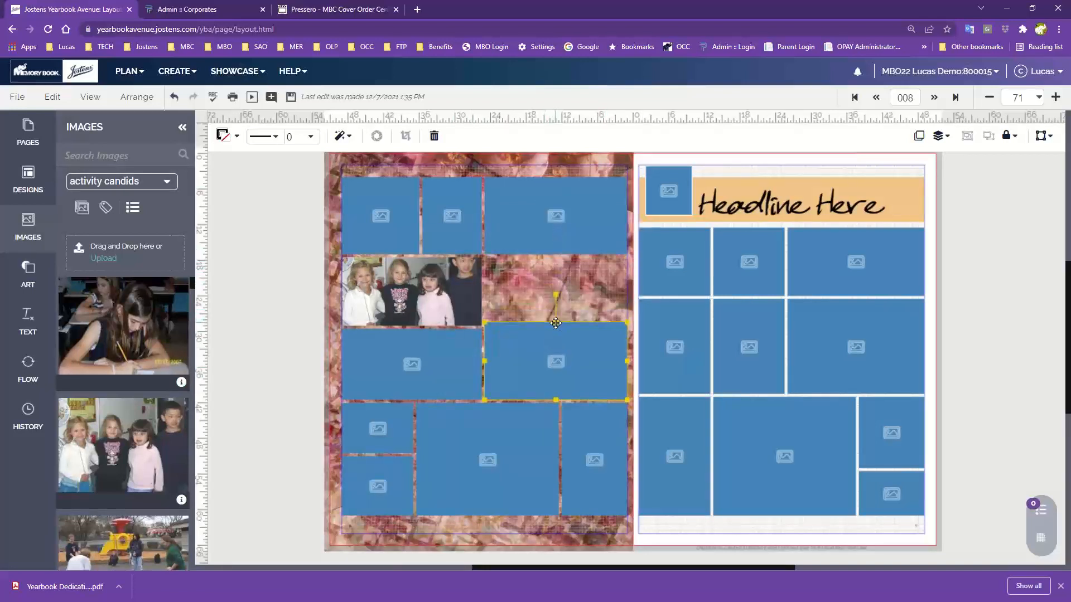
{"action": "mouse_move", "coordinate": [117, 309]}
{"action": "left_mouse_down"}
{"action": "mouse_move", "coordinate": [543, 365]}
{"action": "mouse_move", "coordinate": [147, 341]}
{"action": "mouse_move", "coordinate": [106, 315]}
{"action": "mouse_move", "coordinate": [124, 322]}
{"action": "left_mouse_up"}
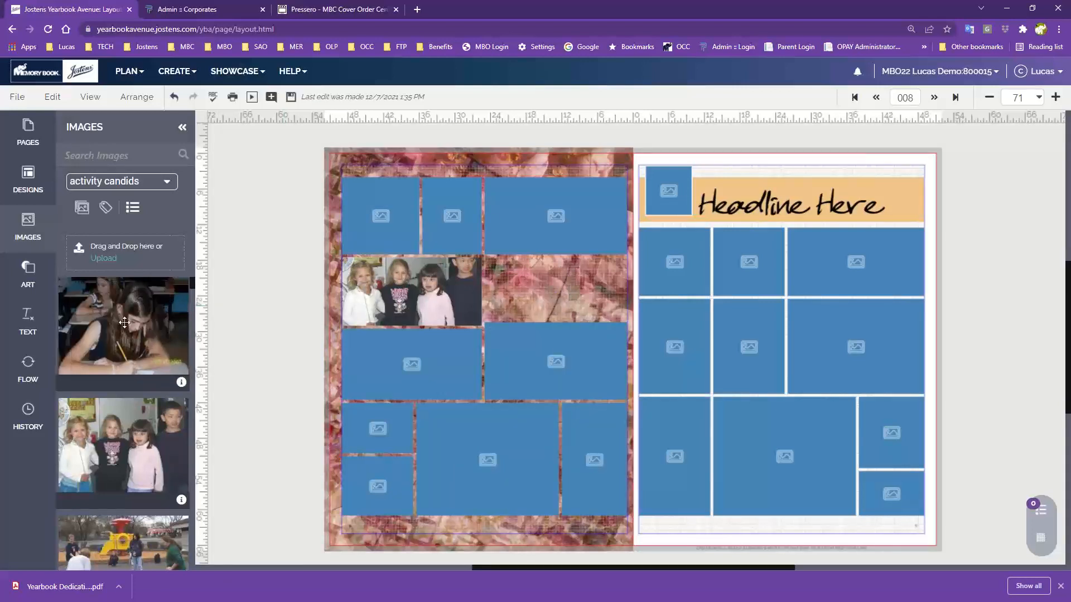
{"action": "left_click", "coordinate": [175, 99]}
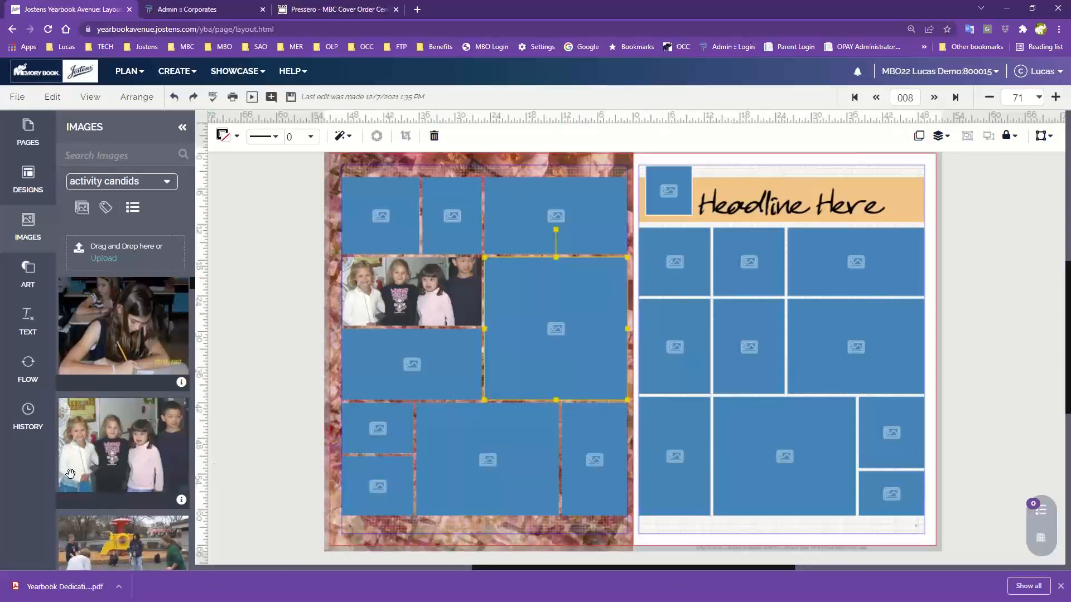
Place the playground ball photo below the four children's photo and the white-robed children's photo in the wide frame along page 008's lower edge
{"action": "scroll", "coordinate": [151, 481], "scroll_direction": "down", "scroll_amount": 3}
{"action": "left_click_drag", "start_coordinate": [103, 403], "coordinate": [406, 372]}
{"action": "left_click_drag", "start_coordinate": [123, 499], "coordinate": [512, 463]}
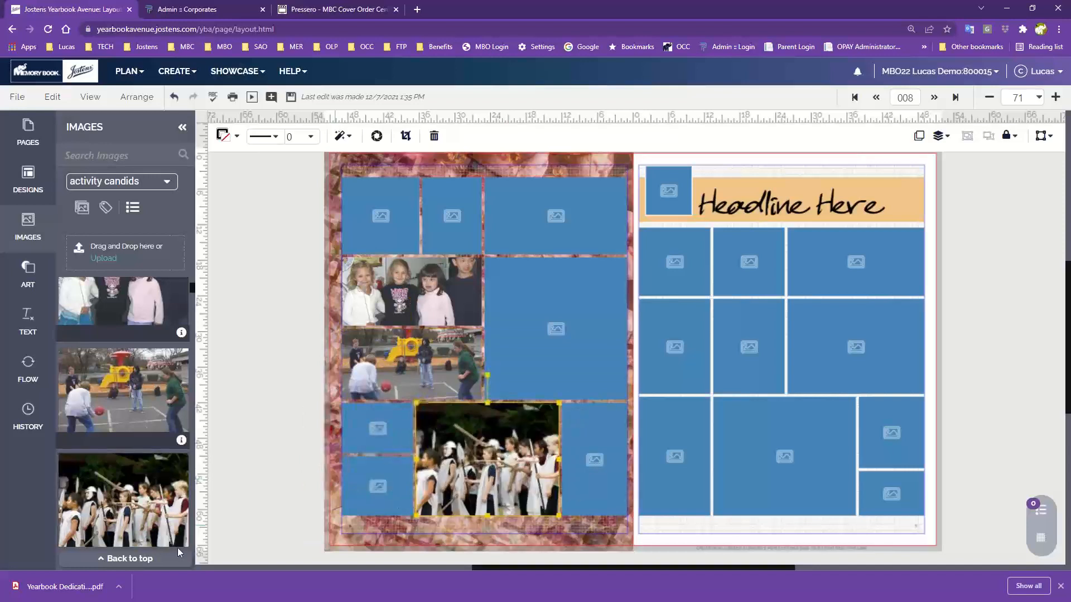
Place the cello player photo in page 008's tall lower-right frame and the photo of the boy in blue in the narrow upper-middle frame
{"action": "scroll", "coordinate": [178, 536], "scroll_direction": "down", "scroll_amount": 5}
{"action": "left_click_drag", "start_coordinate": [123, 307], "coordinate": [594, 460]}
{"action": "left_click_drag", "start_coordinate": [123, 514], "coordinate": [449, 216]}
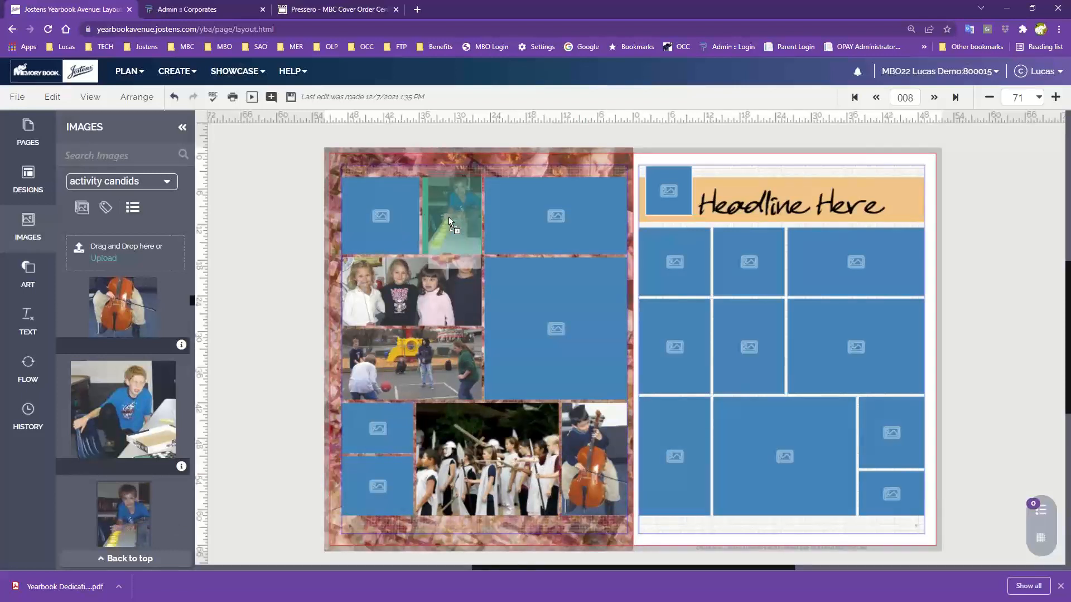
Place the seated group photo in page 008's wide upper-right frame and the standing group photo in the upper of the two small lower-left frames
{"action": "scroll", "coordinate": [135, 486], "scroll_direction": "down", "scroll_amount": 2}
{"action": "scroll", "coordinate": [135, 485], "scroll_direction": "down", "scroll_amount": 4}
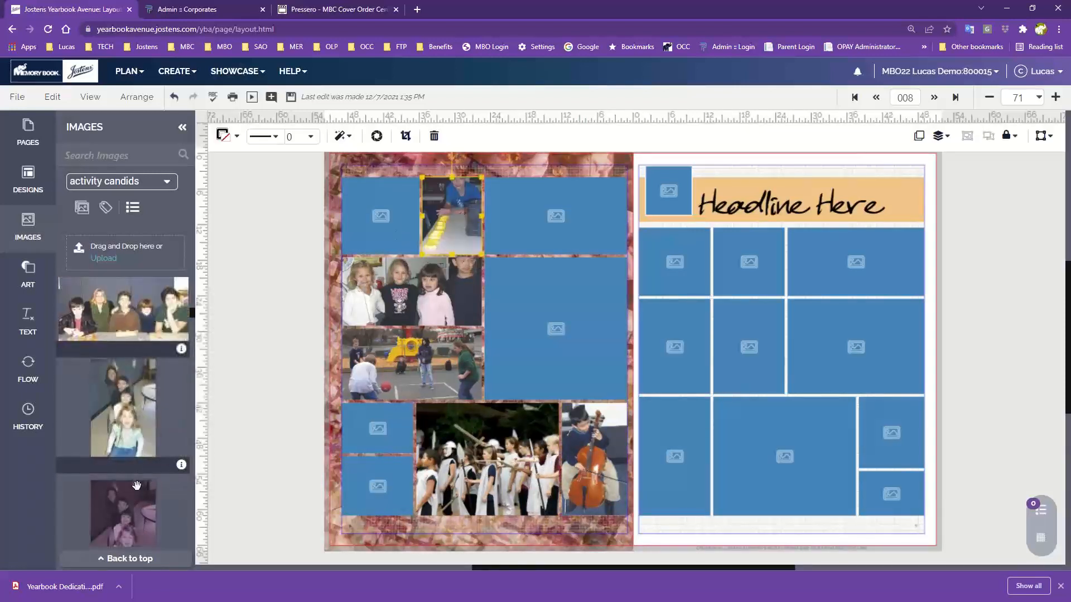
{"action": "left_click_drag", "start_coordinate": [123, 300], "coordinate": [565, 202]}
{"action": "scroll", "coordinate": [136, 505], "scroll_direction": "down", "scroll_amount": 5}
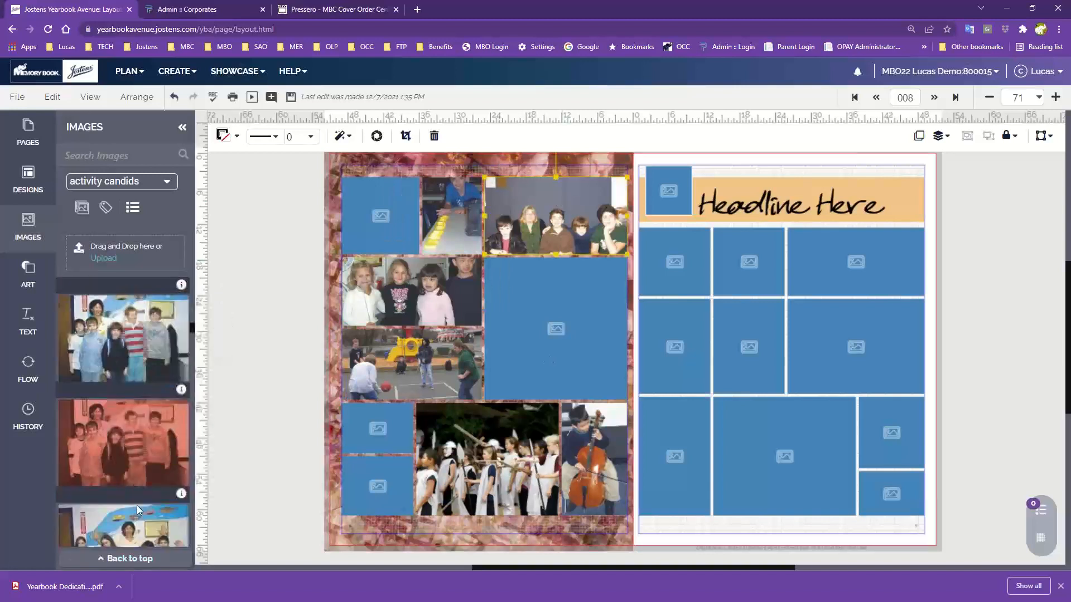
{"action": "left_click_drag", "start_coordinate": [148, 440], "coordinate": [376, 424]}
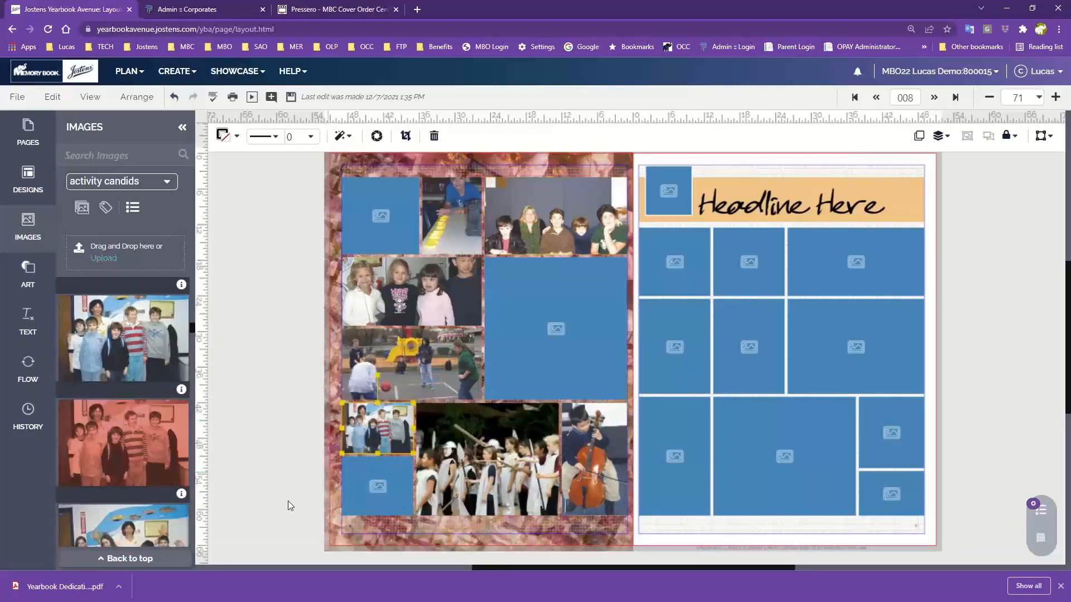
Try the cake table photo in page 008's large square frame and replace it with the photo of the striped-shirt boy raising his arms
{"action": "scroll", "coordinate": [125, 528], "scroll_direction": "down", "scroll_amount": 3}
{"action": "left_click_drag", "start_coordinate": [106, 358], "coordinate": [553, 337]}
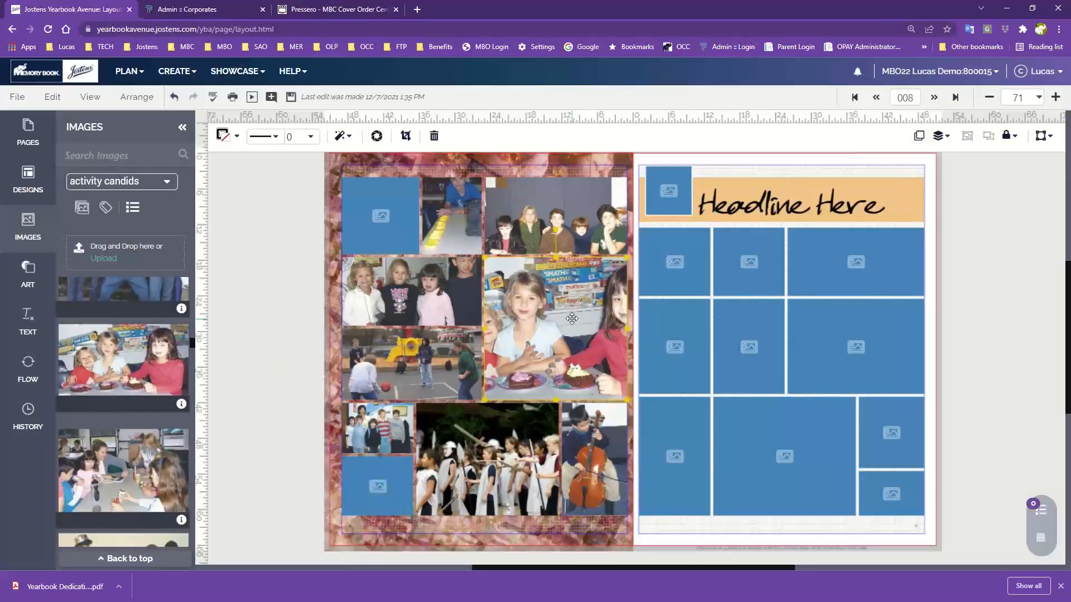
{"action": "scroll", "coordinate": [132, 472], "scroll_direction": "down", "scroll_amount": 5}
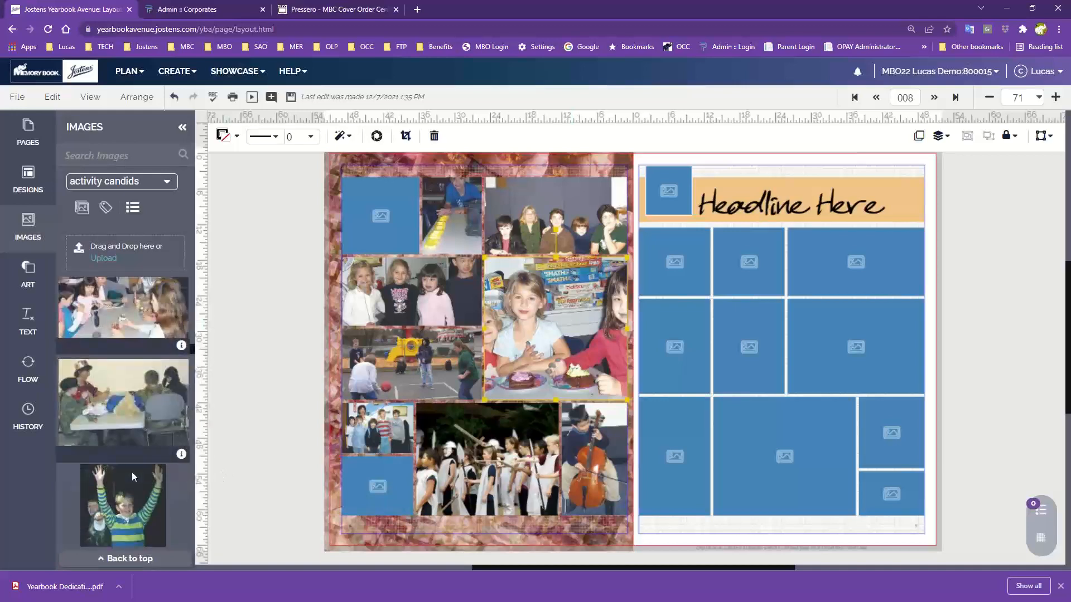
{"action": "left_click_drag", "start_coordinate": [123, 402], "coordinate": [491, 338]}
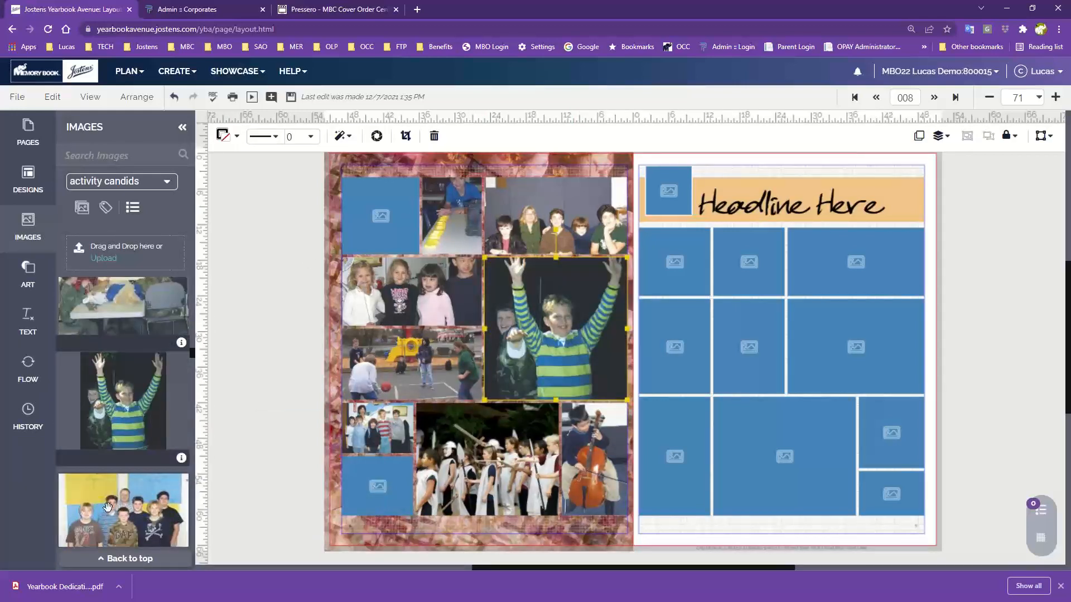
Place the photo of the black-shirted boy working with clay in the lower of page 008's two small lower-left frames
{"action": "scroll", "coordinate": [114, 393], "scroll_direction": "down", "scroll_amount": 5}
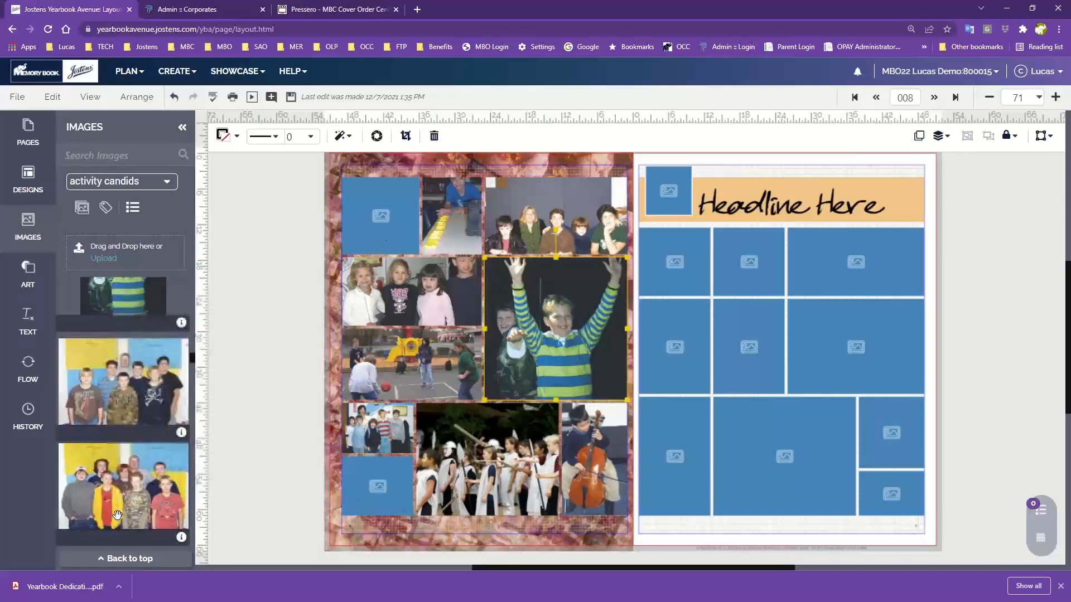
{"action": "left_click_drag", "start_coordinate": [114, 393], "coordinate": [96, 420]}
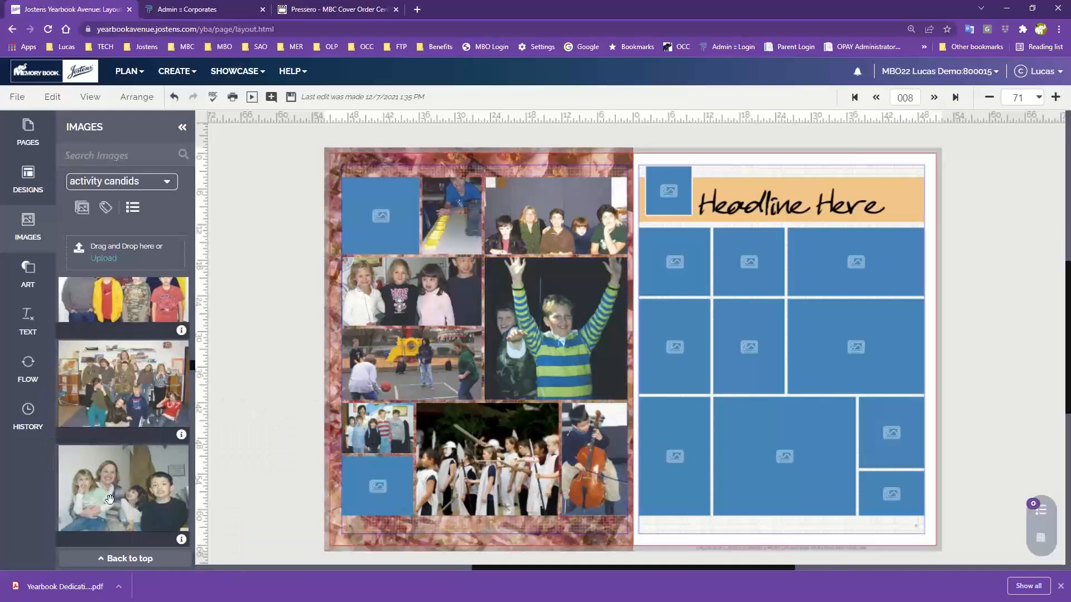
{"action": "scroll", "coordinate": [120, 504], "scroll_direction": "down", "scroll_amount": 3}
{"action": "scroll", "coordinate": [129, 447], "scroll_direction": "down", "scroll_amount": 5}
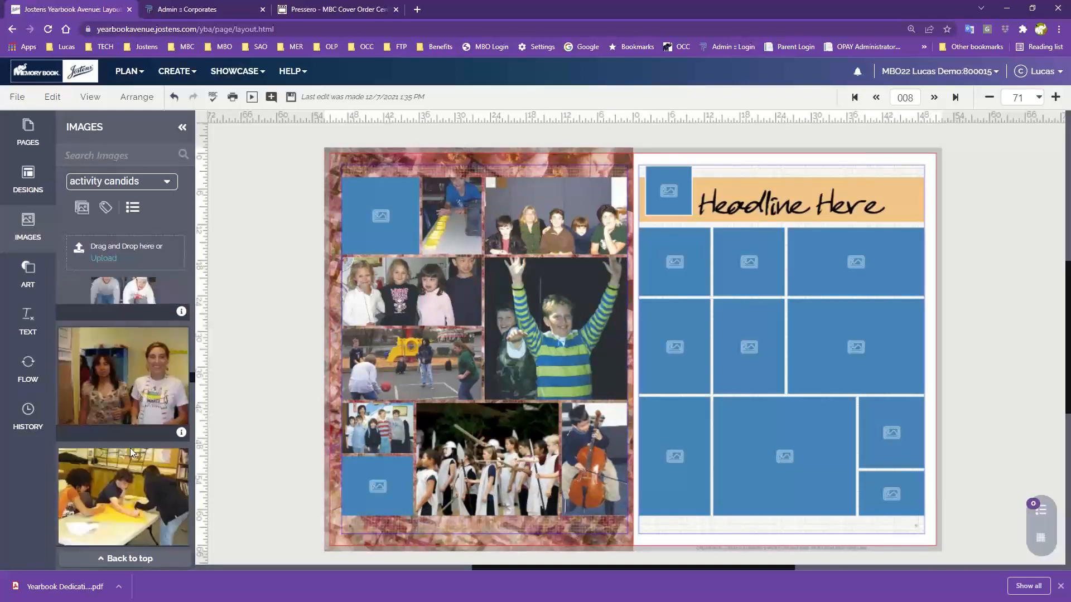
{"action": "scroll", "coordinate": [130, 447], "scroll_direction": "down", "scroll_amount": 3}
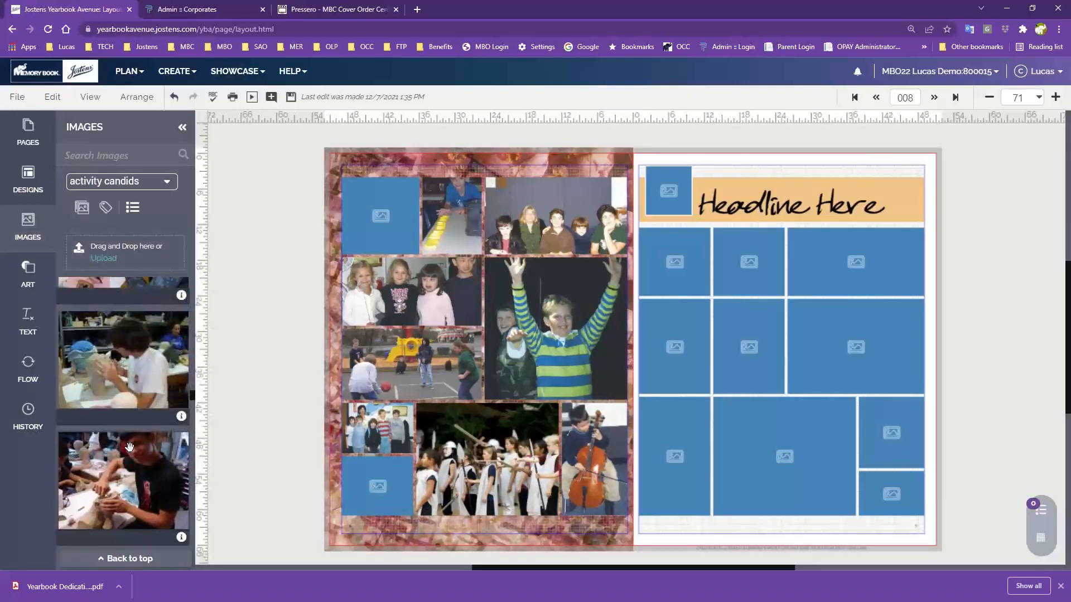
{"action": "scroll", "coordinate": [129, 448], "scroll_direction": "down", "scroll_amount": 1}
{"action": "left_click_drag", "start_coordinate": [124, 435], "coordinate": [385, 488]}
Place the photo of the child holding an apple in page 008's upper-left frame and deselect it
{"action": "scroll", "coordinate": [108, 473], "scroll_direction": "down", "scroll_amount": 2}
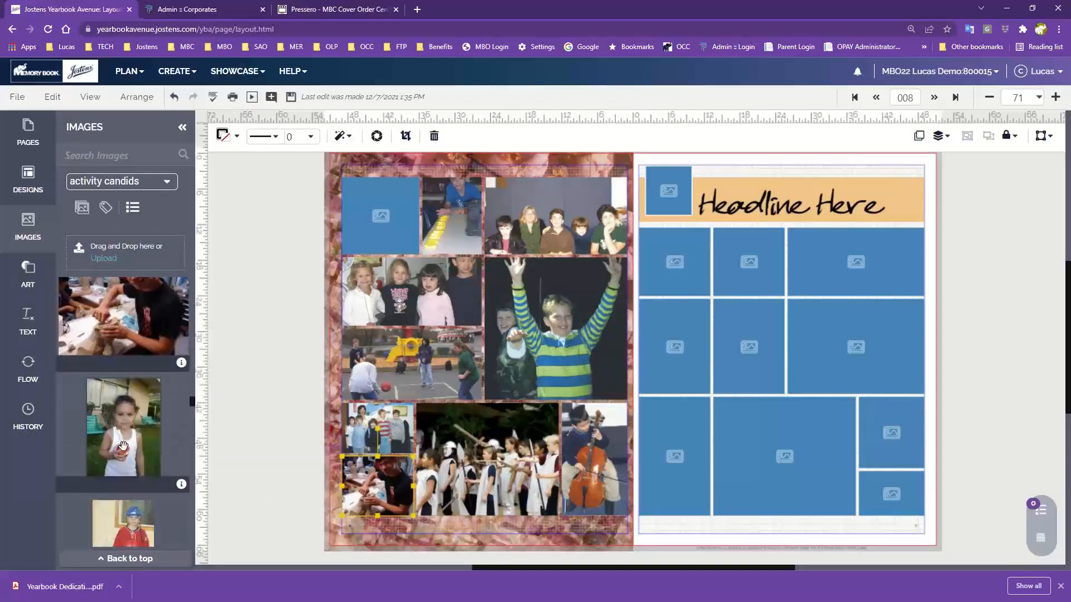
{"action": "left_click_drag", "start_coordinate": [123, 446], "coordinate": [411, 228]}
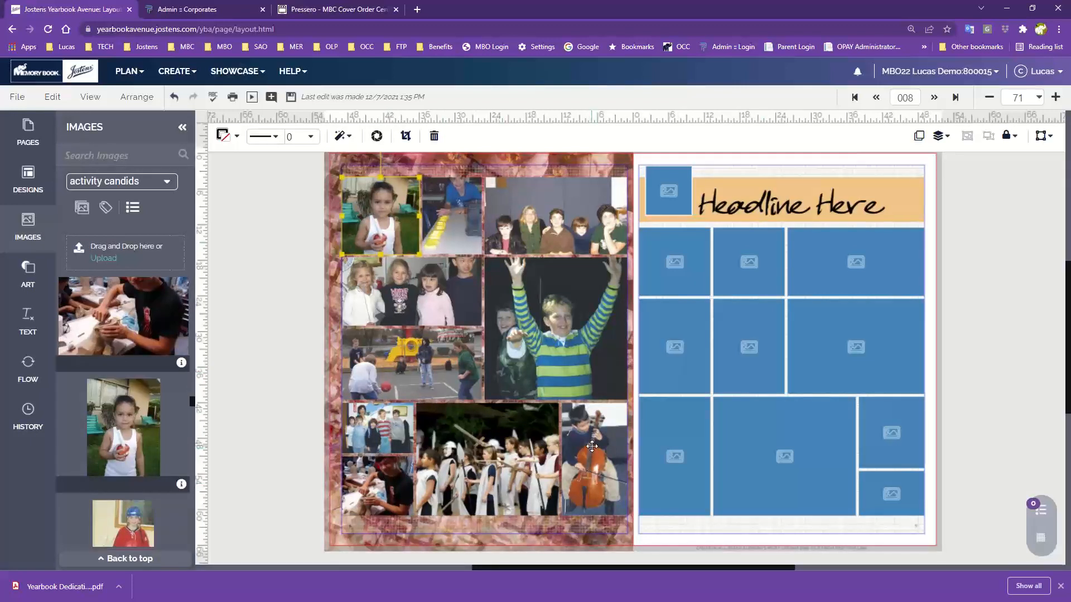
{"action": "left_click", "coordinate": [983, 225]}
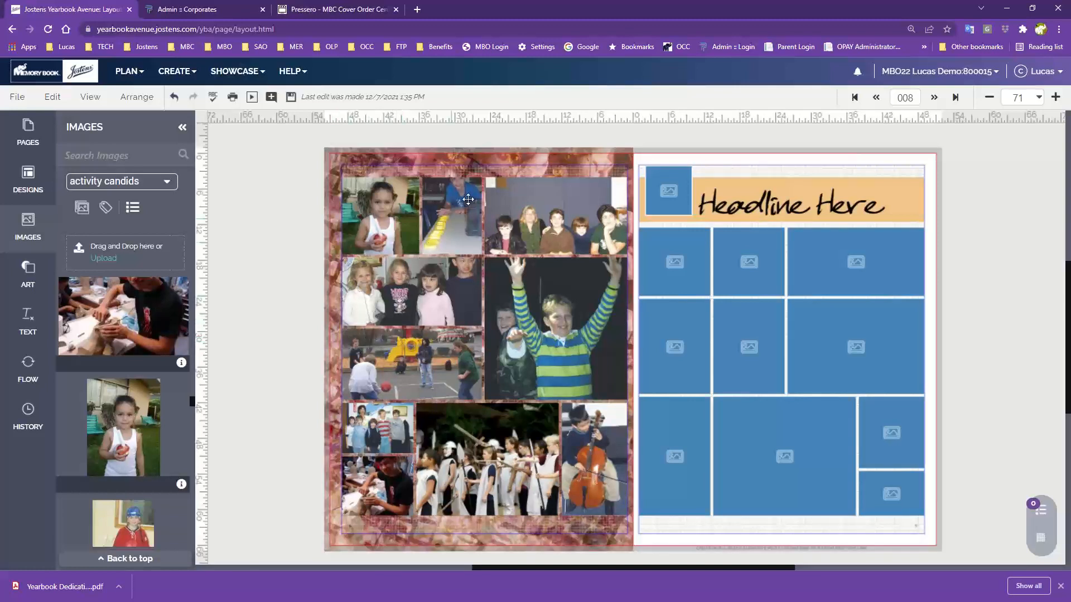
Examine at 150% zoom how the boy in blue and seated group photos are cropped in page 008's top-row frames
{"action": "left_click", "coordinate": [1055, 97]}
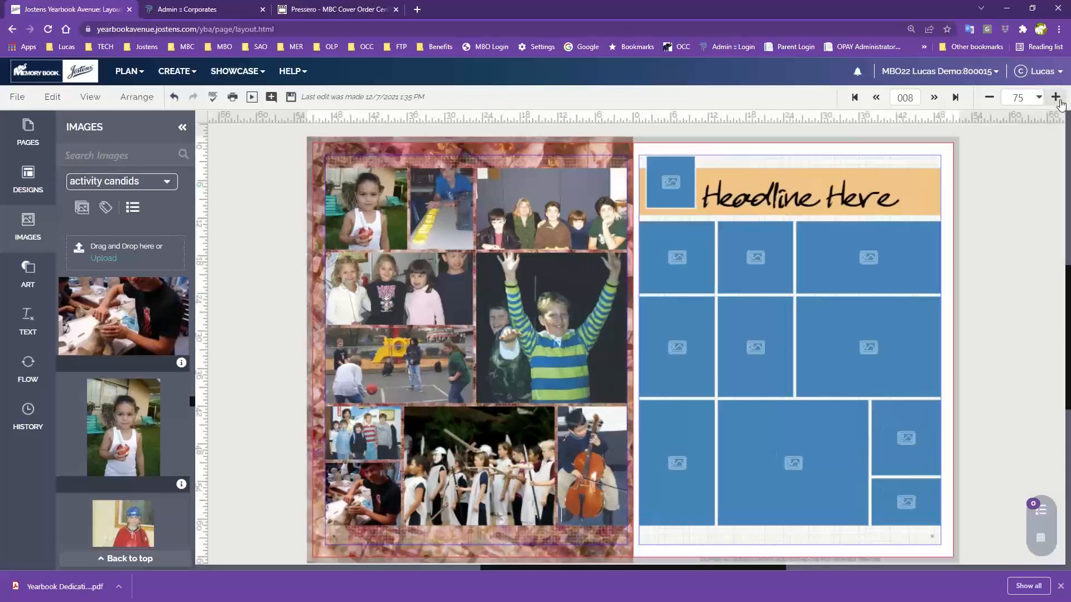
{"action": "left_click", "coordinate": [1056, 97]}
{"action": "left_click", "coordinate": [1055, 98]}
{"action": "left_click", "coordinate": [1056, 98]}
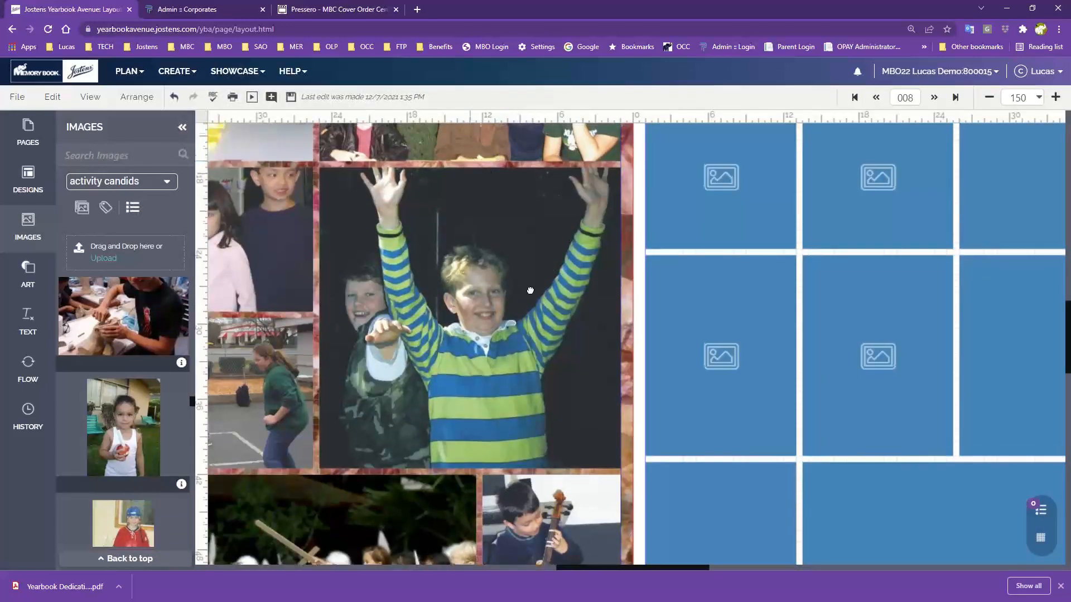
{"action": "left_click_drag", "start_coordinate": [530, 291], "coordinate": [730, 363]}
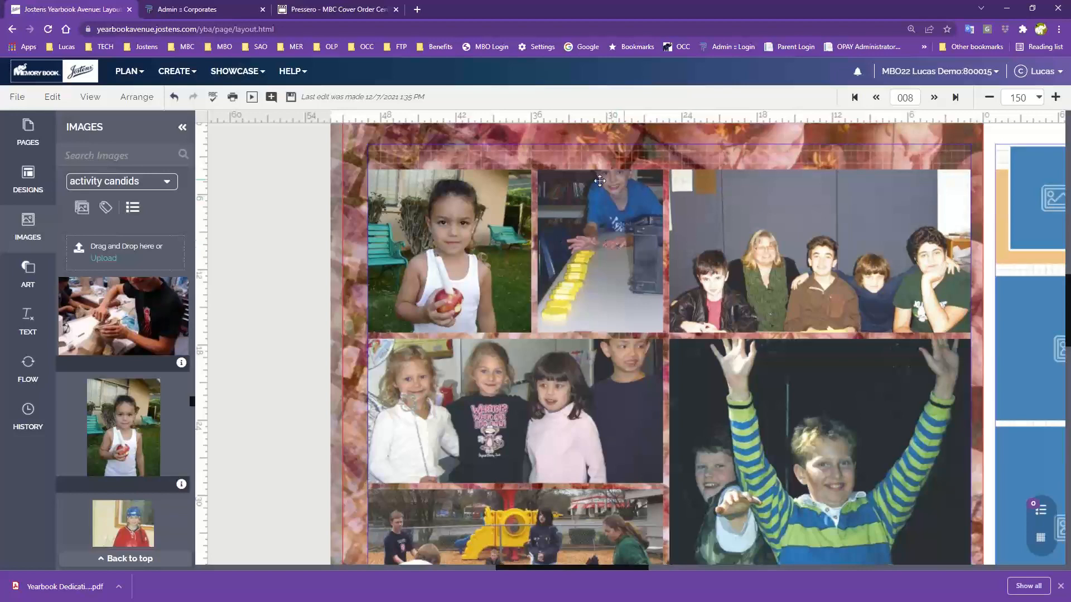
{"action": "scroll", "coordinate": [608, 237], "scroll_direction": "up", "scroll_amount": 1}
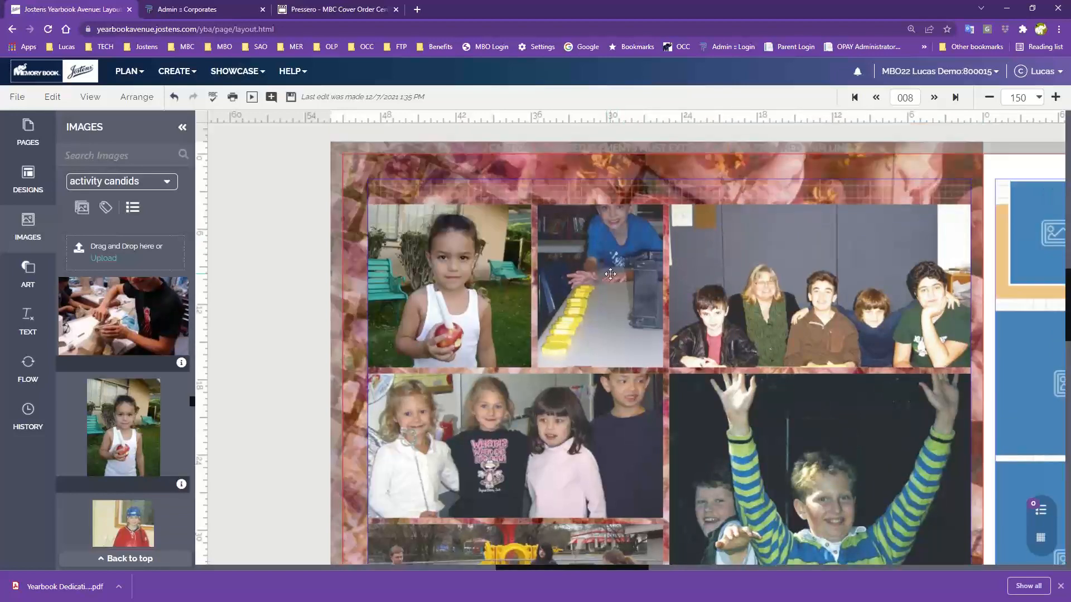
{"action": "left_click", "coordinate": [595, 245]}
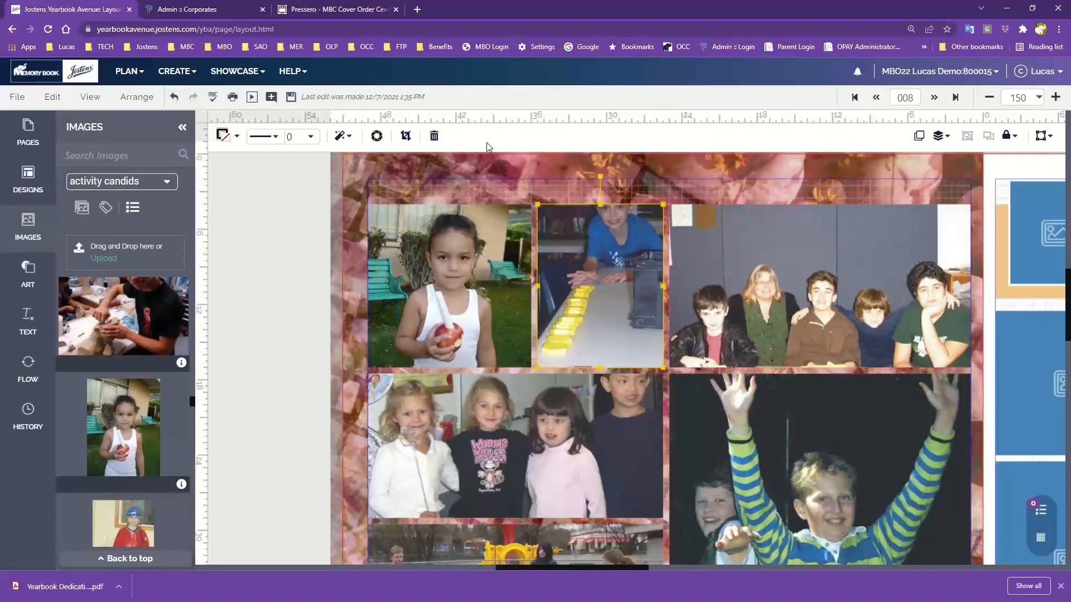
{"action": "left_click_drag", "start_coordinate": [935, 267], "coordinate": [561, 318]}
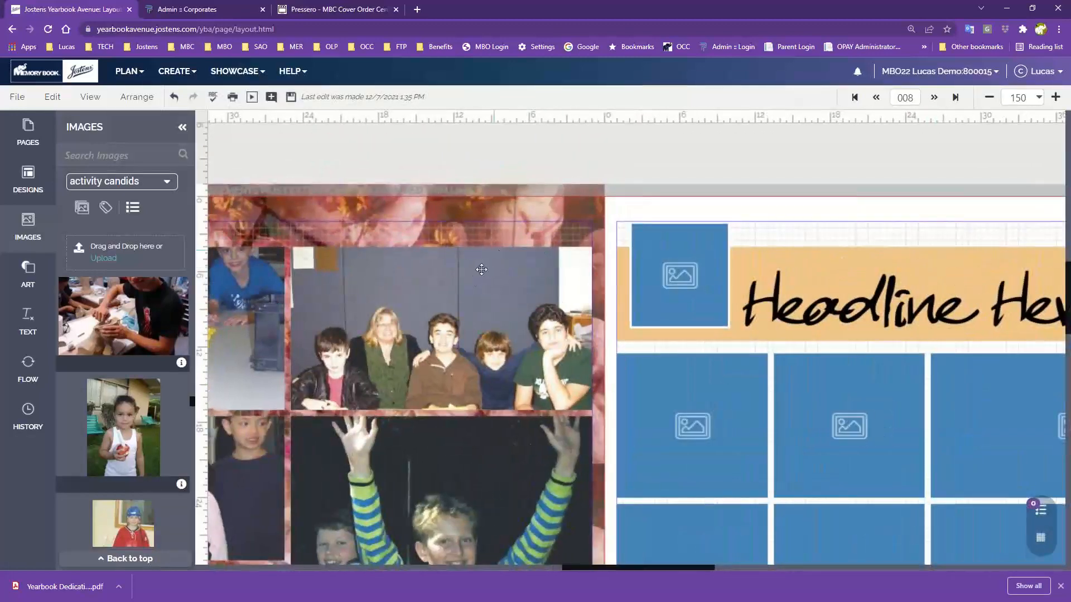
{"action": "left_click", "coordinate": [439, 284]}
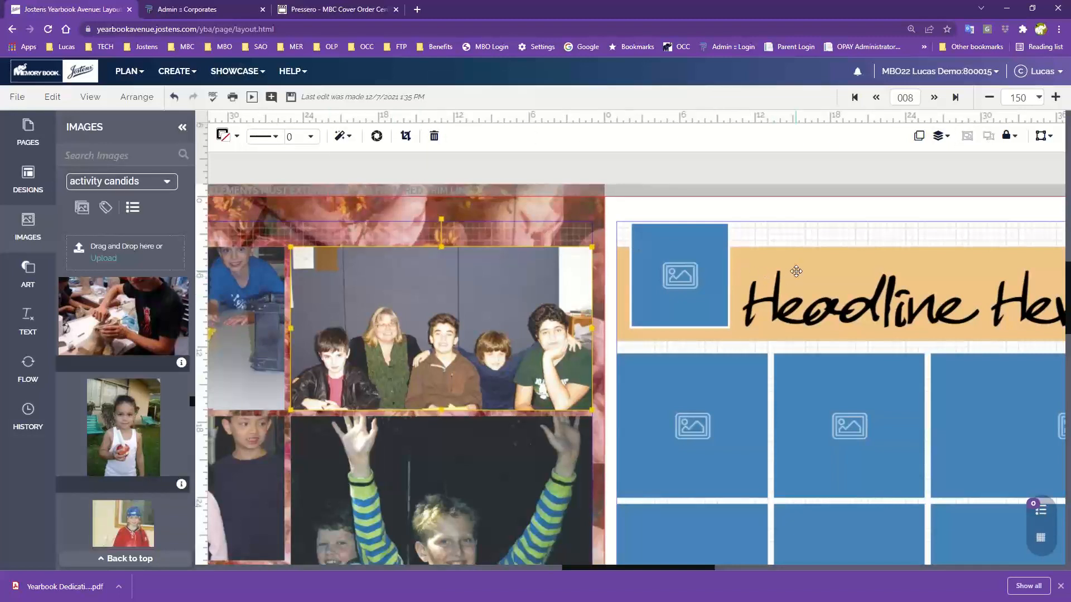
Try the CS Dill fill on the facing page's headline band and replace it with the dark grey from the Organic colors
{"action": "left_click", "coordinate": [776, 303]}
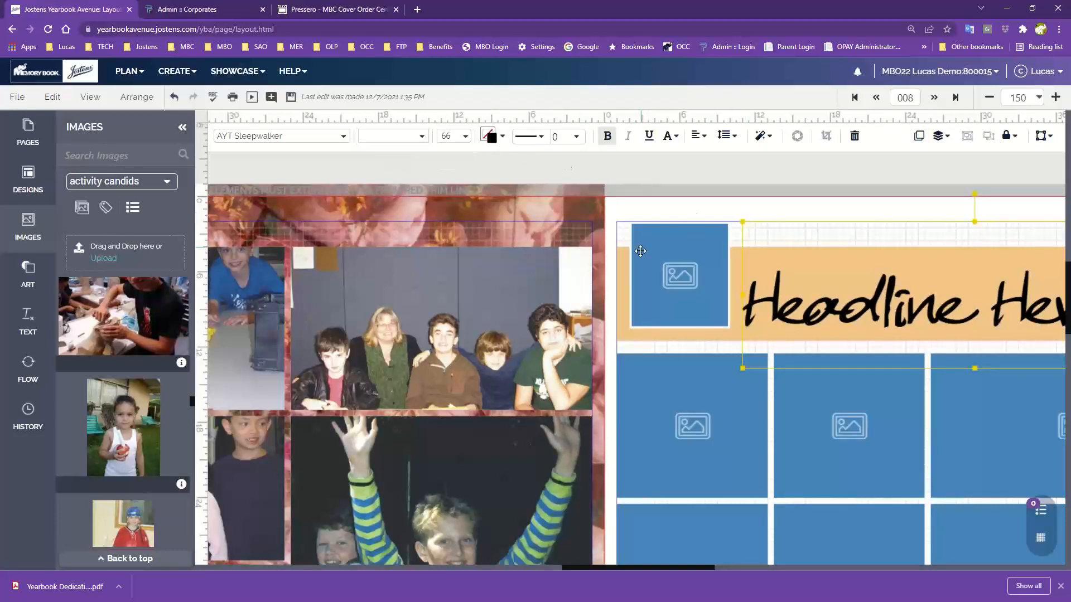
{"action": "left_click", "coordinate": [619, 257]}
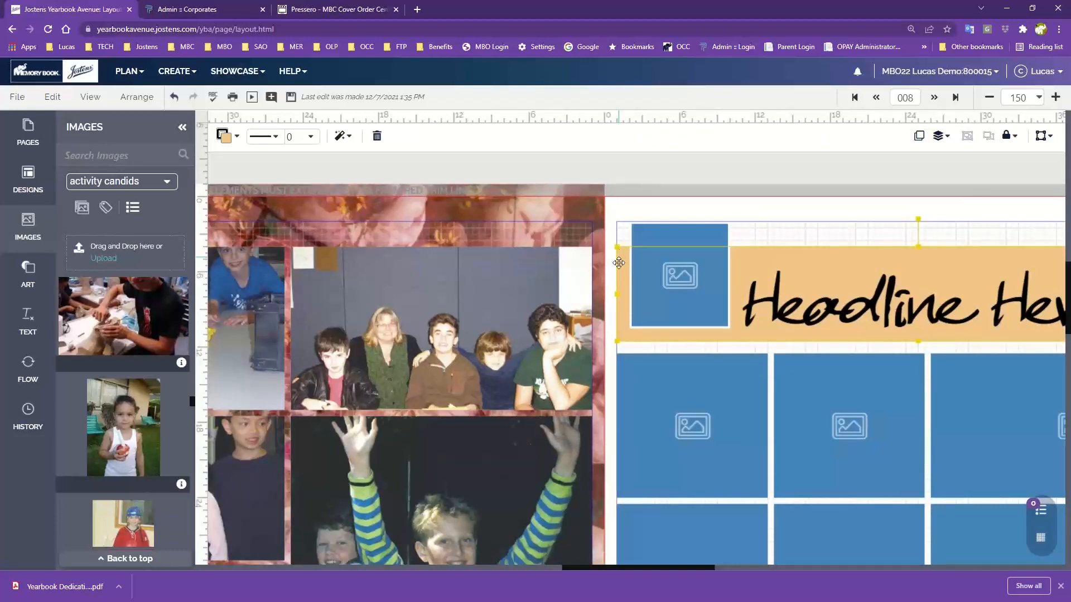
{"action": "left_click", "coordinate": [224, 136]}
{"action": "left_click", "coordinate": [249, 352]}
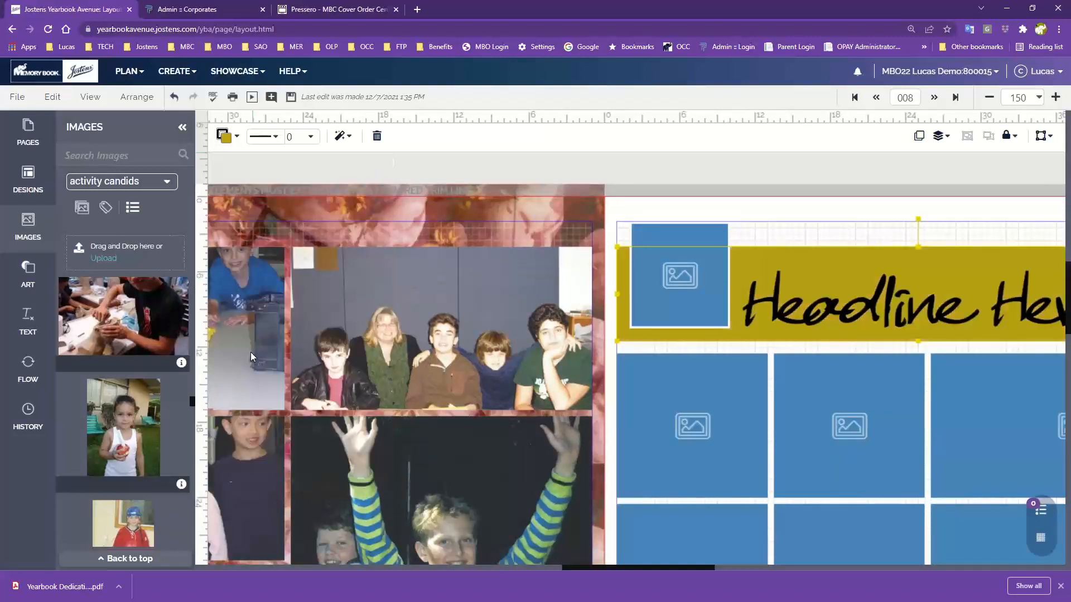
{"action": "left_click", "coordinate": [230, 141]}
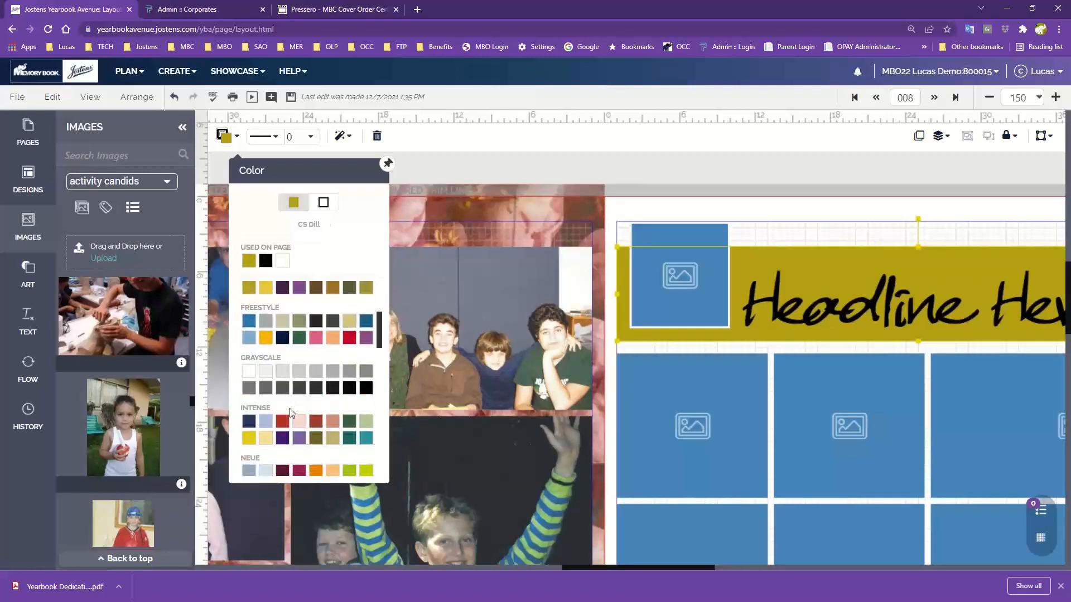
{"action": "scroll", "coordinate": [293, 410], "scroll_direction": "down", "scroll_amount": 1}
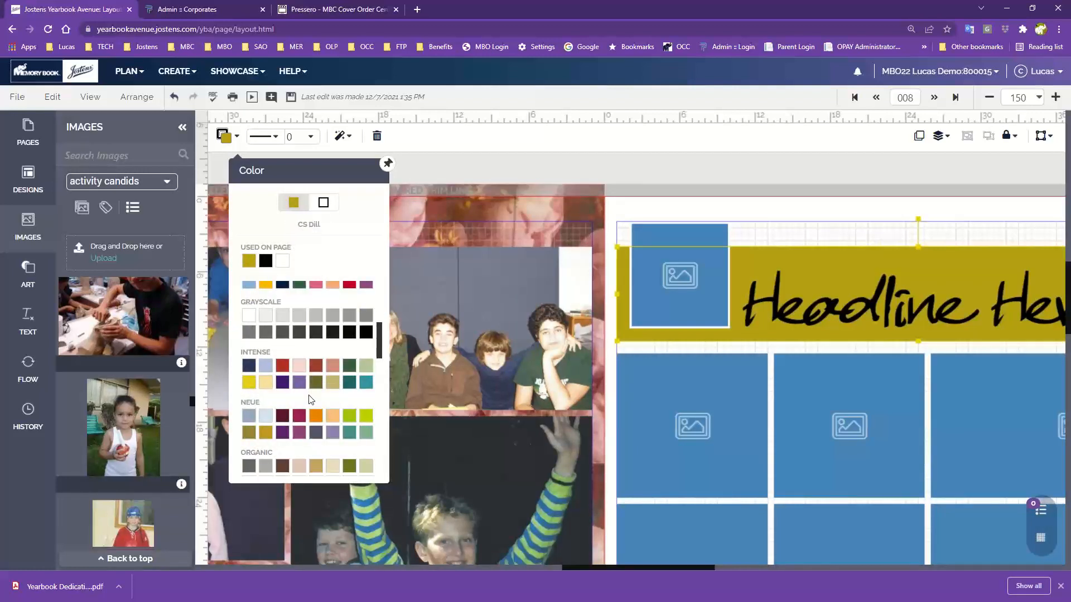
{"action": "scroll", "coordinate": [299, 406], "scroll_direction": "down", "scroll_amount": 2}
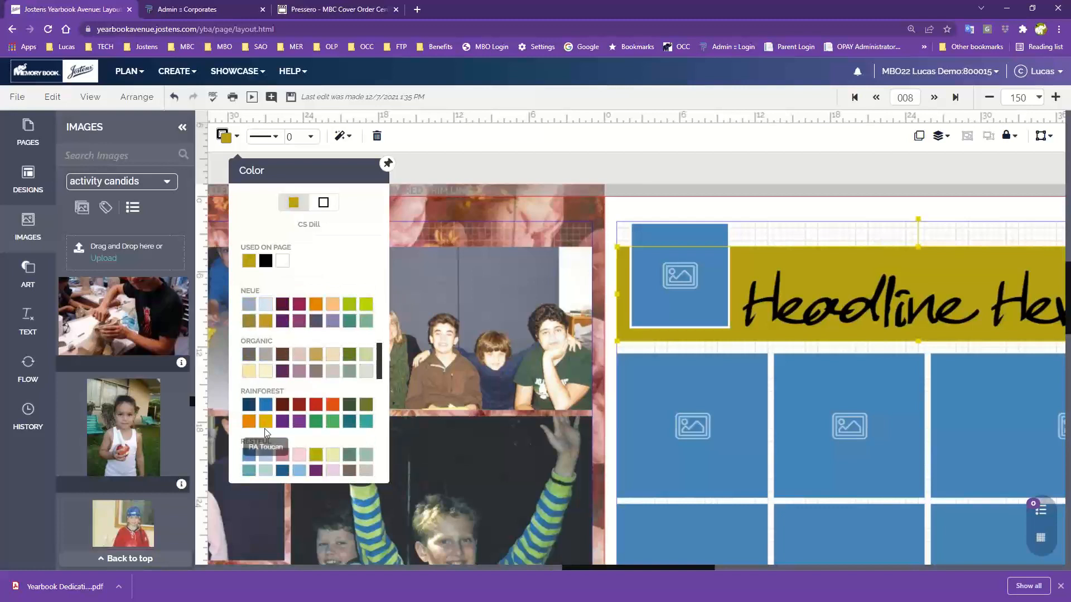
{"action": "left_click", "coordinate": [249, 354]}
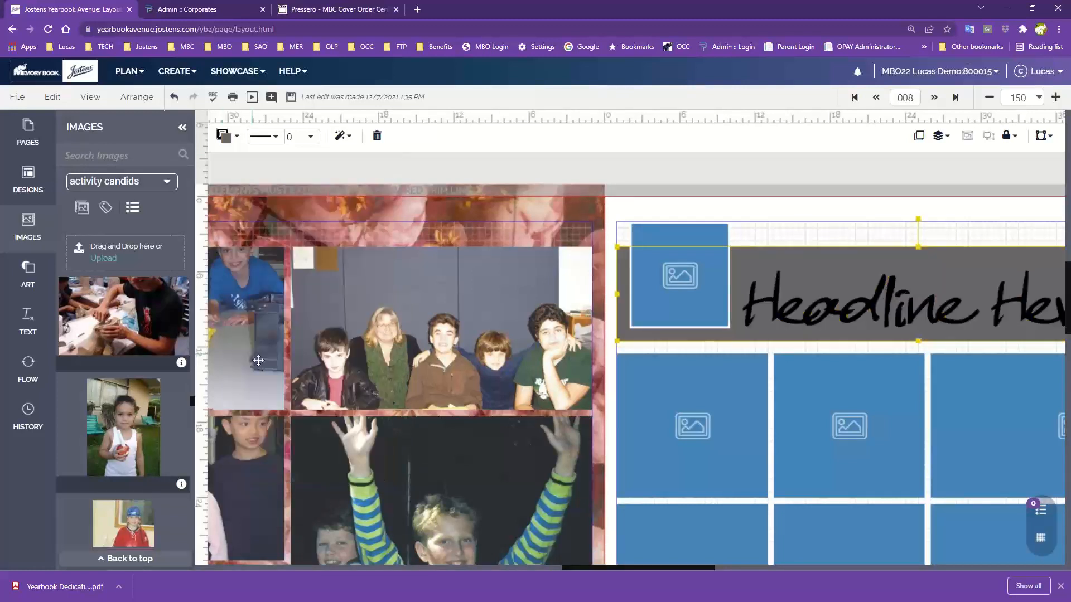
Change the "Headline Here" text color to white and deselect the headline
{"action": "left_click", "coordinate": [885, 310]}
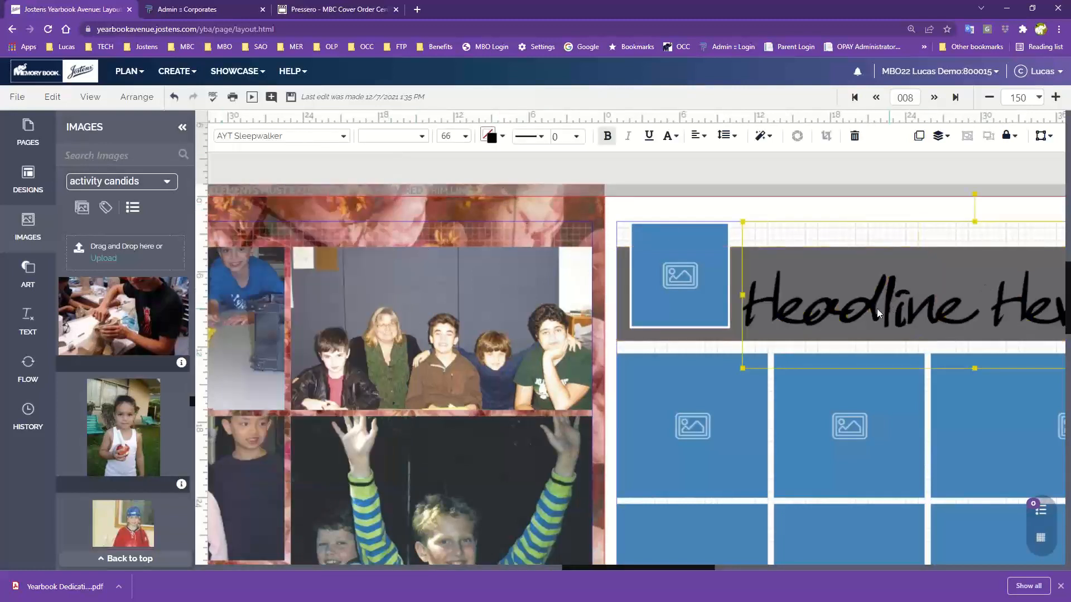
{"action": "left_click", "coordinate": [489, 136]}
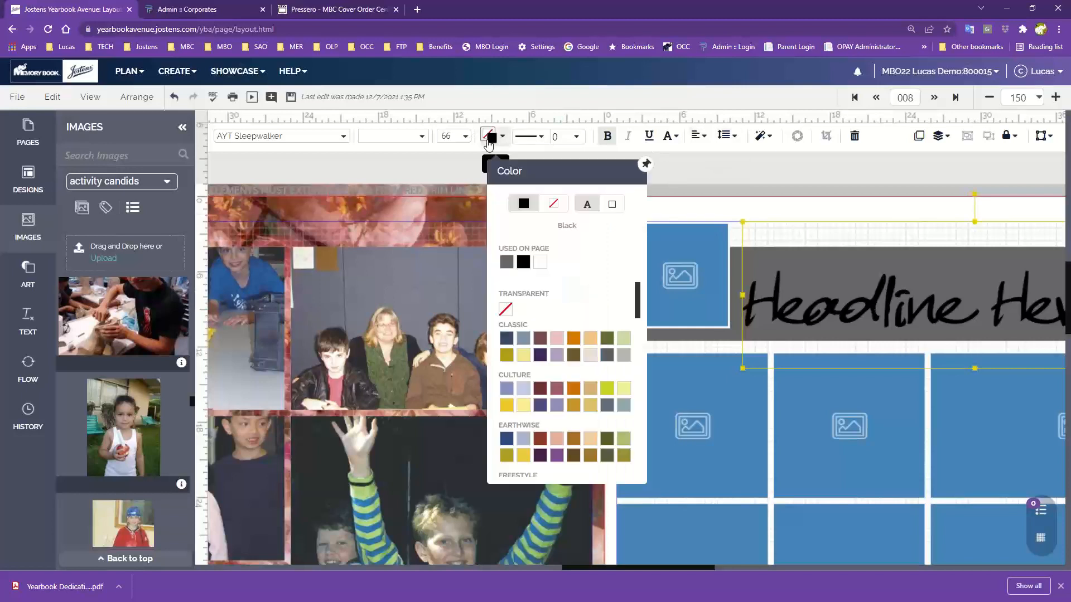
{"action": "left_click", "coordinate": [540, 262]}
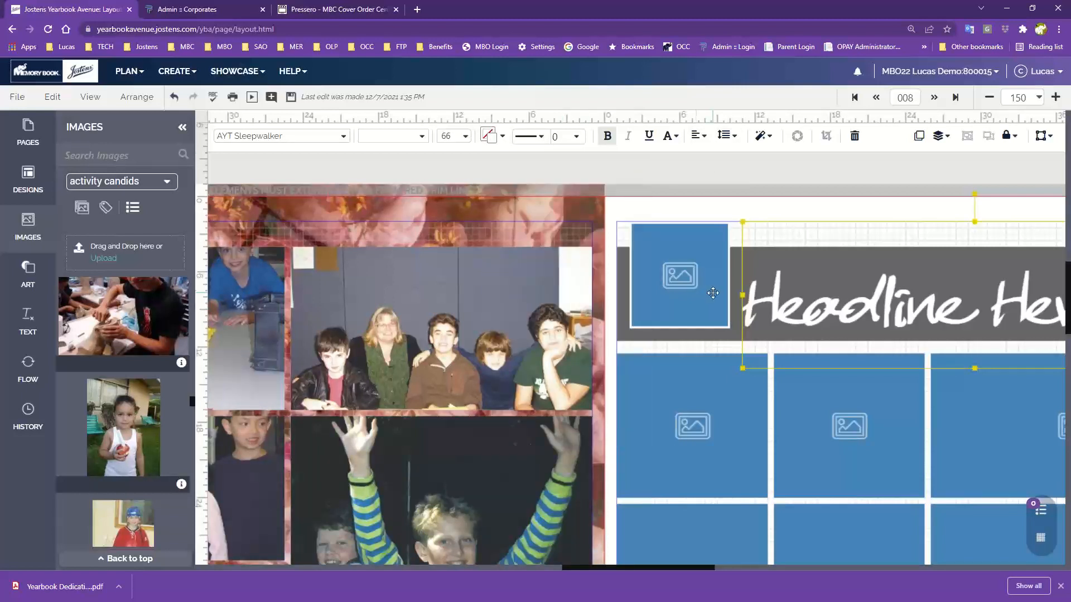
{"action": "left_click", "coordinate": [627, 165]}
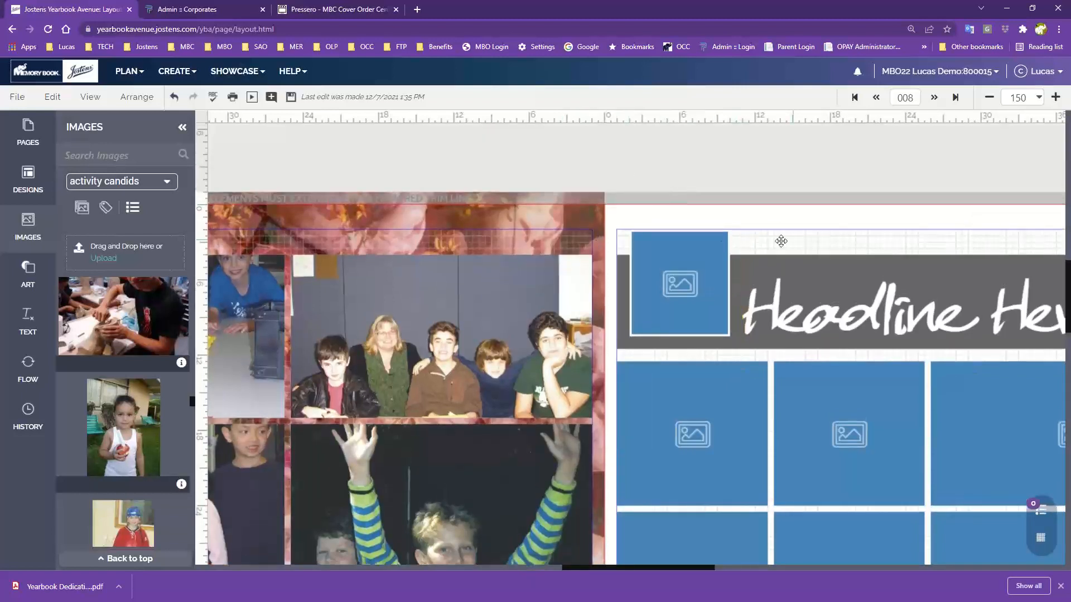
Shift the boy in blue photo downward within its crop on page 008 so his whole head fits inside the frame
{"action": "left_click_drag", "start_coordinate": [688, 567], "coordinate": [634, 576]}
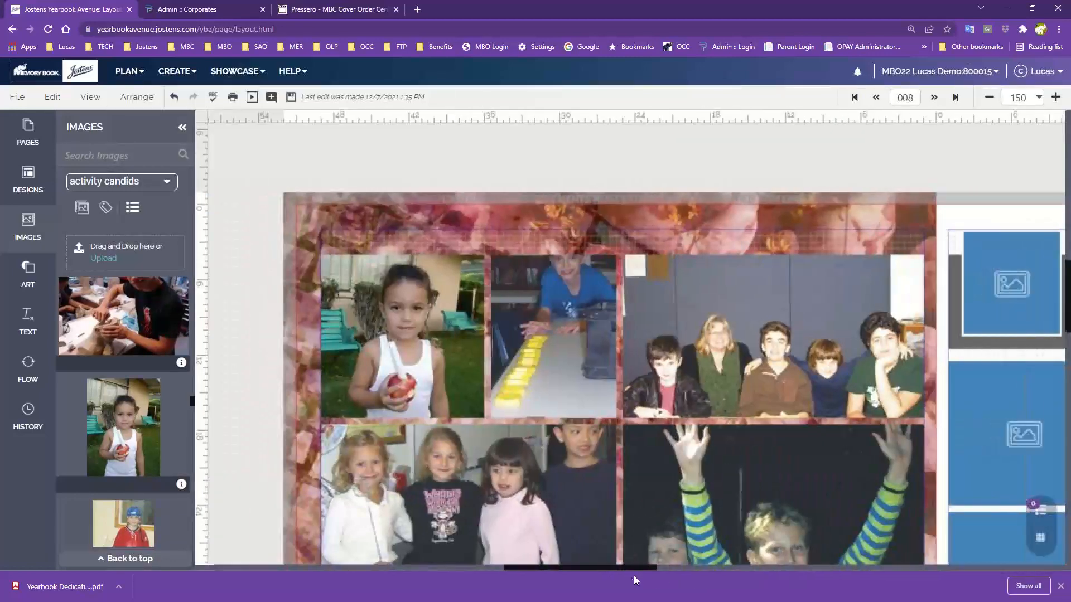
{"action": "left_click", "coordinate": [581, 300]}
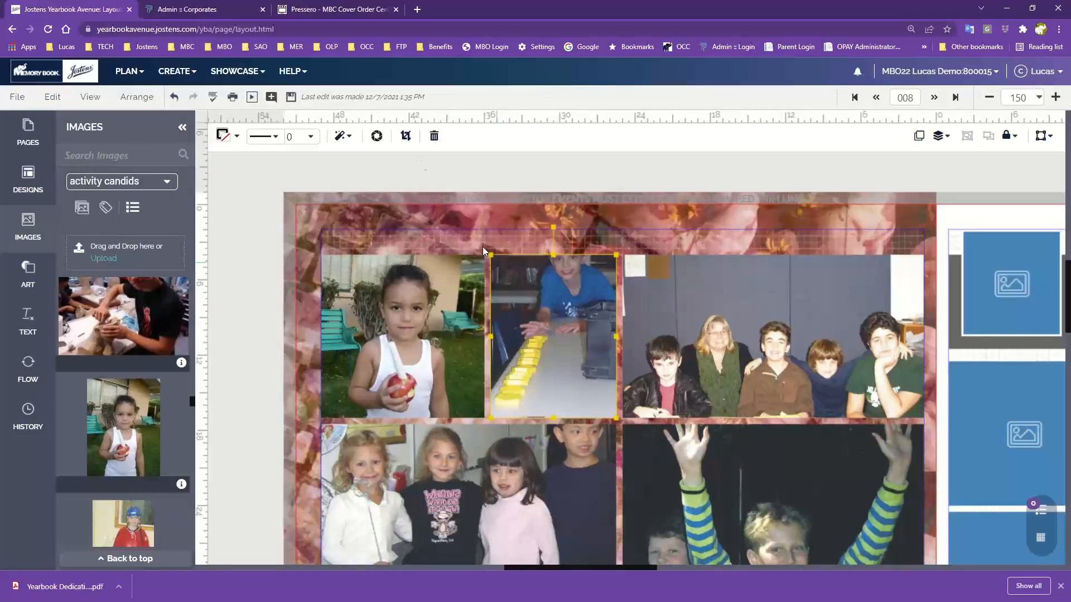
{"action": "left_click", "coordinate": [405, 137]}
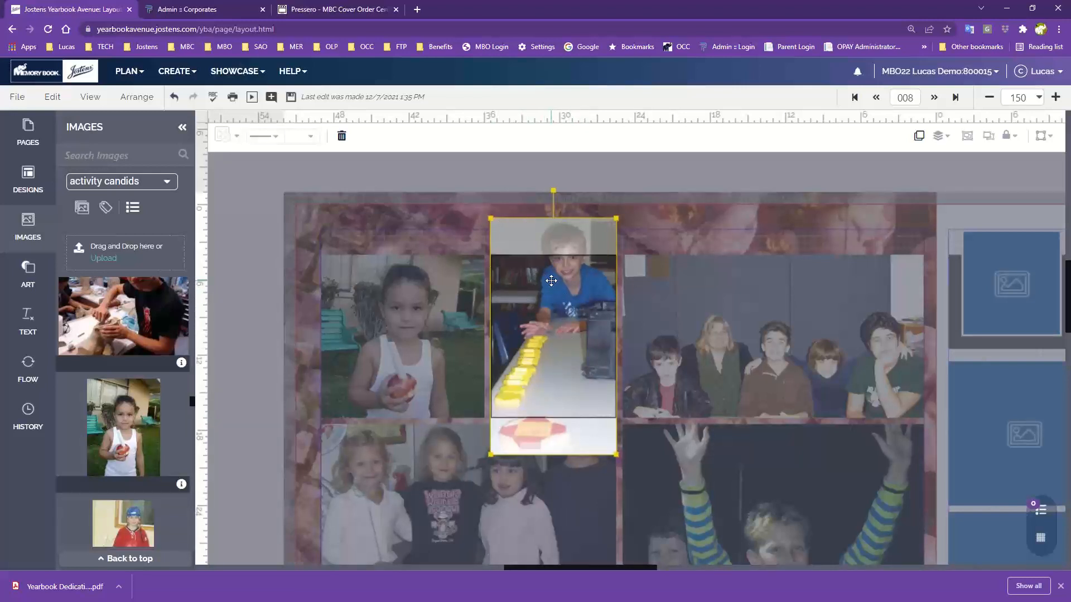
{"action": "left_click_drag", "start_coordinate": [552, 281], "coordinate": [551, 319]}
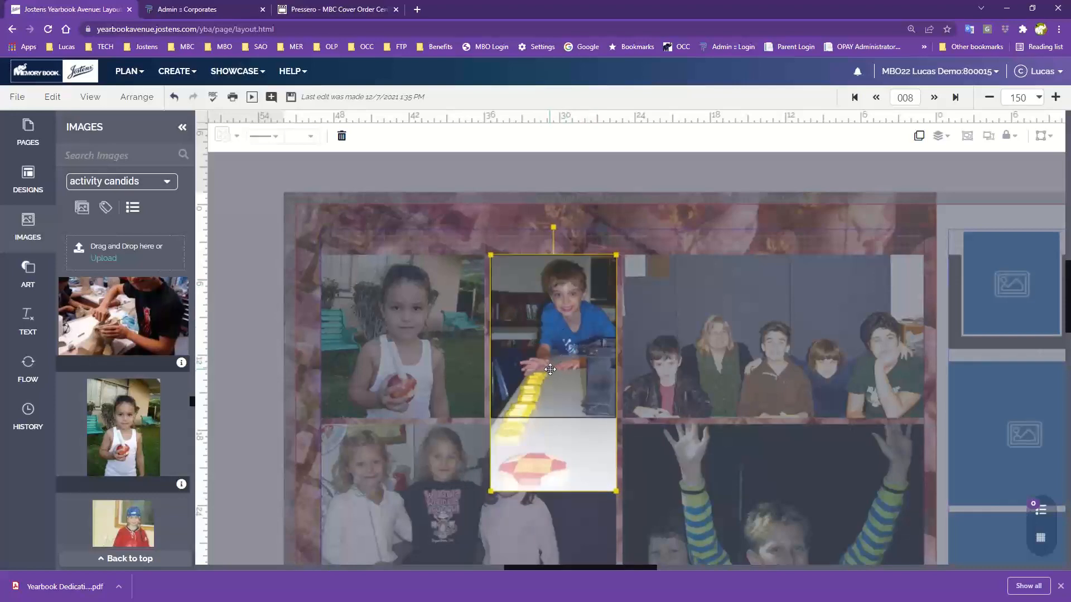
Examine the full uncropped image of the boy in the blue shirt against its frame on page 8
{"action": "left_click", "coordinate": [624, 233]}
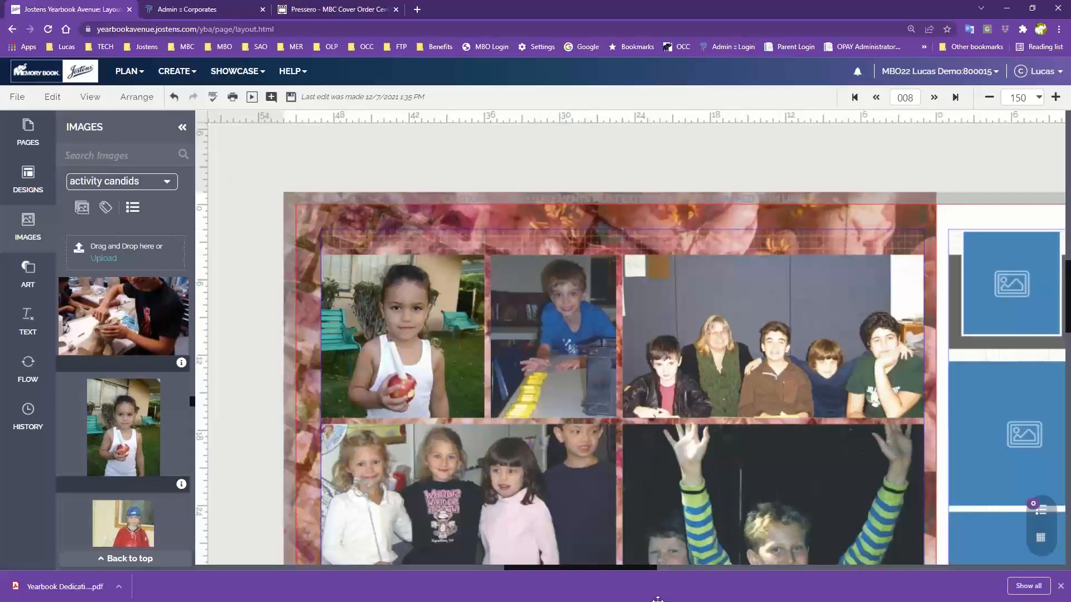
{"action": "scroll", "coordinate": [639, 337], "scroll_direction": "down", "scroll_amount": 2}
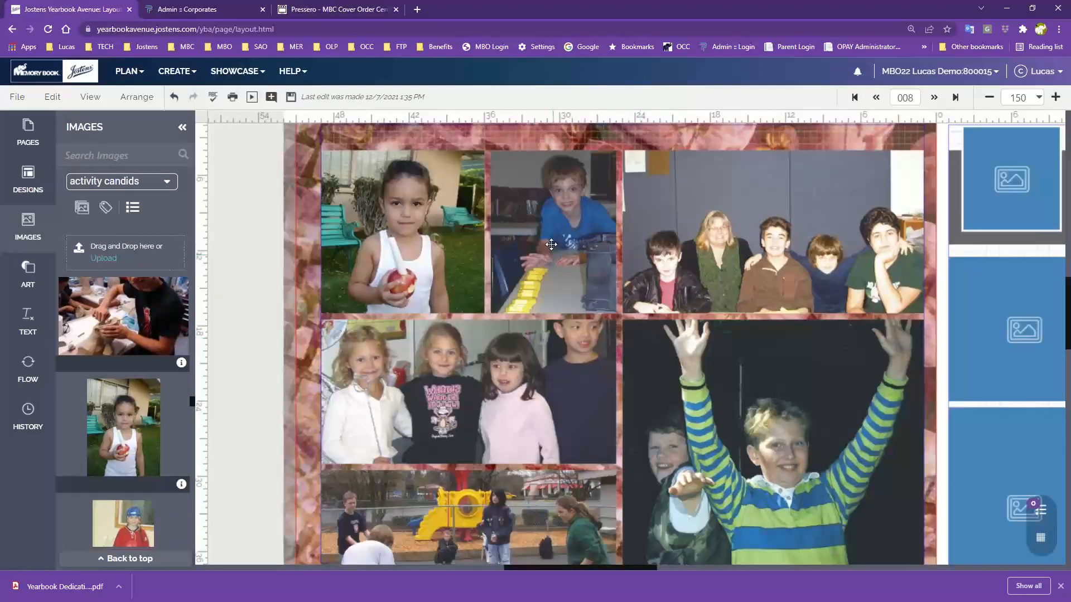
{"action": "double_click", "coordinate": [552, 246]}
{"action": "scroll", "coordinate": [560, 270], "scroll_direction": "down", "scroll_amount": 2}
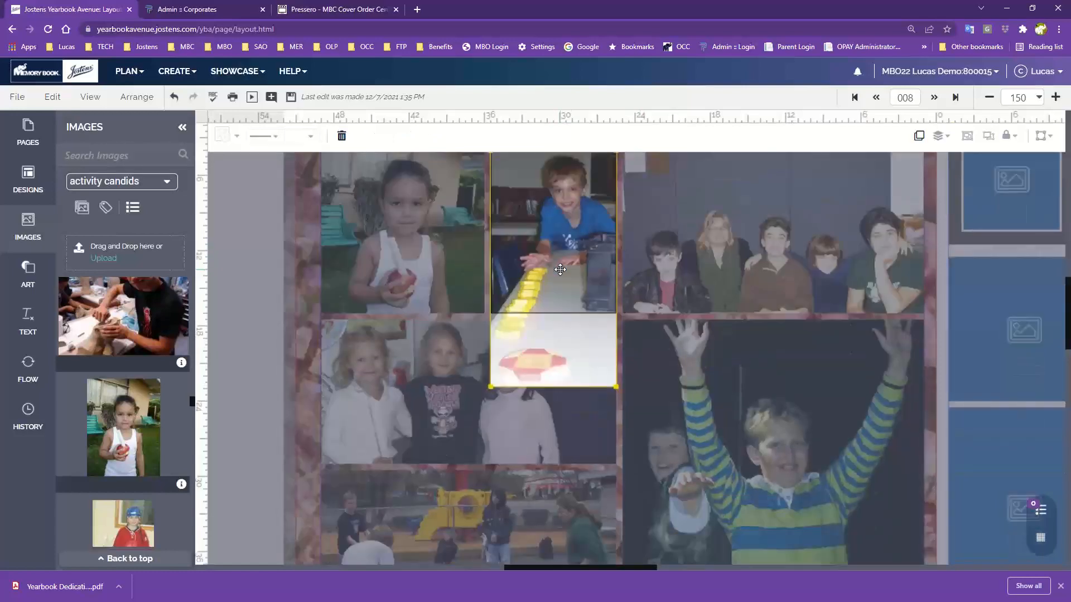
{"action": "scroll", "coordinate": [560, 270], "scroll_direction": "up", "scroll_amount": 1}
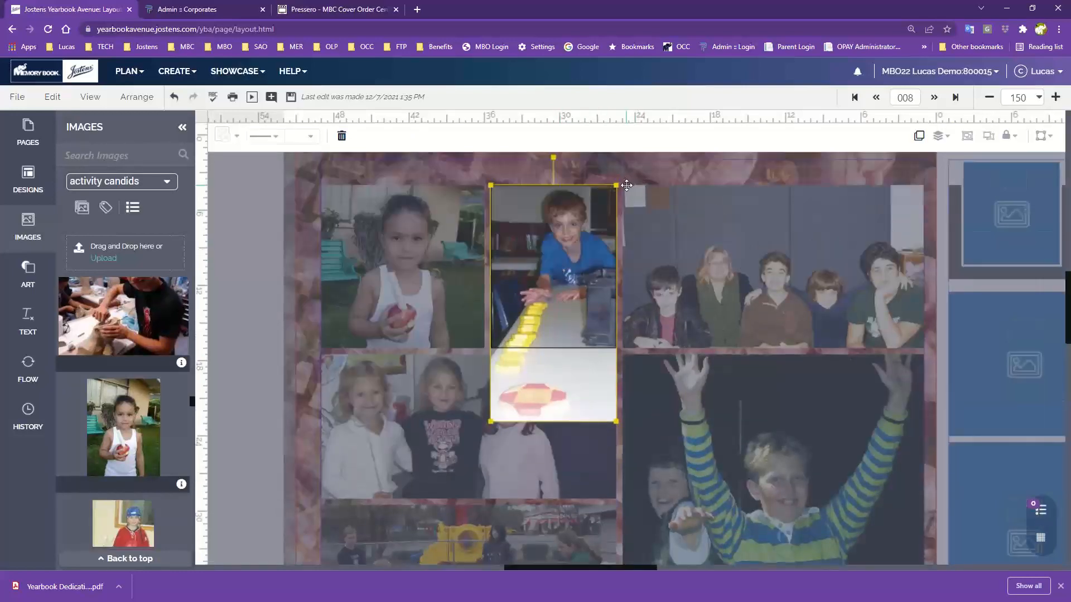
{"action": "scroll", "coordinate": [579, 274], "scroll_direction": "up", "scroll_amount": 1}
{"action": "left_click", "coordinate": [516, 216]}
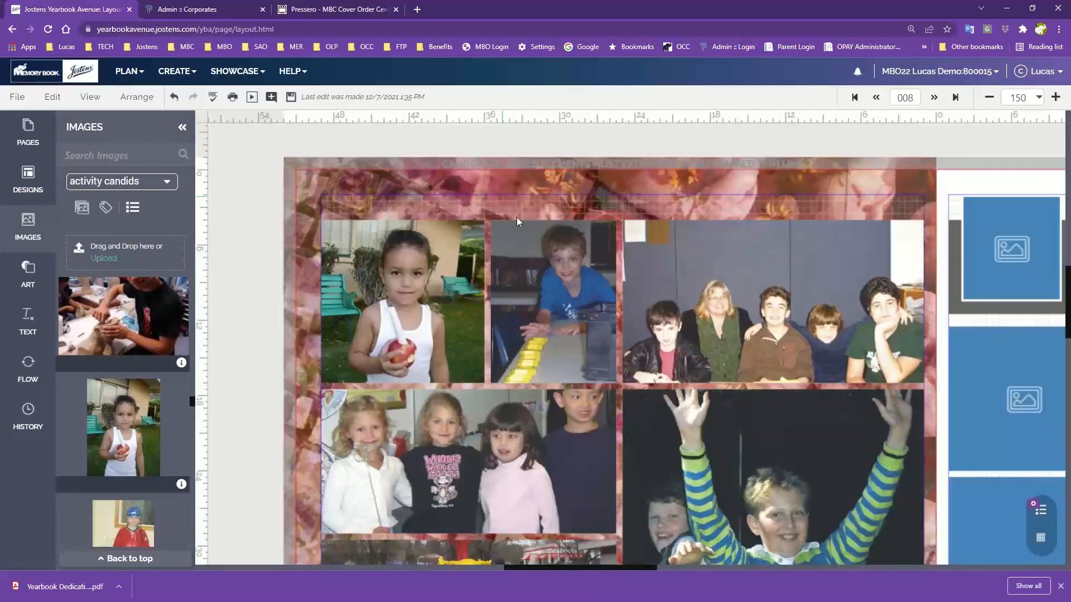
{"action": "double_click", "coordinate": [547, 266]}
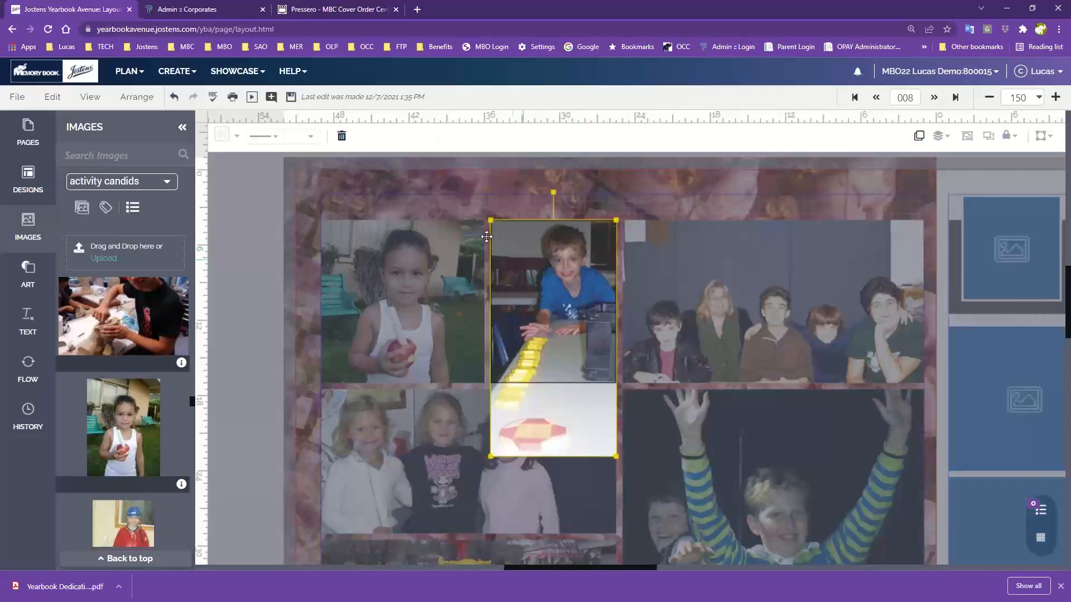
{"action": "left_click", "coordinate": [533, 206]}
{"action": "left_click", "coordinate": [552, 255]}
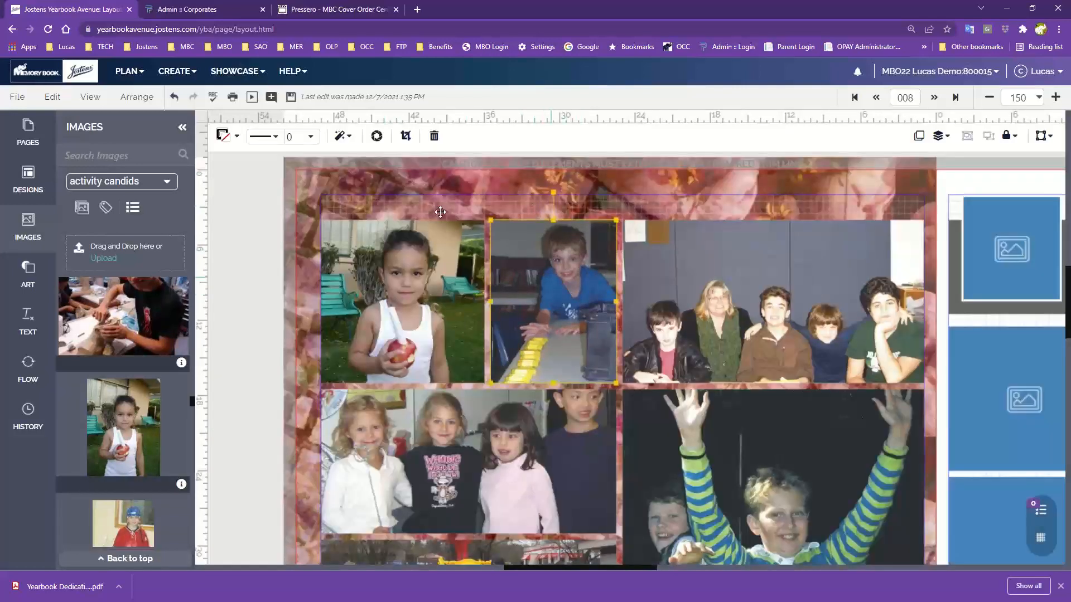
Enlarge the image of the boy in the blue shirt slightly within its frame, then leave crop editing
{"action": "double_click", "coordinate": [559, 290]}
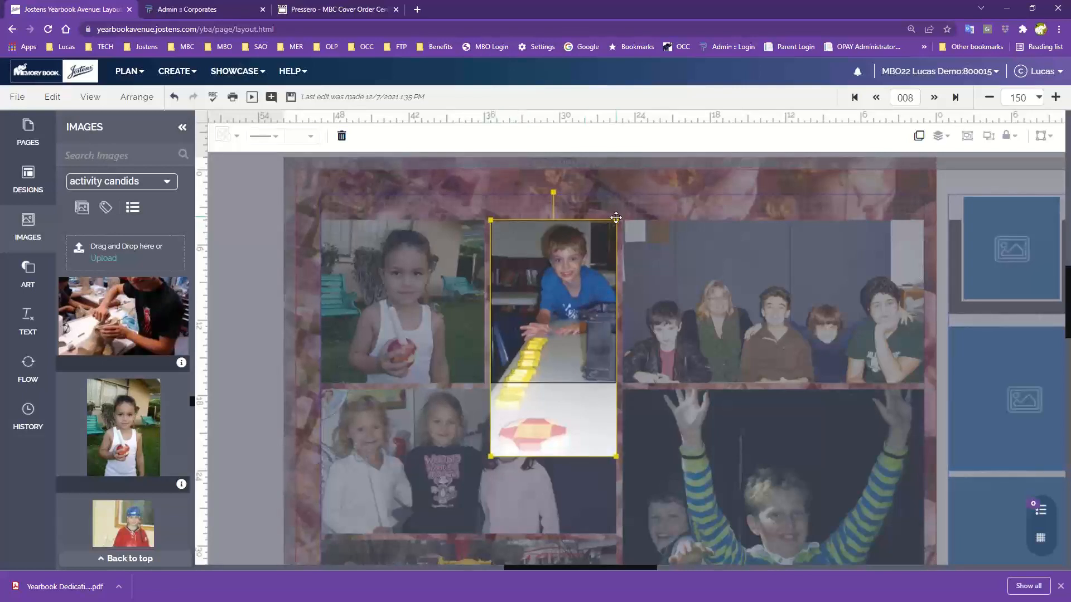
{"action": "left_click_drag", "start_coordinate": [617, 220], "coordinate": [617, 218]}
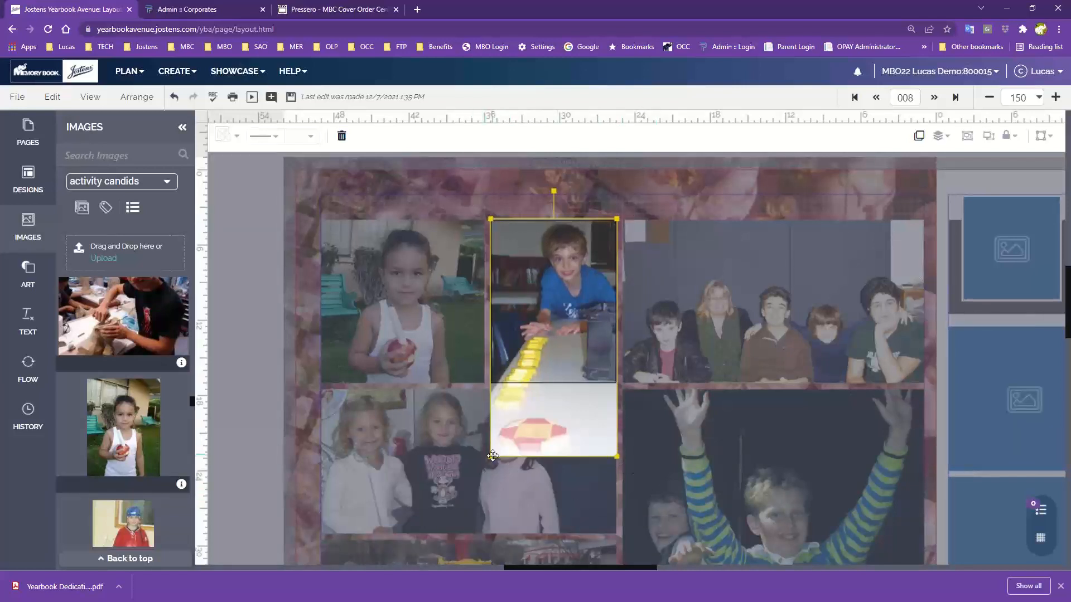
{"action": "left_click_drag", "start_coordinate": [492, 456], "coordinate": [486, 464]}
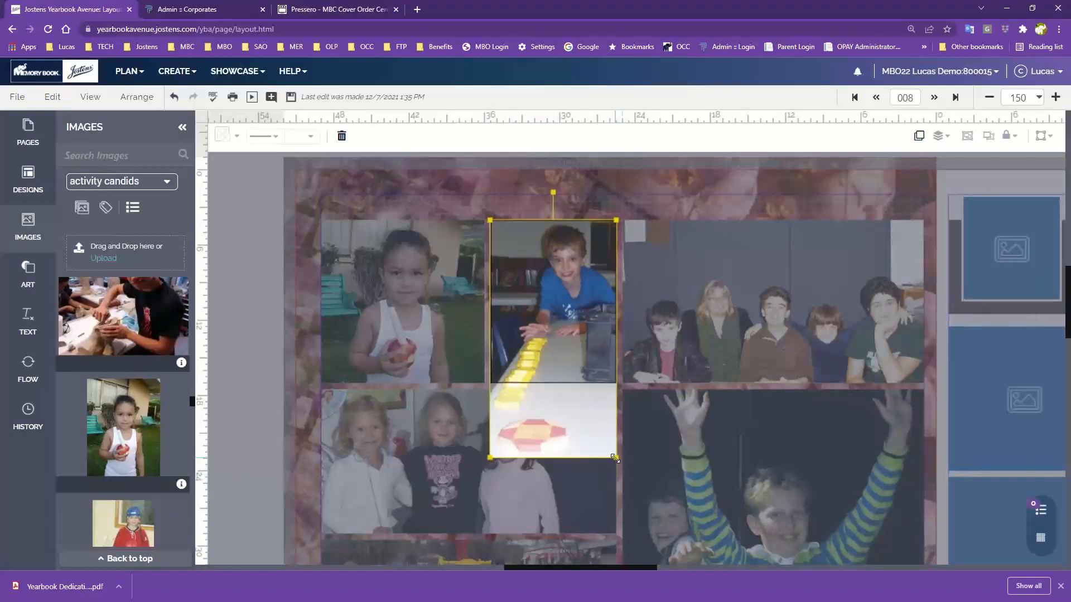
{"action": "scroll", "coordinate": [663, 428], "scroll_direction": "down", "scroll_amount": 1}
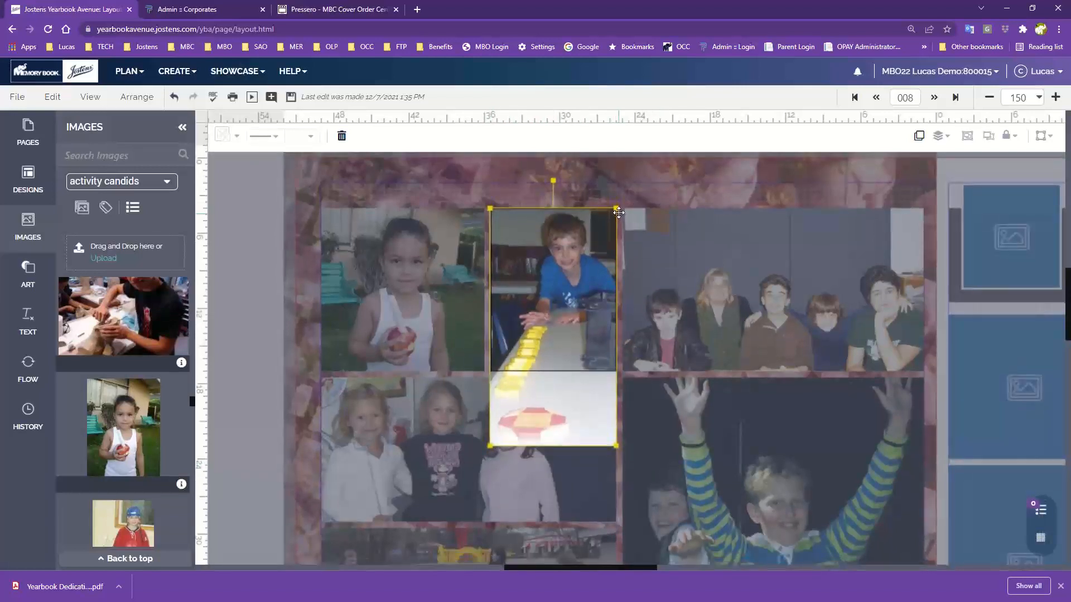
{"action": "scroll", "coordinate": [732, 160], "scroll_direction": "up", "scroll_amount": 1}
{"action": "left_click_drag", "start_coordinate": [731, 160], "coordinate": [609, 239]}
{"action": "left_click", "coordinate": [633, 226]}
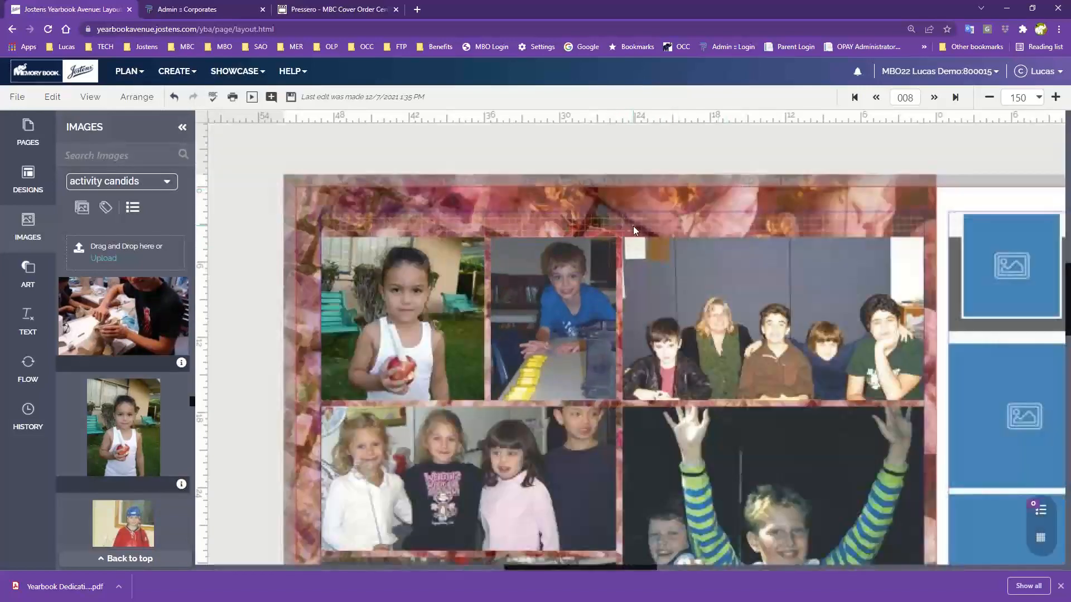
Extend the frame of the blue-shirt boy's photo upward, past the tops of the neighbouring photos
{"action": "left_click", "coordinate": [587, 287]}
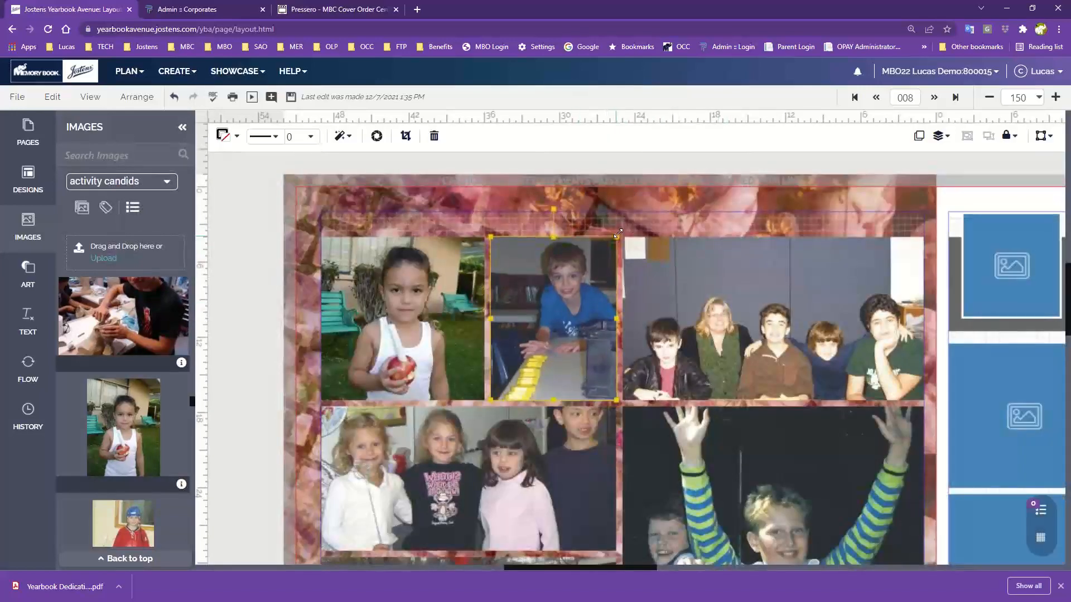
{"action": "left_click_drag", "start_coordinate": [616, 238], "coordinate": [657, 228]}
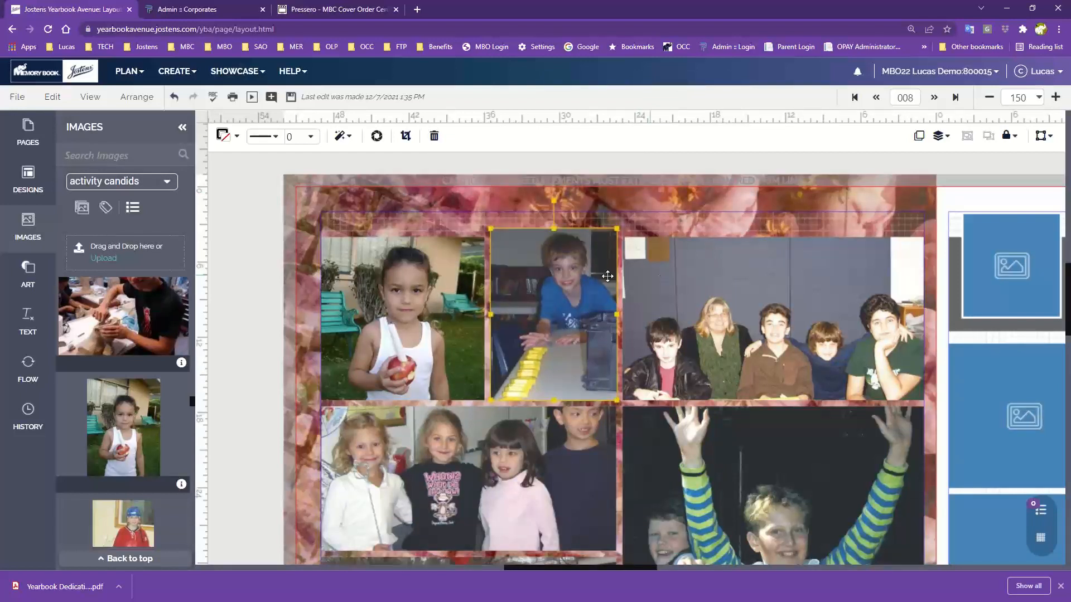
{"action": "left_click_drag", "start_coordinate": [618, 229], "coordinate": [661, 260]}
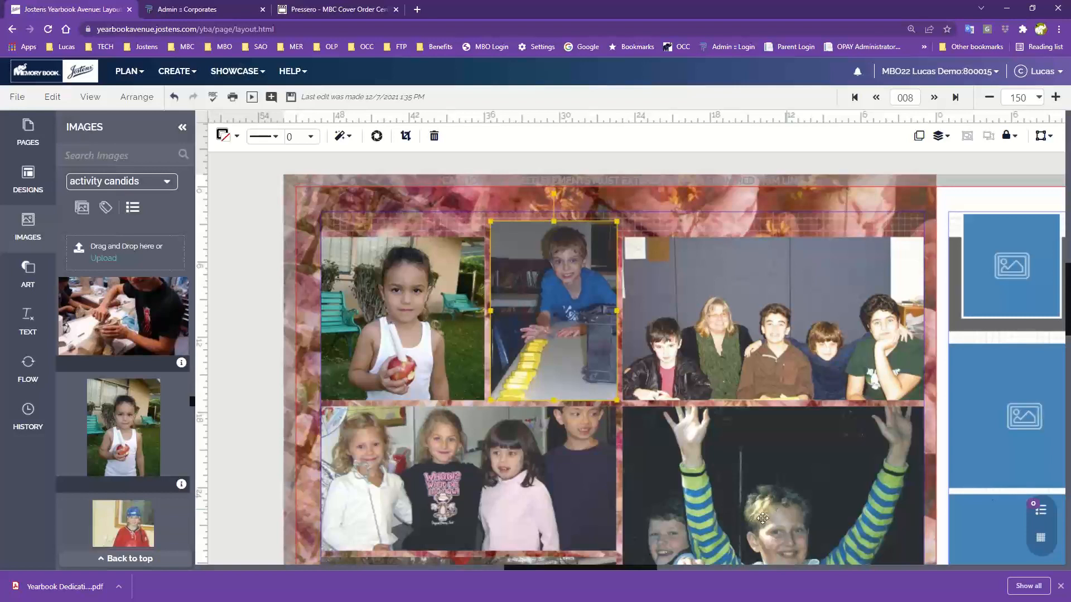
Inspect the uncropped image of the four children standing together in the second row
{"action": "left_click", "coordinate": [989, 99]}
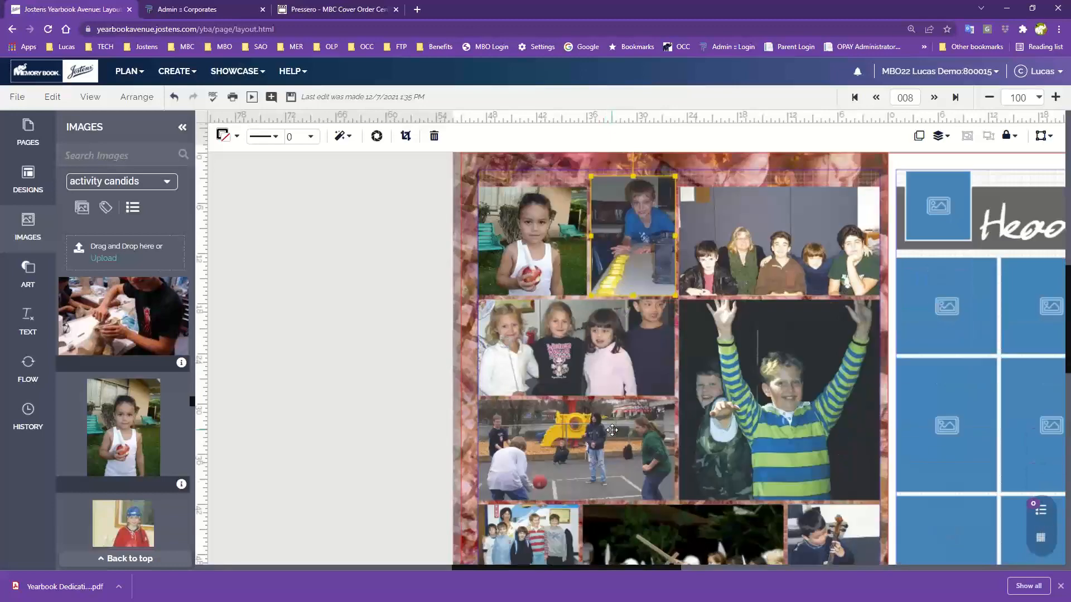
{"action": "double_click", "coordinate": [600, 345]}
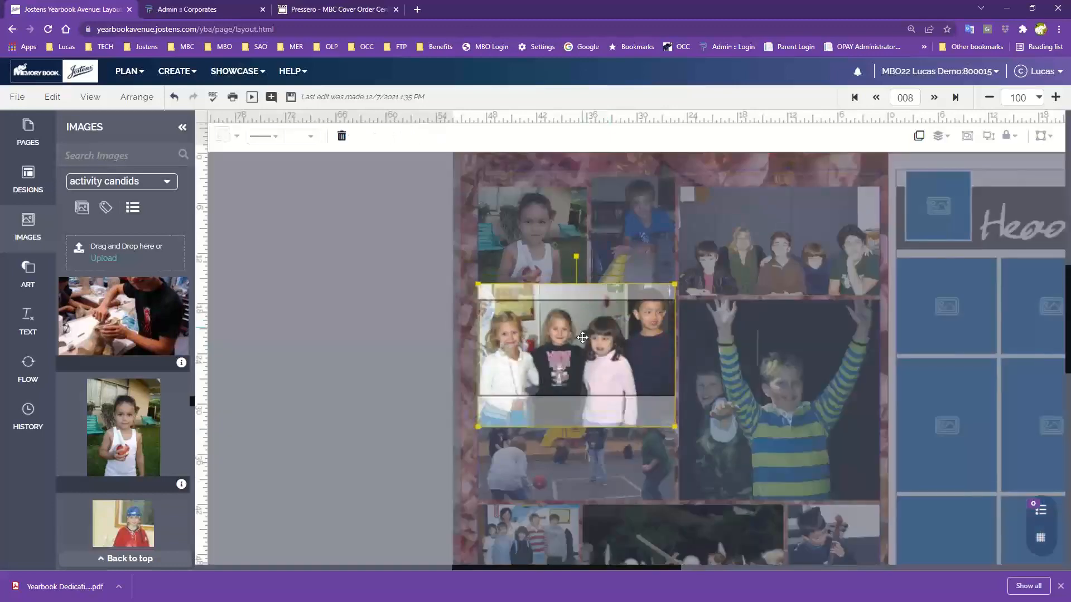
{"action": "left_click", "coordinate": [408, 339]}
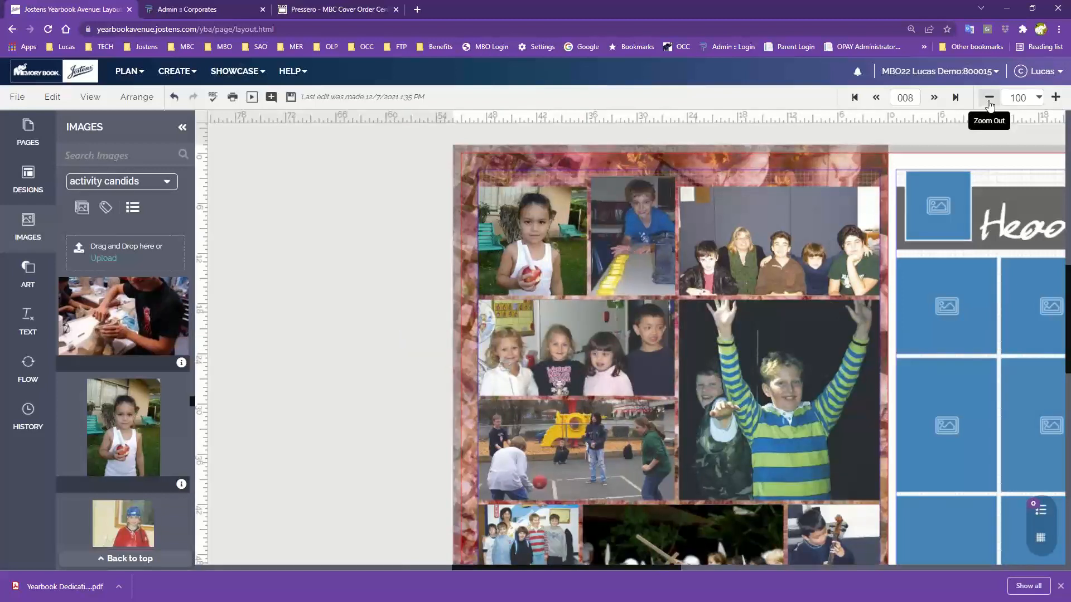
Apply Candids design 3056 to page 8 without retaining the existing content
{"action": "left_click", "coordinate": [27, 184]}
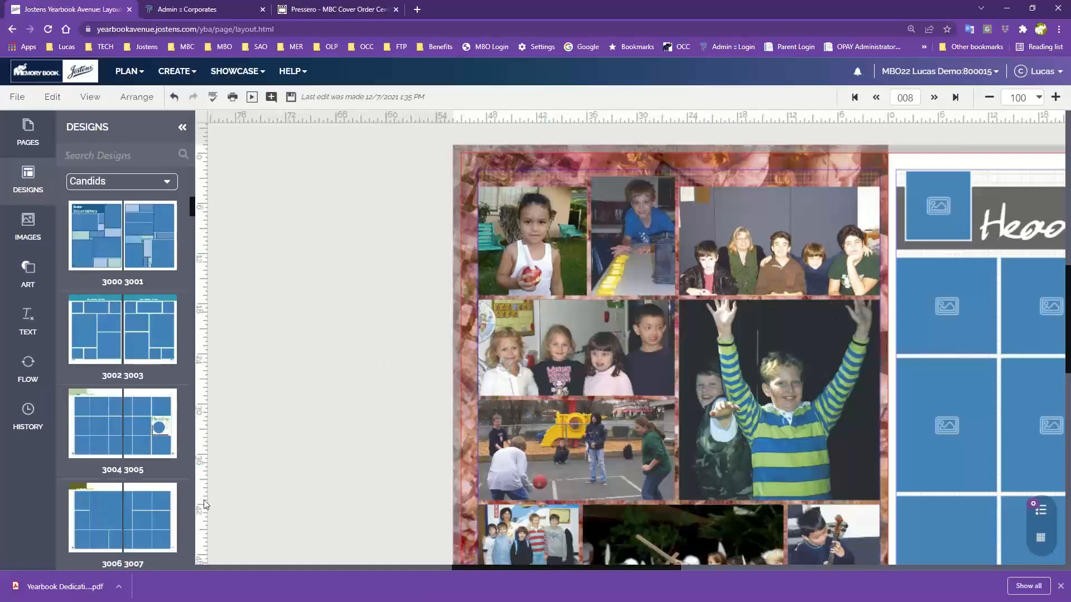
{"action": "scroll", "coordinate": [98, 434], "scroll_direction": "down", "scroll_amount": 1}
{"action": "scroll", "coordinate": [98, 434], "scroll_direction": "down", "scroll_amount": 10}
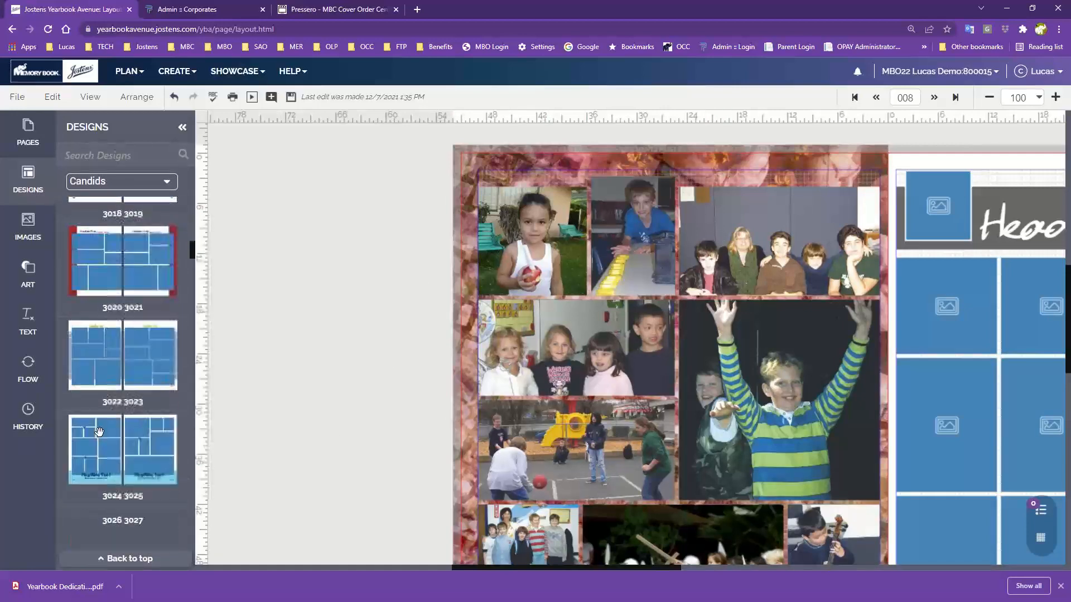
{"action": "scroll", "coordinate": [100, 437], "scroll_direction": "down", "scroll_amount": 12}
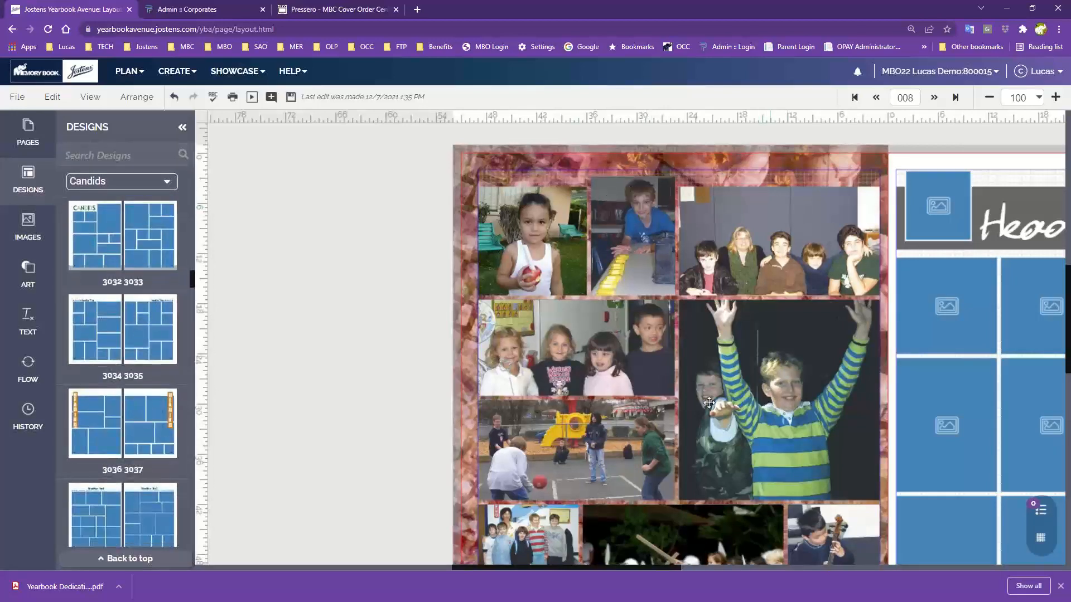
{"action": "scroll", "coordinate": [107, 367], "scroll_direction": "down", "scroll_amount": 4}
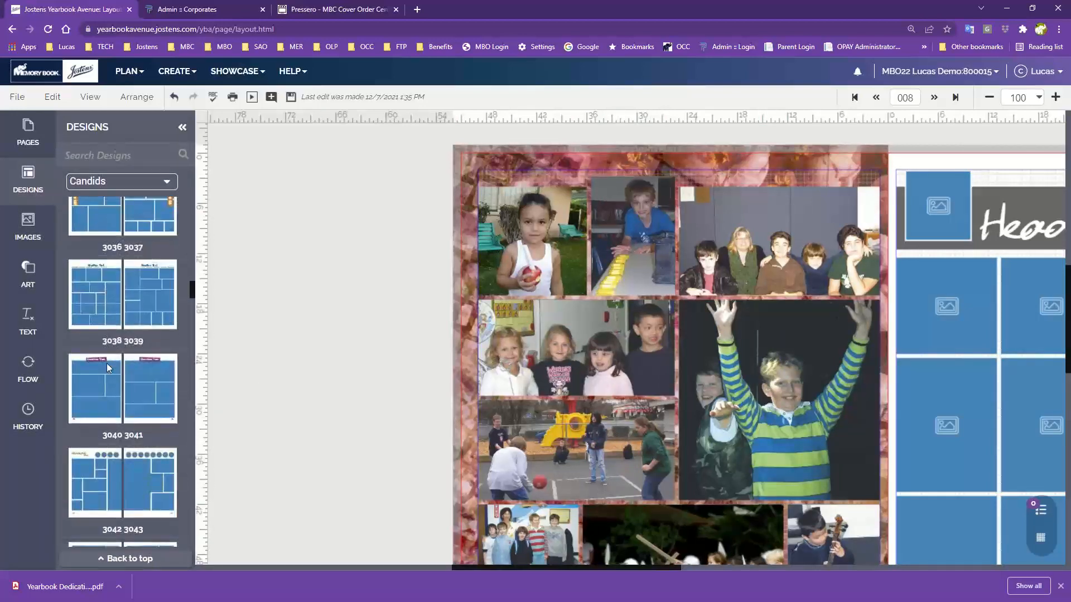
{"action": "scroll", "coordinate": [139, 383], "scroll_direction": "down", "scroll_amount": 5}
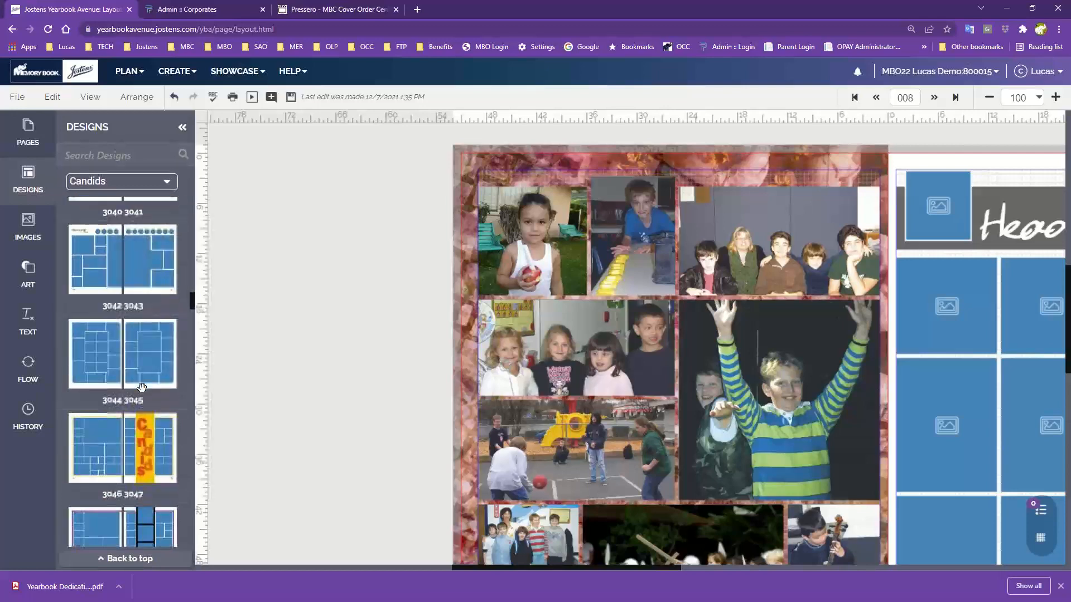
{"action": "scroll", "coordinate": [140, 384], "scroll_direction": "down", "scroll_amount": 3}
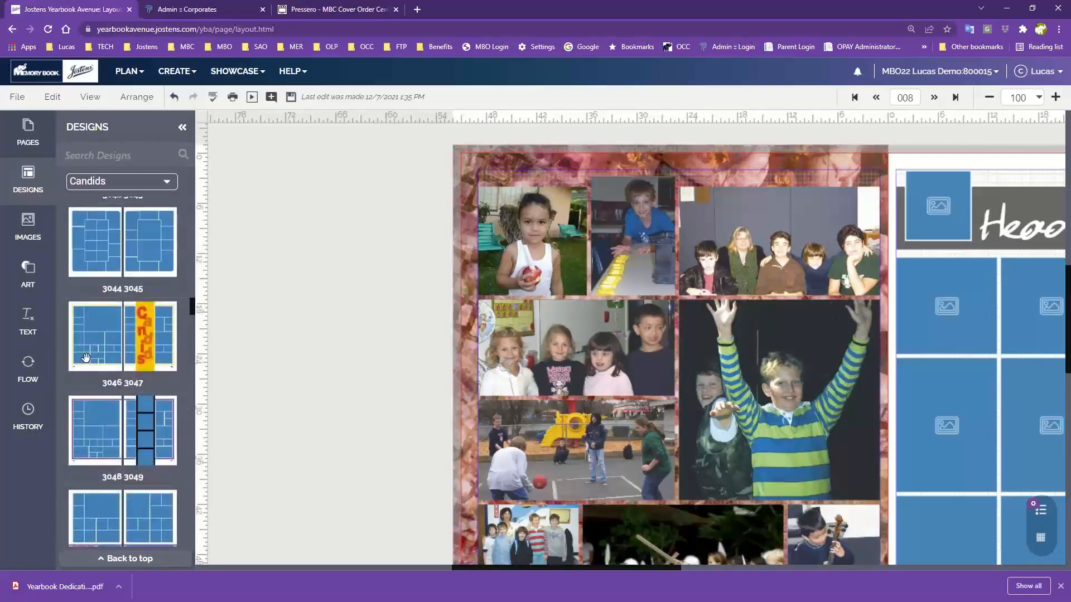
{"action": "scroll", "coordinate": [113, 384], "scroll_direction": "down", "scroll_amount": 6}
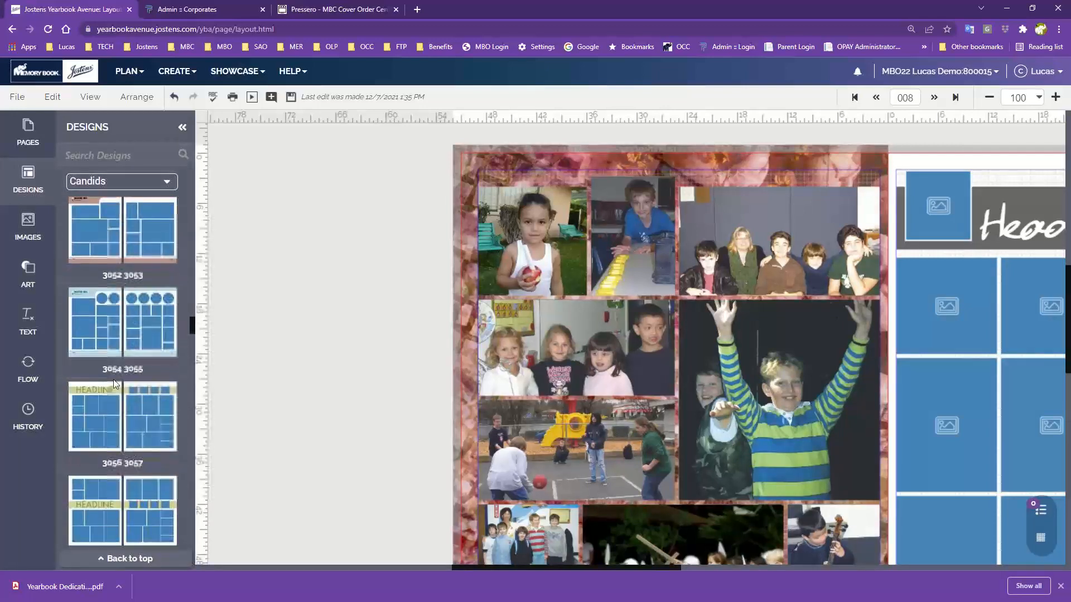
{"action": "scroll", "coordinate": [112, 380], "scroll_direction": "down", "scroll_amount": 2}
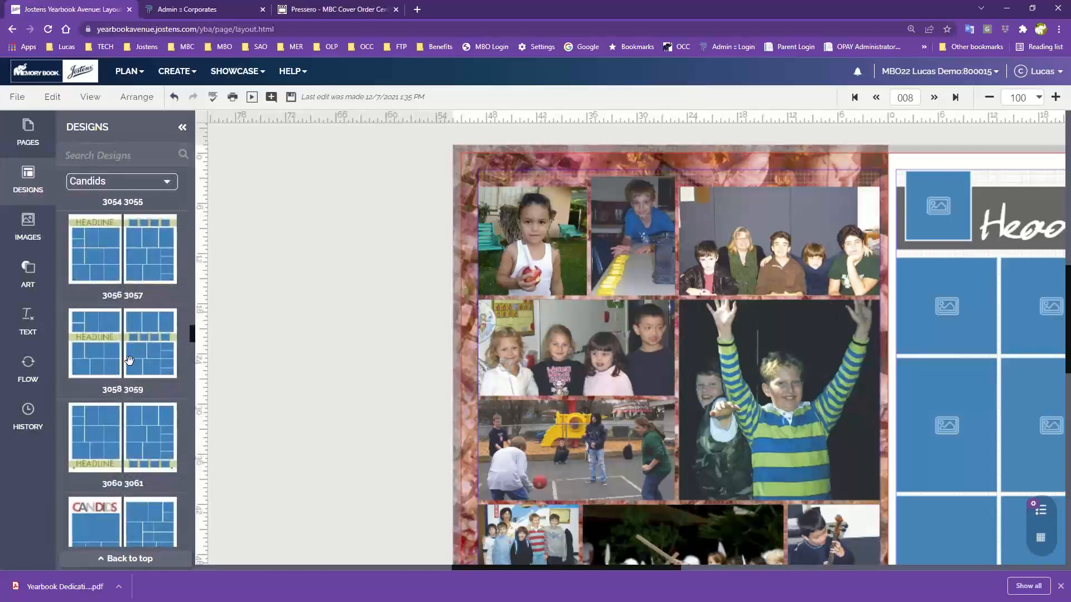
{"action": "left_click_drag", "start_coordinate": [100, 239], "coordinate": [639, 283]}
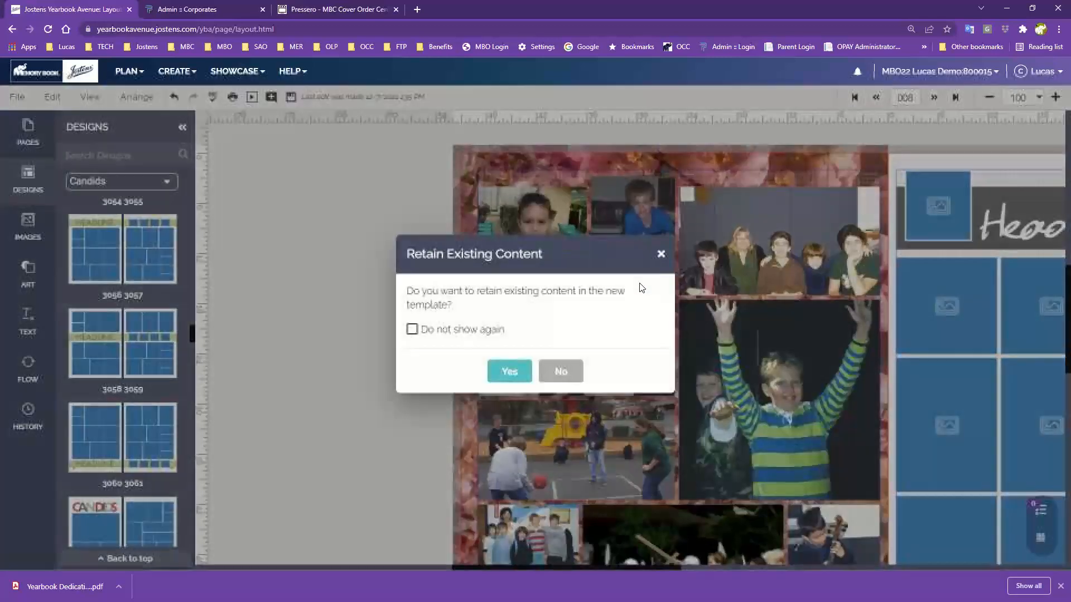
{"action": "left_click", "coordinate": [561, 371]}
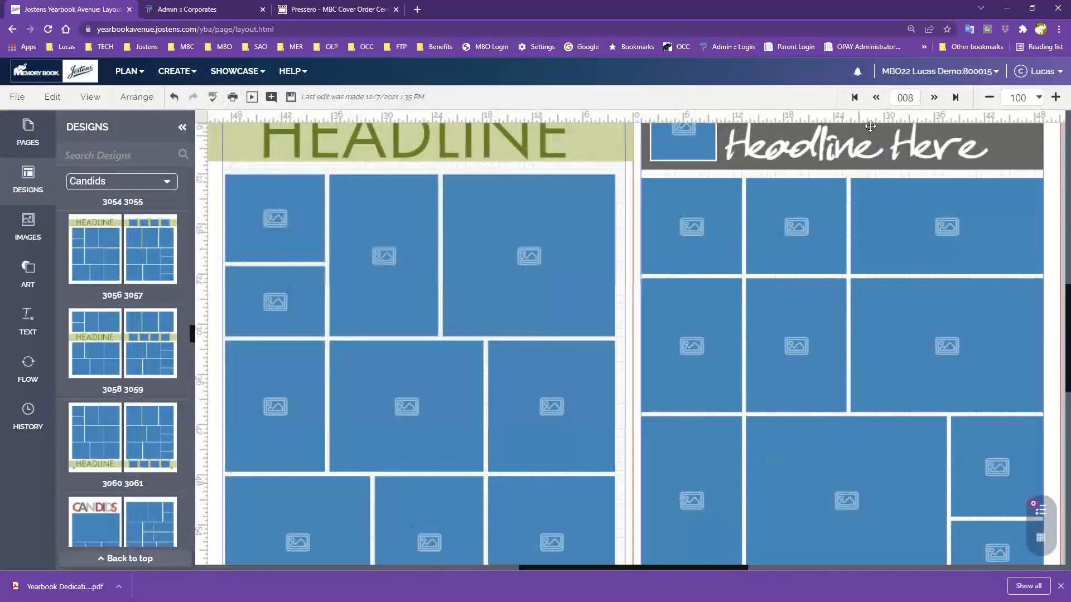
Reset the browser zoom to 100% and fit the whole page spread in the layout view
{"action": "left_click", "coordinate": [1059, 29]}
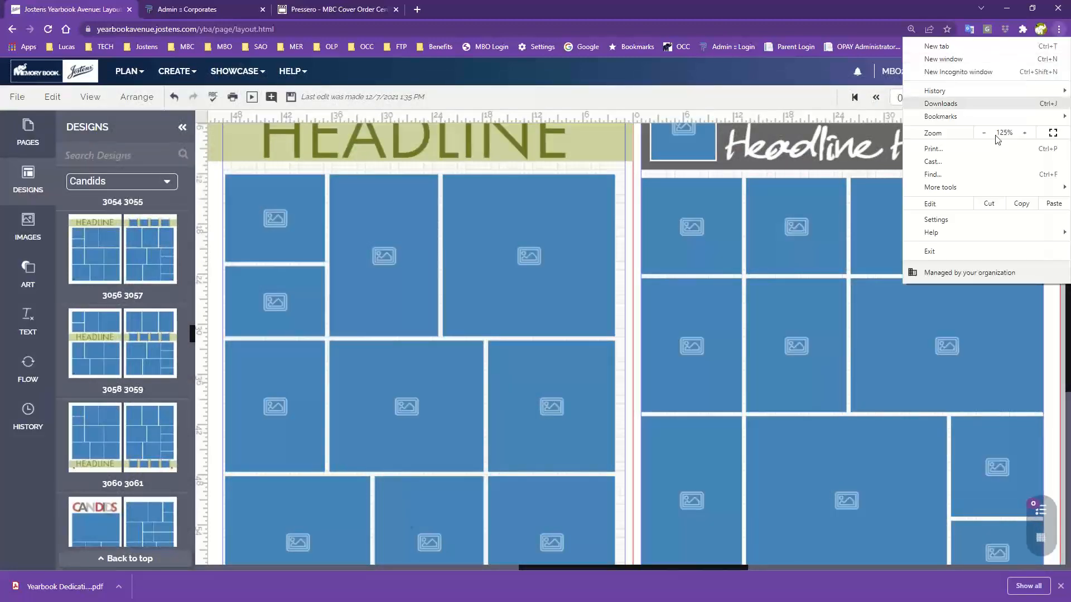
{"action": "left_click", "coordinate": [983, 133]}
{"action": "left_click", "coordinate": [982, 132]}
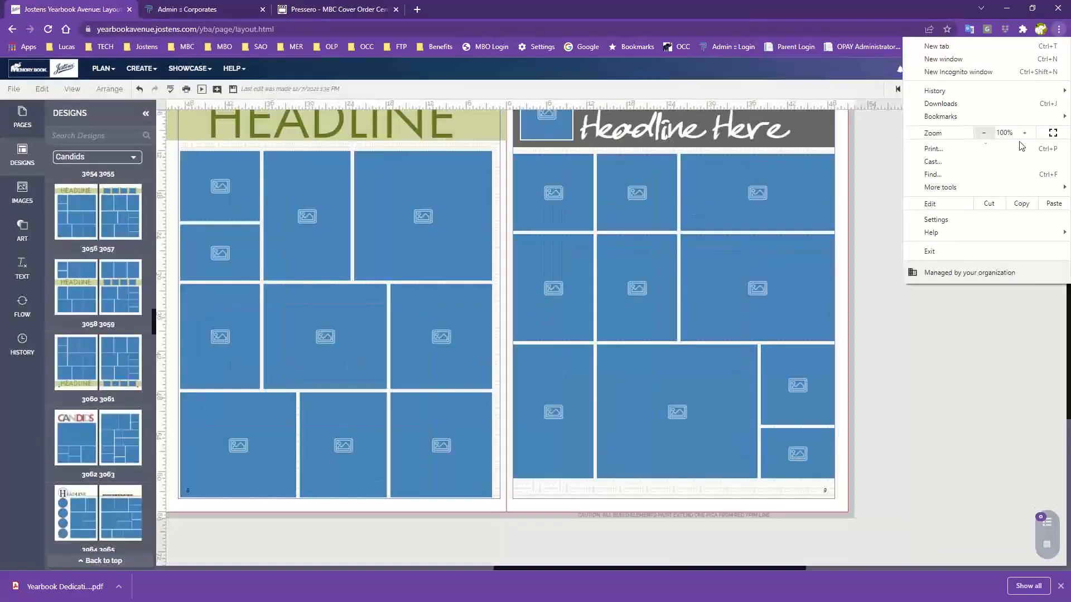
{"action": "left_click", "coordinate": [867, 212]}
{"action": "left_click", "coordinate": [1005, 91]}
{"action": "left_click", "coordinate": [1006, 91]}
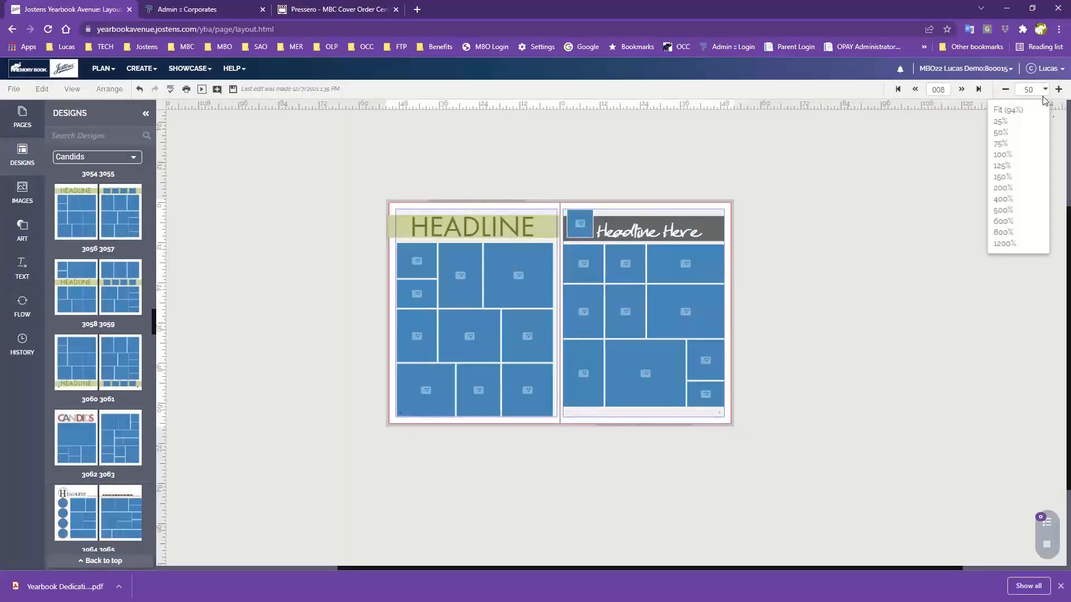
{"action": "left_click", "coordinate": [1008, 110]}
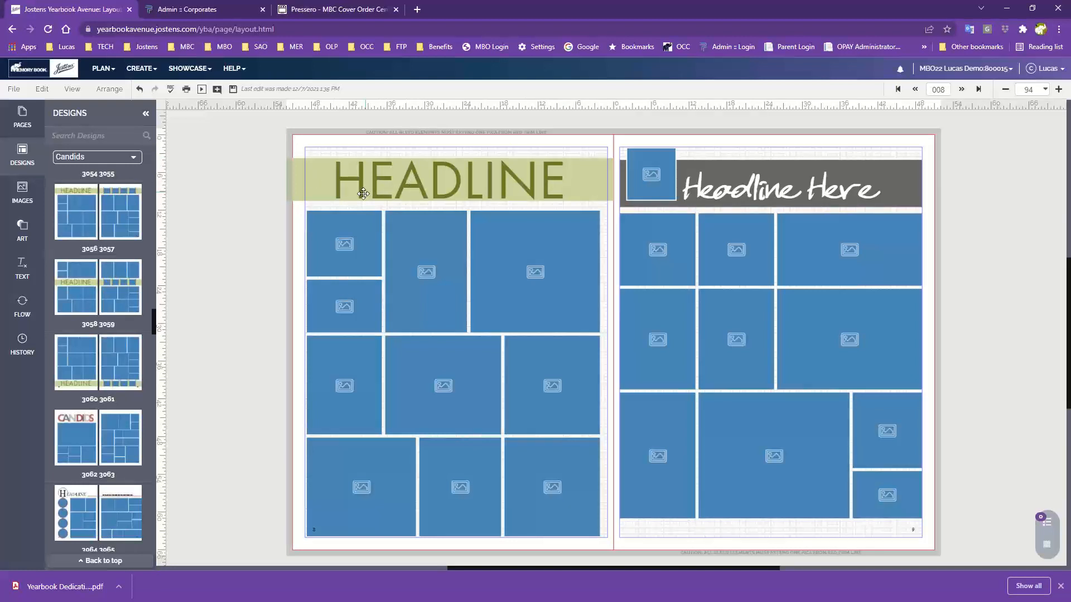
Replace the green HEADLINE banner on page 8 with a new Headline-style text box above the photo grid
{"action": "left_click_drag", "start_coordinate": [326, 148], "coordinate": [582, 216]}
{"action": "key", "text": "Delete"}
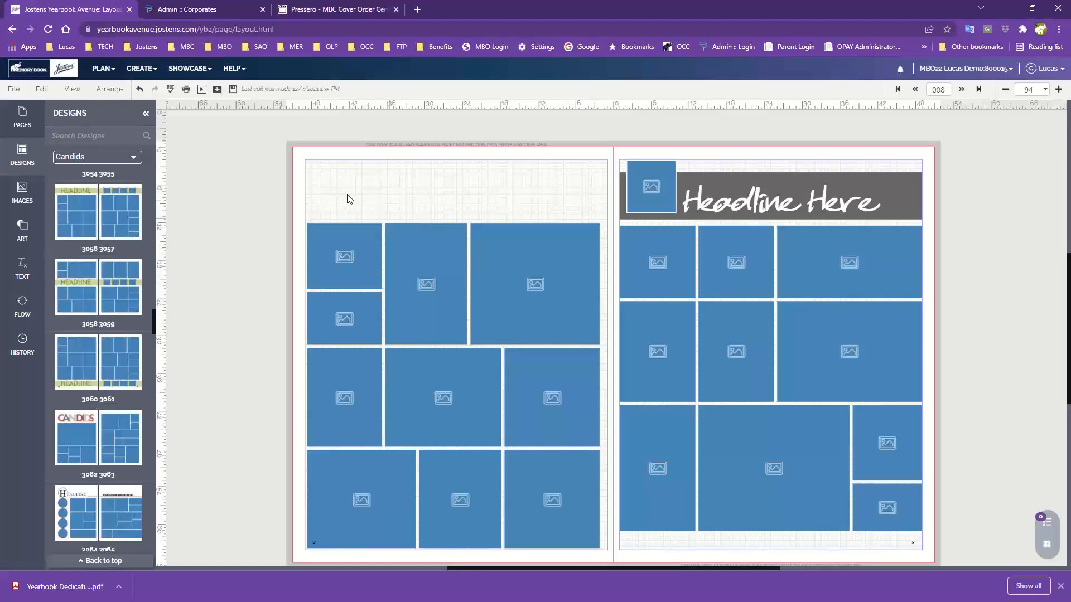
{"action": "left_click", "coordinate": [22, 268]}
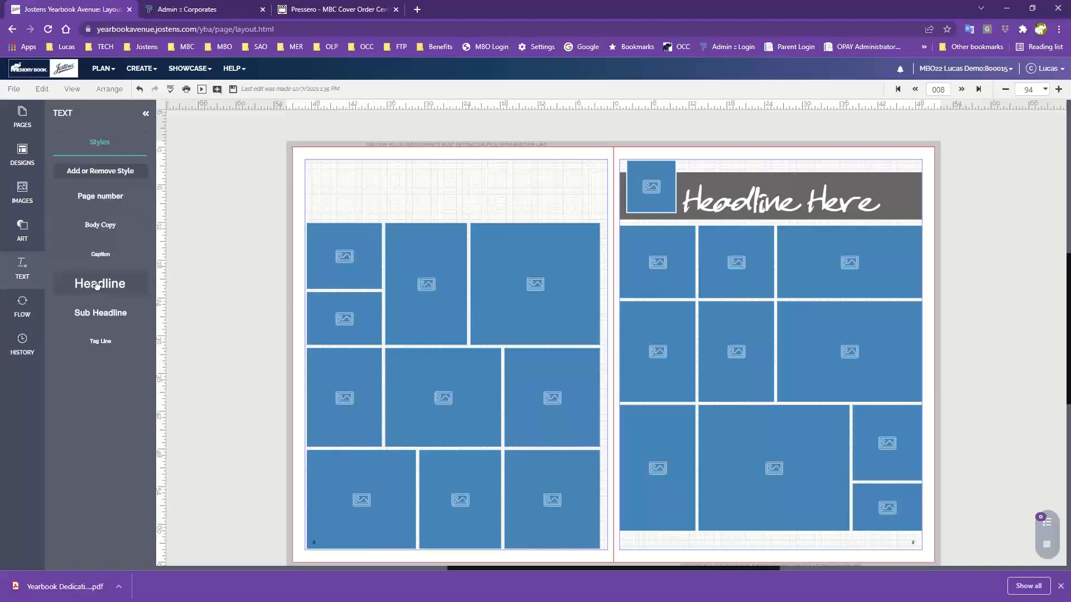
{"action": "left_click_drag", "start_coordinate": [98, 286], "coordinate": [361, 176]}
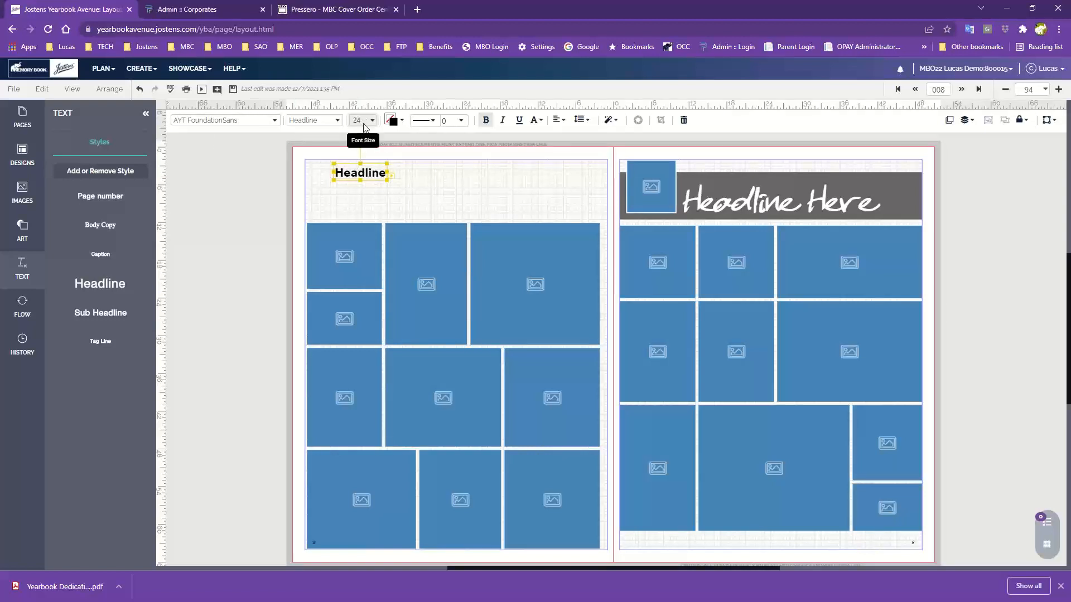
Stretch the headline text box across the full width between page 8's margins and extend it up to the upper margin
{"action": "left_click", "coordinate": [487, 120]}
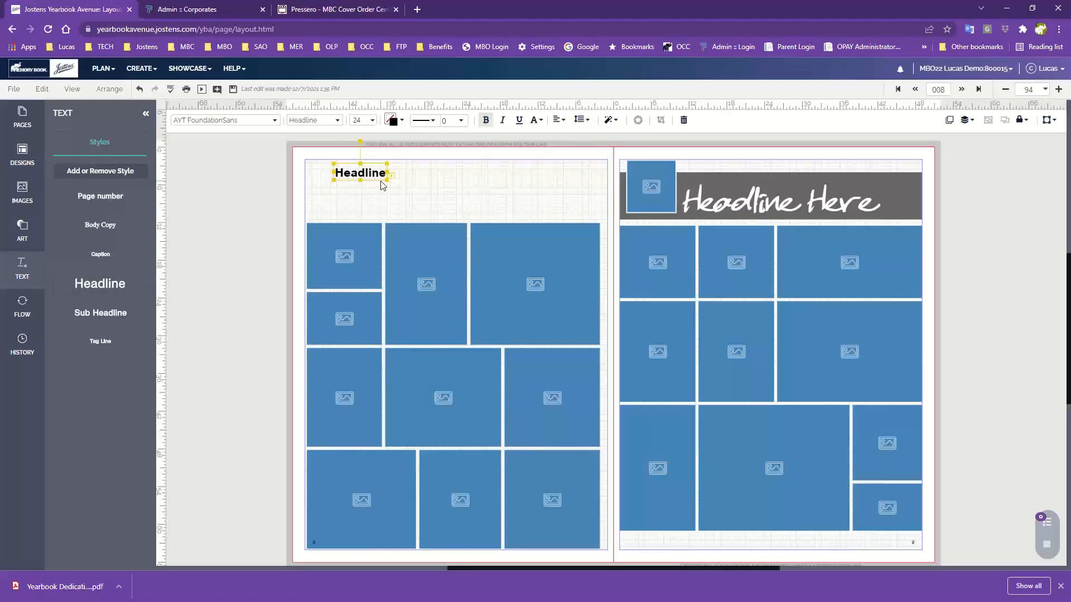
{"action": "left_click_drag", "start_coordinate": [375, 168], "coordinate": [606, 184]}
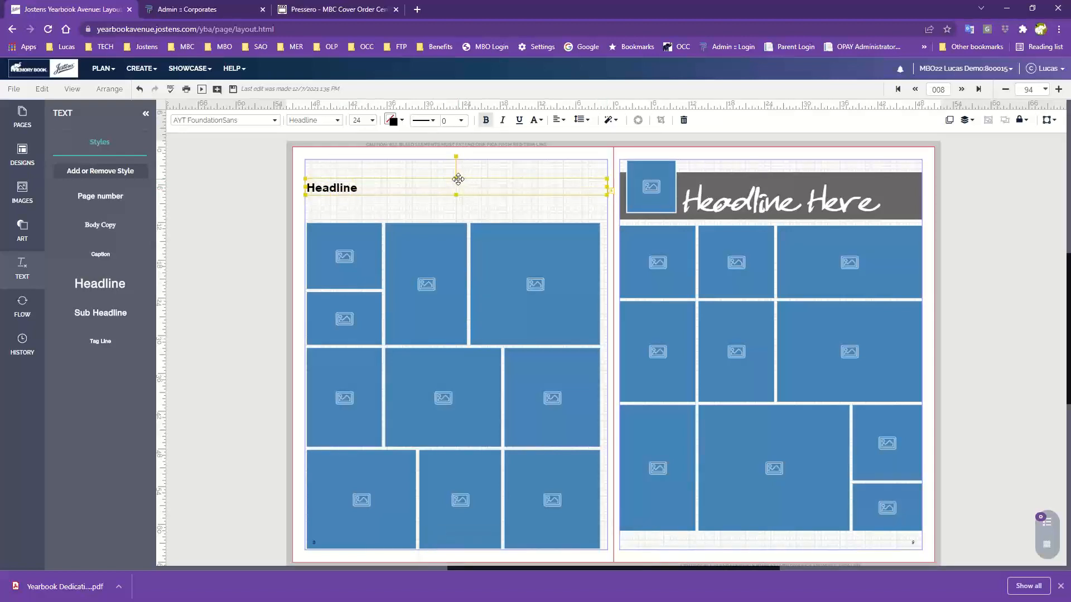
{"action": "left_click_drag", "start_coordinate": [457, 179], "coordinate": [455, 159]}
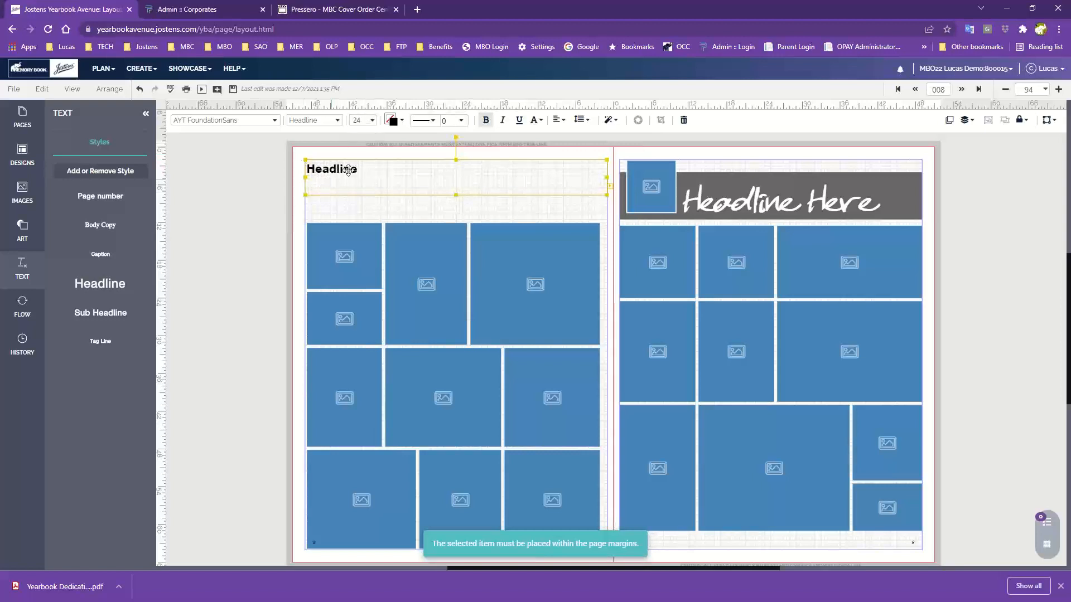
Set the headline's font size to 44 and extend its text box slightly downward
{"action": "left_click", "coordinate": [372, 121]}
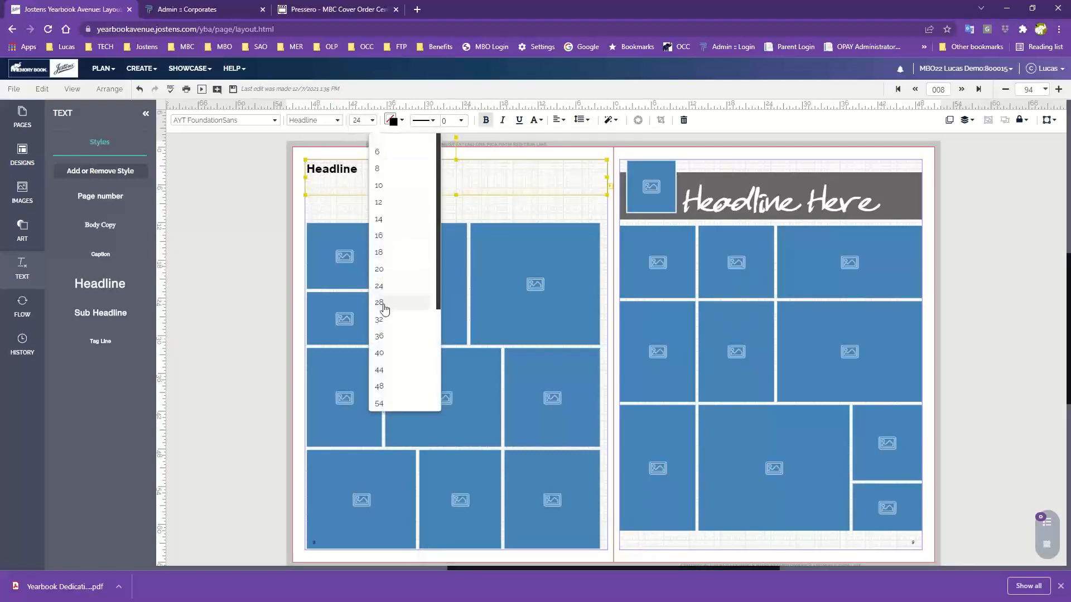
{"action": "left_click", "coordinate": [389, 336]}
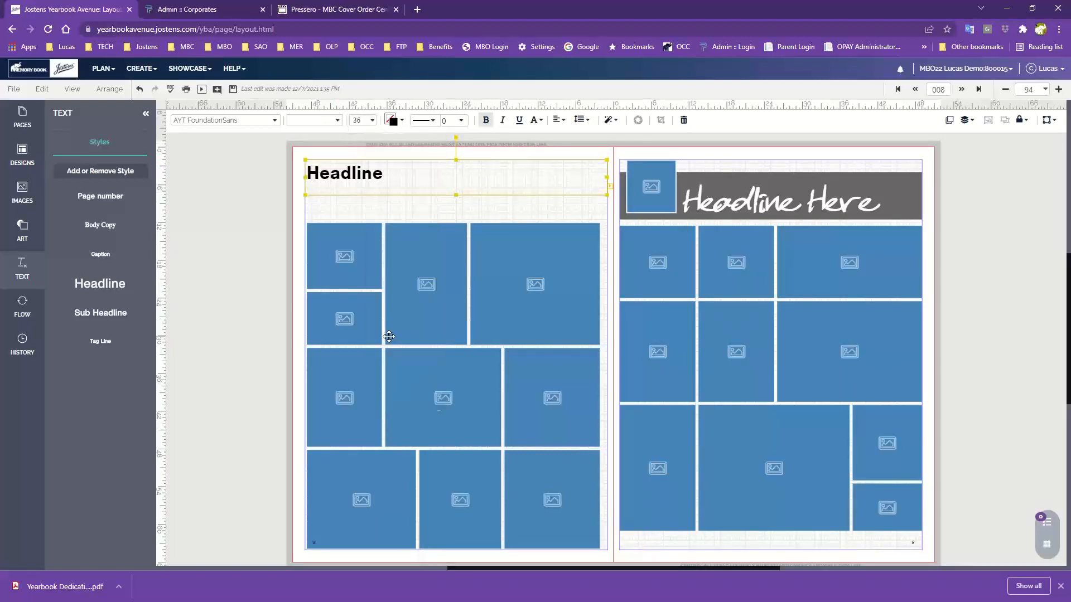
{"action": "left_click", "coordinate": [374, 123]}
{"action": "left_click", "coordinate": [396, 284]}
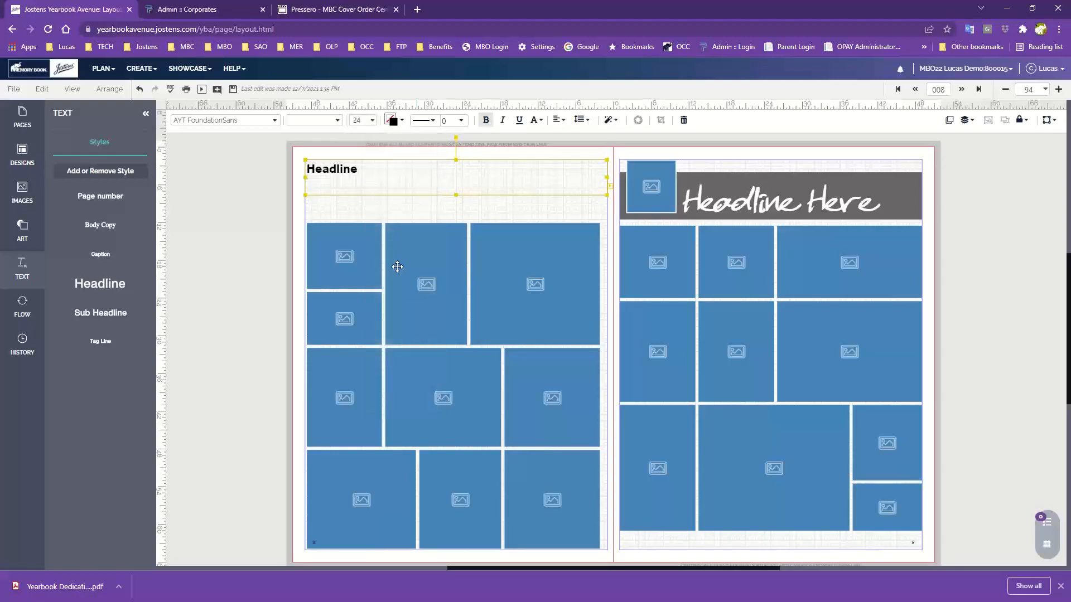
{"action": "left_click", "coordinate": [376, 127]}
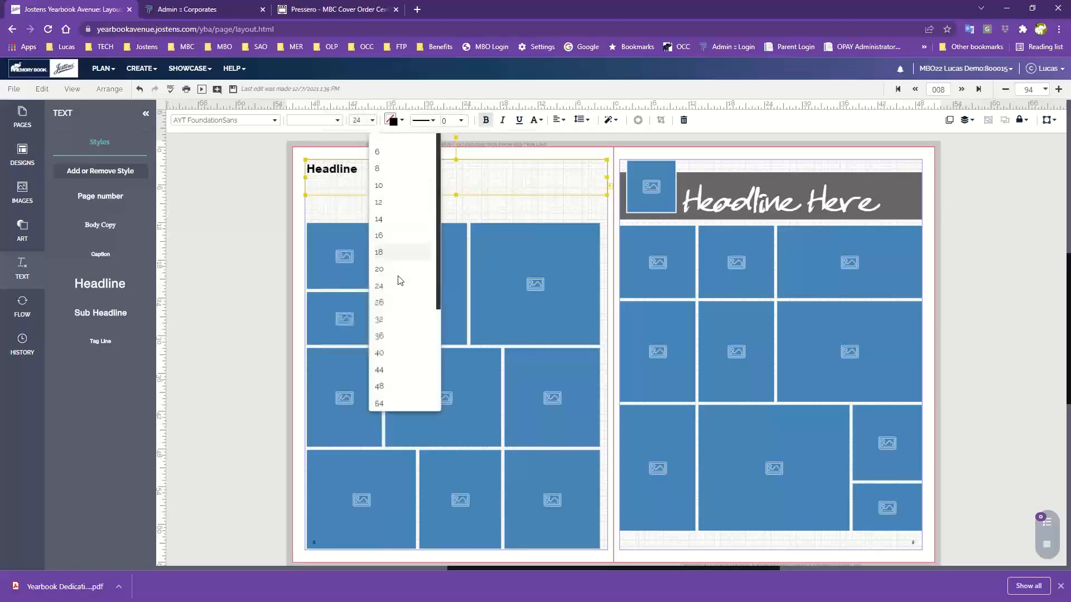
{"action": "left_click", "coordinate": [398, 351]}
{"action": "left_click", "coordinate": [373, 121]}
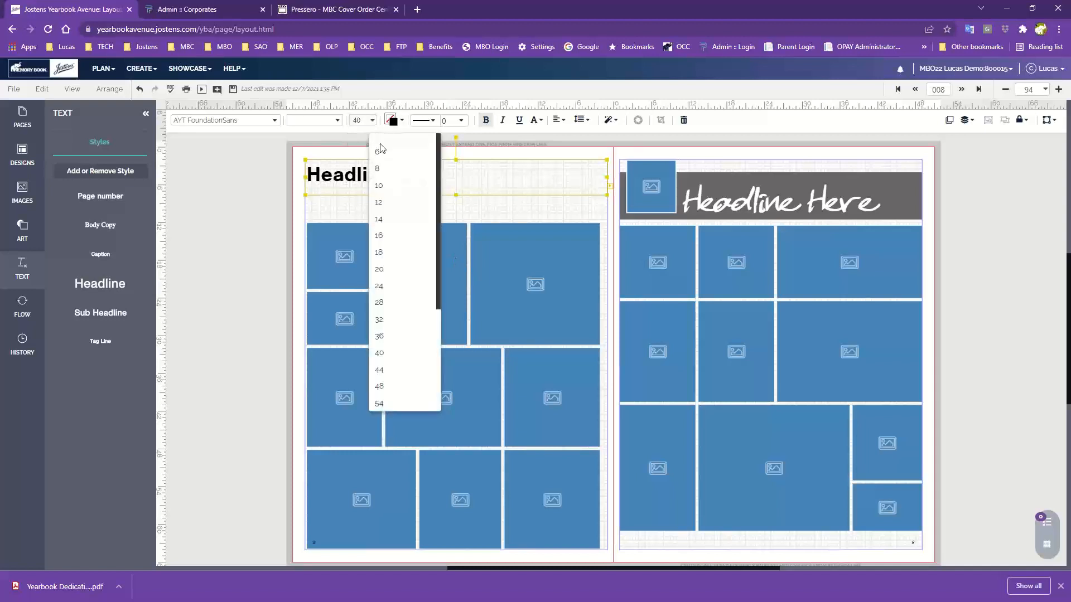
{"action": "left_click", "coordinate": [398, 370]}
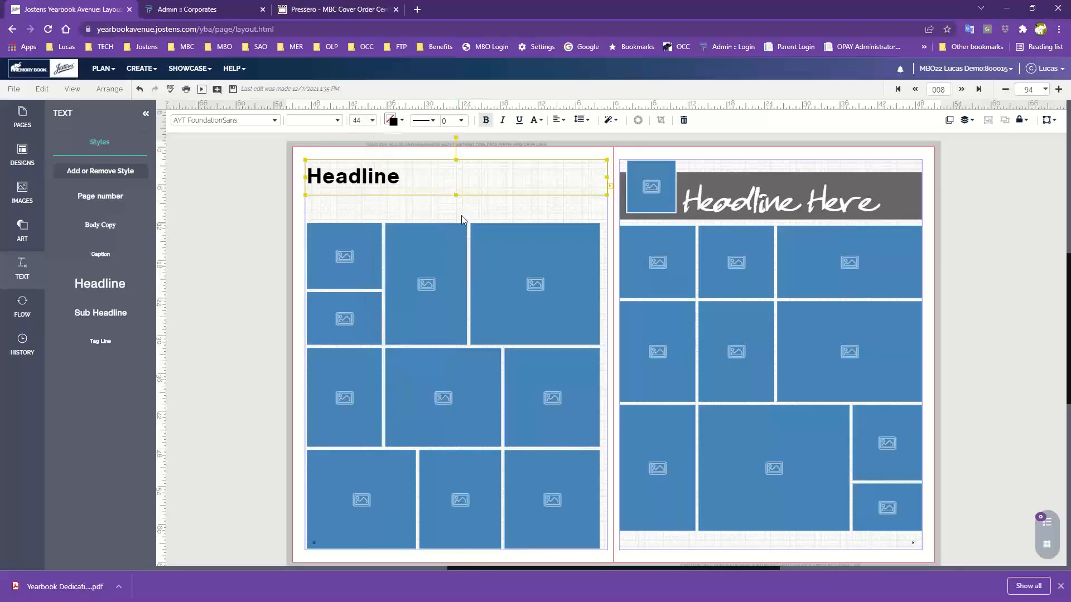
{"action": "left_click_drag", "start_coordinate": [456, 197], "coordinate": [456, 201]}
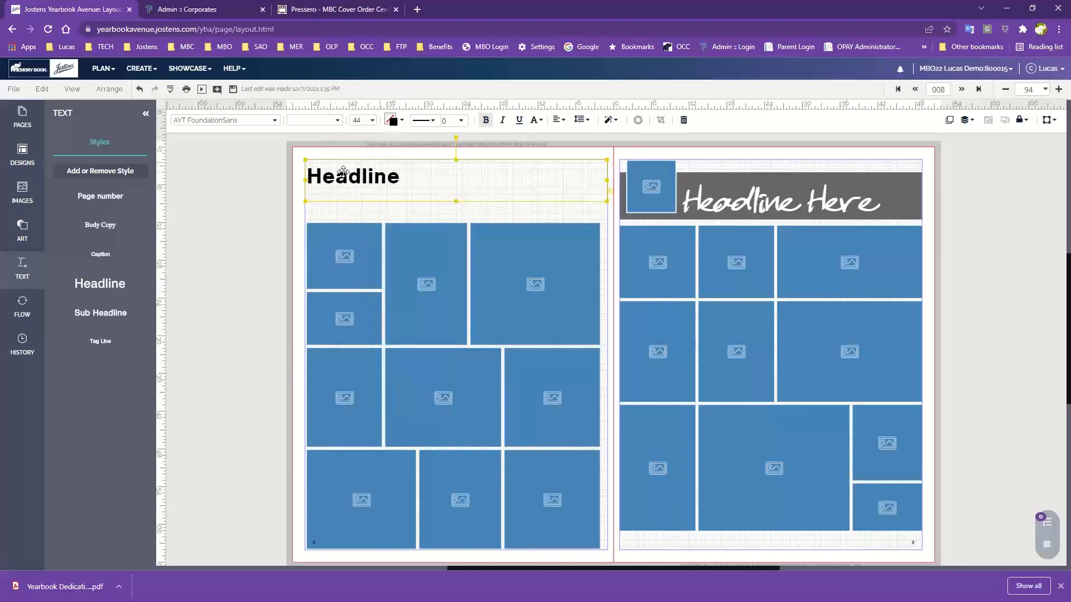
Replace the headline's placeholder text with "This is my heading"
{"action": "left_click", "coordinate": [412, 176]}
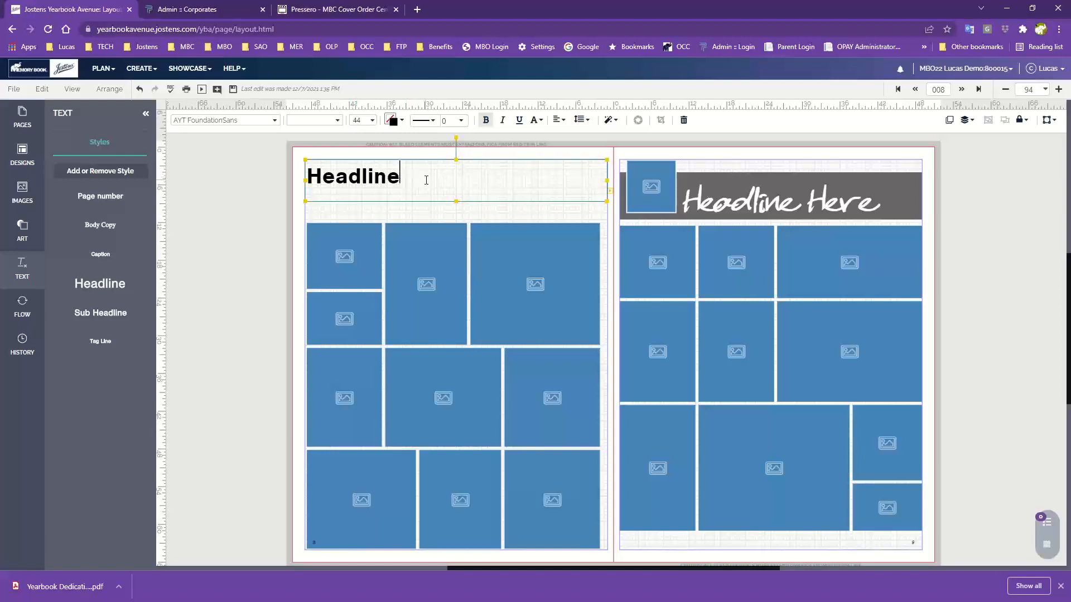
{"action": "left_click_drag", "start_coordinate": [426, 180], "coordinate": [303, 179]}
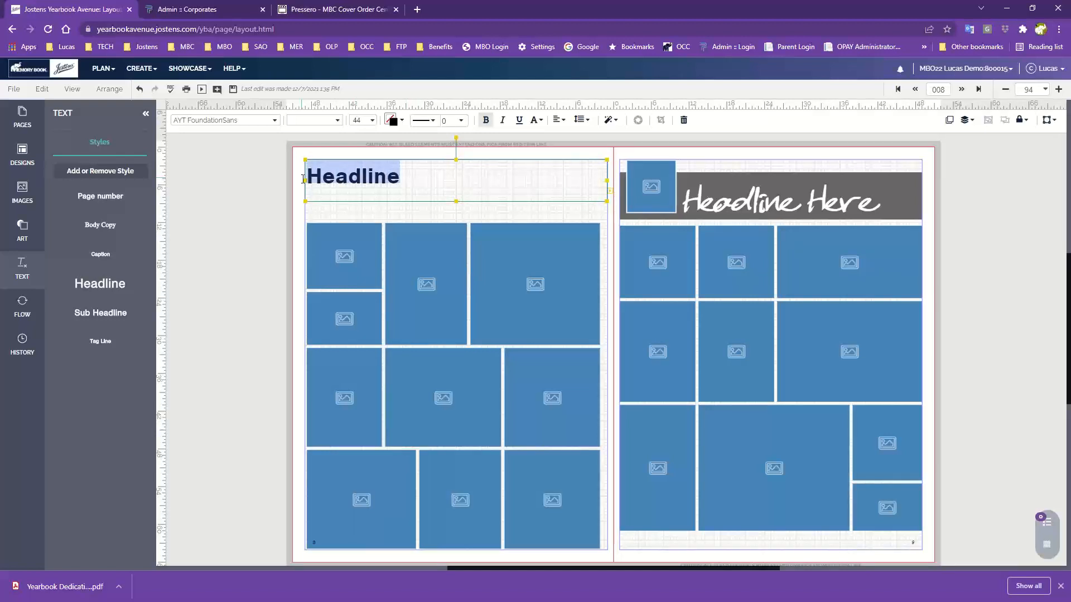
{"action": "type", "text": "This is my hea"}
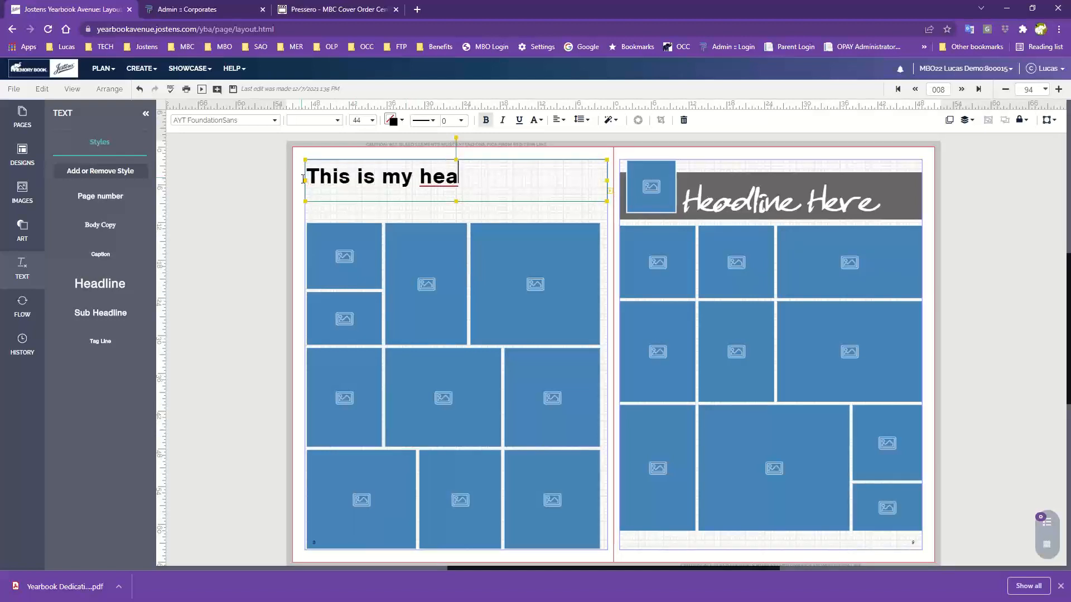
{"action": "type", "text": "ding"}
{"action": "left_click", "coordinate": [246, 198]}
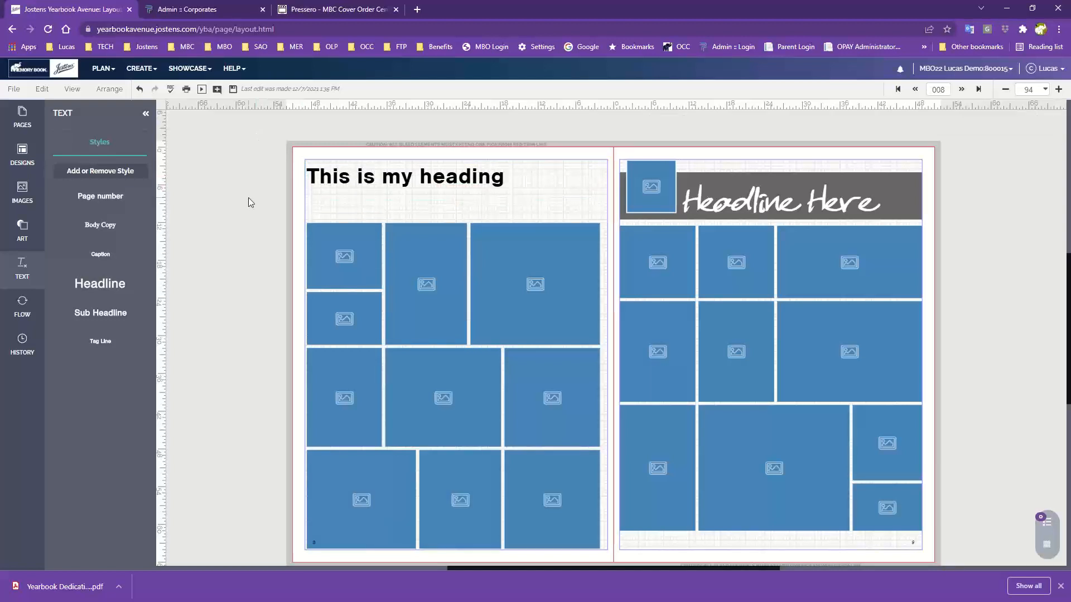
Center the heading text horizontally within its text box
{"action": "left_click", "coordinate": [351, 184]}
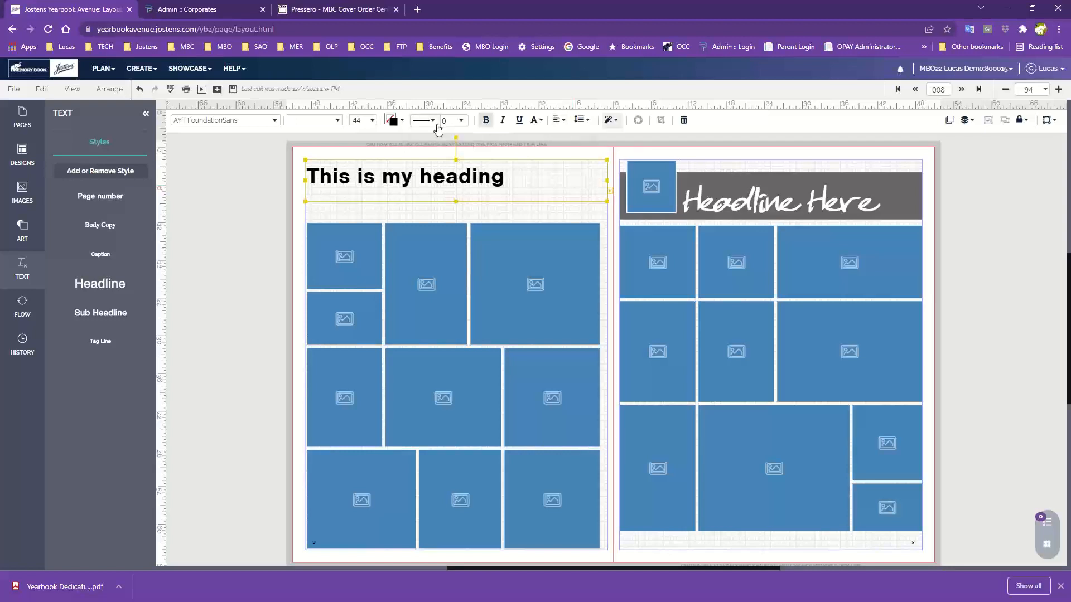
{"action": "left_click", "coordinate": [559, 122]}
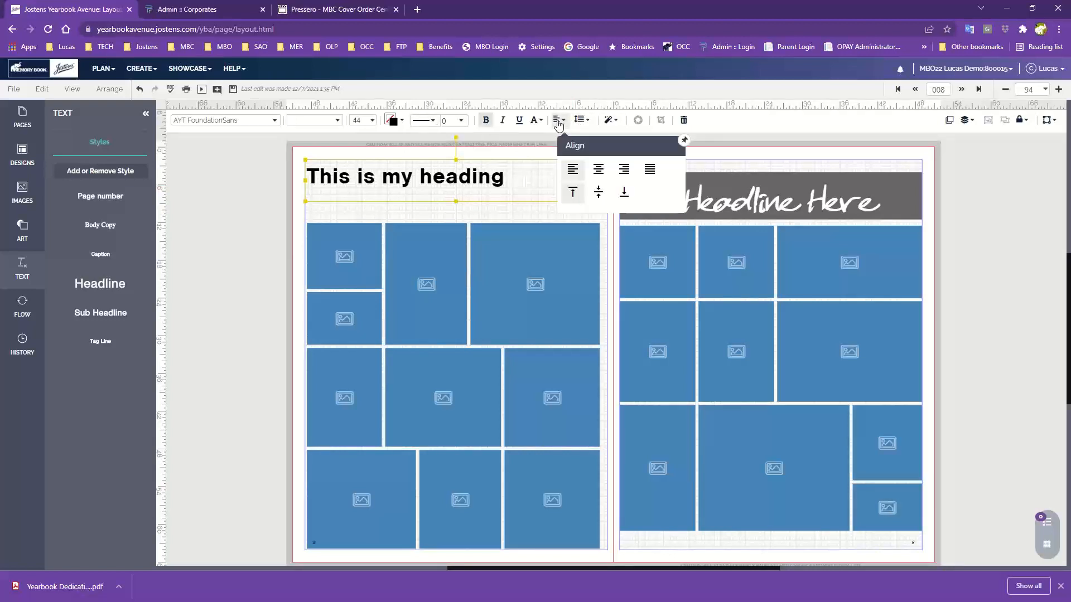
{"action": "left_click", "coordinate": [598, 170]}
{"action": "left_click", "coordinate": [280, 205]}
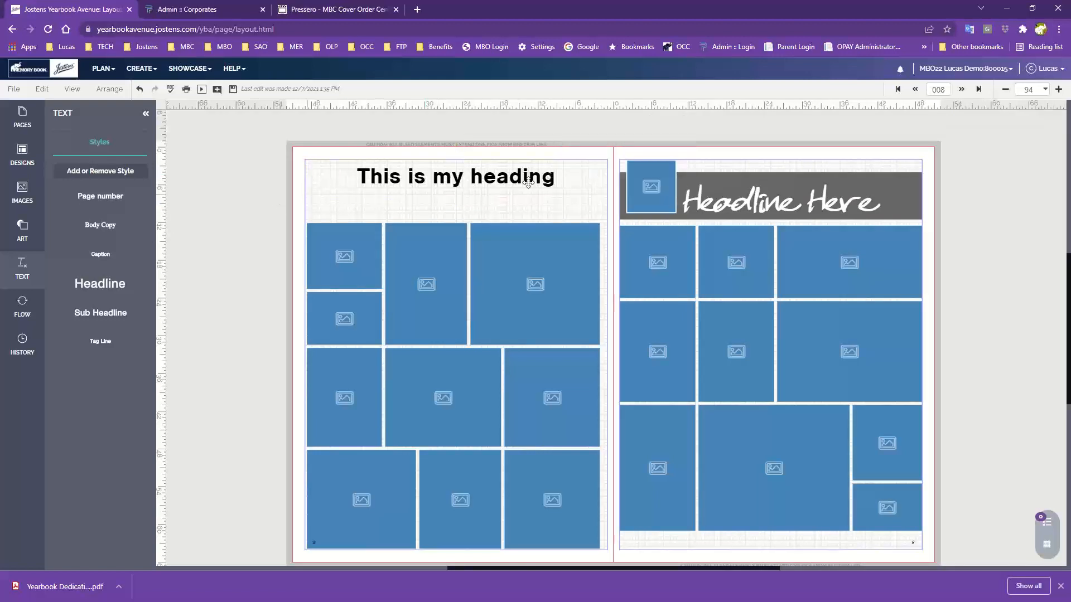
Open the color palette for the heading, pin it as a floating window, and place it beside the heading
{"action": "left_click", "coordinate": [550, 178]}
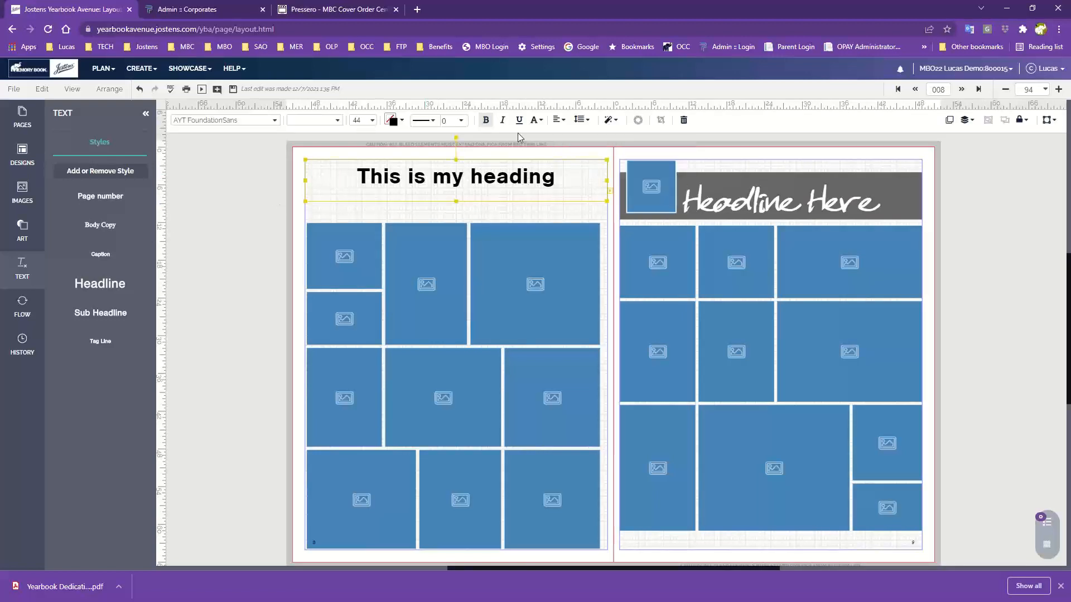
{"action": "left_click", "coordinate": [394, 124]}
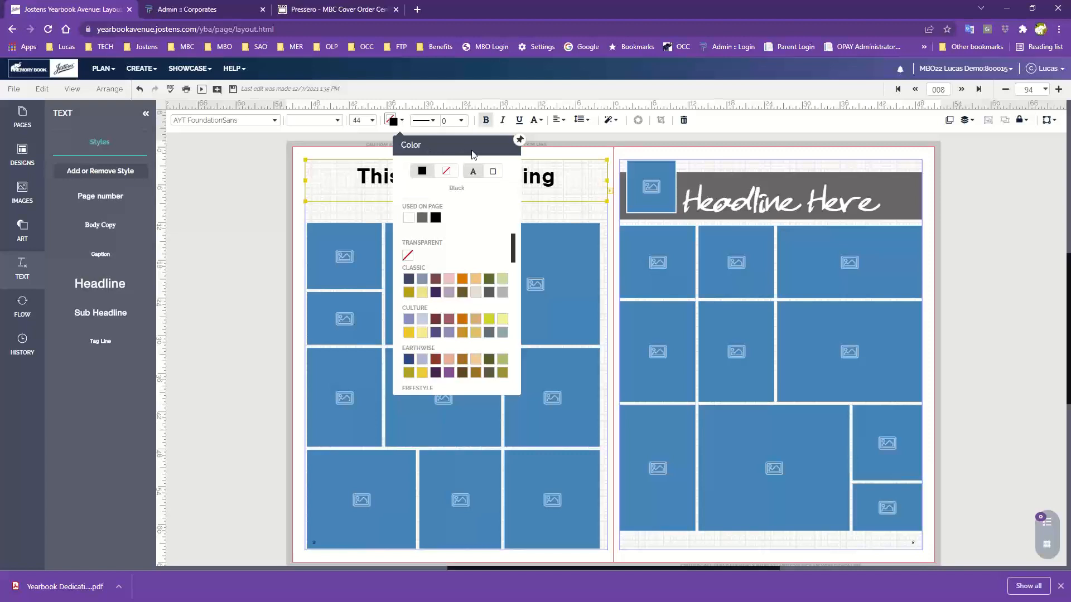
{"action": "left_click", "coordinate": [520, 140]}
{"action": "left_click", "coordinate": [521, 141]}
{"action": "left_click_drag", "start_coordinate": [477, 150], "coordinate": [346, 325]}
{"action": "left_click_drag", "start_coordinate": [379, 365], "coordinate": [265, 214]}
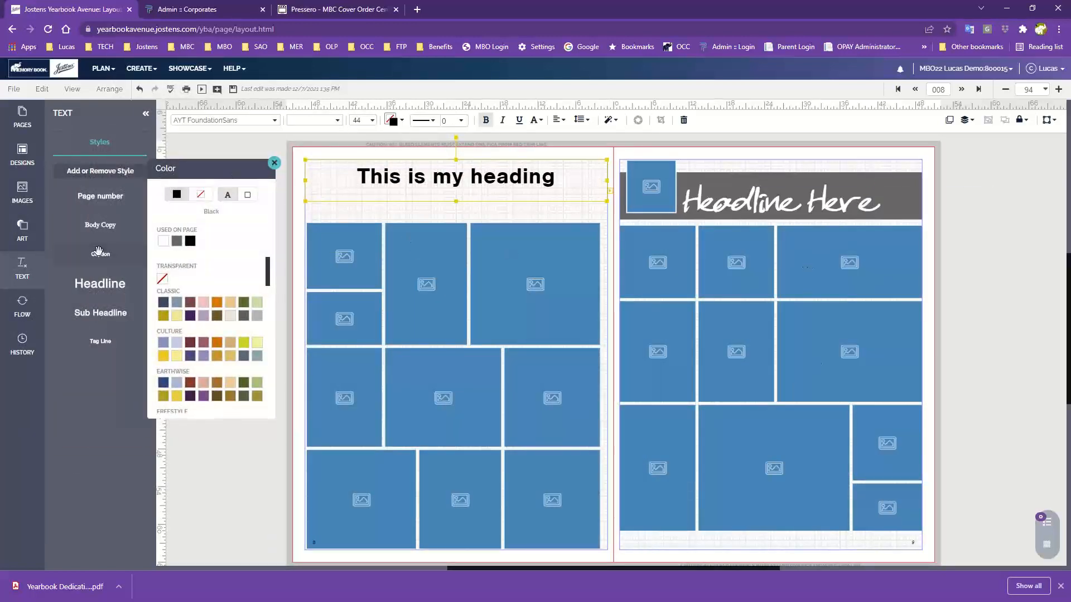
{"action": "left_click_drag", "start_coordinate": [217, 168], "coordinate": [638, 152]}
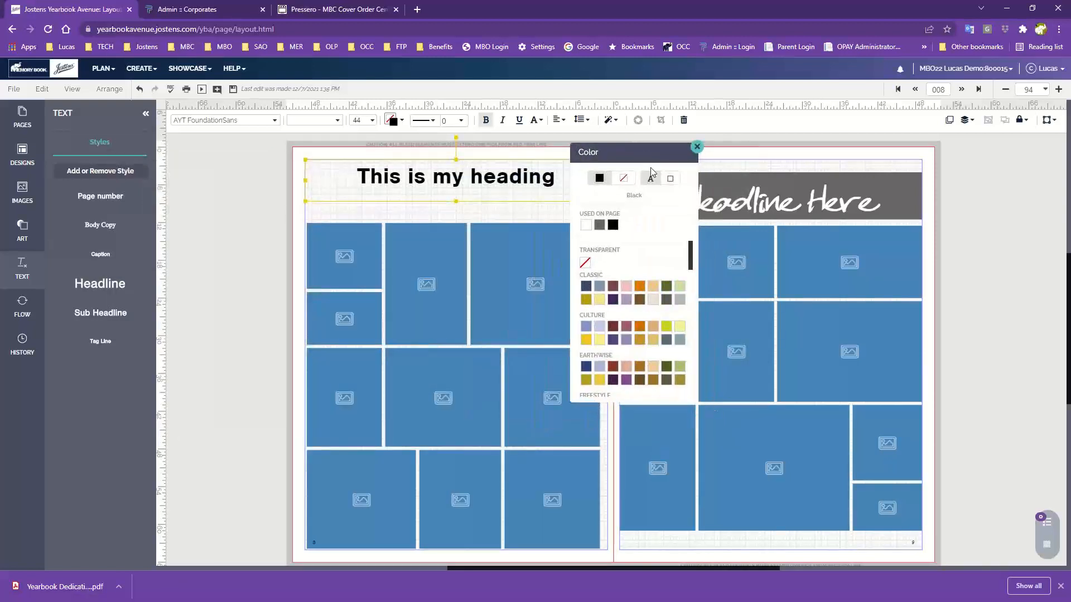
Enlarge the browser zoom to 125% and reposition the floating color palette just beside the selected page 8 heading
{"action": "left_click", "coordinate": [1059, 29]}
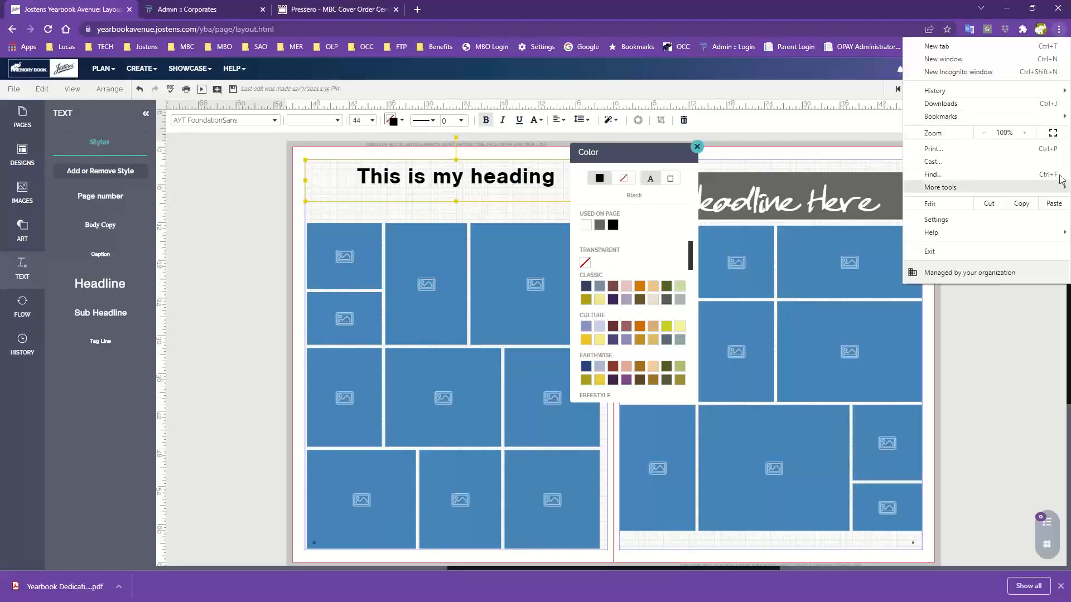
{"action": "left_click", "coordinate": [1025, 133]}
{"action": "left_click", "coordinate": [1025, 133]}
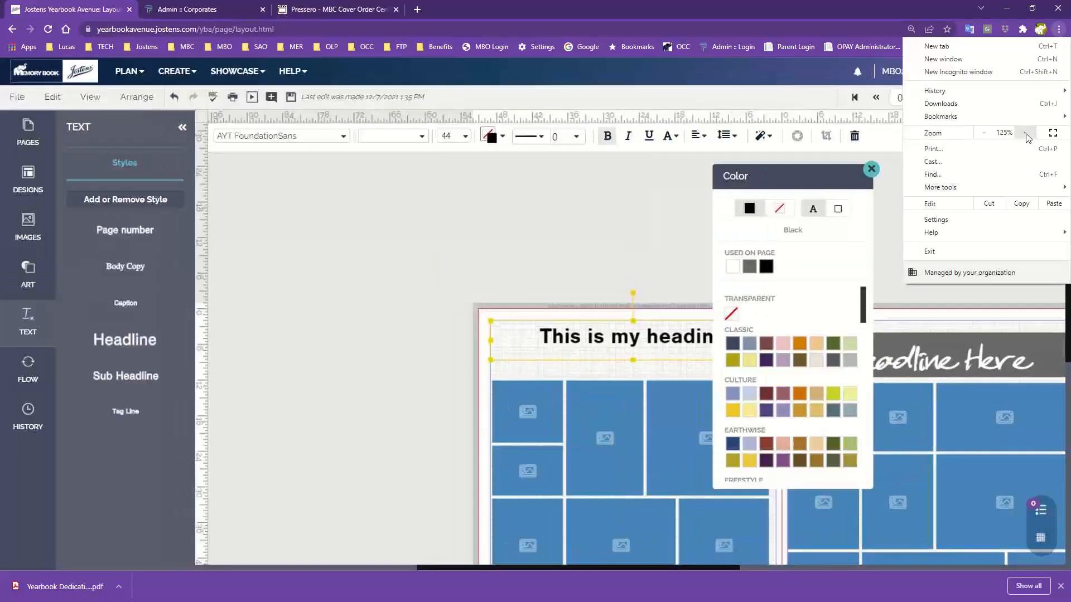
{"action": "left_click", "coordinate": [809, 220]}
{"action": "left_click_drag", "start_coordinate": [808, 221], "coordinate": [859, 299]}
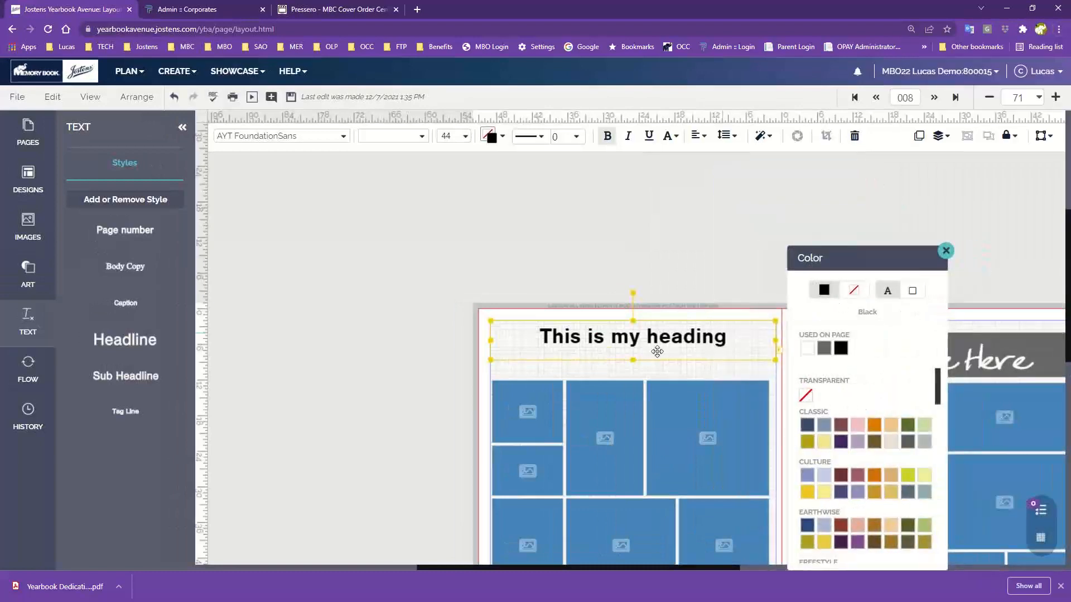
{"action": "left_click_drag", "start_coordinate": [684, 271], "coordinate": [489, 99]}
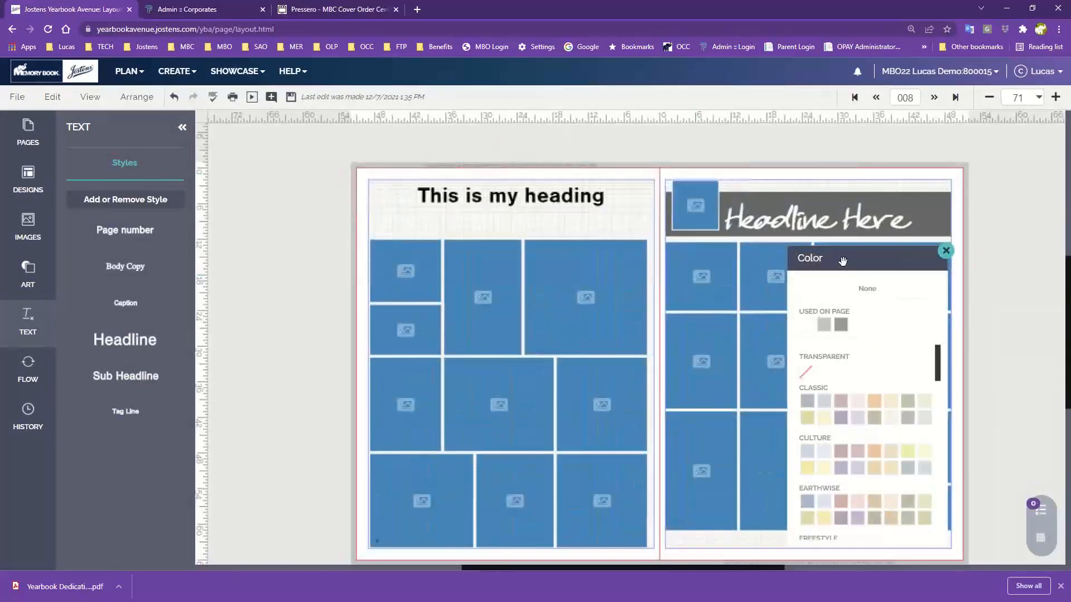
{"action": "left_click_drag", "start_coordinate": [849, 263], "coordinate": [698, 172]}
{"action": "left_click", "coordinate": [539, 205]}
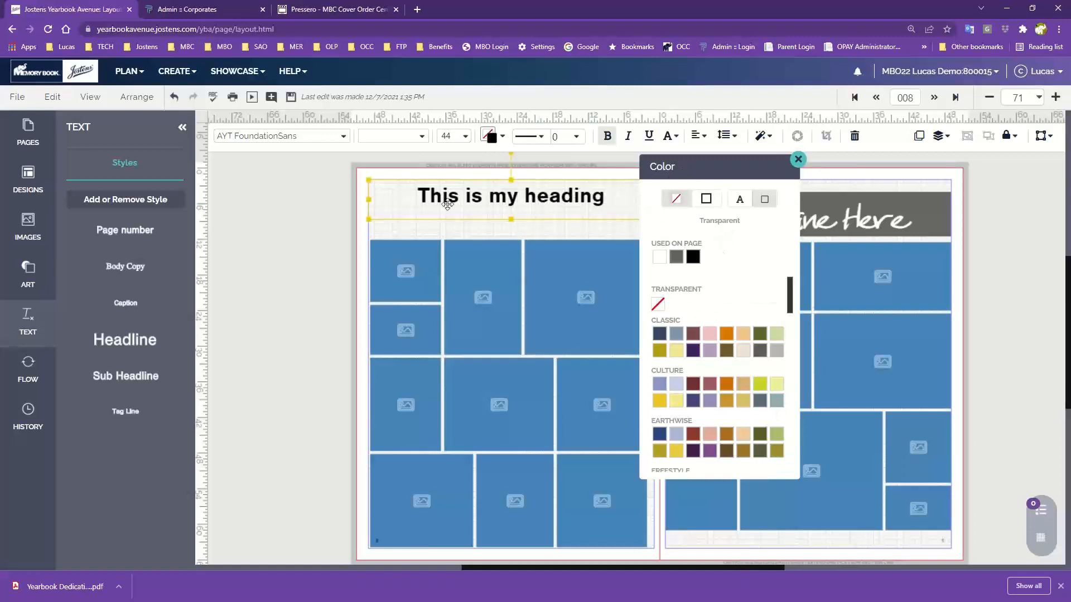
{"action": "left_click_drag", "start_coordinate": [692, 170], "coordinate": [718, 170]}
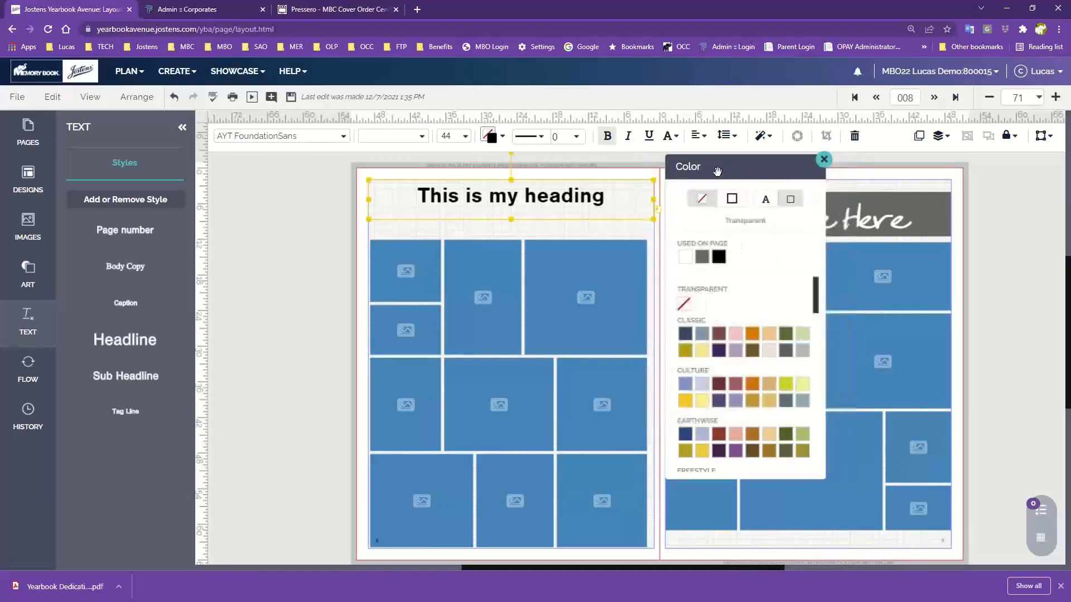
Set the fill color of the heading's text to EW Sulphur from the Earthwise colors
{"action": "left_click", "coordinate": [766, 202]}
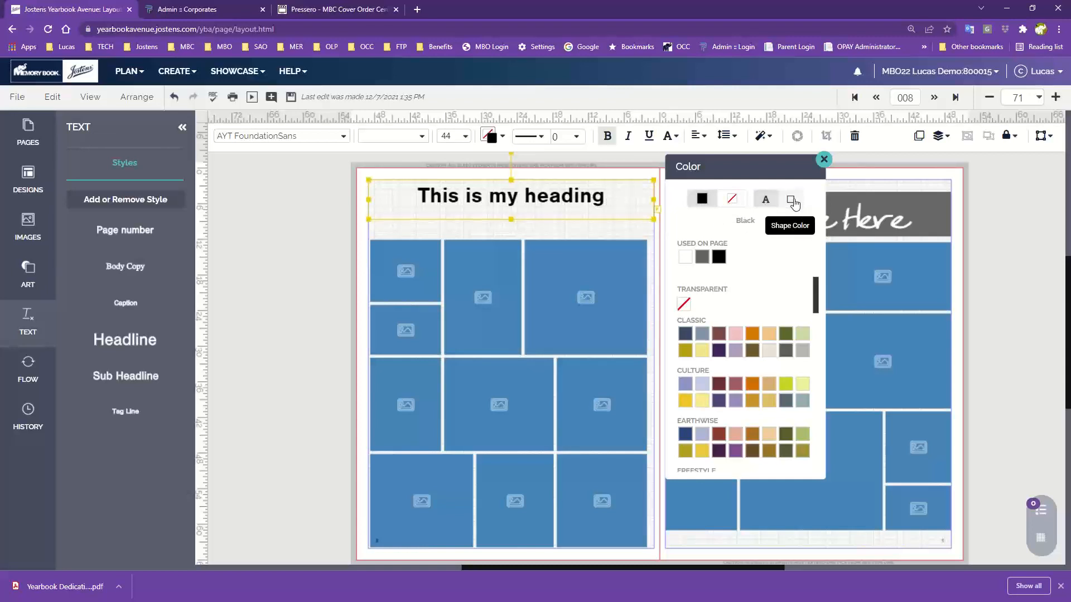
{"action": "left_click", "coordinate": [766, 207]}
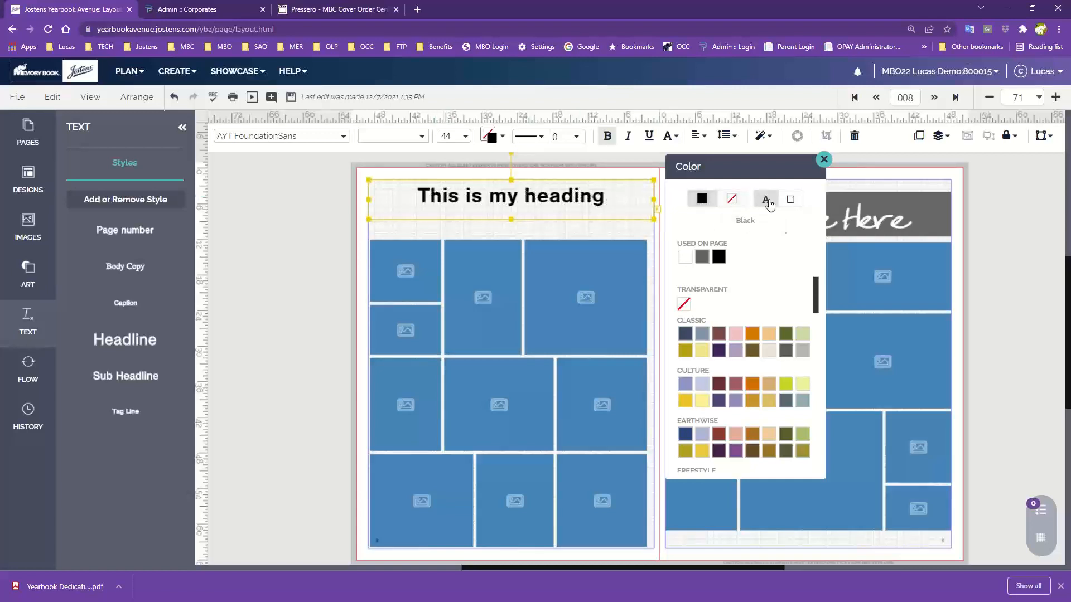
{"action": "left_click", "coordinate": [703, 206]}
{"action": "left_click", "coordinate": [701, 451]}
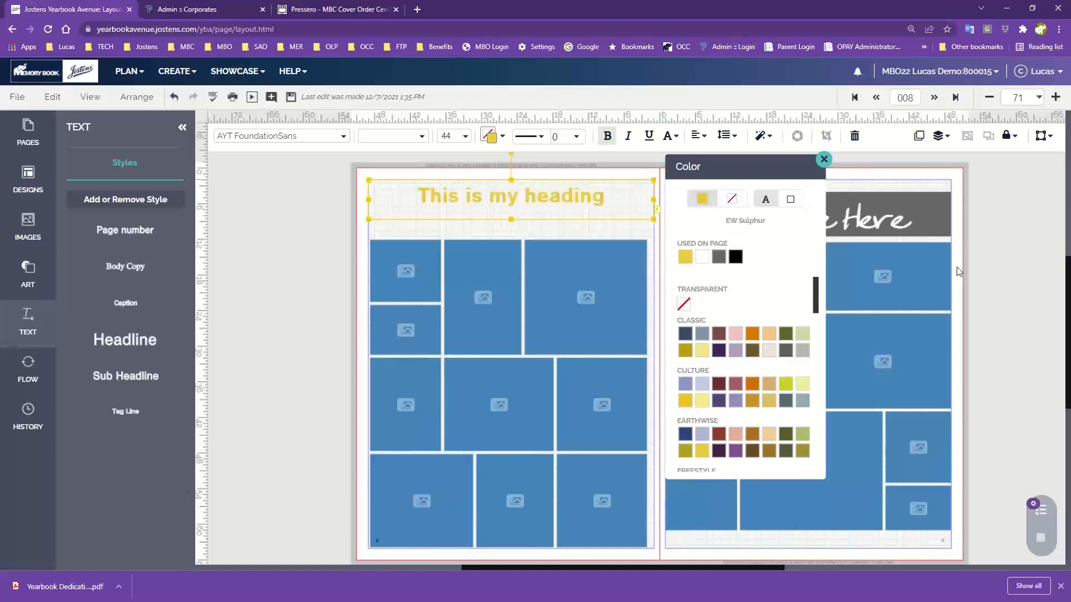
Give the heading's text an outline in NU Grape from the Neue colors
{"action": "scroll", "coordinate": [758, 413], "scroll_direction": "down", "scroll_amount": 1}
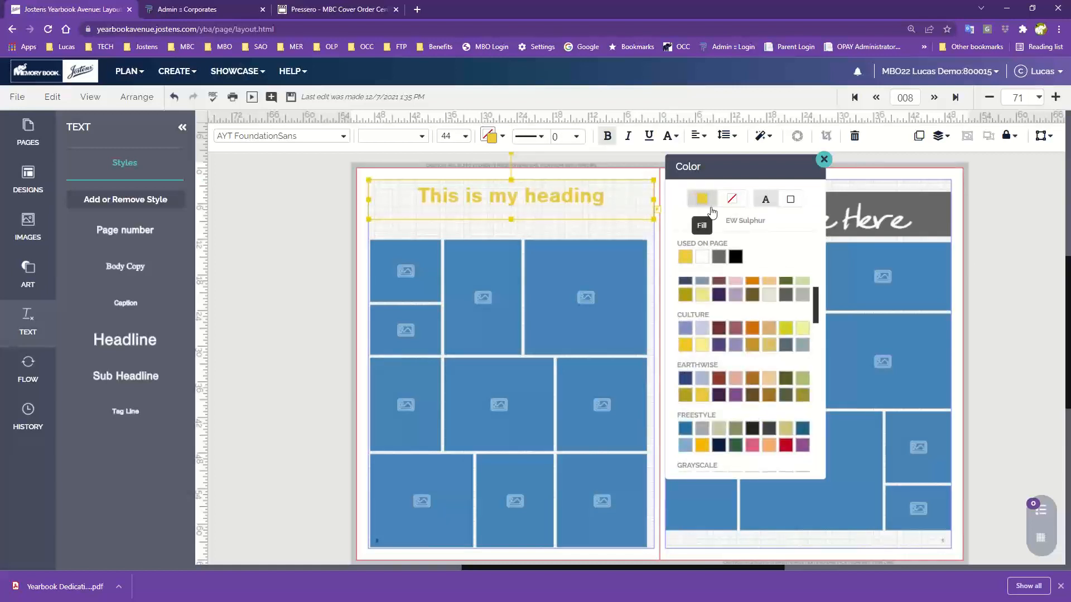
{"action": "left_click", "coordinate": [734, 203]}
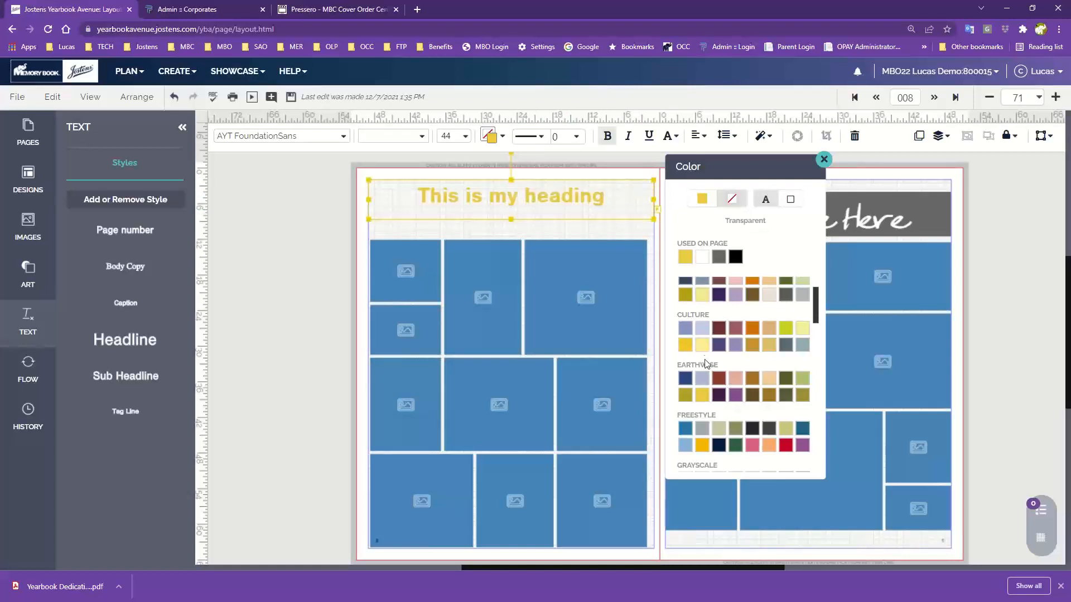
{"action": "scroll", "coordinate": [742, 407], "scroll_direction": "down", "scroll_amount": 3}
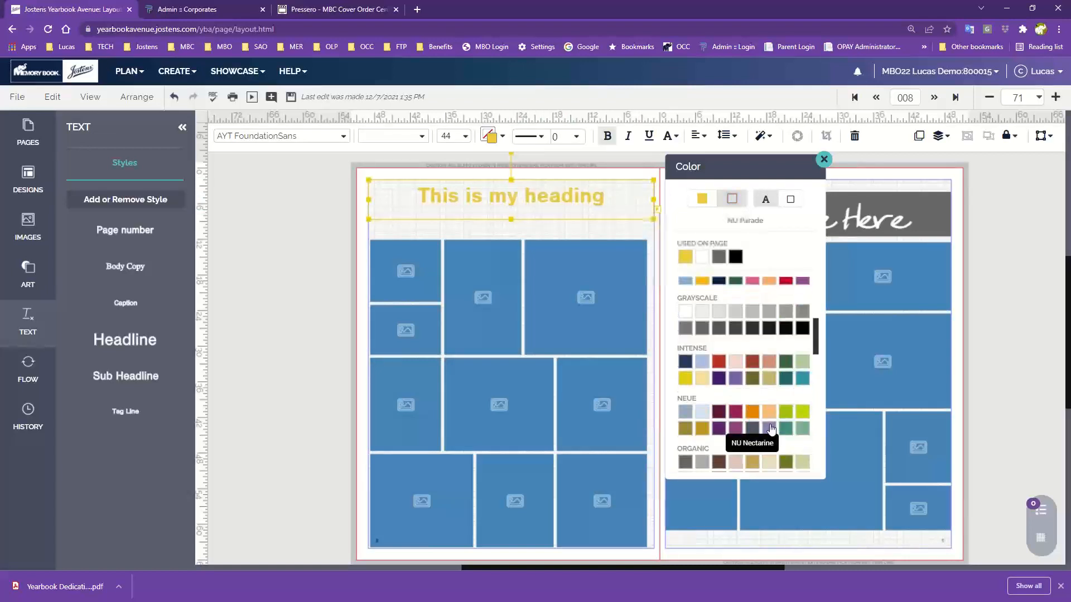
{"action": "scroll", "coordinate": [725, 413], "scroll_direction": "down", "scroll_amount": 2}
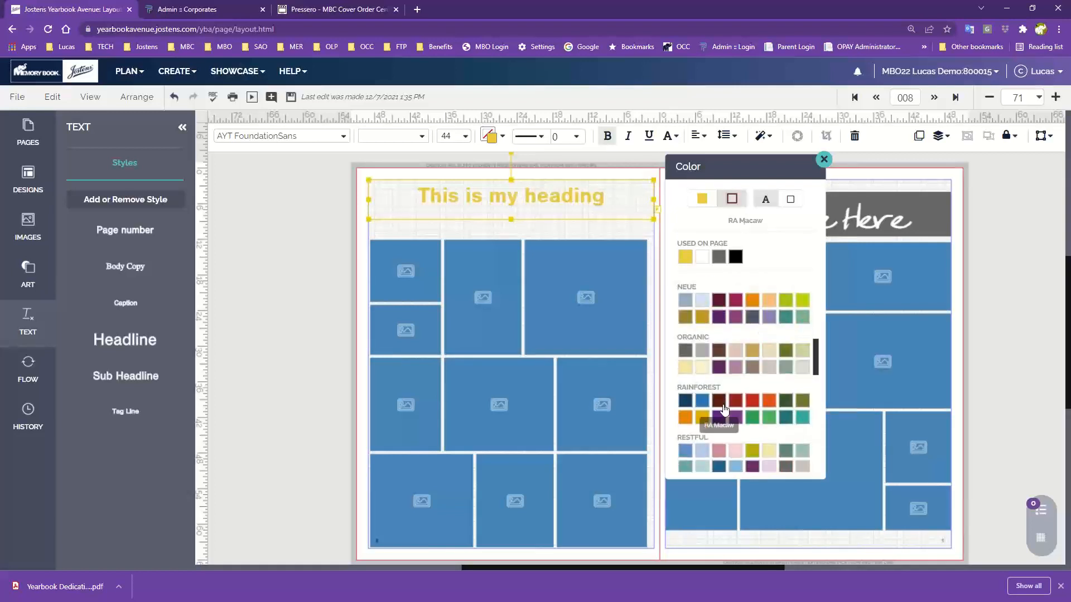
{"action": "left_click", "coordinate": [718, 319]}
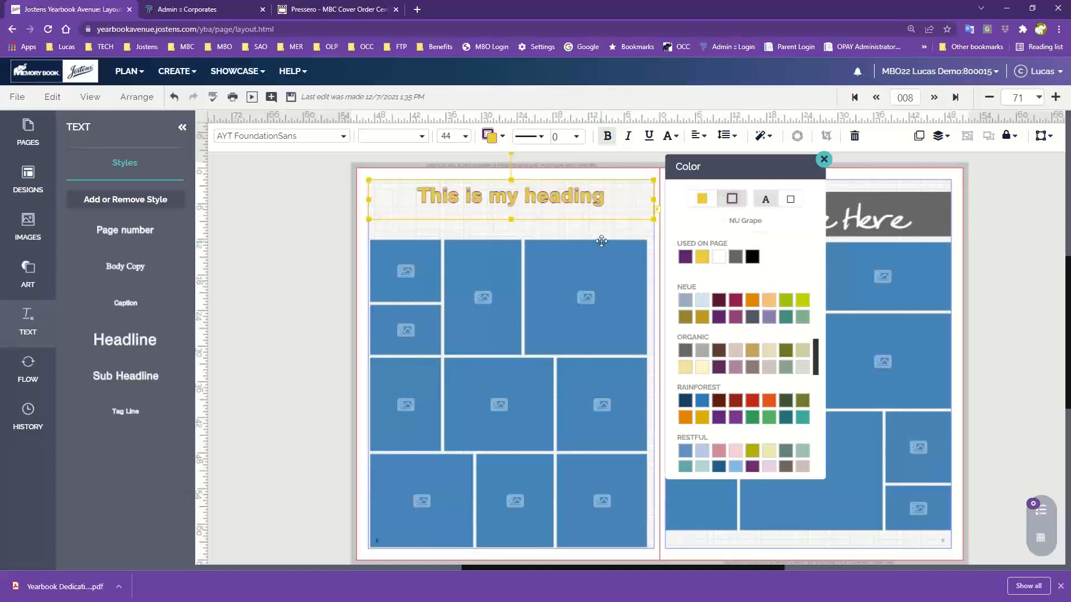
Try to outline the heading's box with SF Mirage from the Surf colors
{"action": "left_click", "coordinate": [792, 200]}
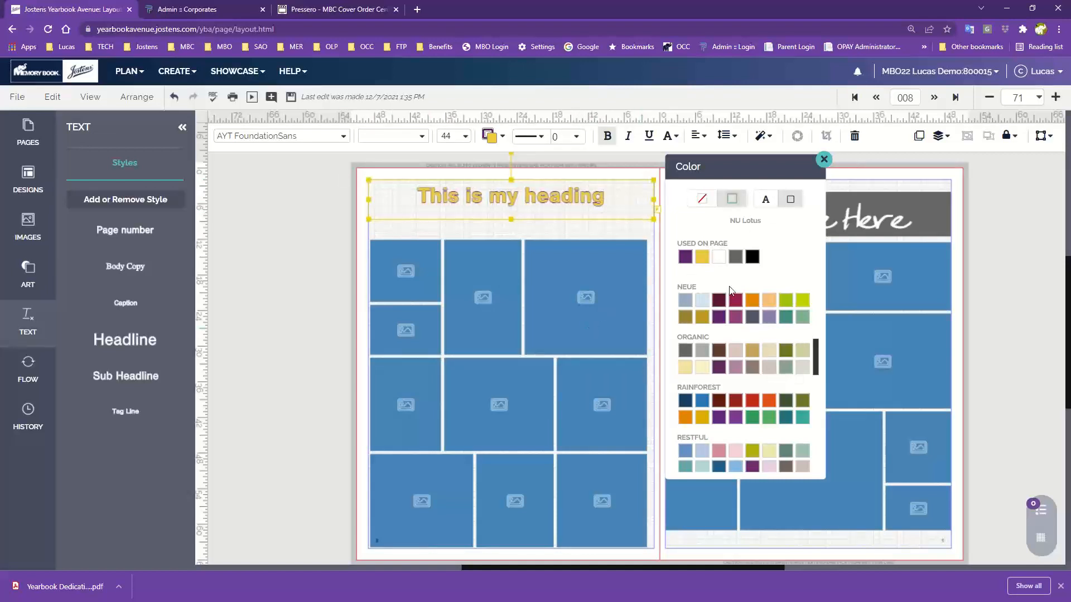
{"action": "scroll", "coordinate": [730, 388], "scroll_direction": "down", "scroll_amount": 3}
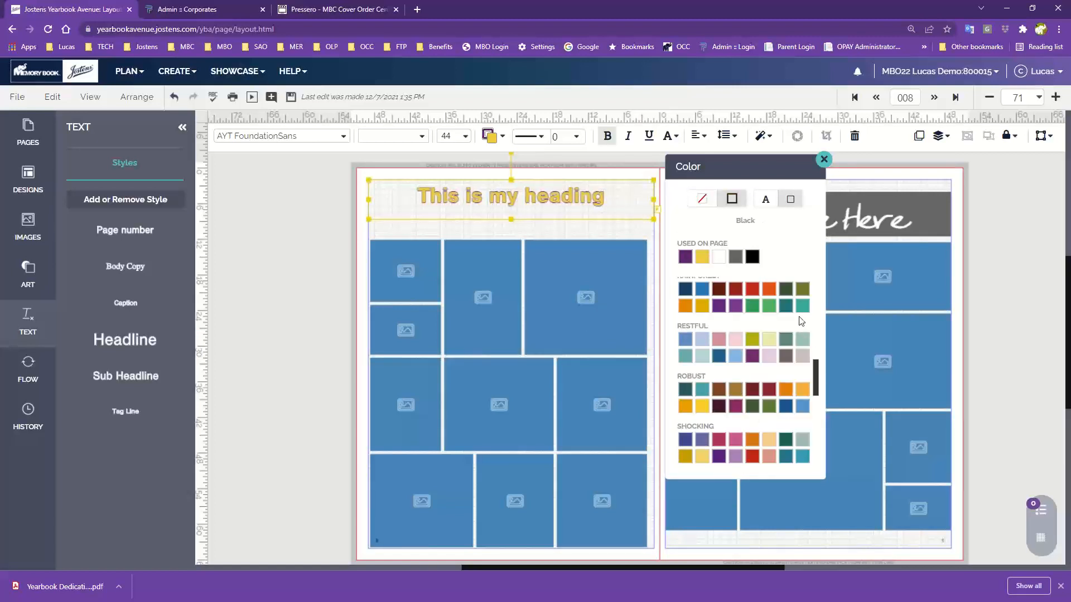
{"action": "left_click", "coordinate": [787, 306]}
{"action": "left_click", "coordinate": [786, 406]}
{"action": "scroll", "coordinate": [787, 410], "scroll_direction": "down", "scroll_amount": 5}
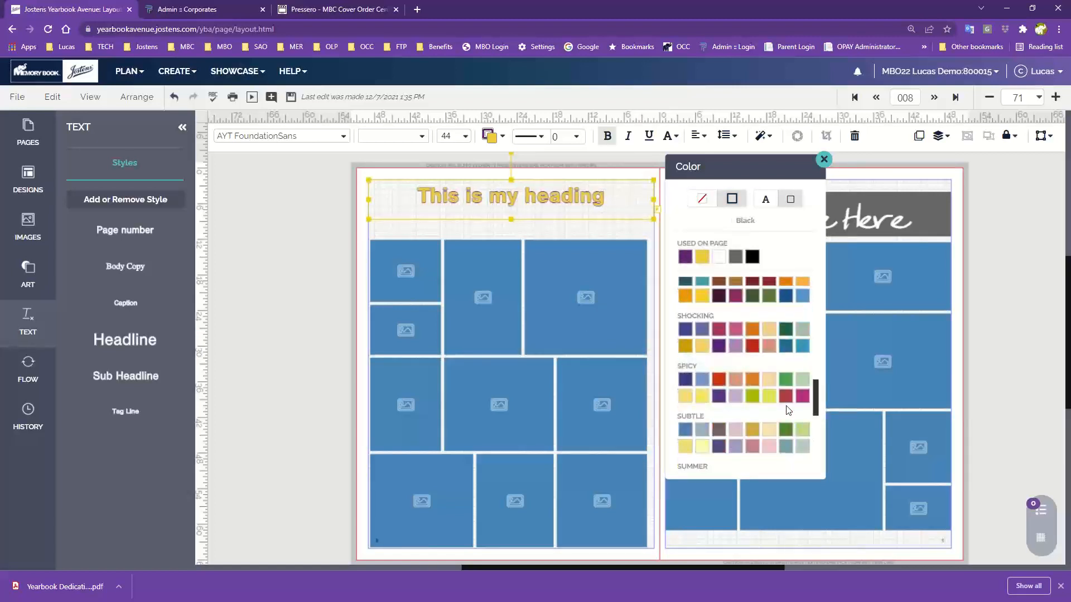
{"action": "left_click", "coordinate": [802, 434]}
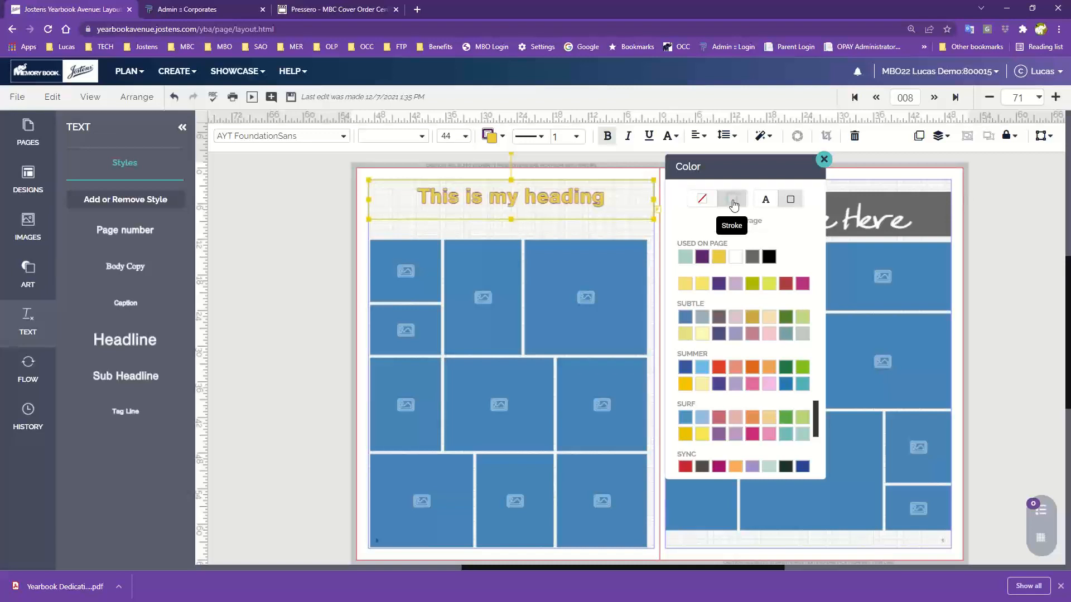
{"action": "left_click", "coordinate": [165, 100]}
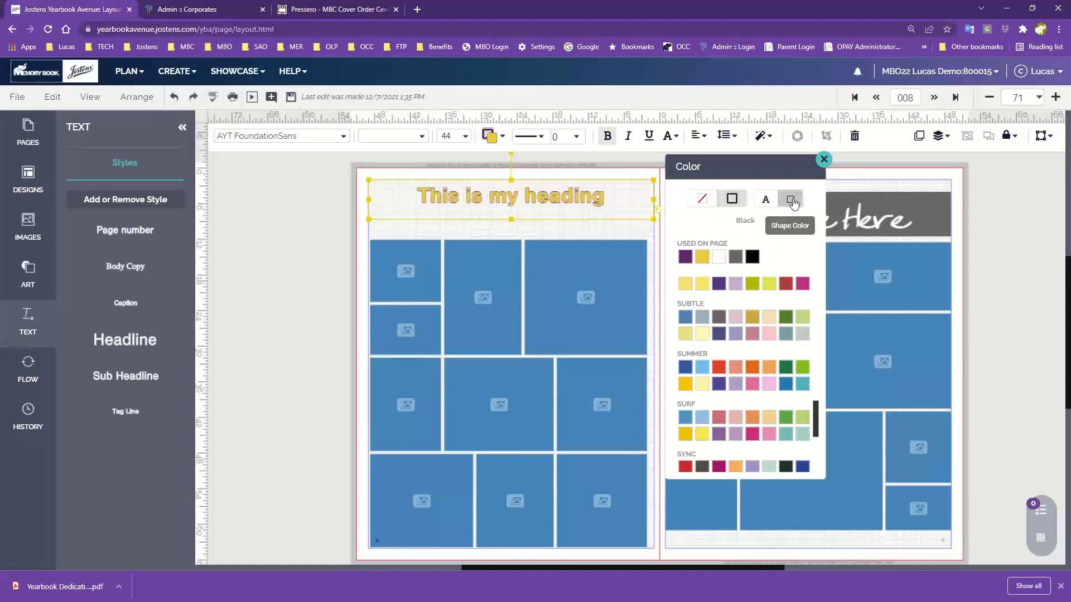
Fill the heading's box with SF Mirage from the Surf colors, and check the heading's color settings
{"action": "left_click", "coordinate": [702, 199]}
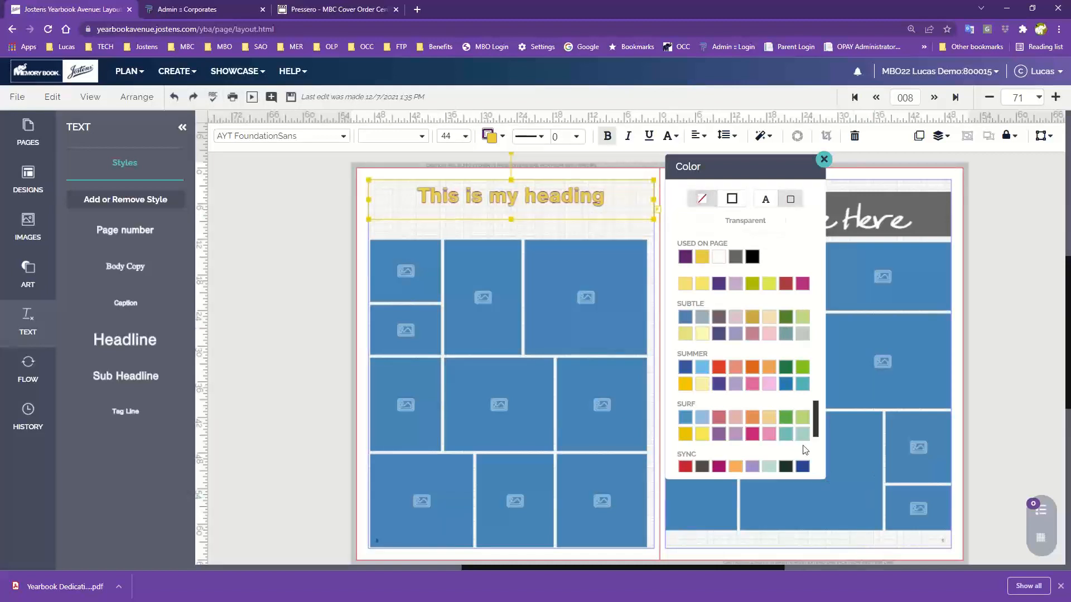
{"action": "left_click", "coordinate": [801, 435]}
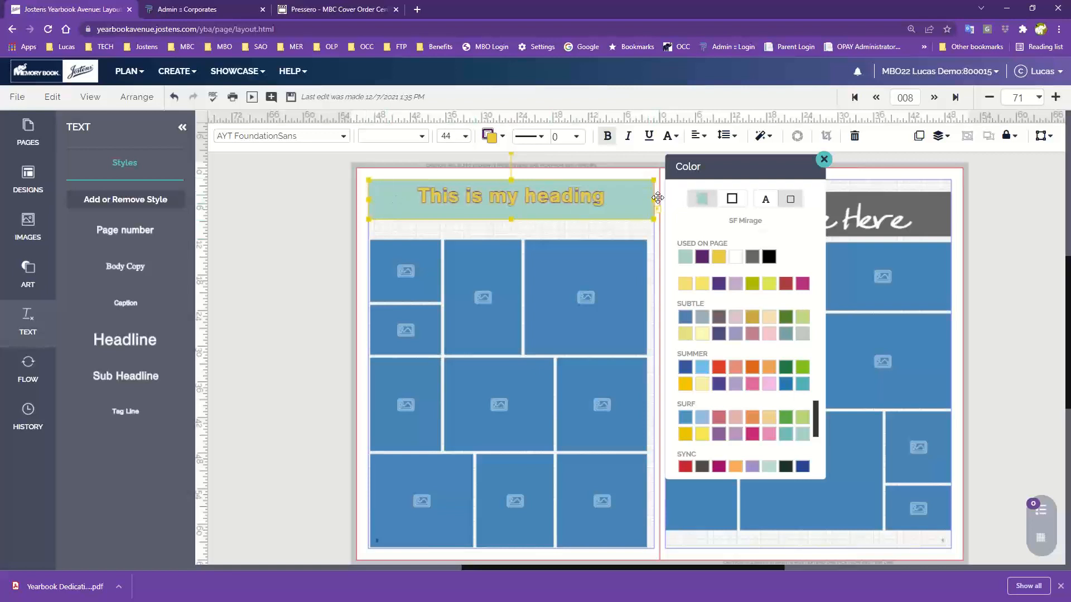
{"action": "left_click", "coordinate": [551, 234]}
{"action": "left_click", "coordinate": [482, 190]}
{"action": "left_click", "coordinate": [732, 199]}
{"action": "left_click", "coordinate": [693, 203]}
{"action": "left_click", "coordinate": [764, 202]}
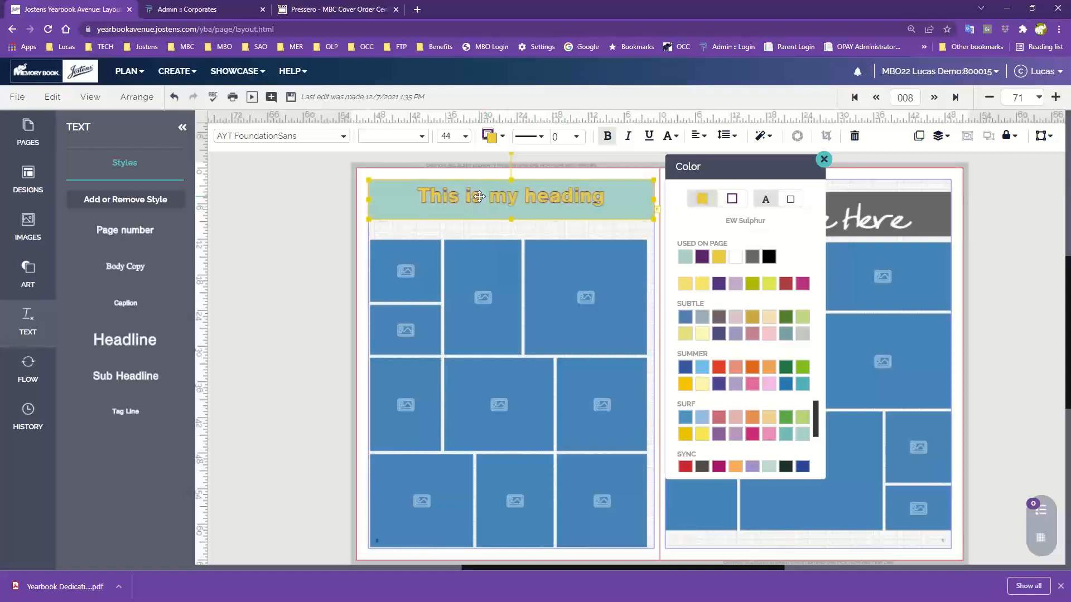
{"action": "left_click", "coordinate": [438, 229]}
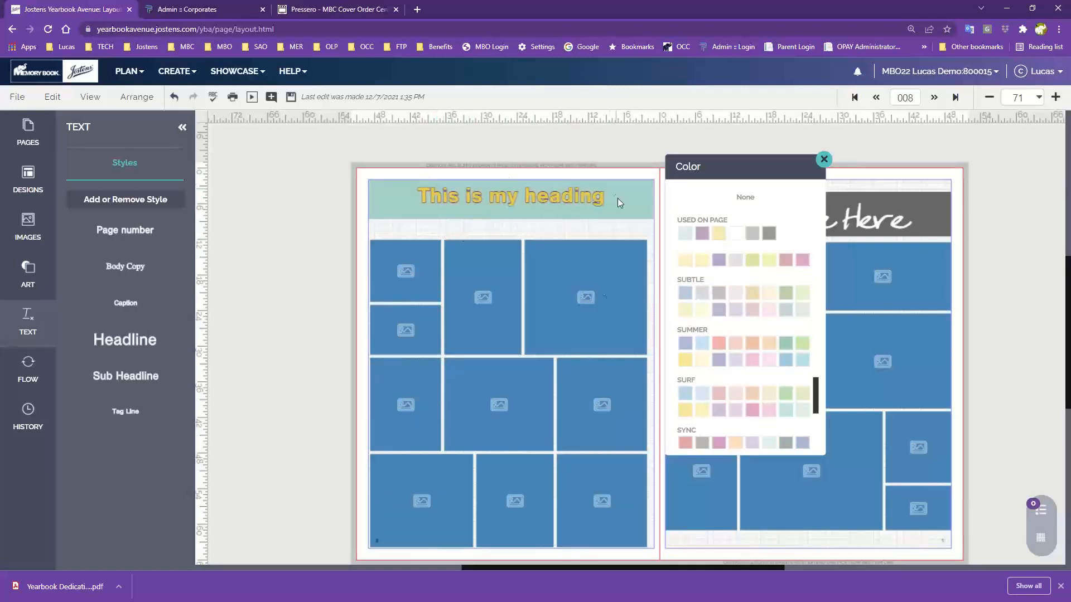
Delete the custom heading from page 8 and close the floating color palette
{"action": "scroll", "coordinate": [404, 153], "scroll_direction": "up", "scroll_amount": 2}
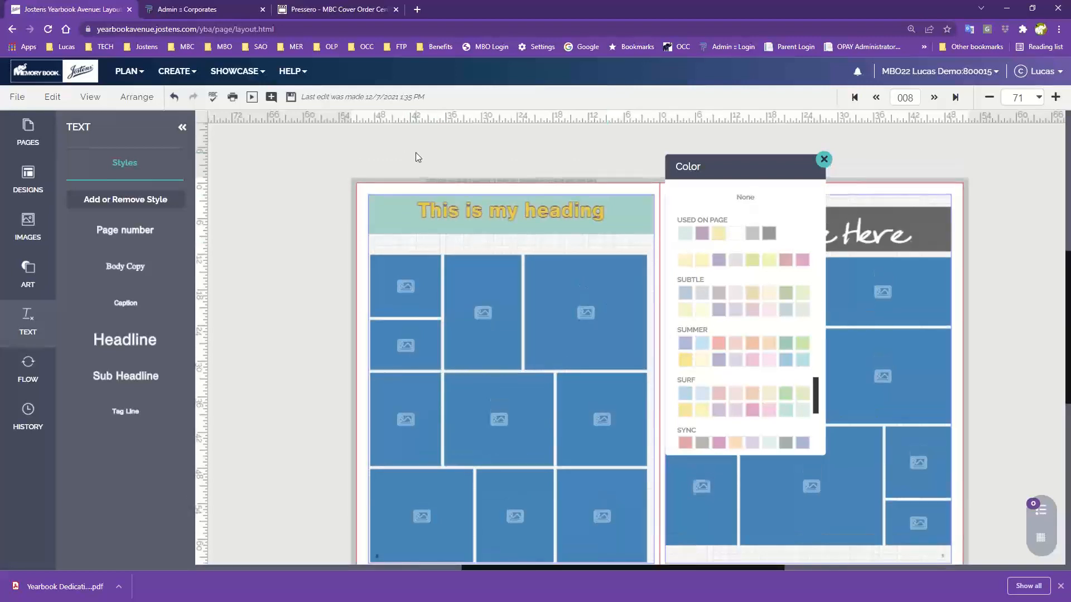
{"action": "left_click_drag", "start_coordinate": [417, 167], "coordinate": [588, 248]}
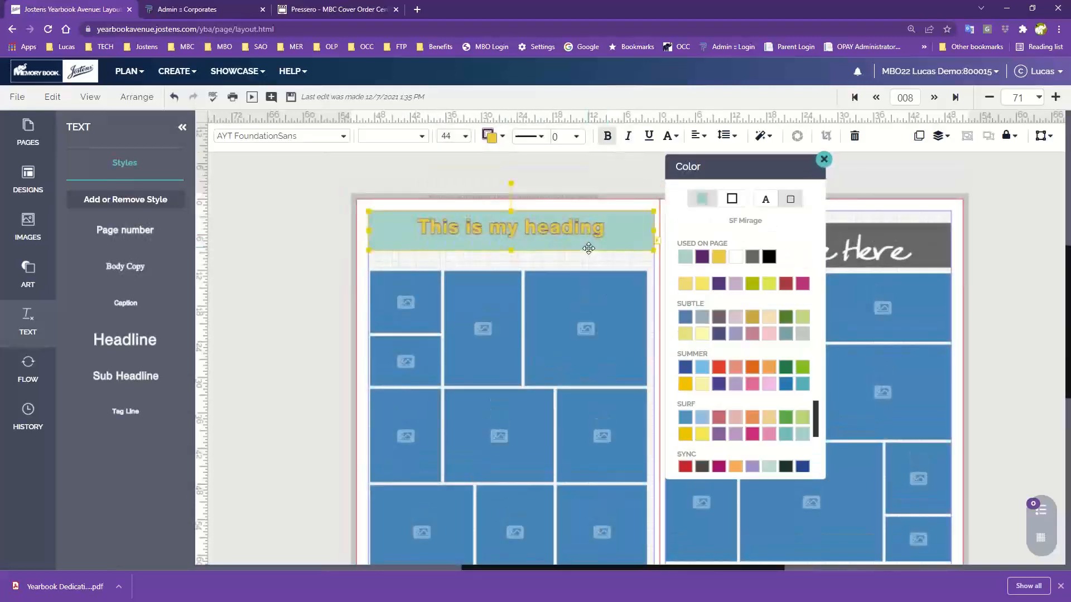
{"action": "key", "text": "Delete"}
{"action": "left_click", "coordinate": [823, 160]}
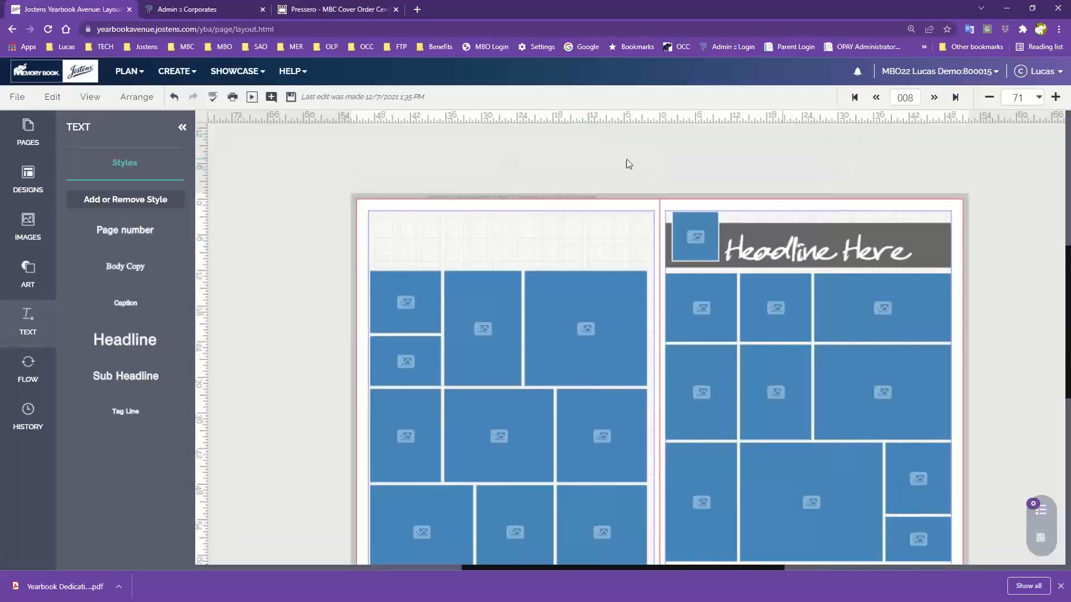
List the Headline designs from the Click-N-Go! collection
{"action": "scroll", "coordinate": [614, 159], "scroll_direction": "up", "scroll_amount": 1}
{"action": "left_click", "coordinate": [29, 176]}
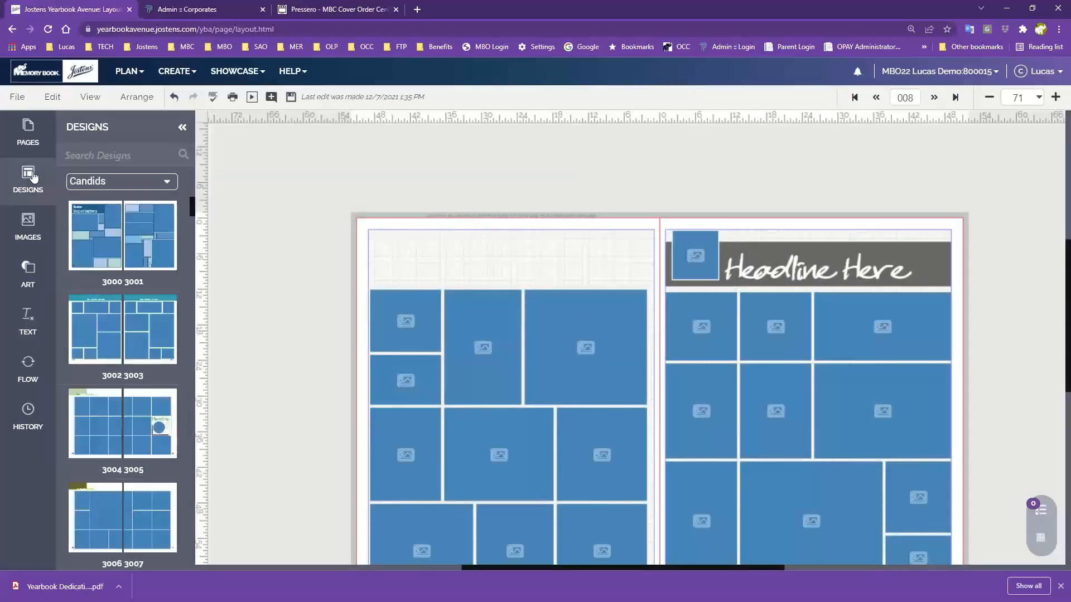
{"action": "left_click", "coordinate": [127, 186]}
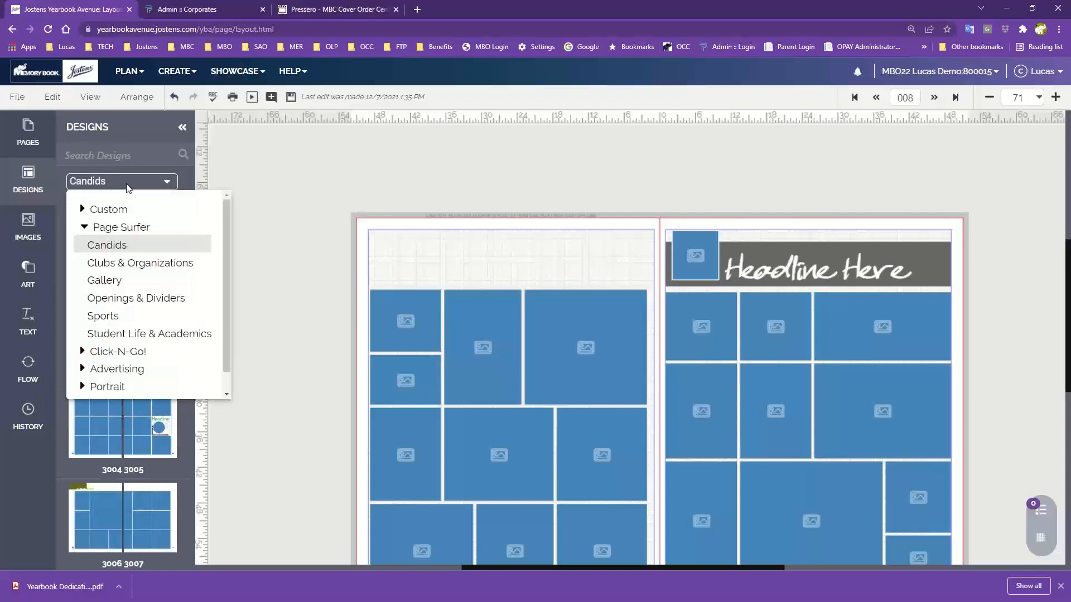
{"action": "left_click", "coordinate": [100, 352]}
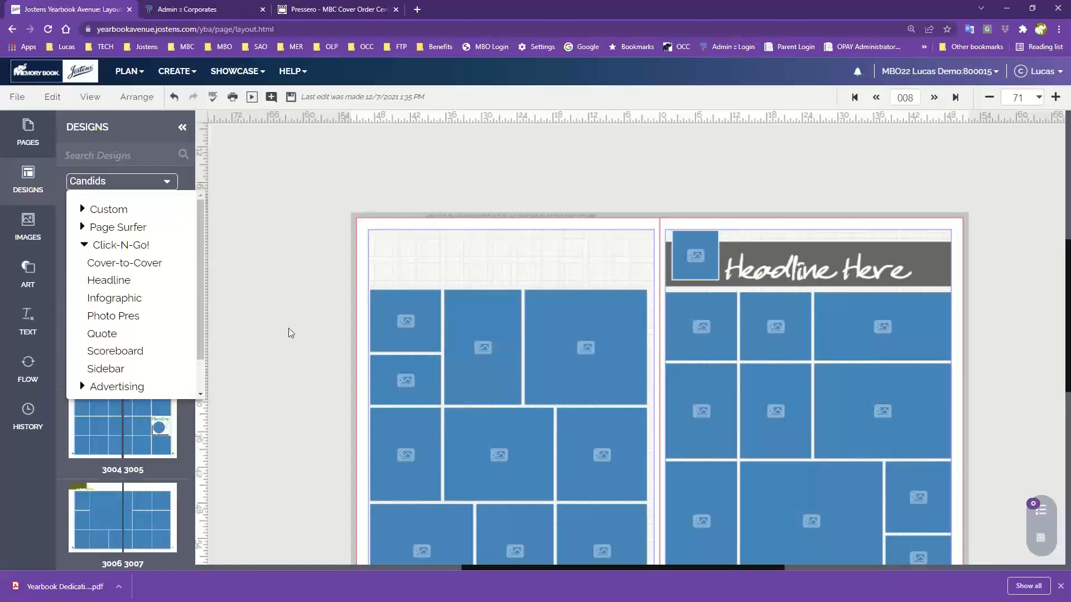
{"action": "left_click", "coordinate": [106, 280]}
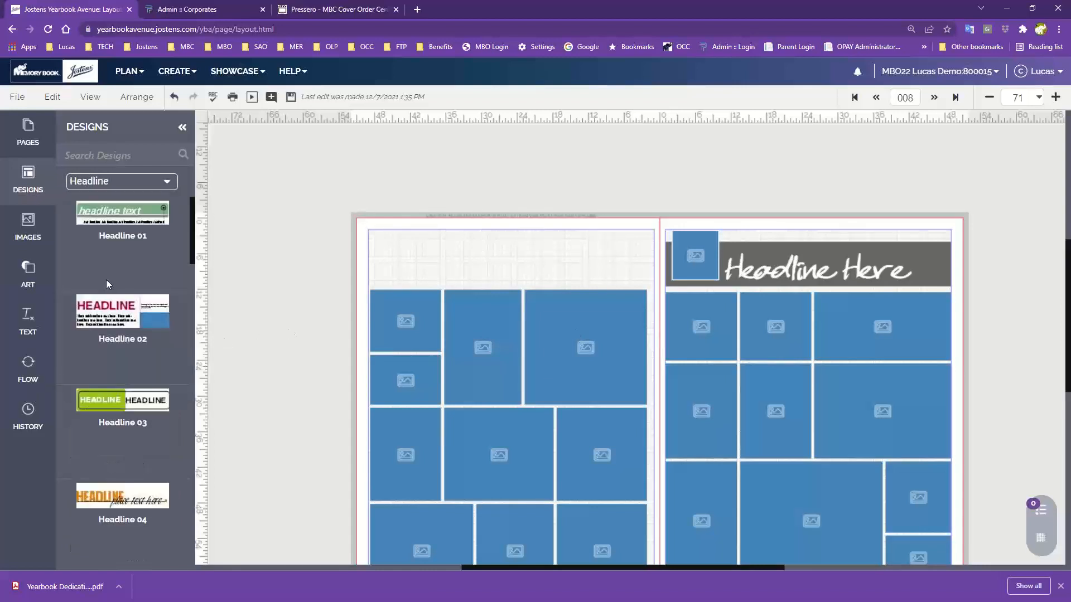
{"action": "left_click", "coordinate": [100, 184]}
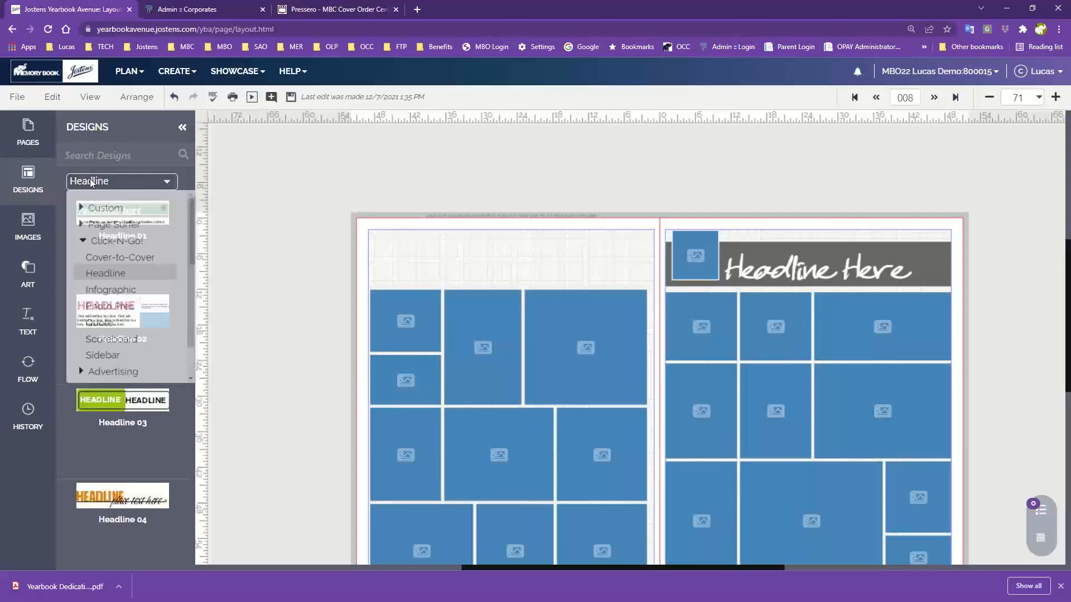
{"action": "left_click", "coordinate": [111, 281]}
Place the Headline 13 design in the empty area above the image boxes on page 8
{"action": "scroll", "coordinate": [156, 255], "scroll_direction": "down", "scroll_amount": 5}
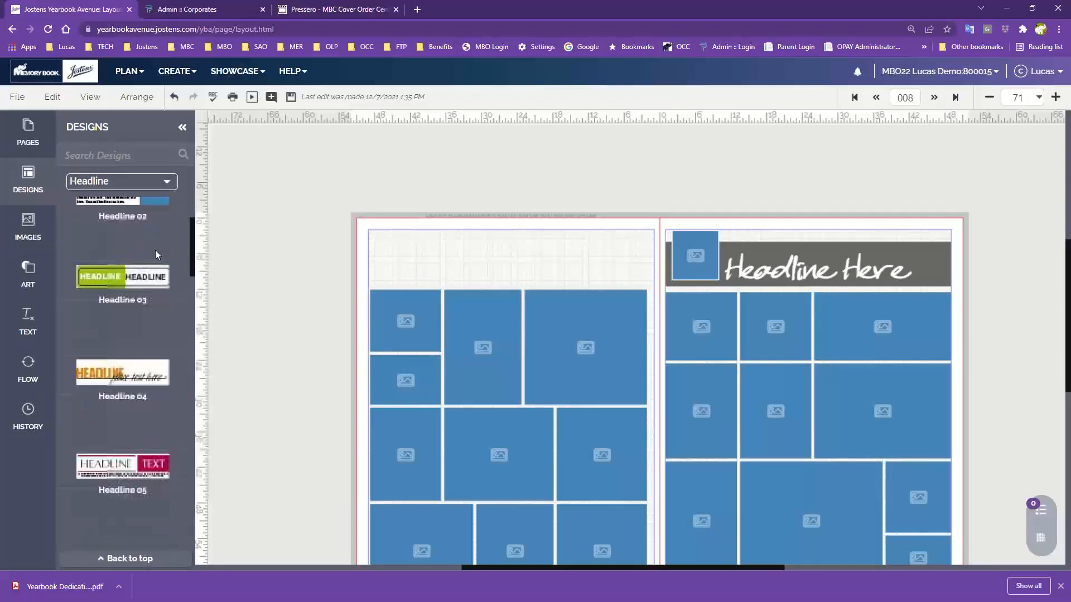
{"action": "scroll", "coordinate": [156, 254], "scroll_direction": "down", "scroll_amount": 6}
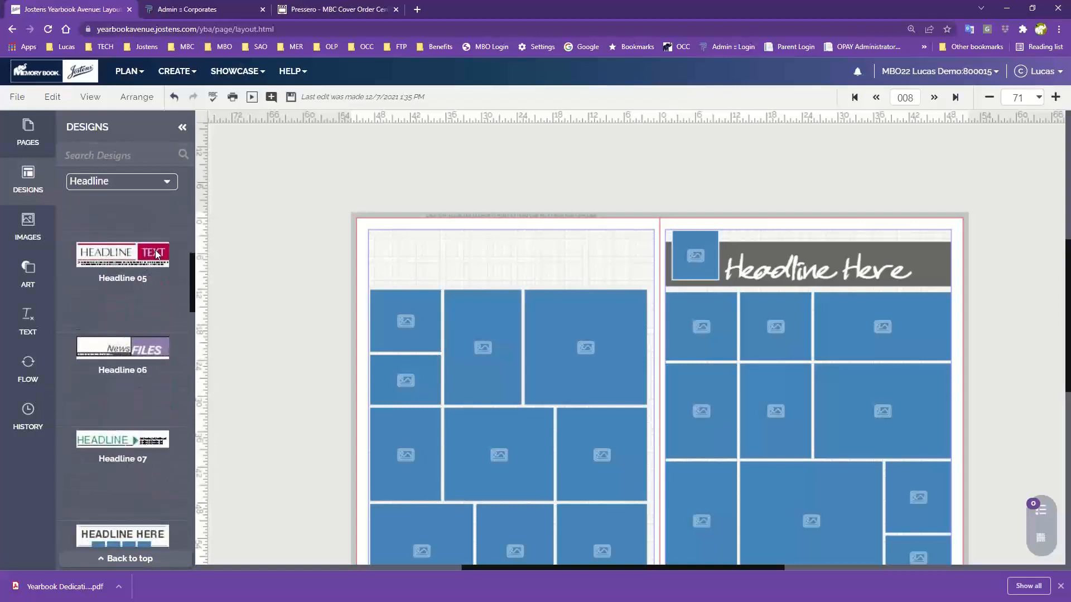
{"action": "scroll", "coordinate": [155, 258], "scroll_direction": "down", "scroll_amount": 6}
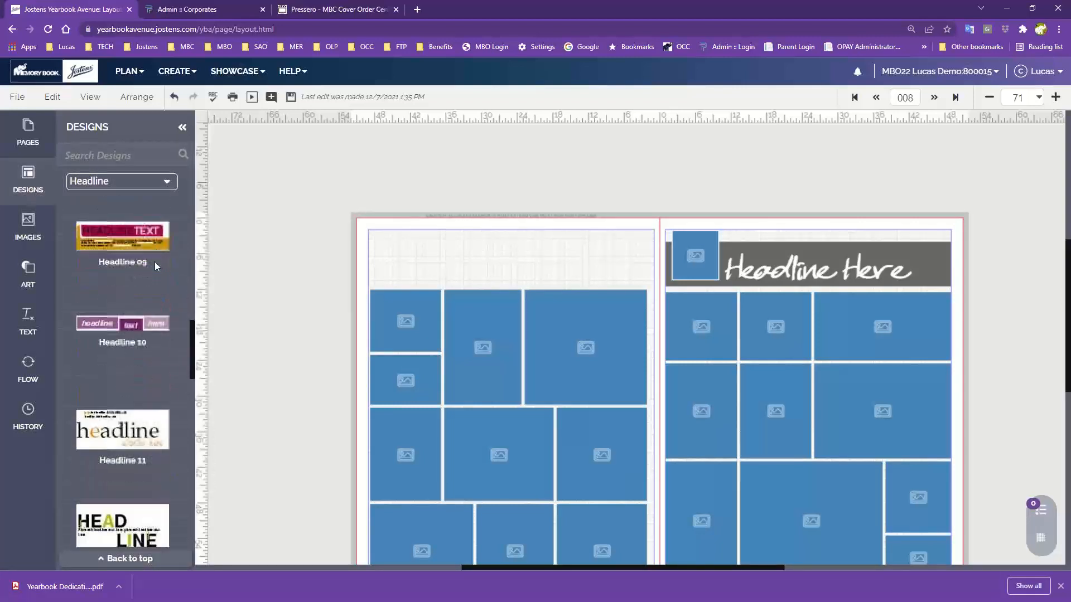
{"action": "scroll", "coordinate": [155, 259], "scroll_direction": "down", "scroll_amount": 1}
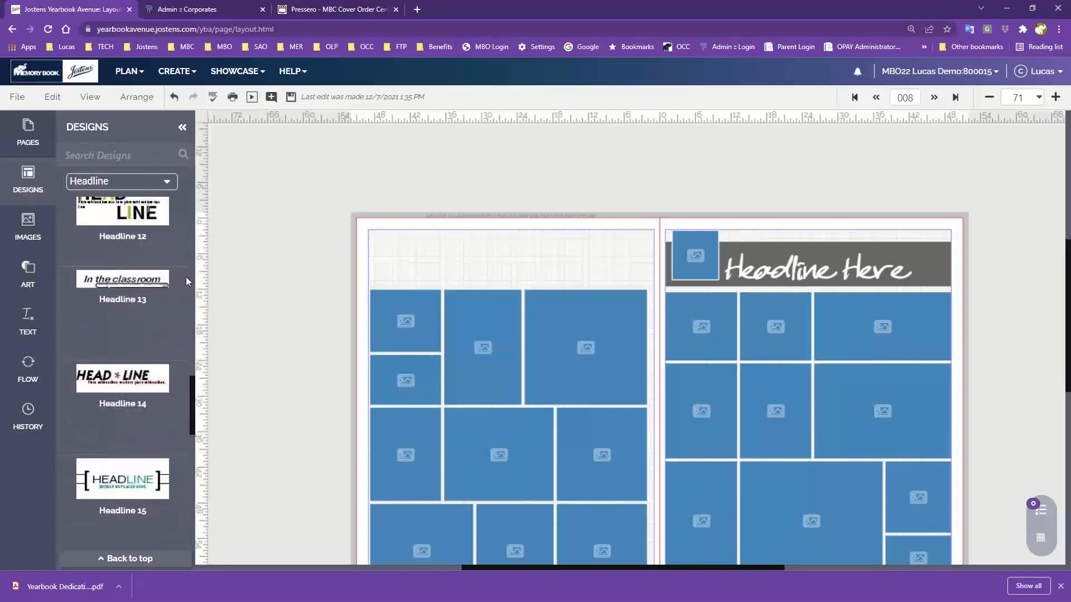
{"action": "left_click_drag", "start_coordinate": [116, 283], "coordinate": [506, 255]}
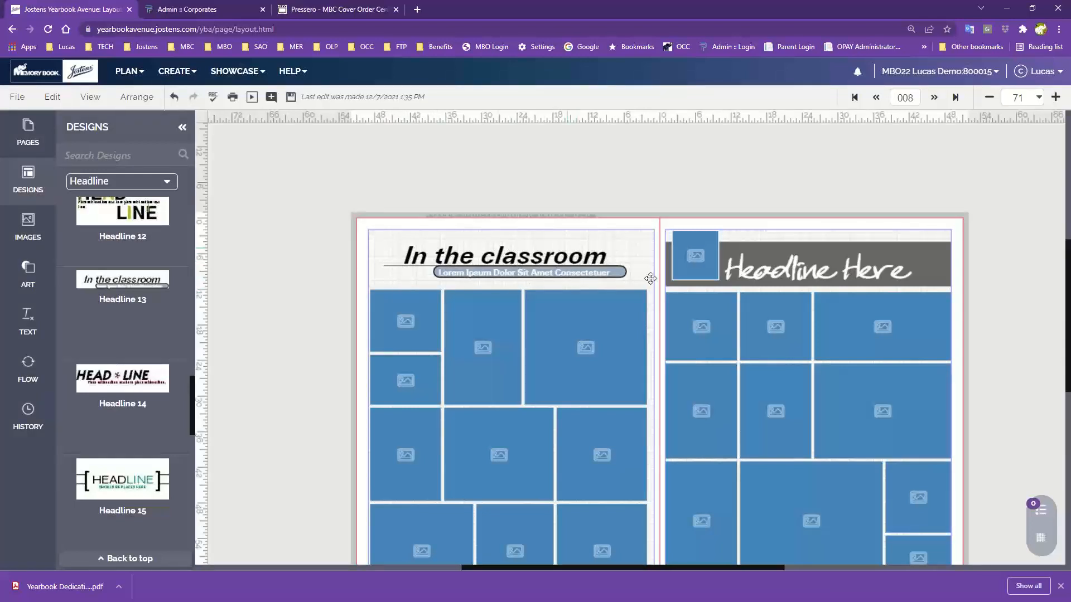
{"action": "scroll", "coordinate": [465, 393], "scroll_direction": "down", "scroll_amount": 1}
{"action": "scroll", "coordinate": [466, 392], "scroll_direction": "down", "scroll_amount": 1}
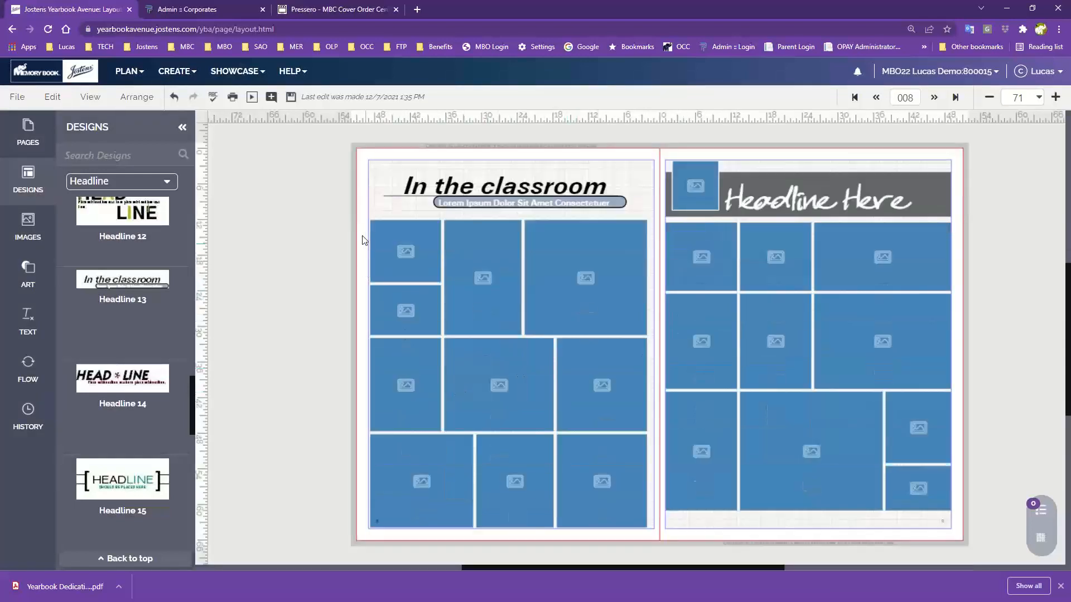
View the format and effects options for all the image boxes on page 8
{"action": "left_click_drag", "start_coordinate": [364, 236], "coordinate": [632, 492]}
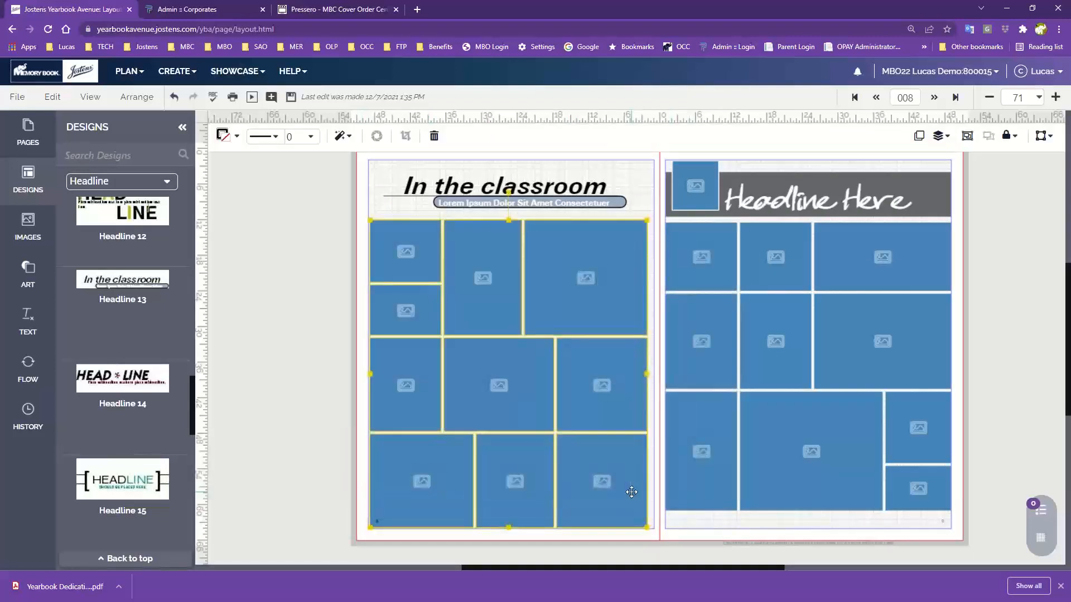
{"action": "left_click", "coordinate": [341, 136]}
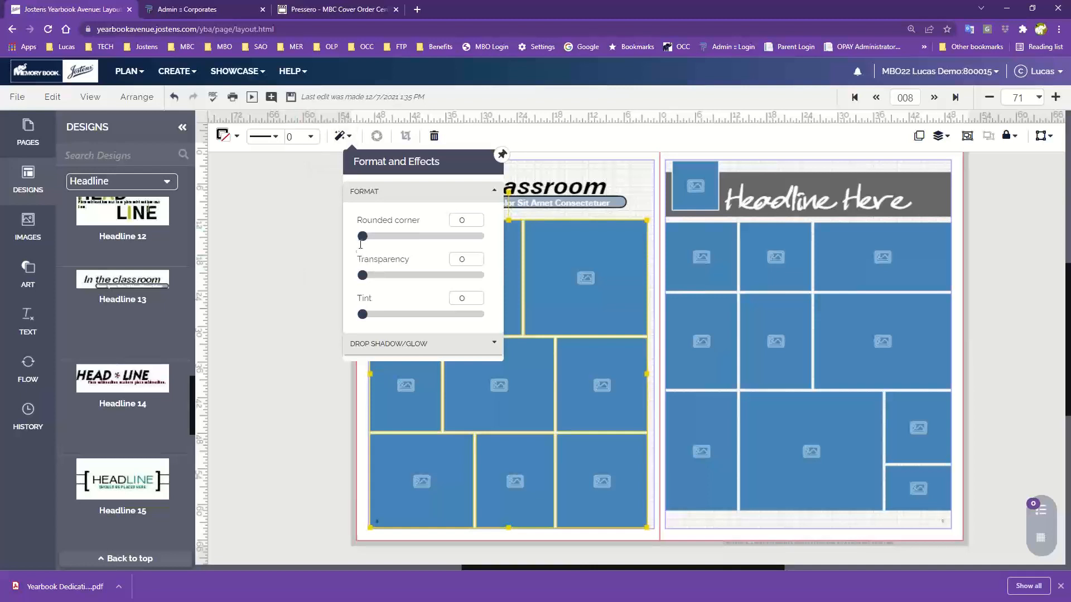
{"action": "left_click", "coordinate": [551, 166]}
{"action": "left_click", "coordinate": [286, 217]}
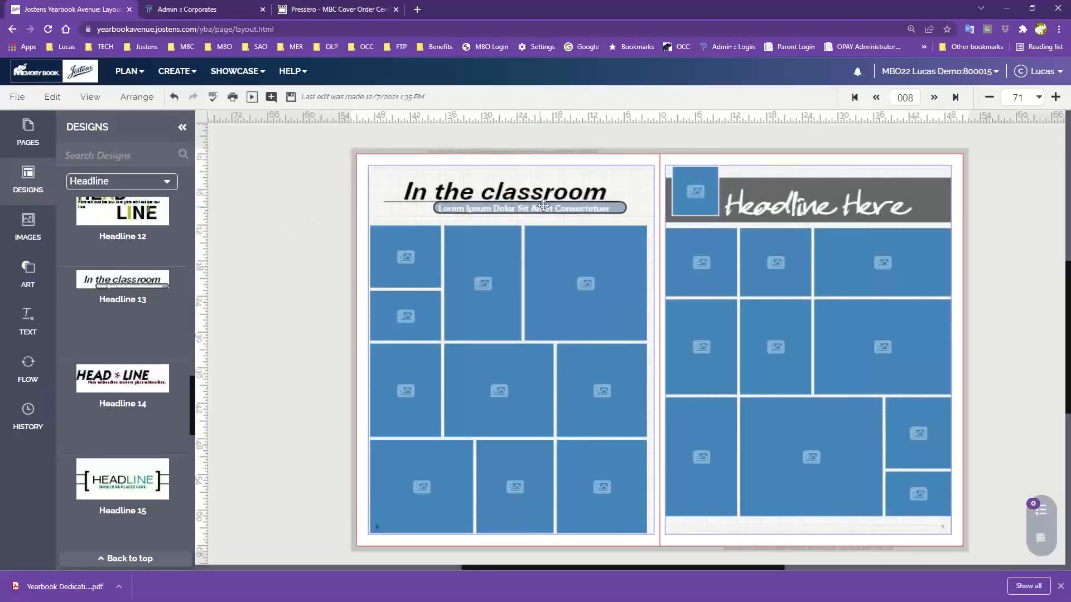
Enlarge the page view to 125% and ungroup the "In the classroom" headline design on page 8
{"action": "left_click", "coordinate": [1056, 97]}
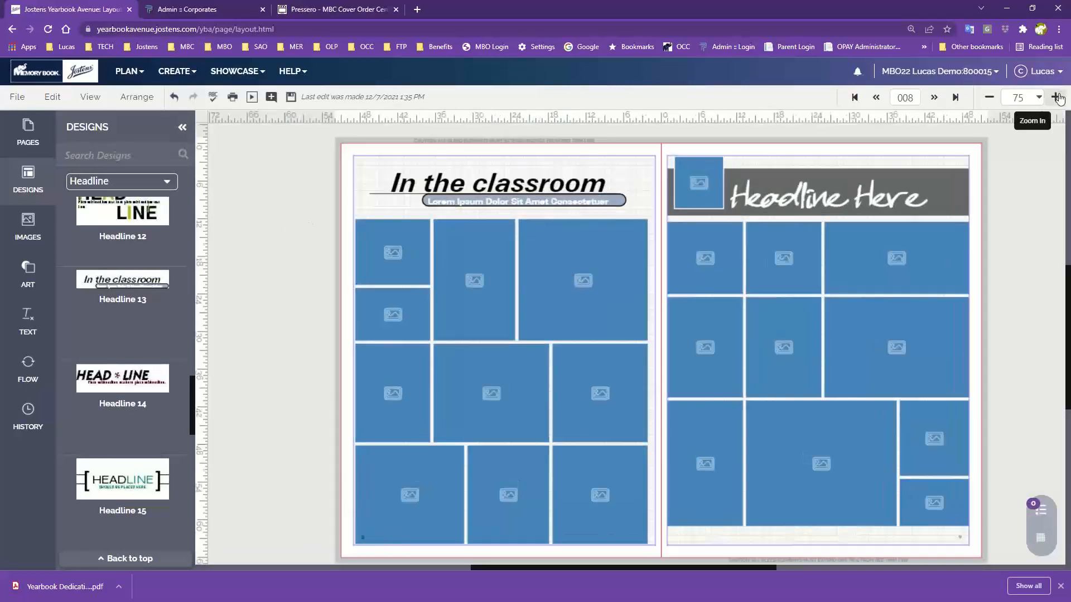
{"action": "left_click_drag", "start_coordinate": [434, 265], "coordinate": [563, 371]}
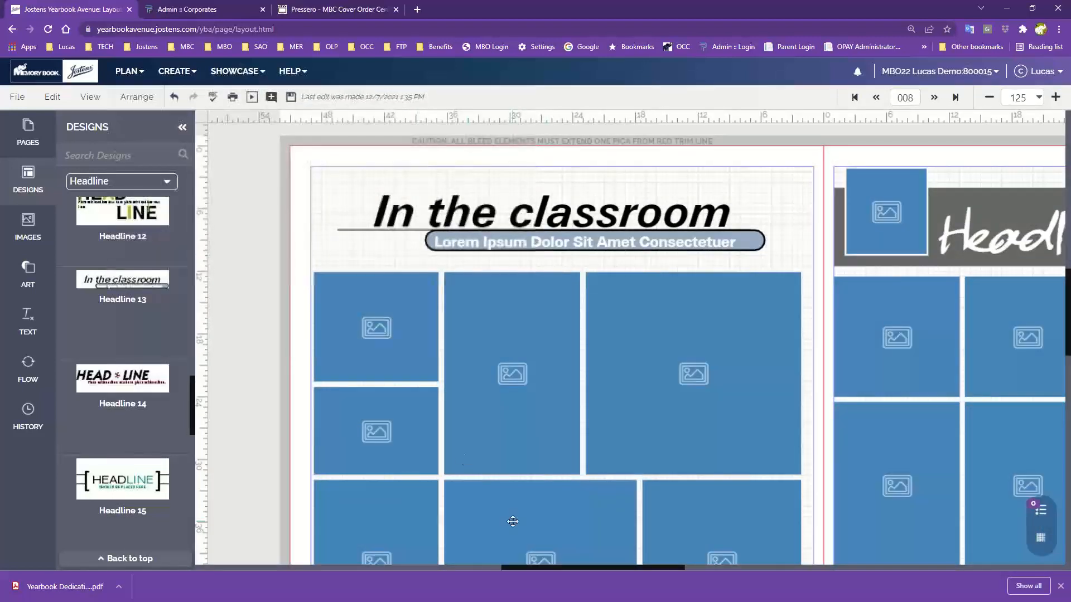
{"action": "left_click", "coordinate": [571, 217]}
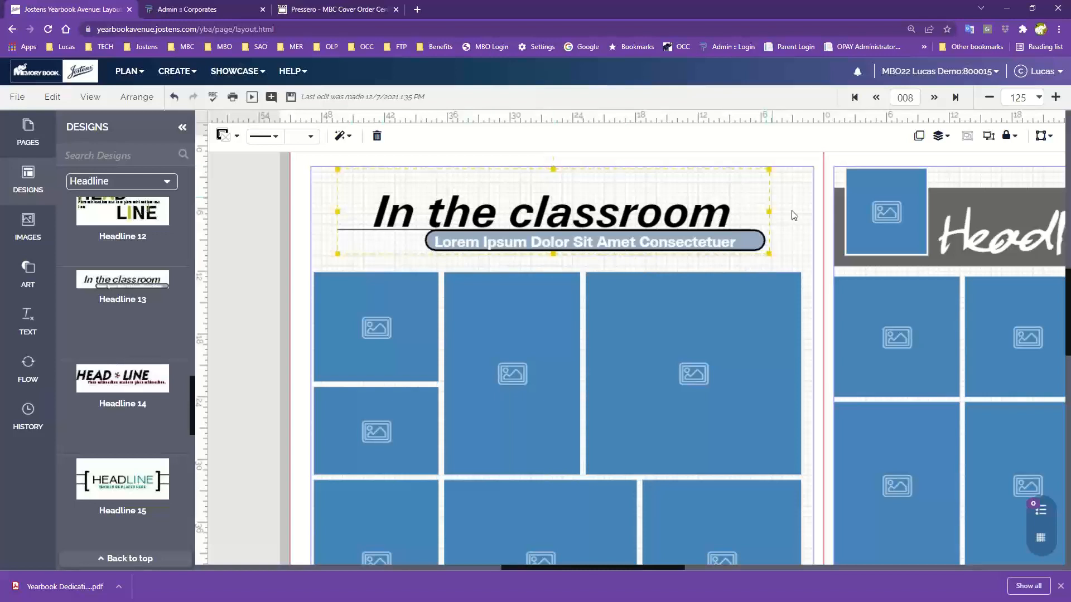
{"action": "scroll", "coordinate": [796, 236], "scroll_direction": "up", "scroll_amount": 1}
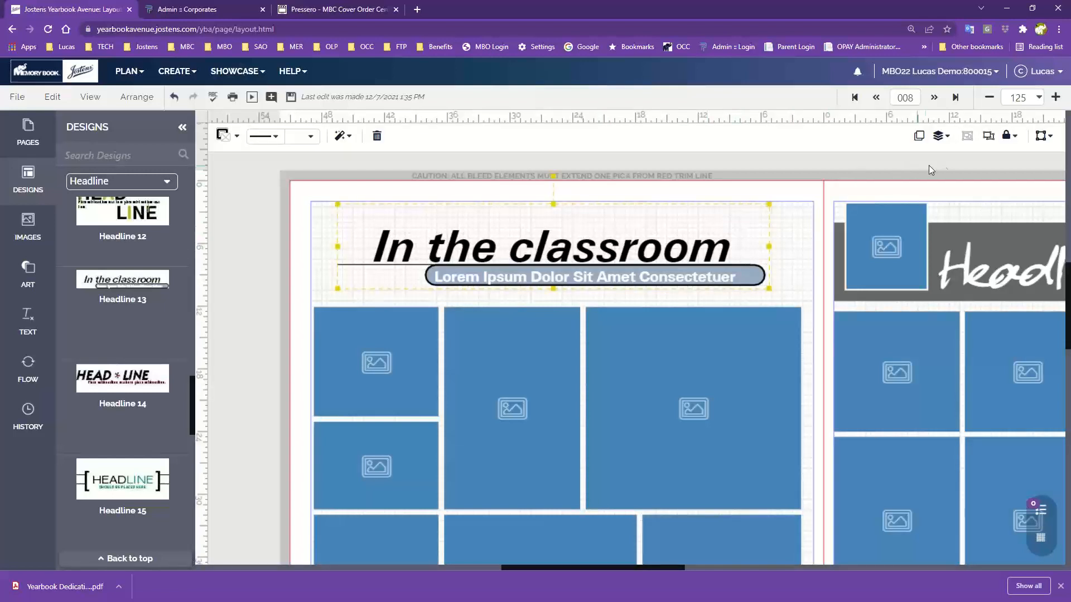
{"action": "left_click", "coordinate": [989, 137]}
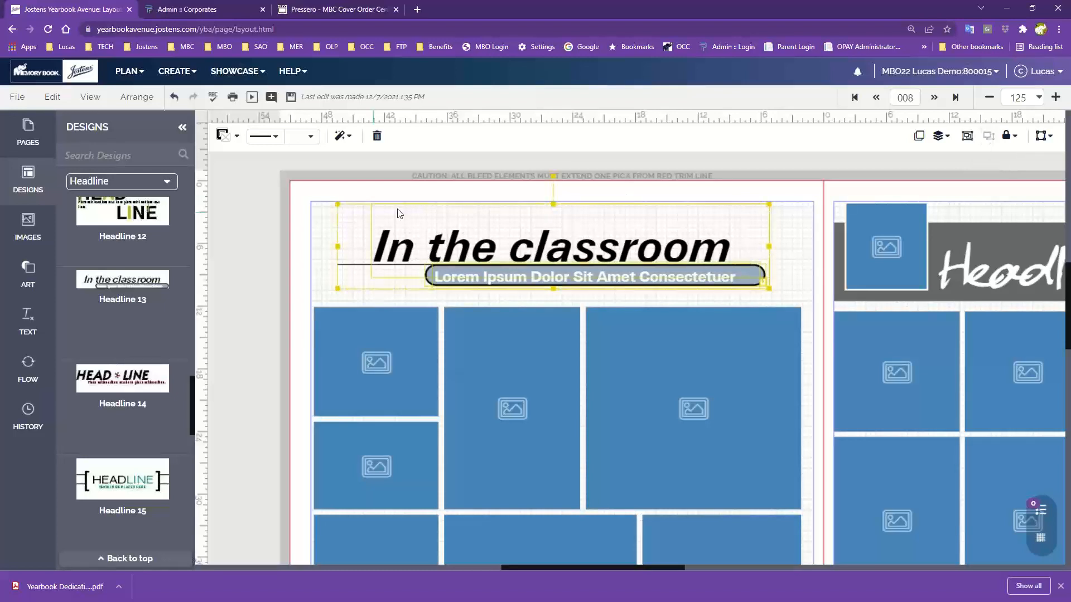
Open the ungrouped "In the classroom" text for editing, and deselect it
{"action": "left_click", "coordinate": [779, 233]}
{"action": "left_click", "coordinate": [665, 243]}
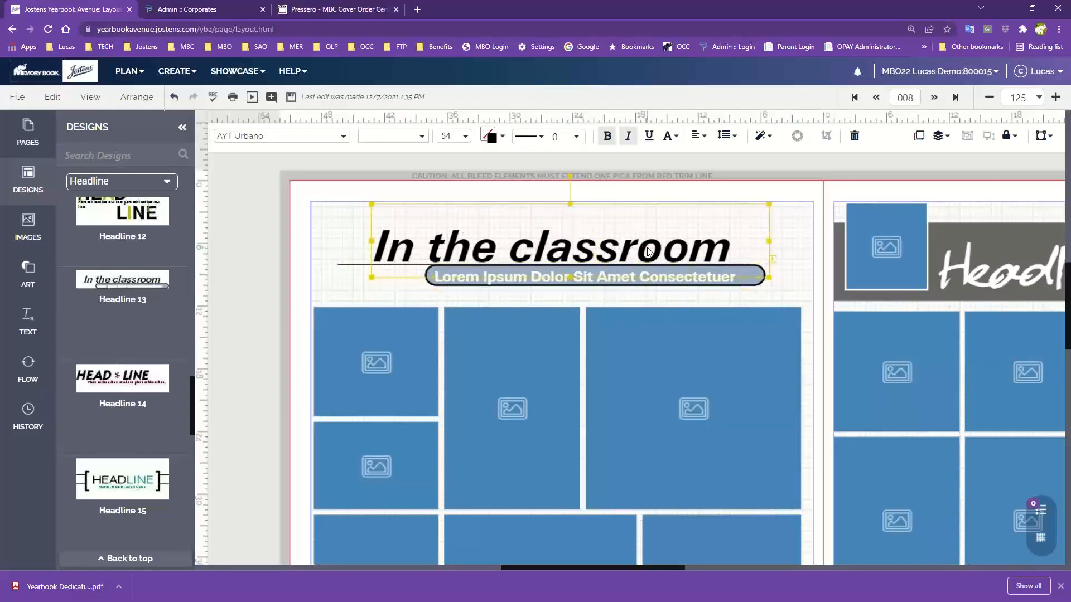
{"action": "left_click", "coordinate": [727, 251]}
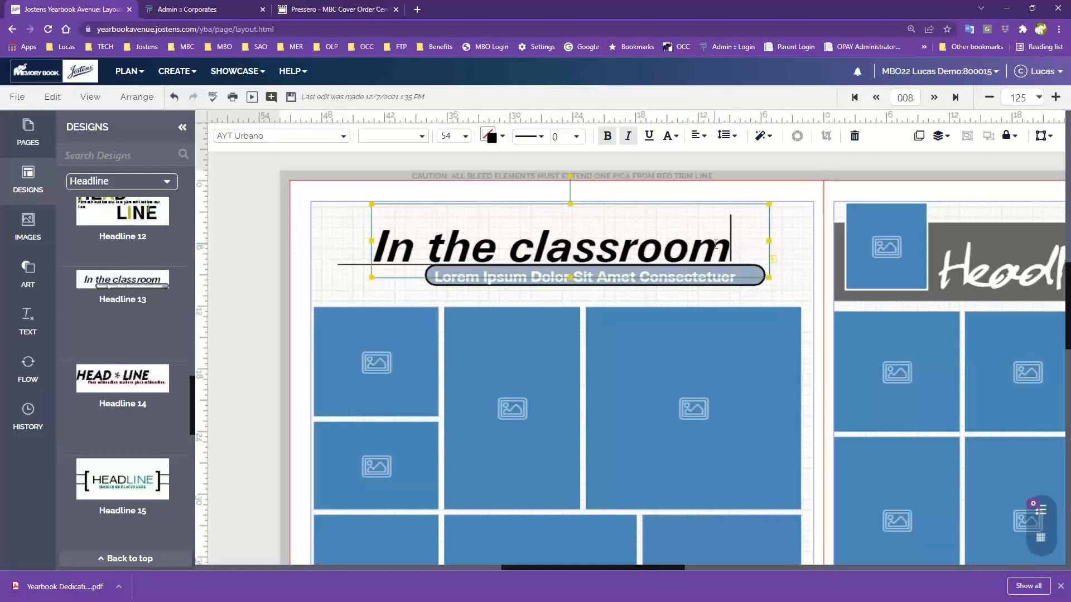
{"action": "left_click_drag", "start_coordinate": [680, 245], "coordinate": [500, 251]}
{"action": "left_click", "coordinate": [808, 308]}
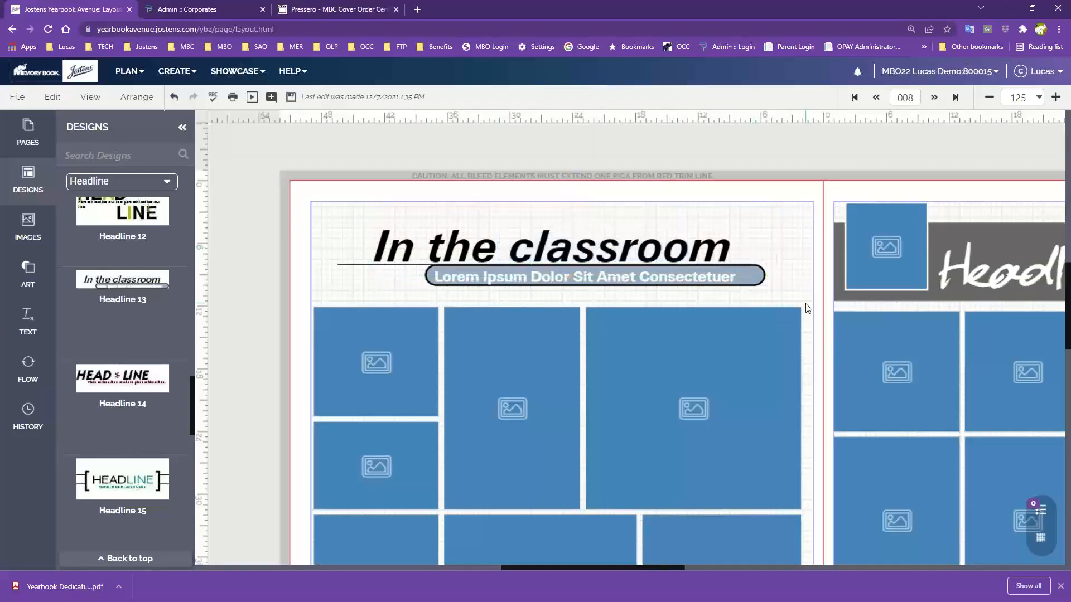
Fill the rounded bar behind the subheadline on page 8 with FS Rebel Red
{"action": "left_click", "coordinate": [746, 277]}
{"action": "left_click", "coordinate": [752, 283]}
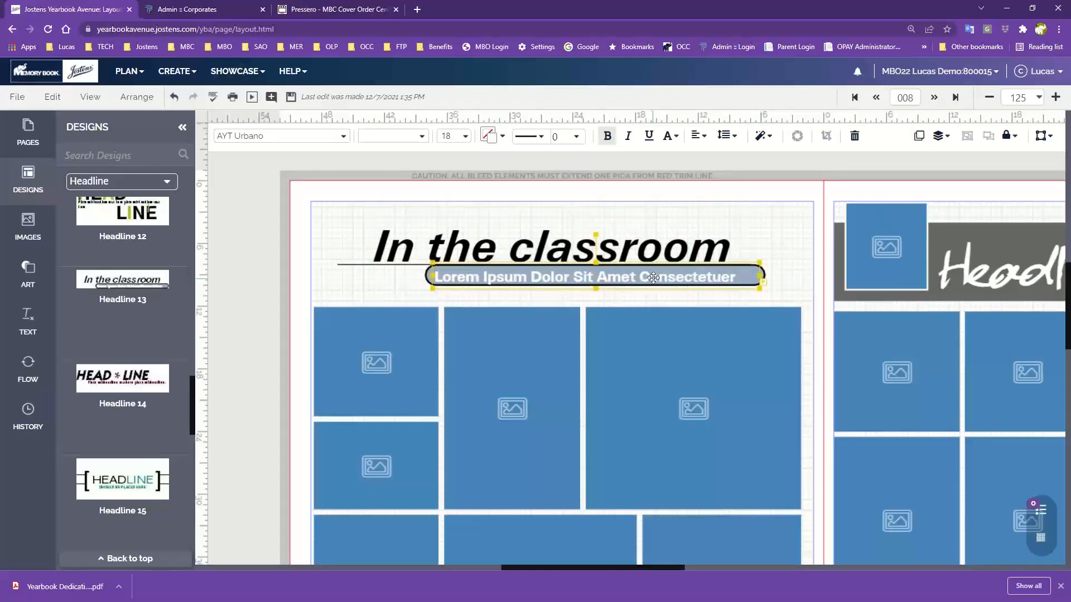
{"action": "left_click", "coordinate": [766, 271]}
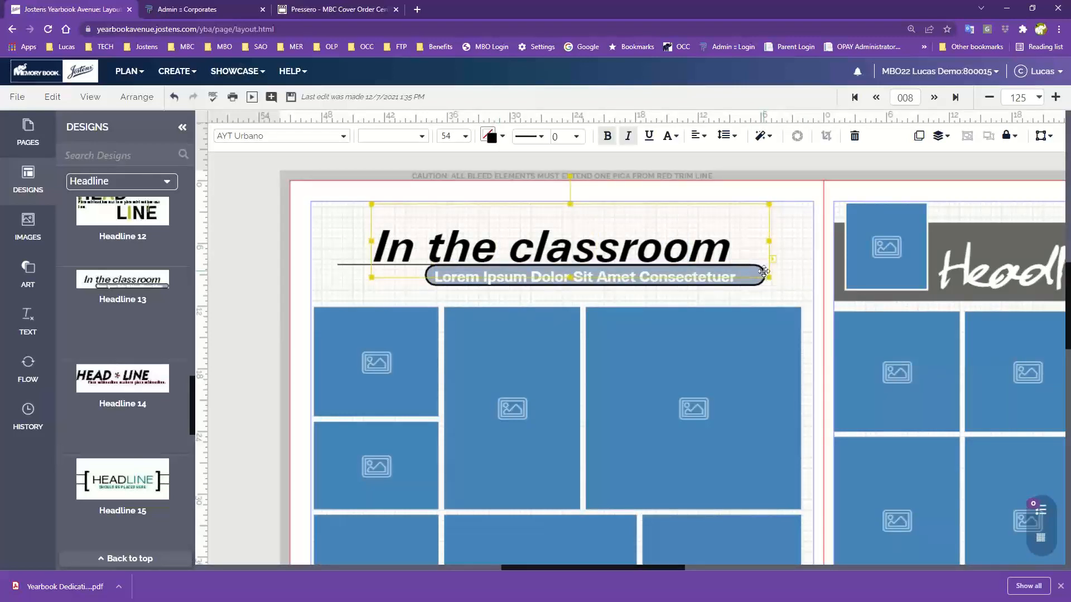
{"action": "left_click", "coordinate": [762, 282]}
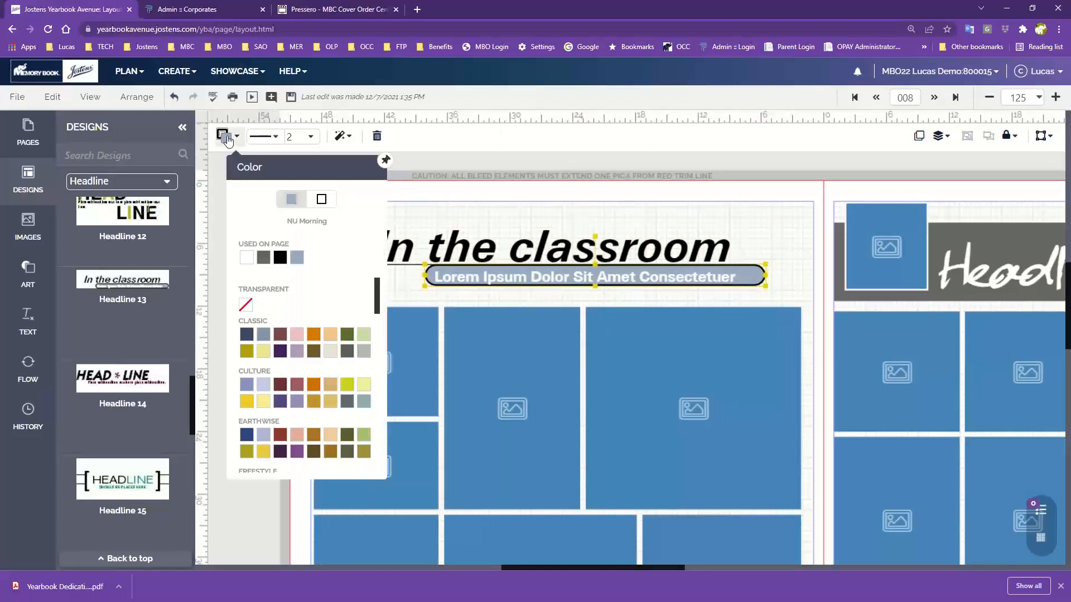
{"action": "scroll", "coordinate": [258, 367], "scroll_direction": "down", "scroll_amount": 2}
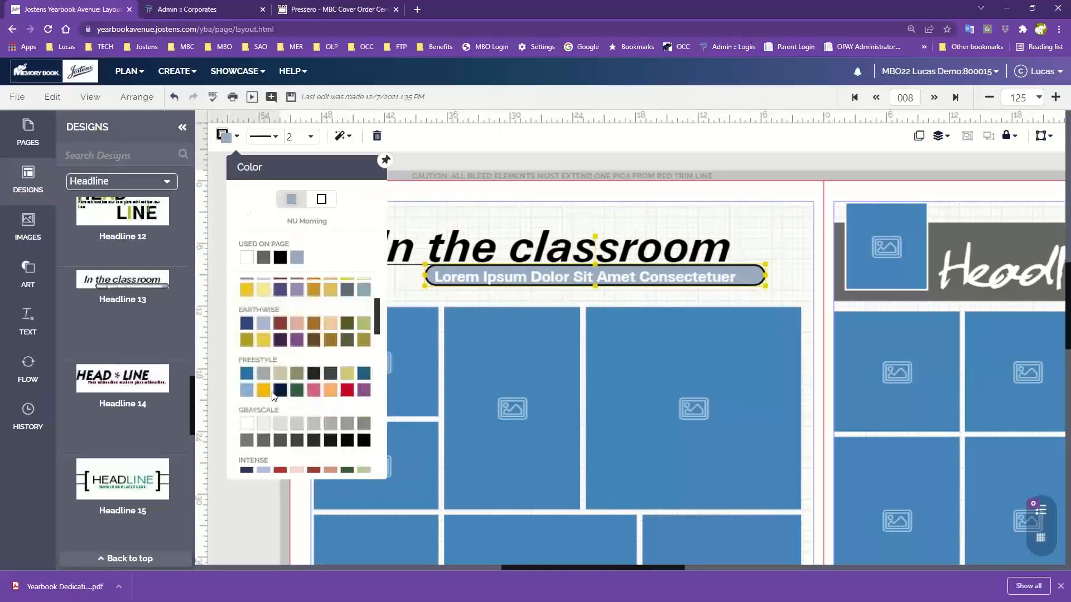
{"action": "left_click", "coordinate": [347, 392]}
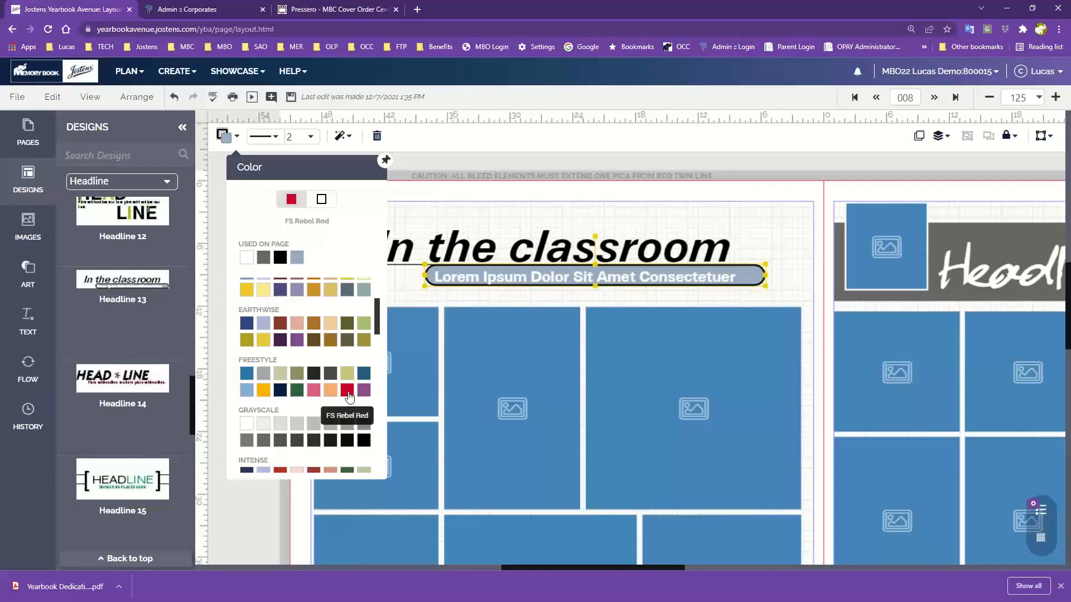
{"action": "left_click", "coordinate": [791, 227]}
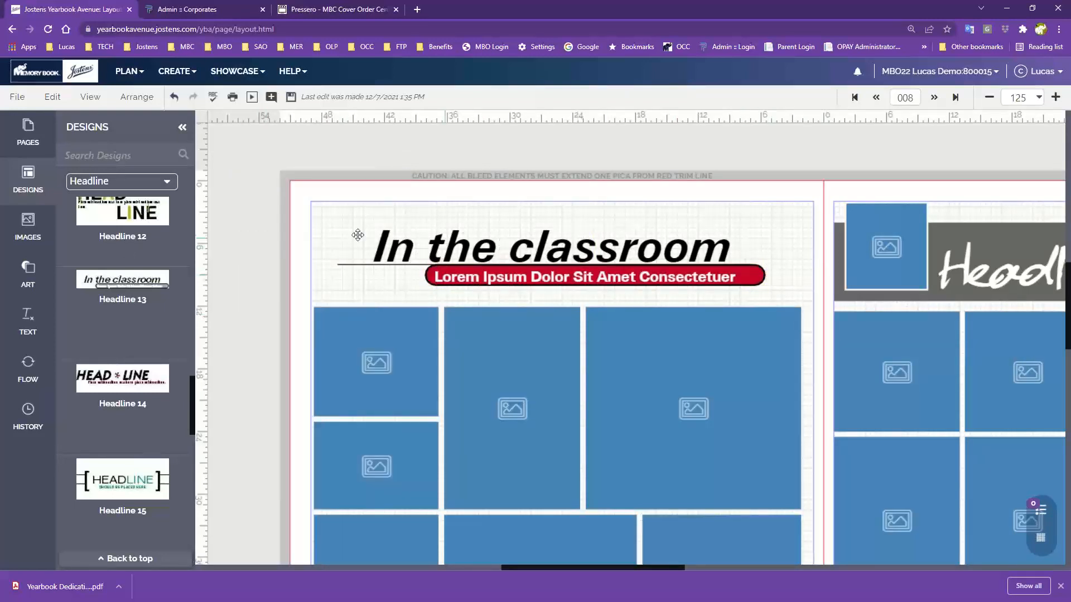
Set the rounded corner value of all the image boxes on page 8 to 14
{"action": "scroll", "coordinate": [650, 464], "scroll_direction": "down", "scroll_amount": 1}
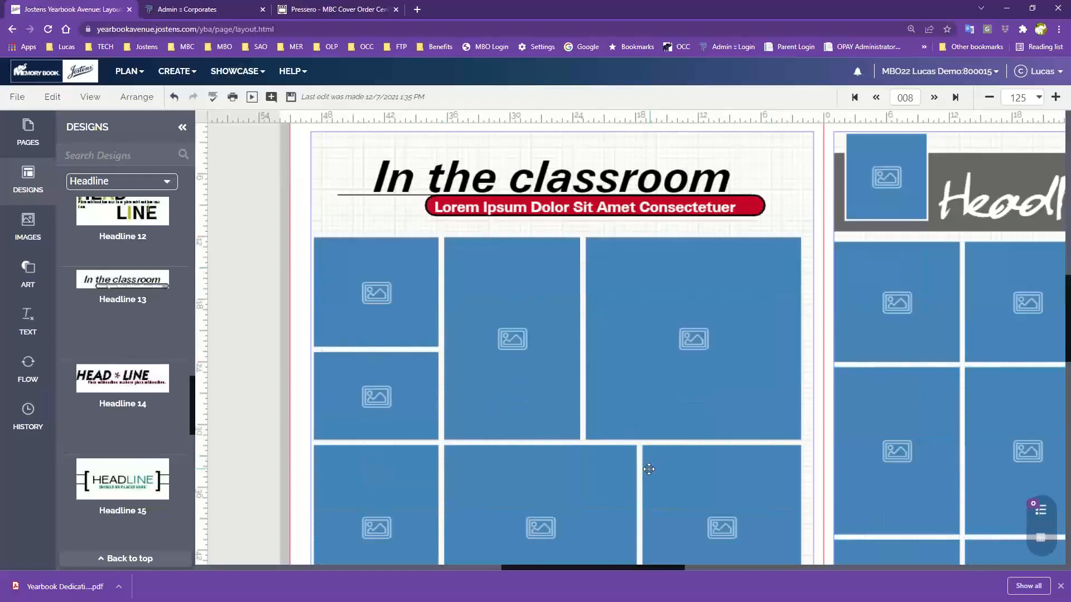
{"action": "left_click", "coordinate": [989, 97]}
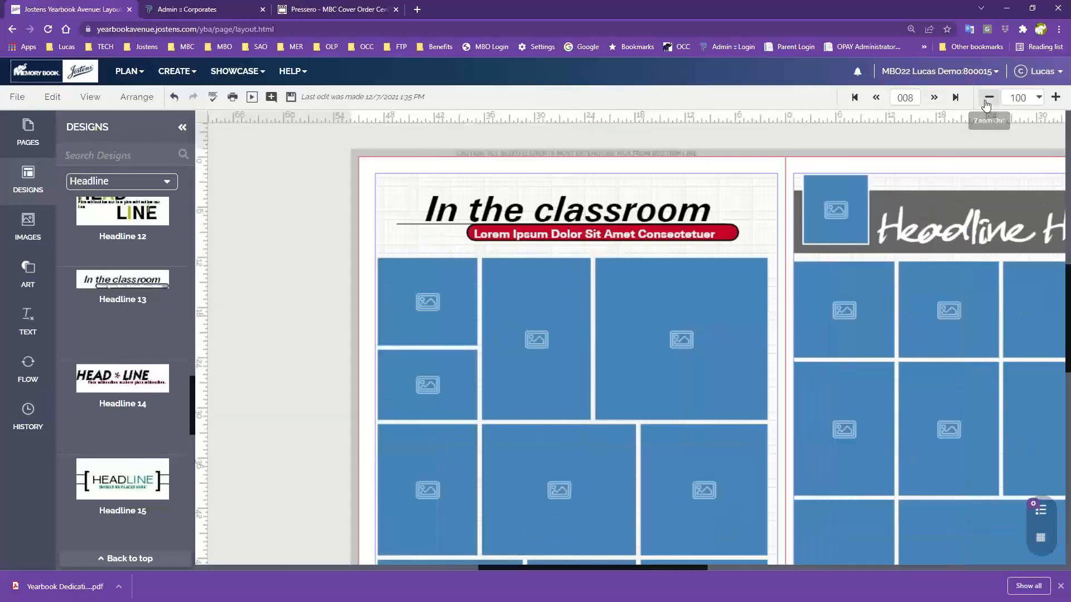
{"action": "left_click", "coordinate": [989, 97]}
{"action": "left_click", "coordinate": [989, 97]}
{"action": "left_click", "coordinate": [1055, 97]}
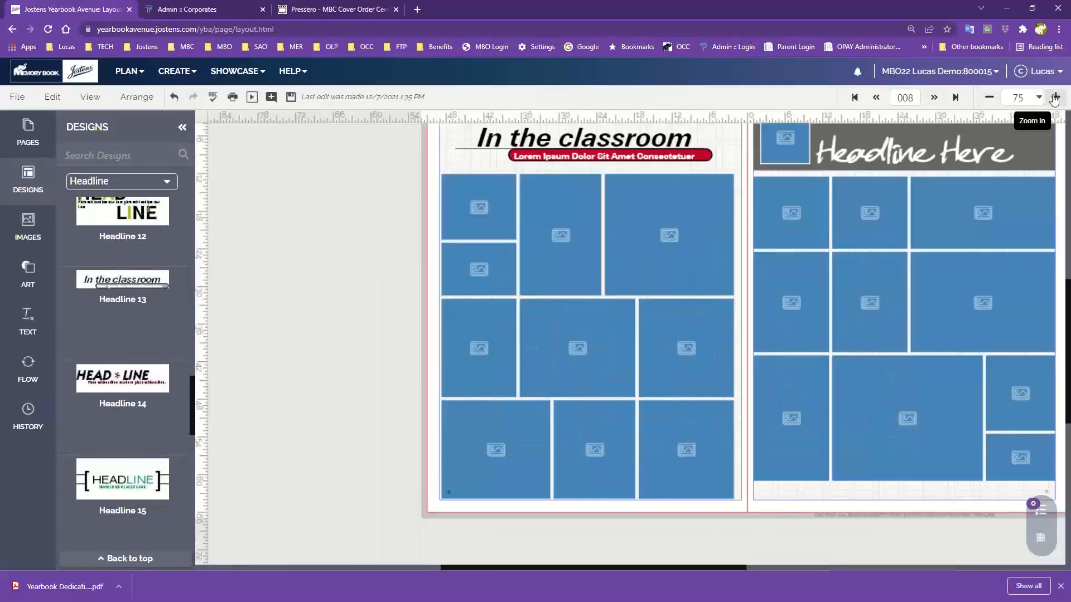
{"action": "left_click", "coordinate": [1055, 97]}
{"action": "scroll", "coordinate": [645, 230], "scroll_direction": "up", "scroll_amount": 1}
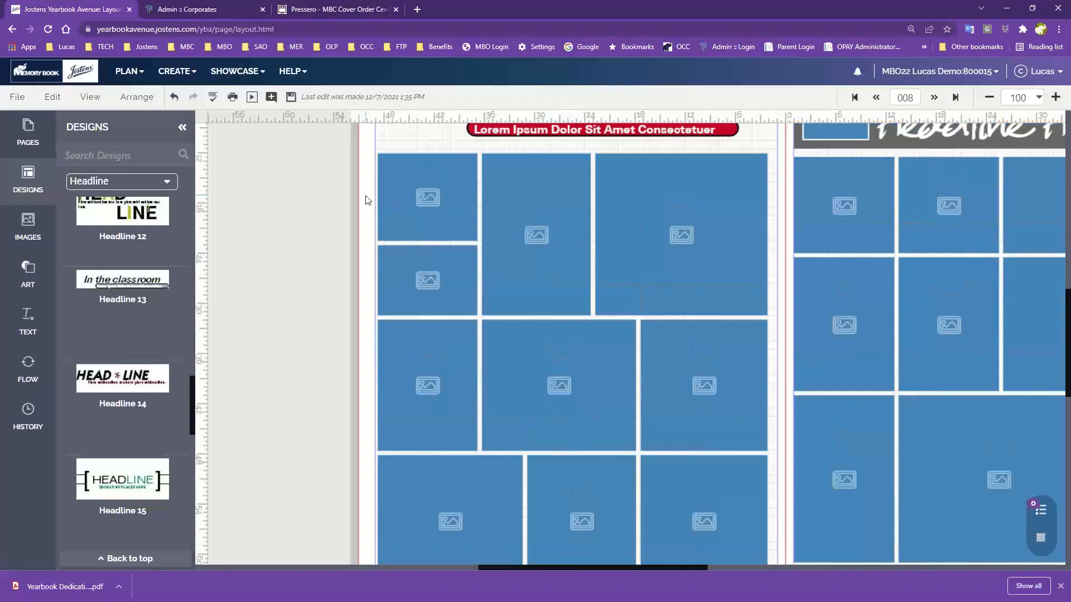
{"action": "left_click_drag", "start_coordinate": [367, 196], "coordinate": [726, 502]}
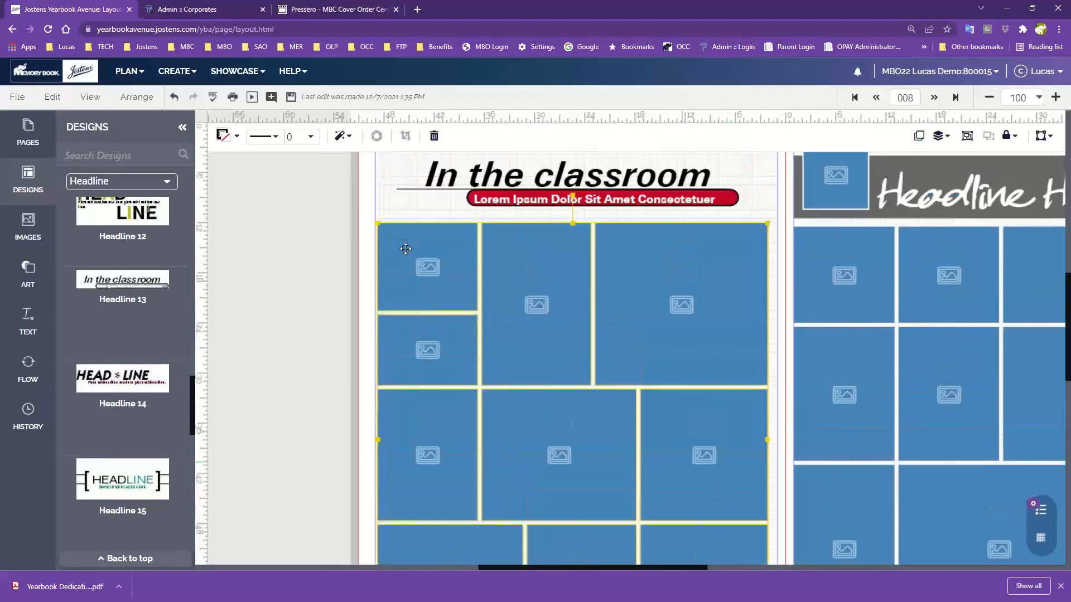
{"action": "left_click", "coordinate": [343, 136]}
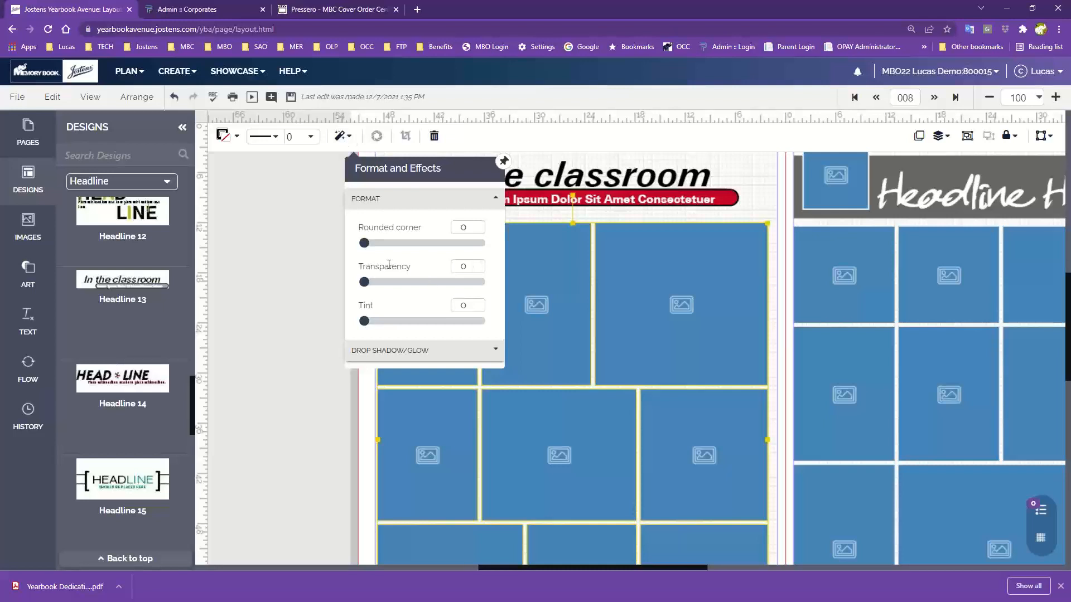
{"action": "left_click_drag", "start_coordinate": [365, 243], "coordinate": [411, 244]}
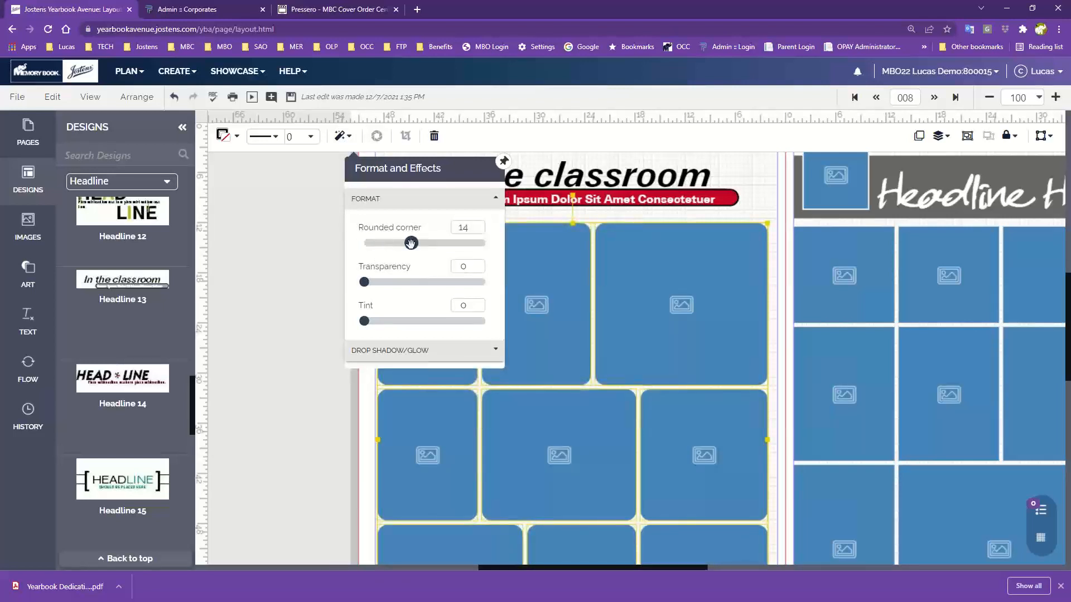
{"action": "left_click", "coordinate": [298, 253]}
Examine the rounded image boxes and the recoloured headline across the whole of page 8
{"action": "scroll", "coordinate": [666, 341], "scroll_direction": "down", "scroll_amount": 4}
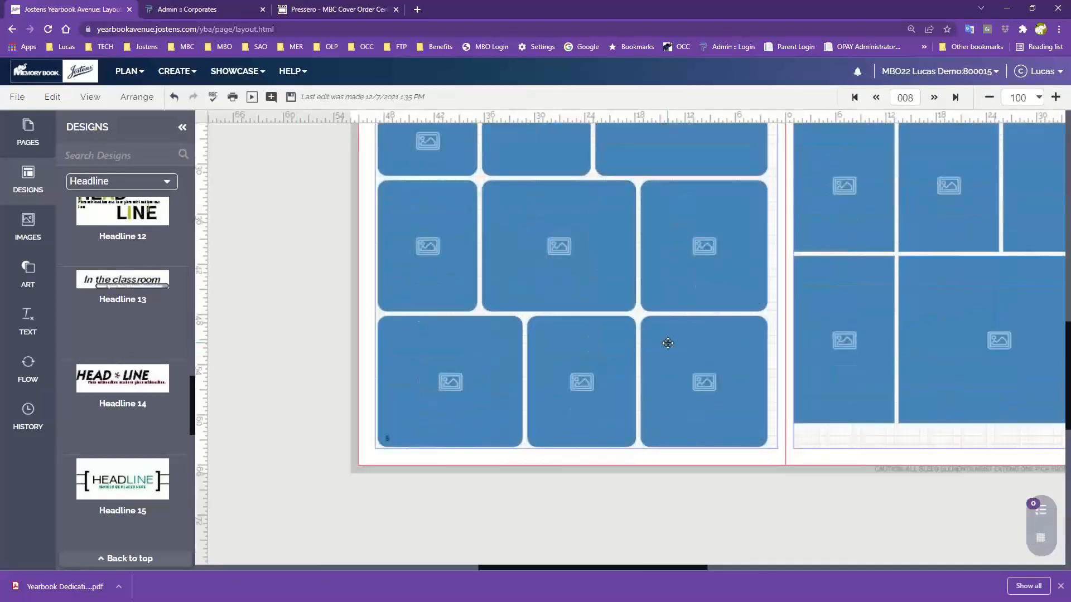
{"action": "scroll", "coordinate": [668, 343], "scroll_direction": "up", "scroll_amount": 4}
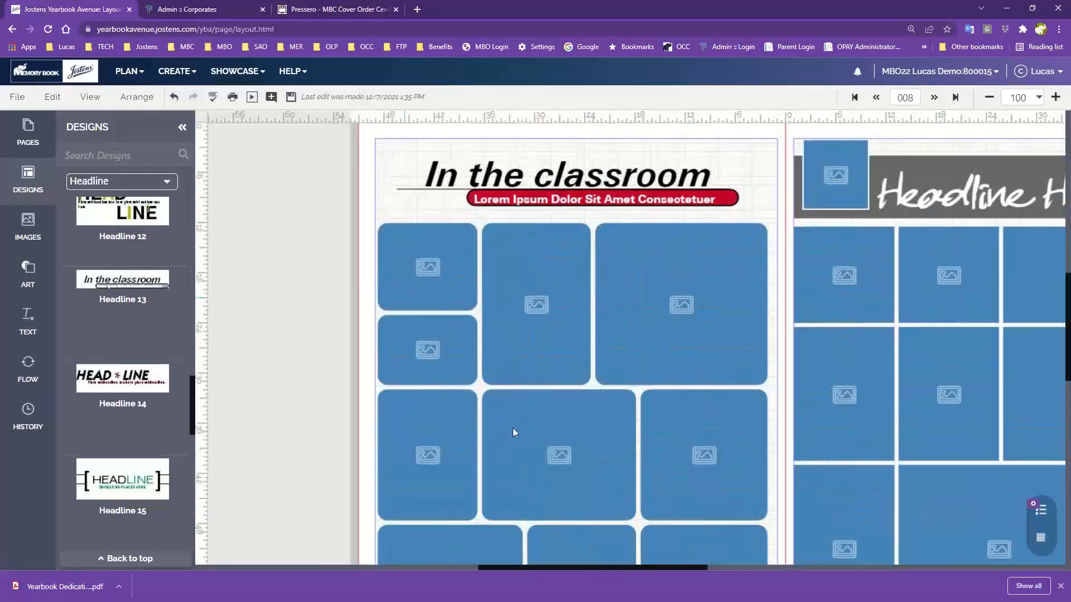
{"action": "scroll", "coordinate": [639, 543], "scroll_direction": "down", "scroll_amount": 1}
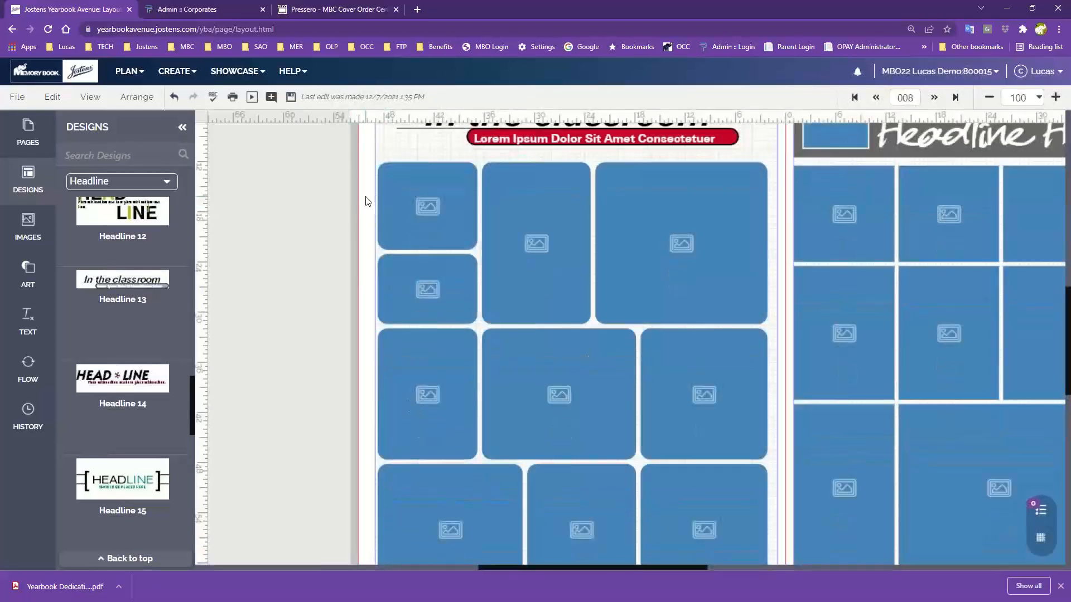
{"action": "scroll", "coordinate": [365, 223], "scroll_direction": "up", "scroll_amount": 3}
{"action": "scroll", "coordinate": [368, 240], "scroll_direction": "down", "scroll_amount": 1}
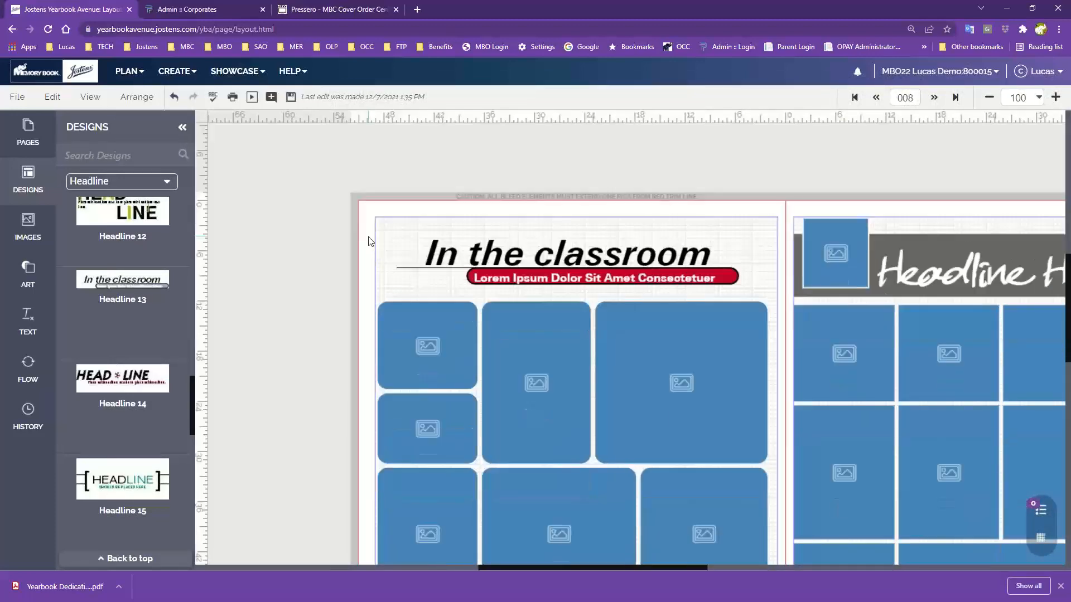
{"action": "left_click", "coordinate": [990, 98]}
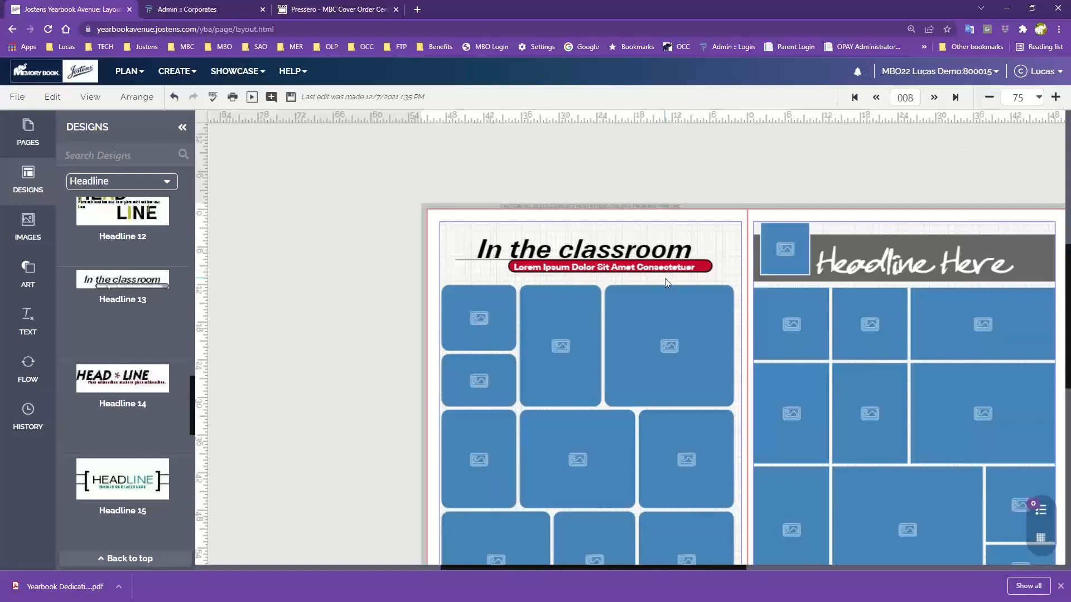
{"action": "scroll", "coordinate": [665, 279], "scroll_direction": "up", "scroll_amount": 1}
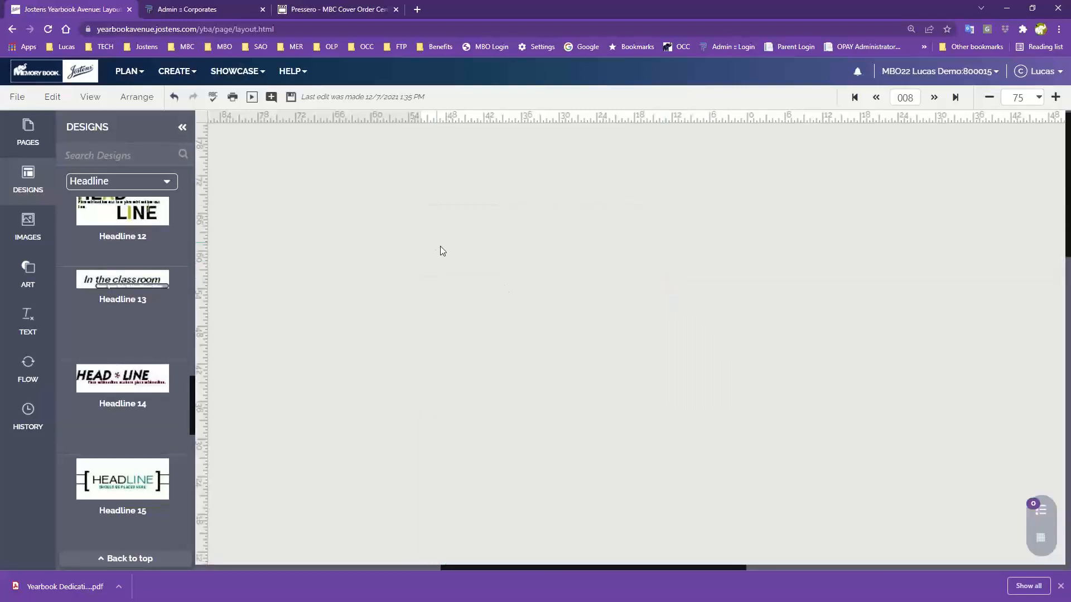
{"action": "scroll", "coordinate": [458, 253], "scroll_direction": "down", "scroll_amount": 3}
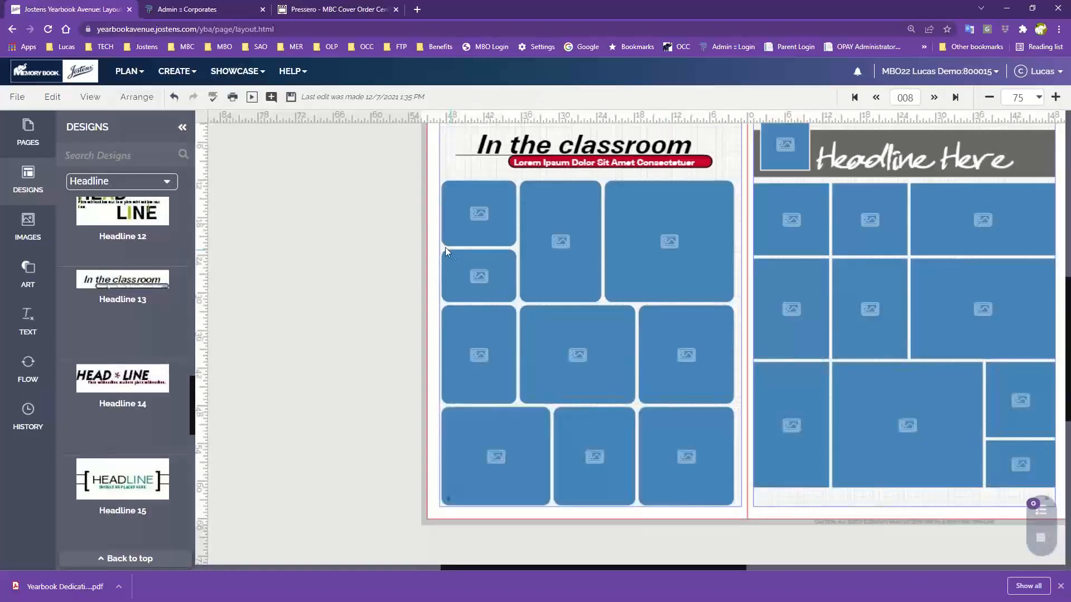
{"action": "scroll", "coordinate": [562, 222], "scroll_direction": "up", "scroll_amount": 1}
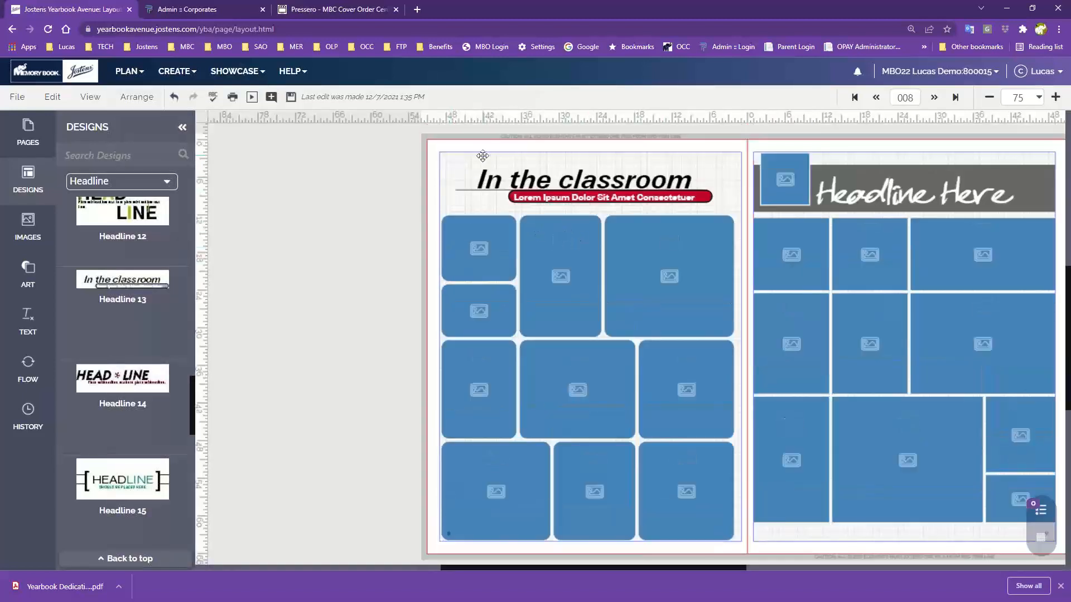
Group the "In the classroom" headline elements on page 8 into one object, and ungroup them again
{"action": "left_click_drag", "start_coordinate": [435, 146], "coordinate": [722, 240]}
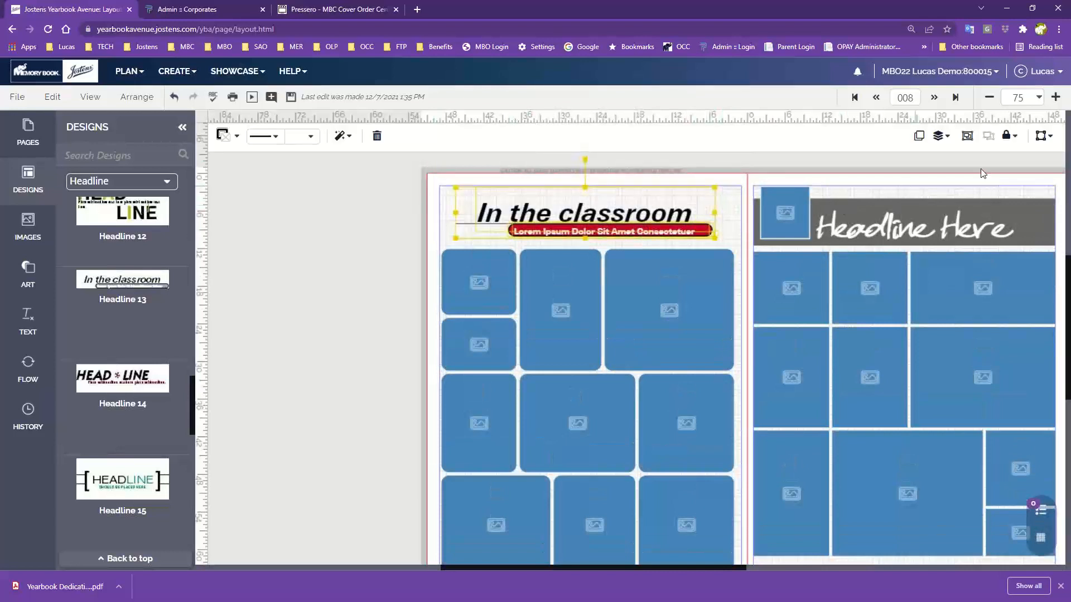
{"action": "left_click", "coordinate": [969, 139]}
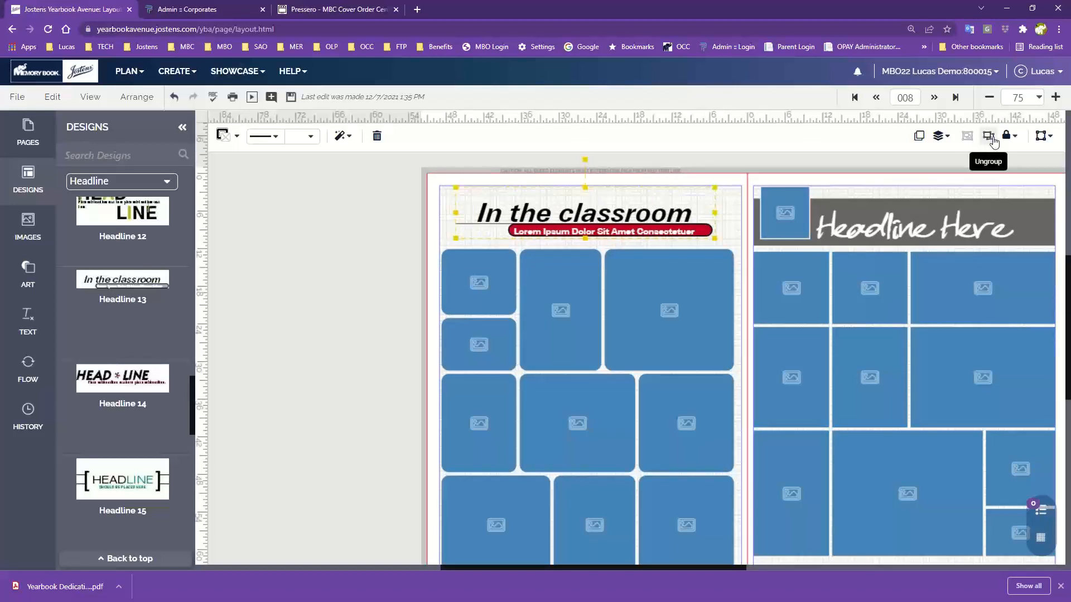
{"action": "left_click", "coordinate": [467, 185]}
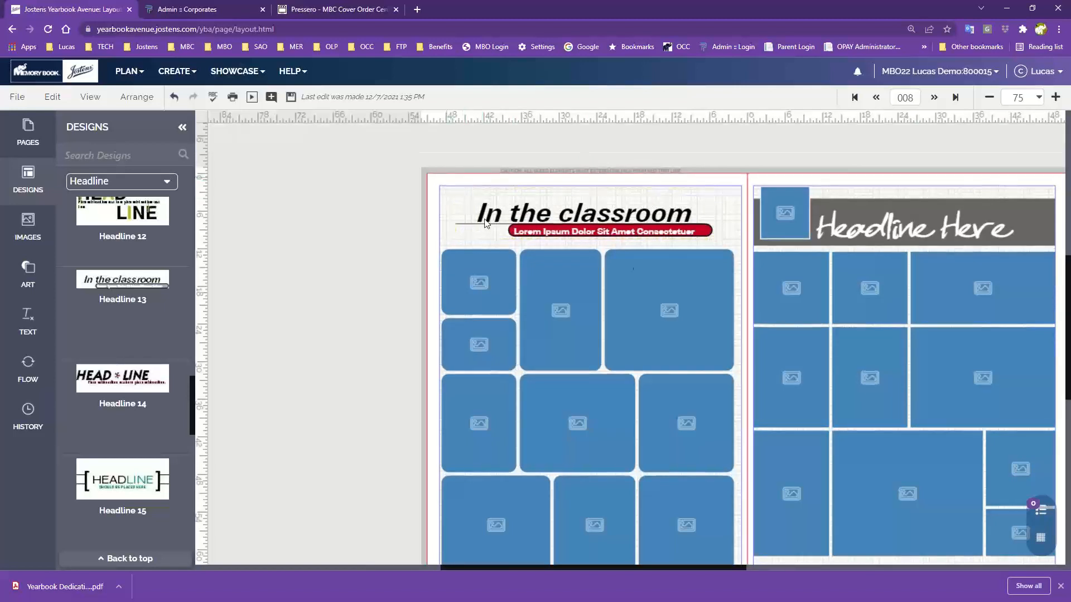
{"action": "left_click", "coordinate": [627, 222]}
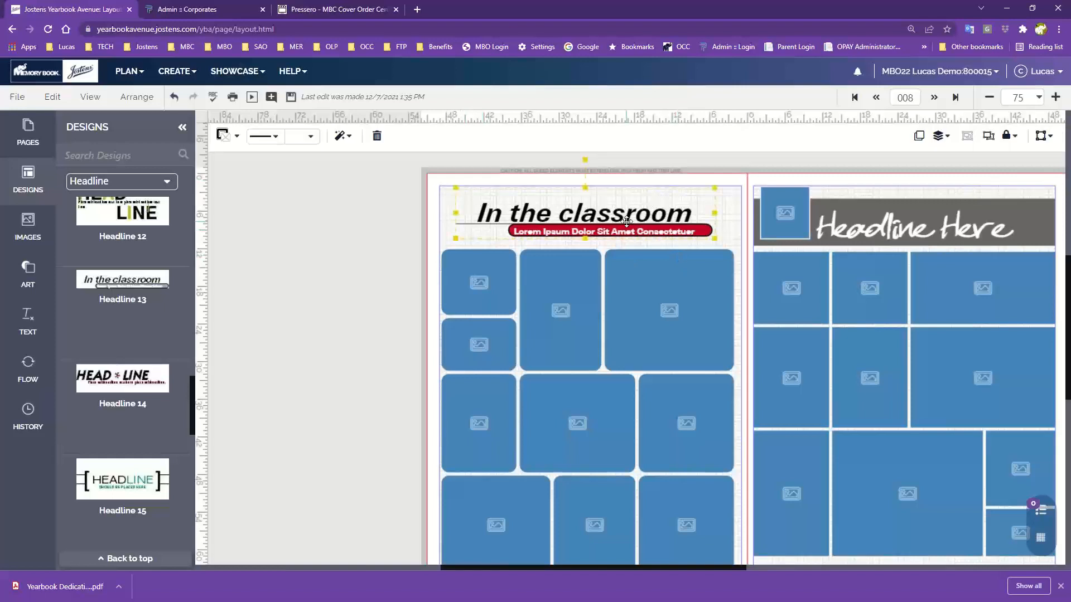
{"action": "left_click", "coordinate": [990, 138]}
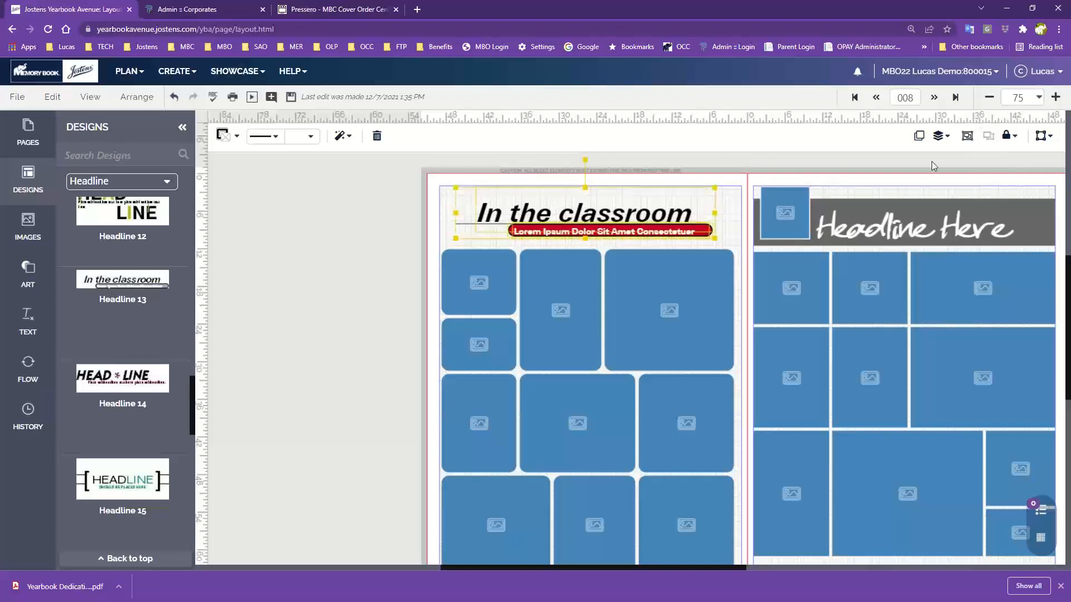
{"action": "left_click", "coordinate": [564, 166]}
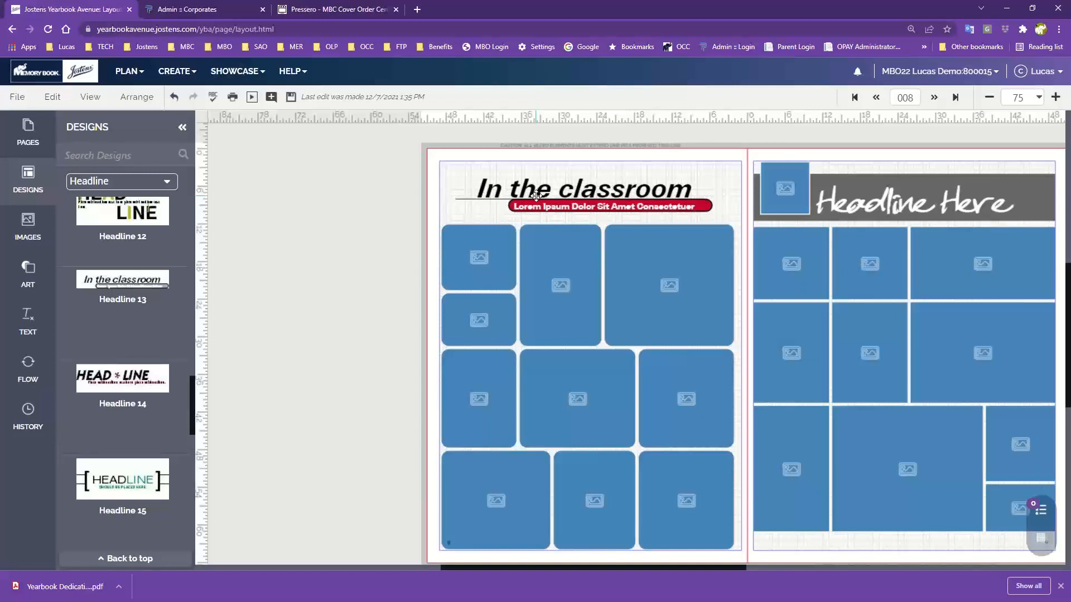
Save both pages of the spread as a template named "candid page 100"
{"action": "left_click", "coordinate": [15, 102]}
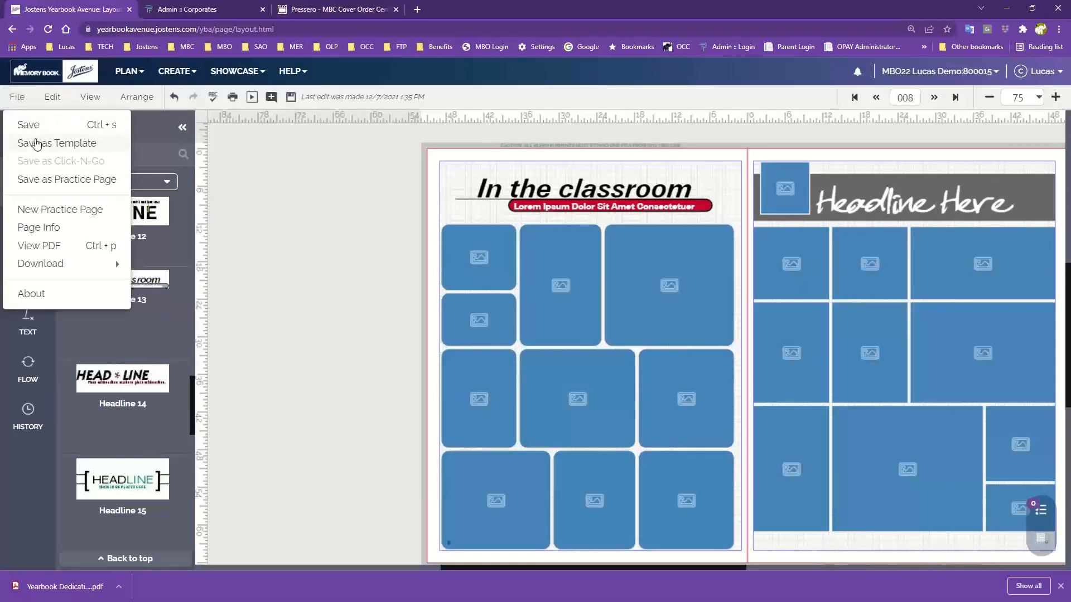
{"action": "left_click", "coordinate": [33, 144]}
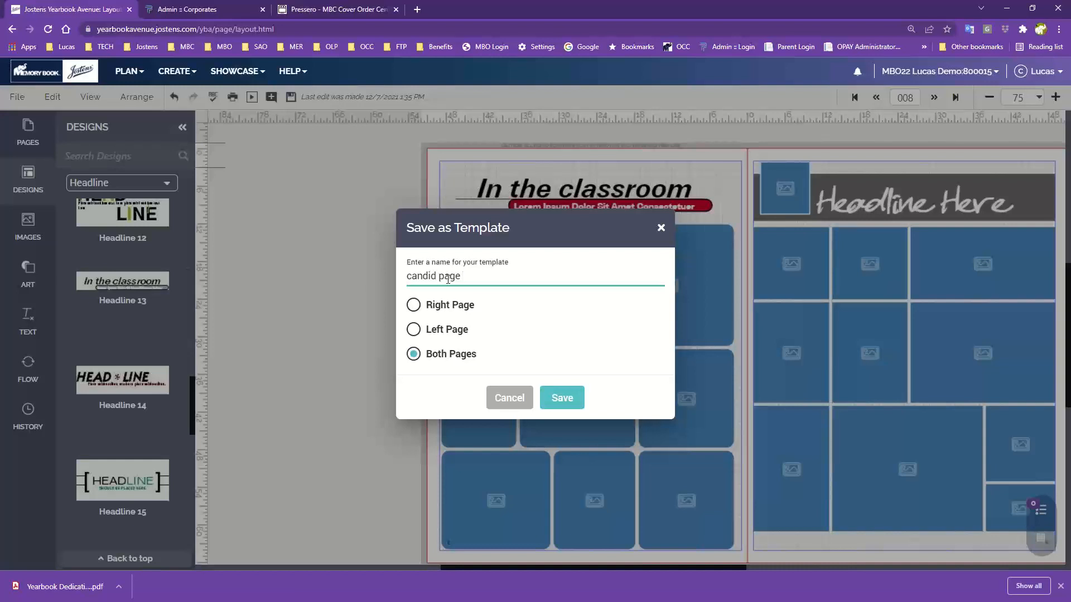
{"action": "type", "text": "00"}
{"action": "left_click", "coordinate": [562, 398]}
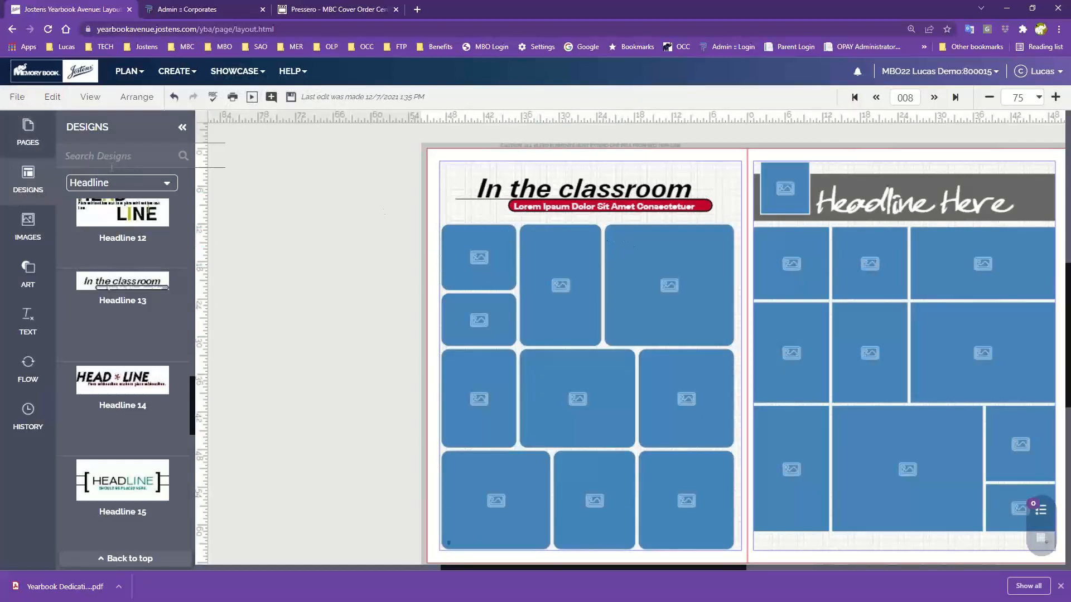
Show the custom My Templates designs to locate the saved "candid page 100" template
{"action": "left_click", "coordinate": [113, 182]}
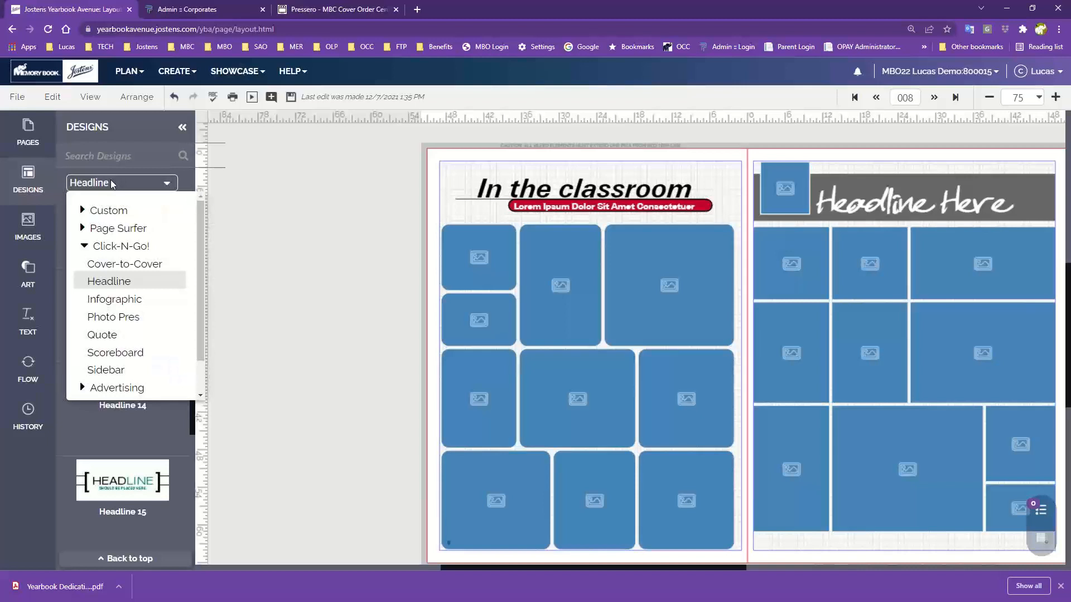
{"action": "left_click", "coordinate": [110, 212]}
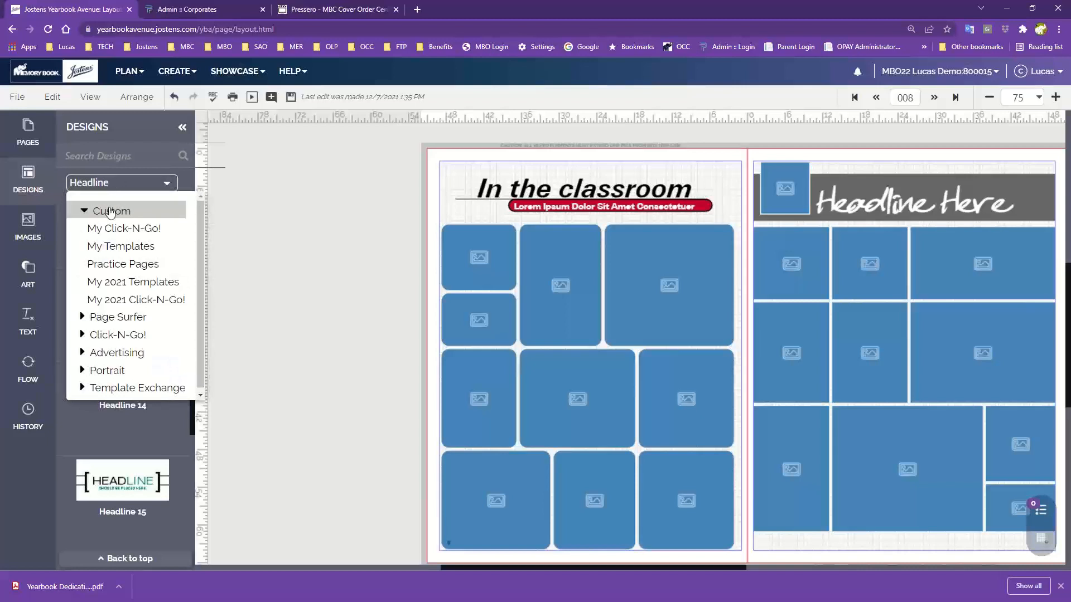
{"action": "left_click", "coordinate": [124, 252]}
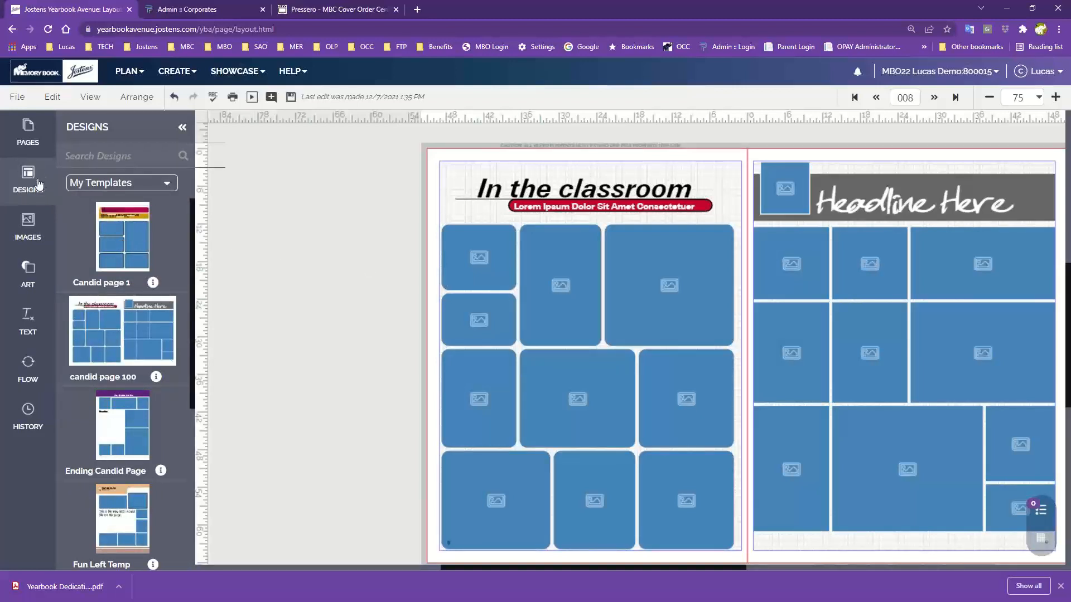
{"action": "left_click", "coordinate": [86, 183]}
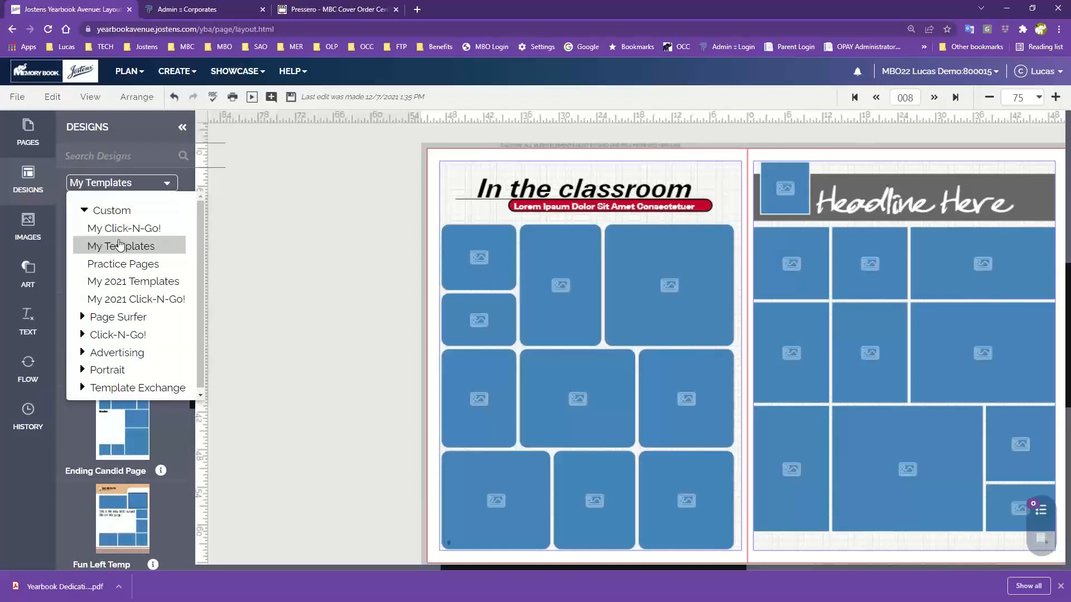
{"action": "left_click", "coordinate": [119, 247]}
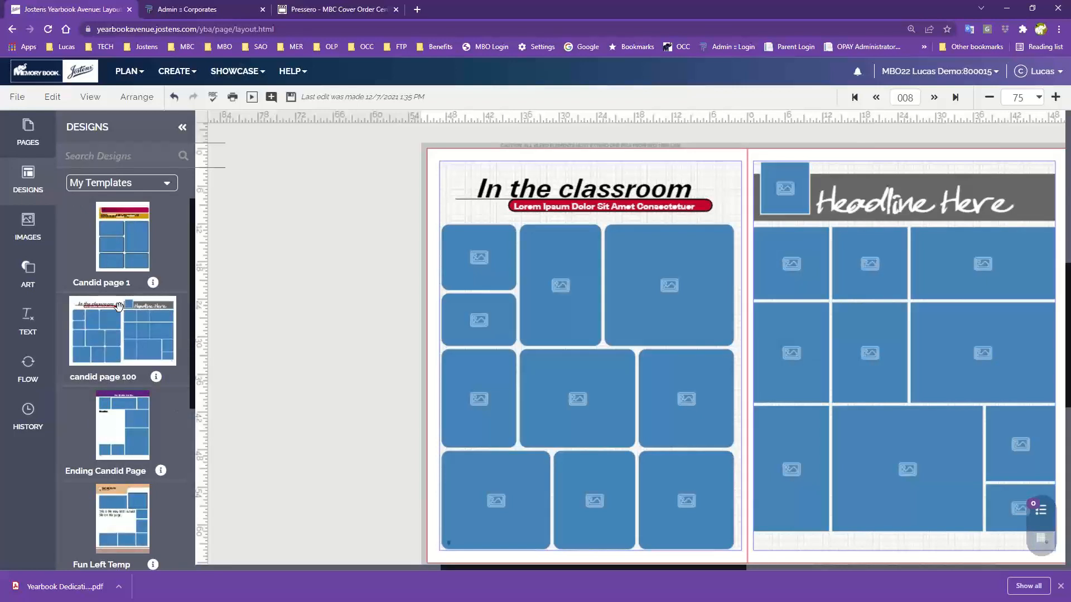
Save only the left page of the spread as a template named "candid page 101"
{"action": "scroll", "coordinate": [109, 264], "scroll_direction": "down", "scroll_amount": 1}
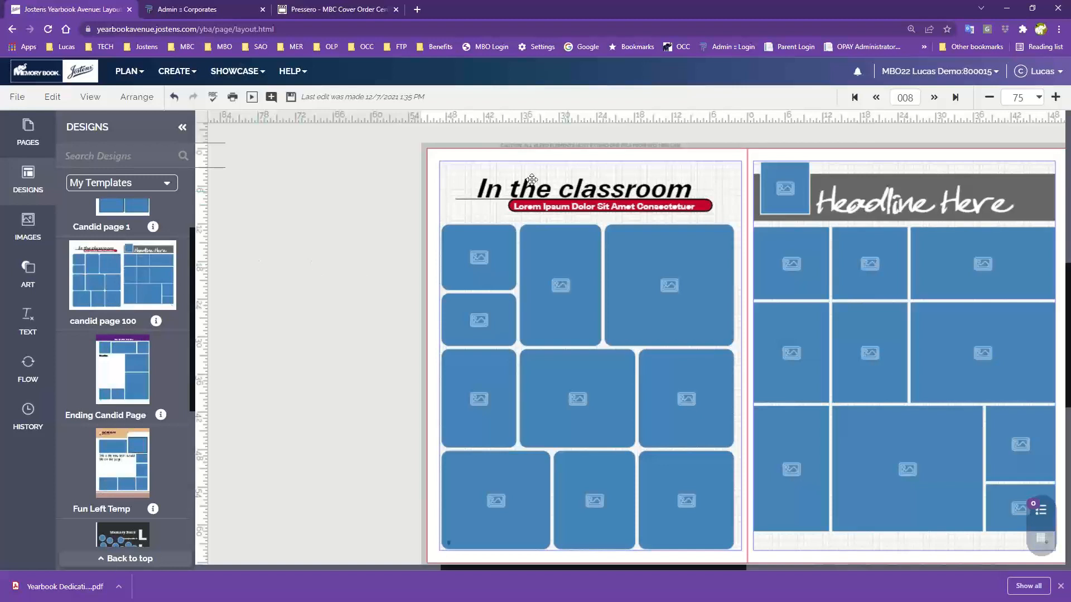
{"action": "scroll", "coordinate": [257, 255], "scroll_direction": "up", "scroll_amount": 1}
{"action": "left_click", "coordinate": [17, 98]}
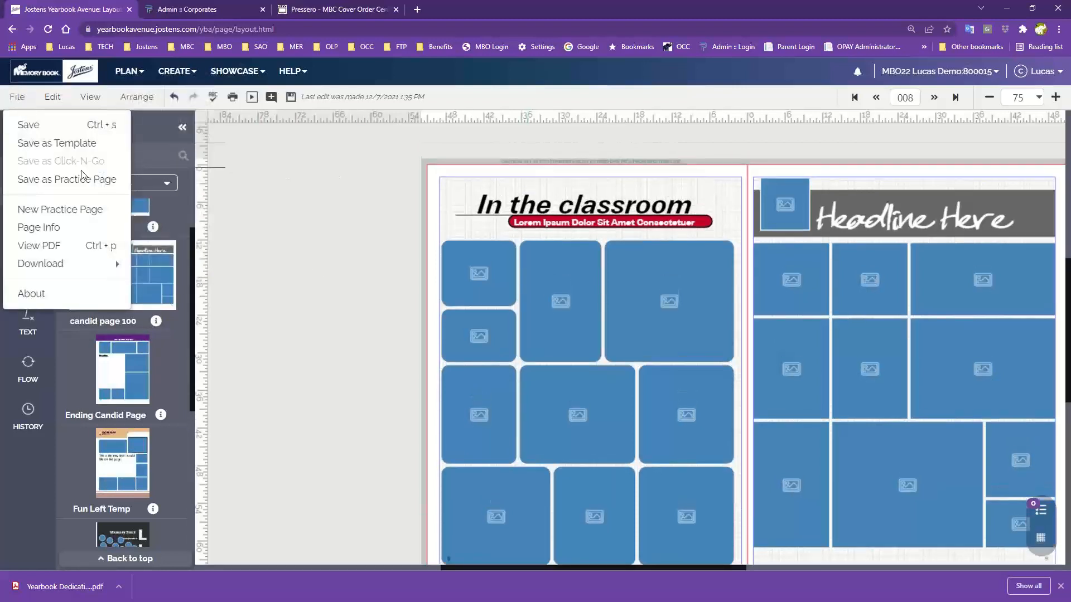
{"action": "left_click", "coordinate": [71, 144]}
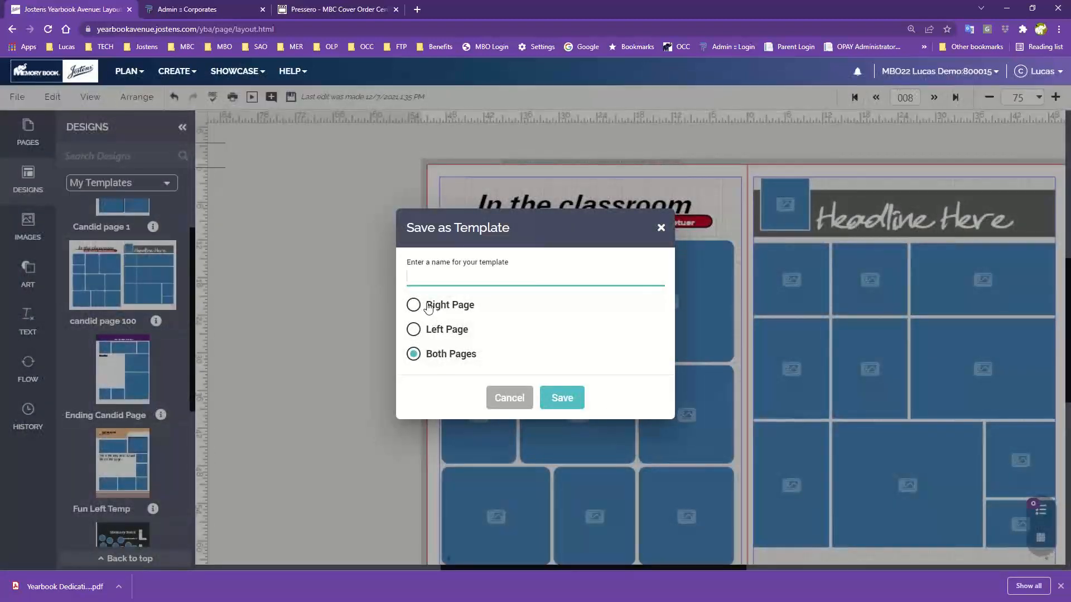
{"action": "type", "text": "can"}
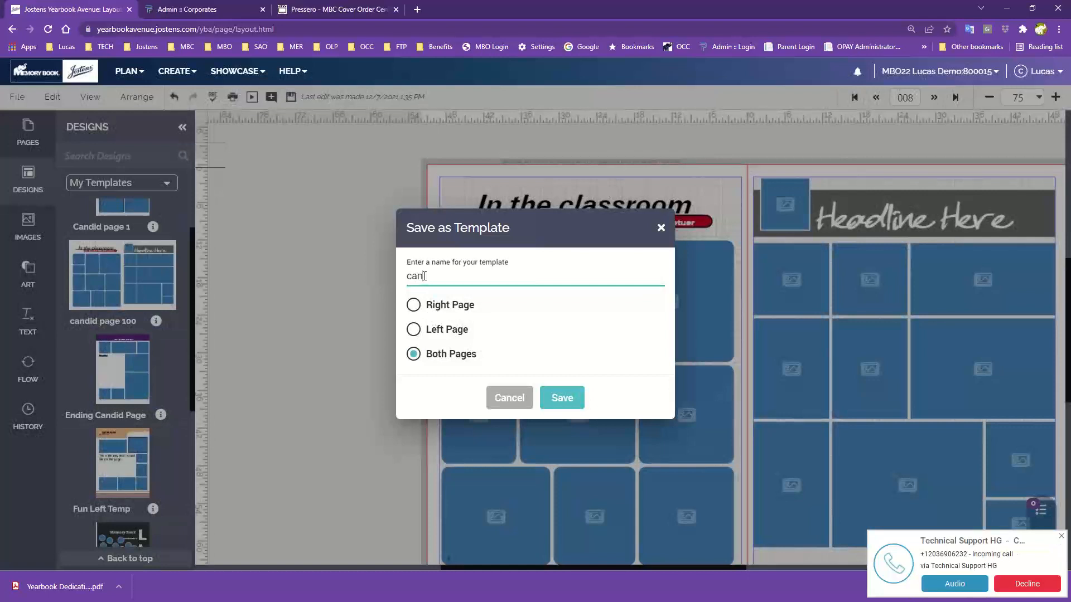
{"action": "type", "text": "did page 101"}
{"action": "left_click", "coordinate": [413, 306]}
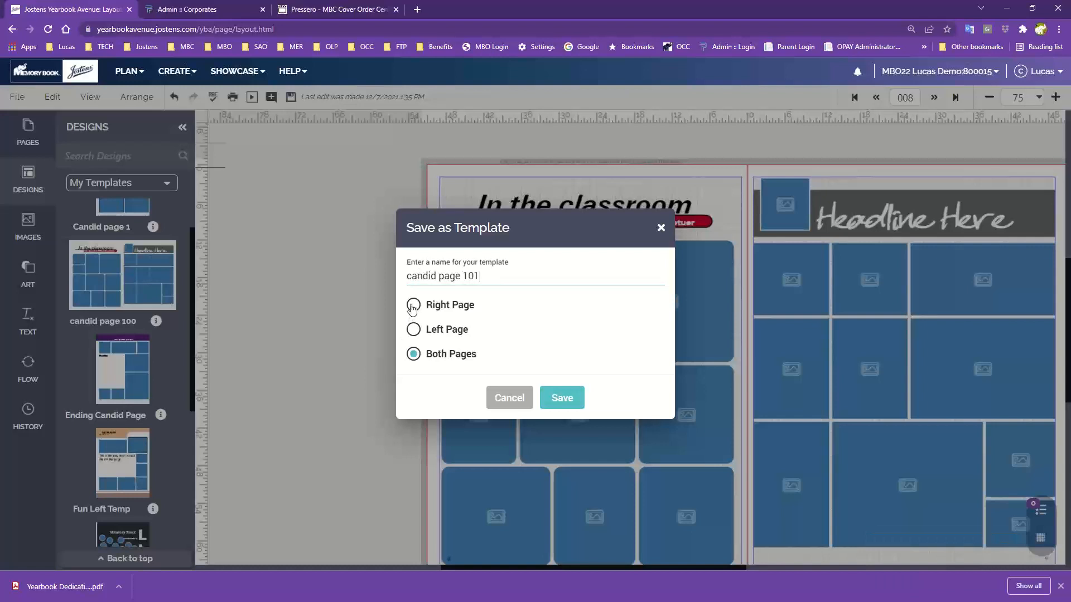
{"action": "left_click", "coordinate": [413, 330]}
{"action": "left_click", "coordinate": [570, 398]}
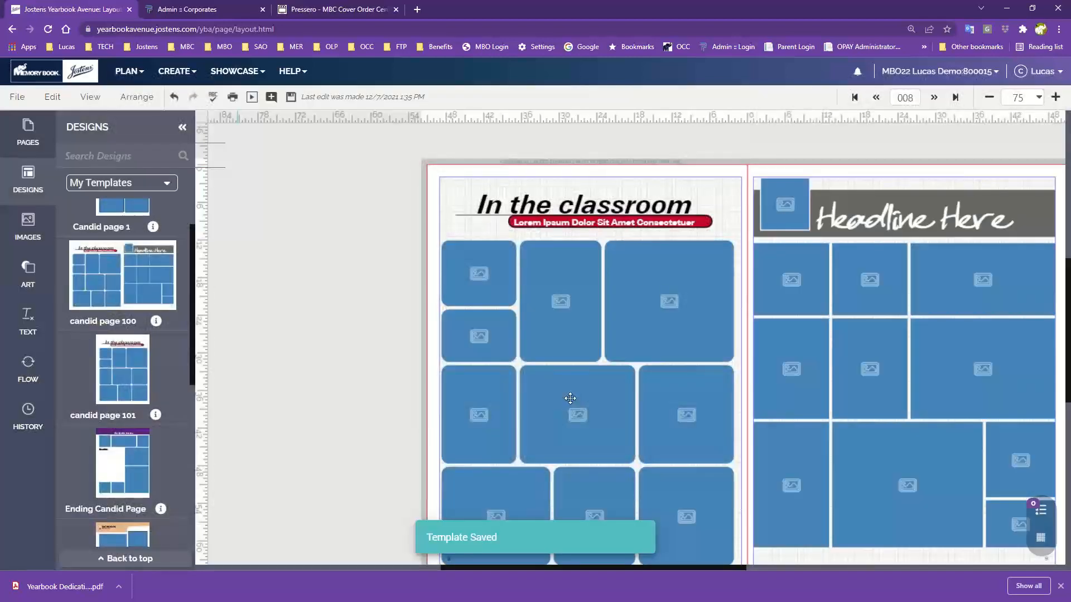
Apply the "candid page 101" template to the right page of the spread without retaining its existing content
{"action": "left_click_drag", "start_coordinate": [126, 374], "coordinate": [818, 274]}
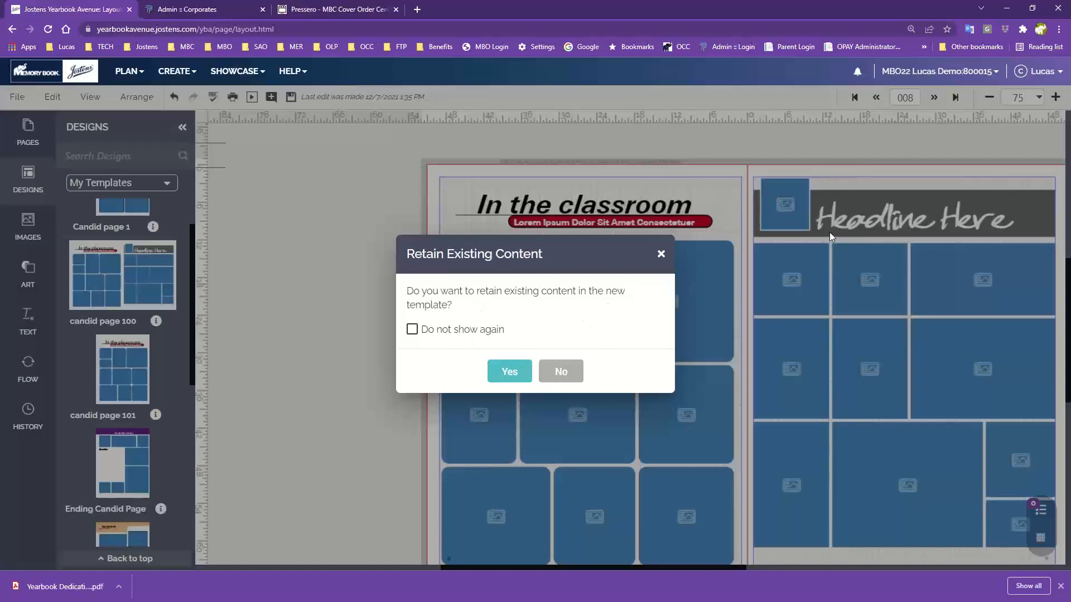
{"action": "left_click", "coordinate": [567, 370]}
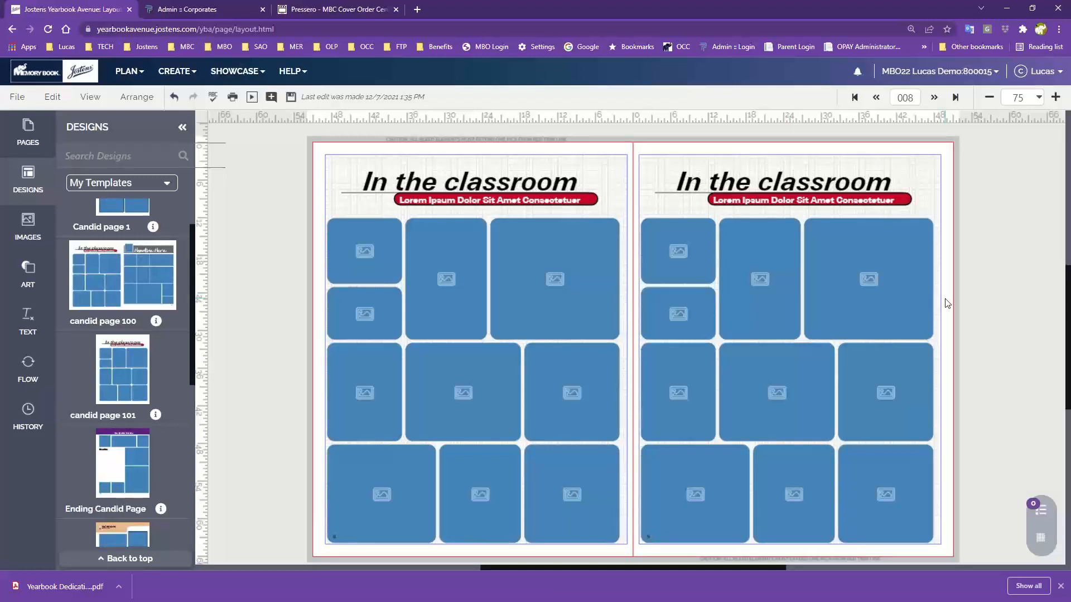
{"action": "scroll", "coordinate": [945, 304], "scroll_direction": "down", "scroll_amount": 1}
{"action": "scroll", "coordinate": [945, 304], "scroll_direction": "up", "scroll_amount": 2}
{"action": "scroll", "coordinate": [945, 303], "scroll_direction": "down", "scroll_amount": 1}
Replace the large image box below the headline on page 8 with a Body Copy text box stretched to fill its space
{"action": "left_click", "coordinate": [524, 266]}
{"action": "key", "text": "Delete"}
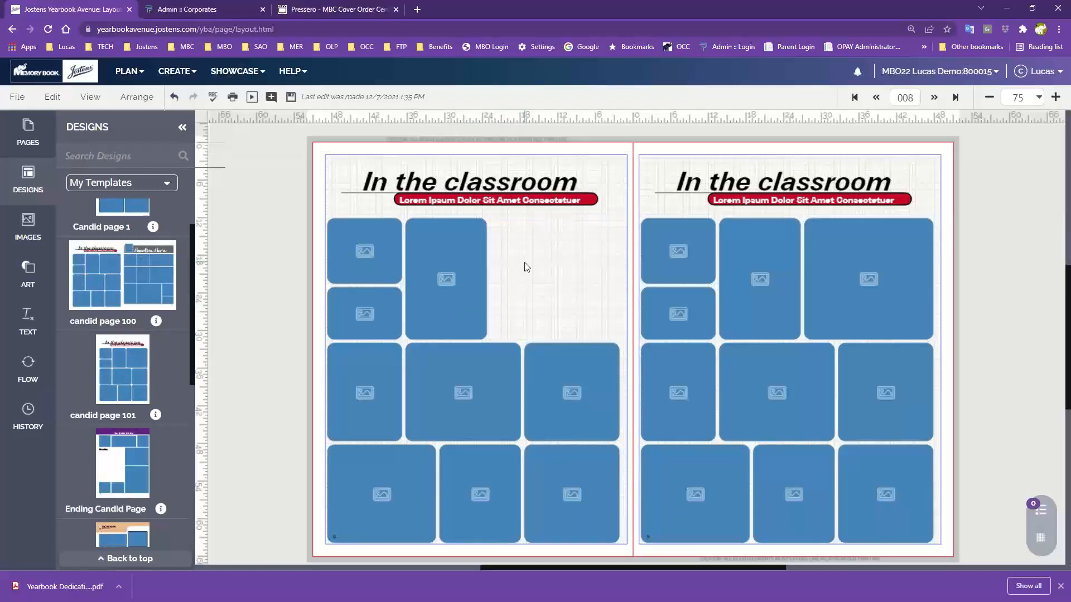
{"action": "left_click", "coordinate": [28, 323]}
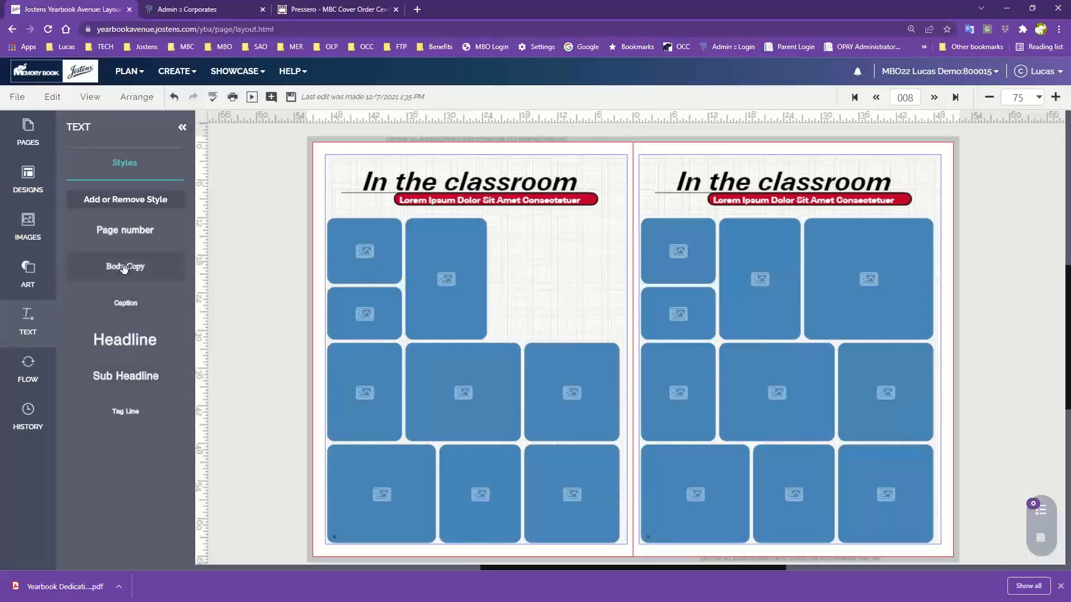
{"action": "left_click_drag", "start_coordinate": [125, 268], "coordinate": [629, 234]}
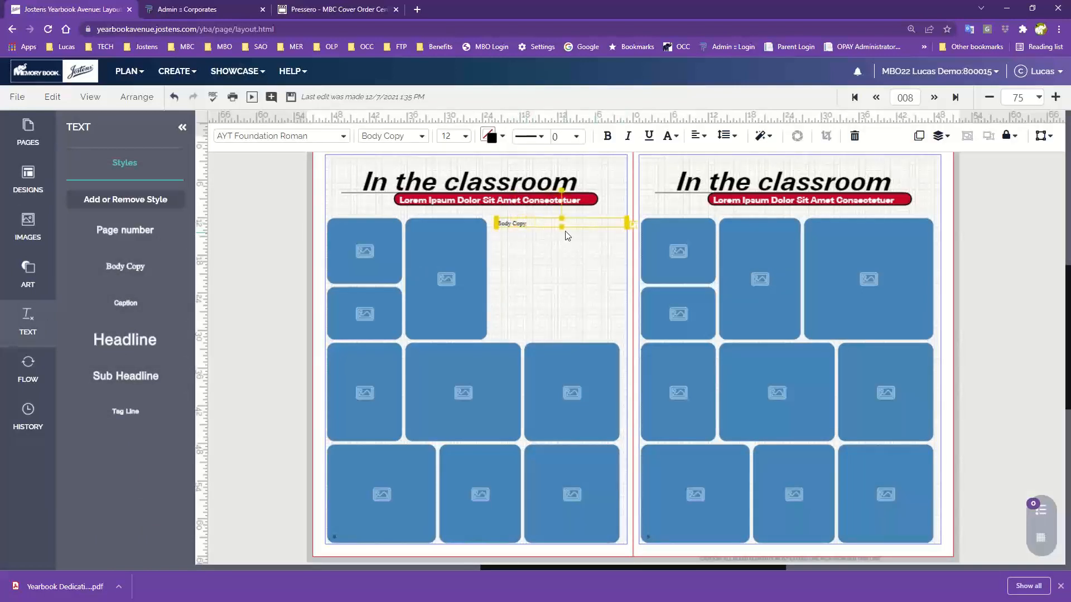
{"action": "left_click_drag", "start_coordinate": [562, 227], "coordinate": [565, 338]}
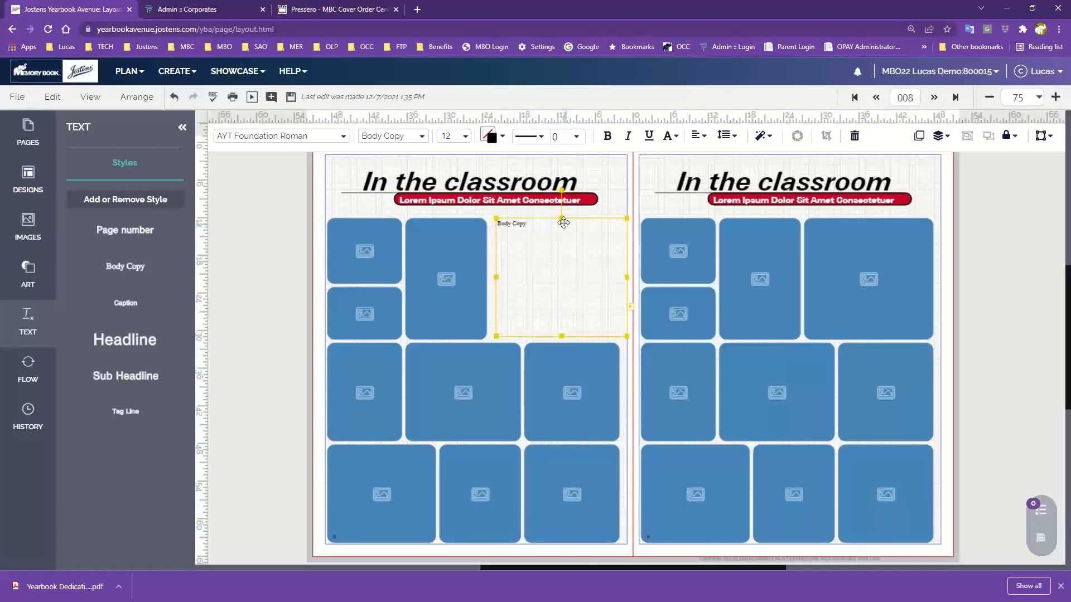
{"action": "left_click_drag", "start_coordinate": [561, 222], "coordinate": [561, 225]}
{"action": "left_click", "coordinate": [564, 259]}
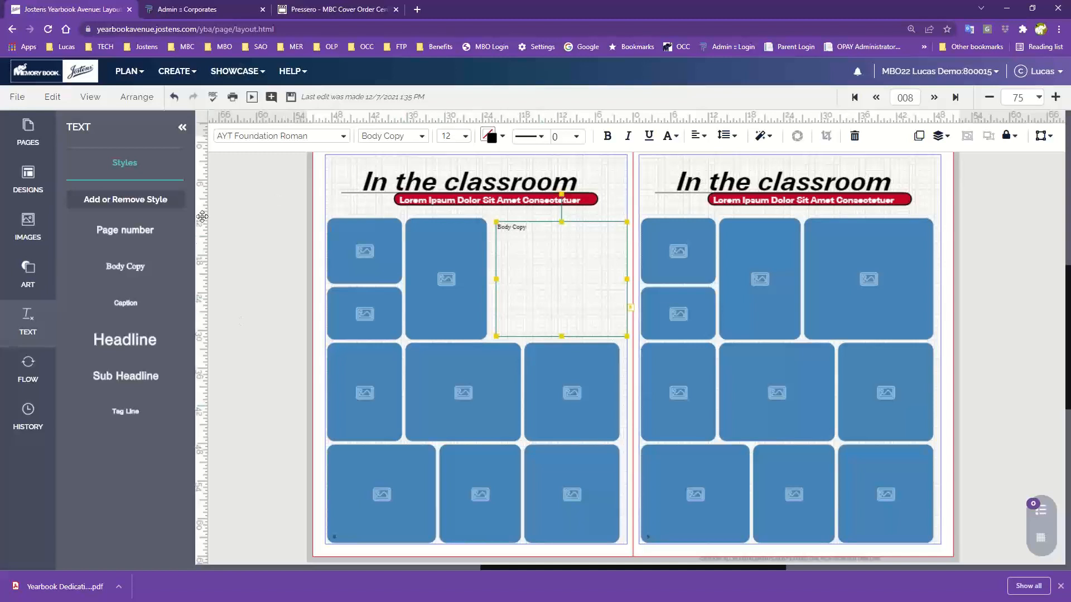
Delete the headline, text box and all image boxes from page 8, leaving its background
{"action": "left_click", "coordinate": [328, 201]}
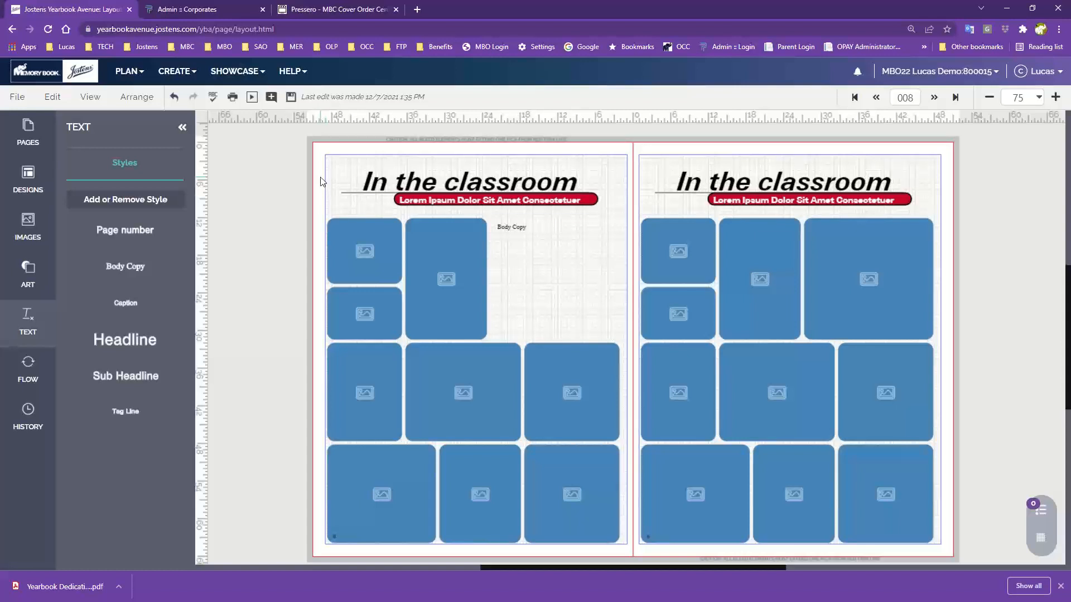
{"action": "left_click_drag", "start_coordinate": [321, 177], "coordinate": [577, 485]}
{"action": "key", "text": "Delete"}
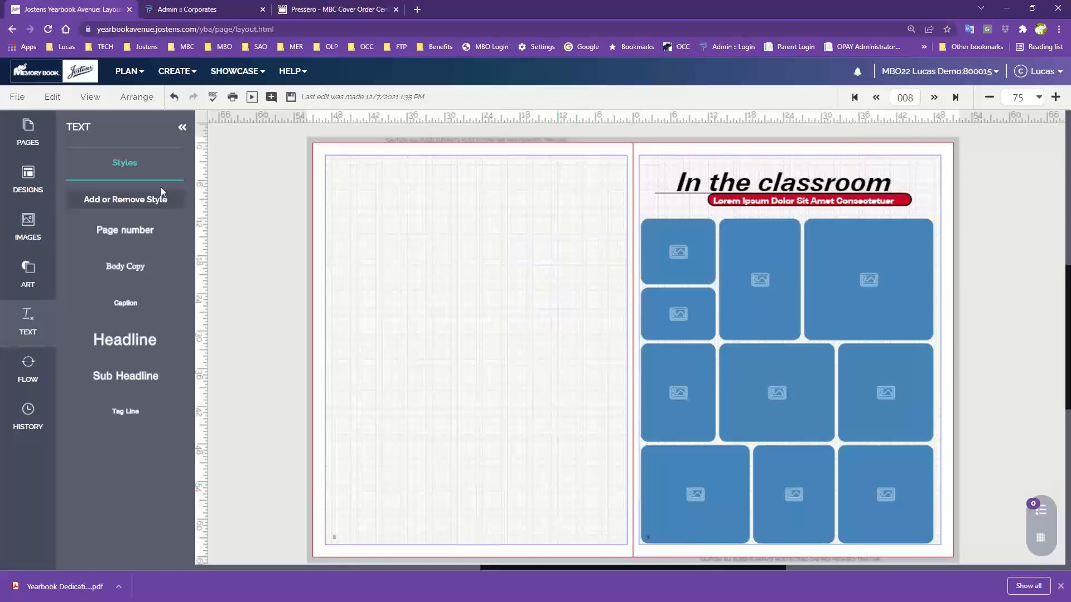
Browse the image frame shapes in the art library, from squares and circles to triangles and parallelograms
{"action": "left_click", "coordinate": [32, 283]}
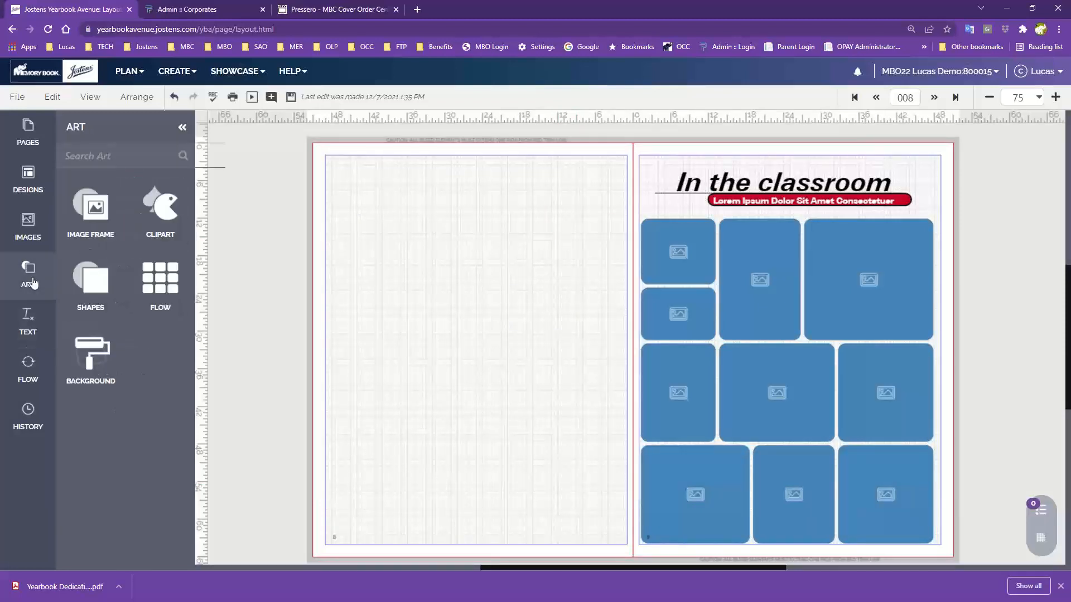
{"action": "left_click", "coordinate": [89, 211]}
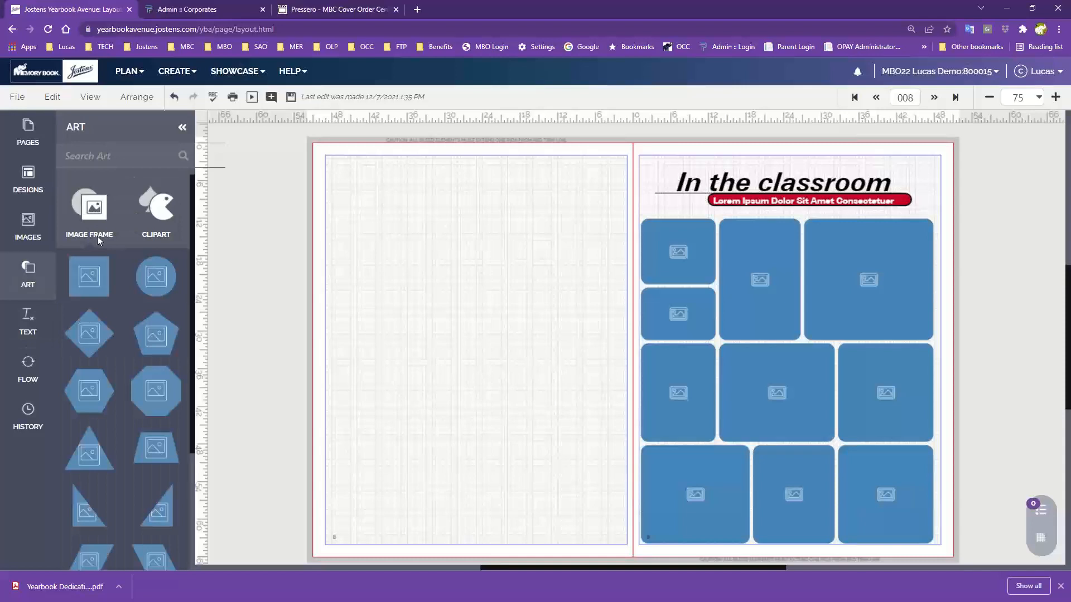
{"action": "left_click", "coordinate": [28, 285]}
{"action": "left_click", "coordinate": [25, 283]}
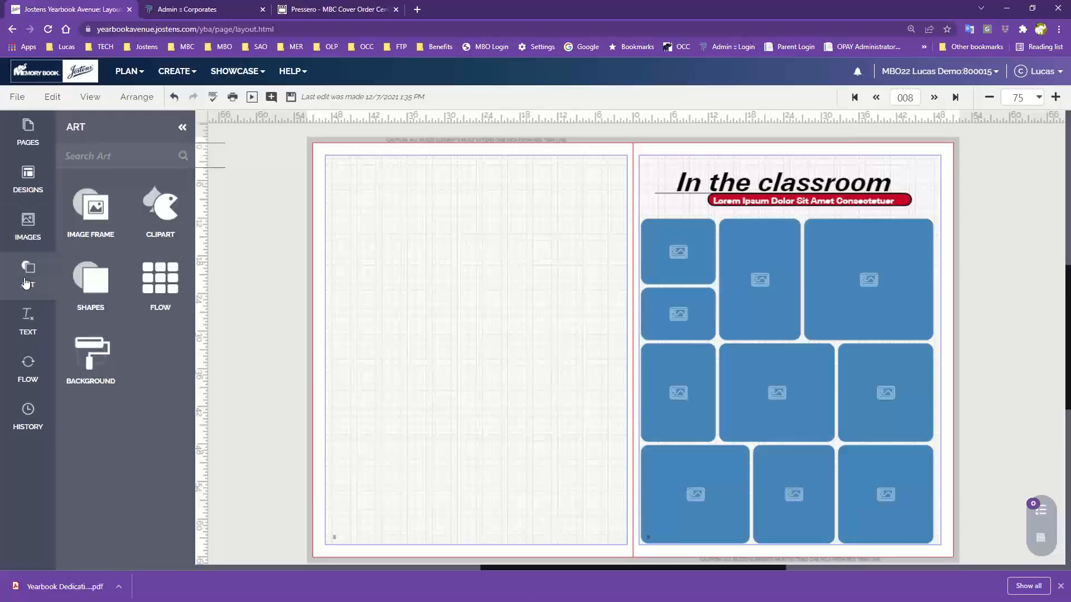
{"action": "left_click", "coordinate": [93, 209]}
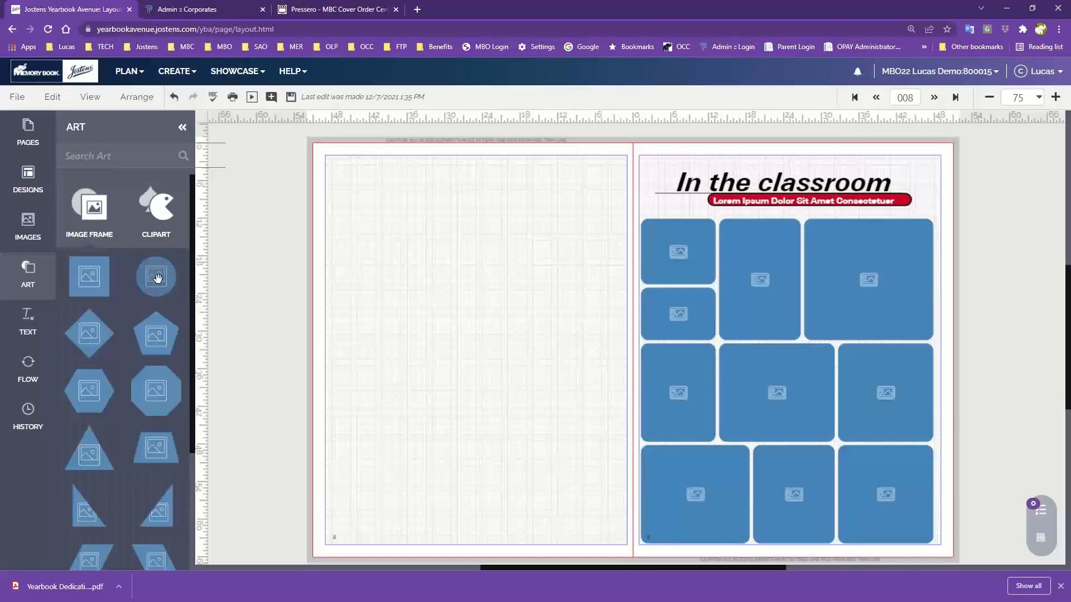
{"action": "mouse_move", "coordinate": [157, 278]}
{"action": "left_mouse_down"}
{"action": "mouse_move", "coordinate": [300, 315]}
{"action": "mouse_move", "coordinate": [191, 269]}
{"action": "mouse_move", "coordinate": [162, 275]}
{"action": "left_mouse_up"}
{"action": "scroll", "coordinate": [158, 295], "scroll_direction": "down", "scroll_amount": 1}
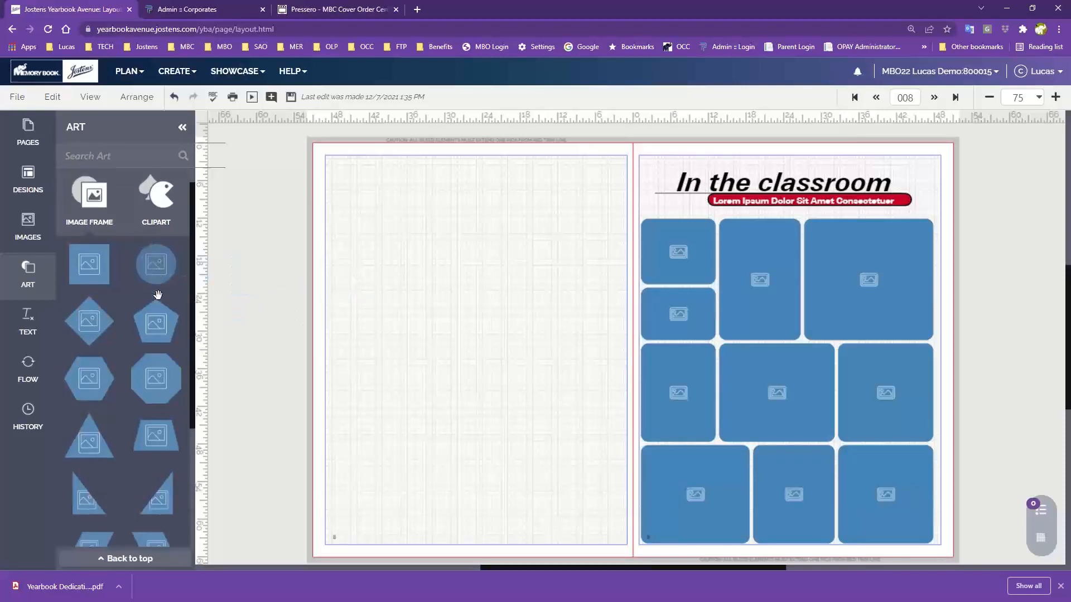
{"action": "scroll", "coordinate": [157, 295], "scroll_direction": "down", "scroll_amount": 3}
{"action": "scroll", "coordinate": [156, 366], "scroll_direction": "up", "scroll_amount": 4}
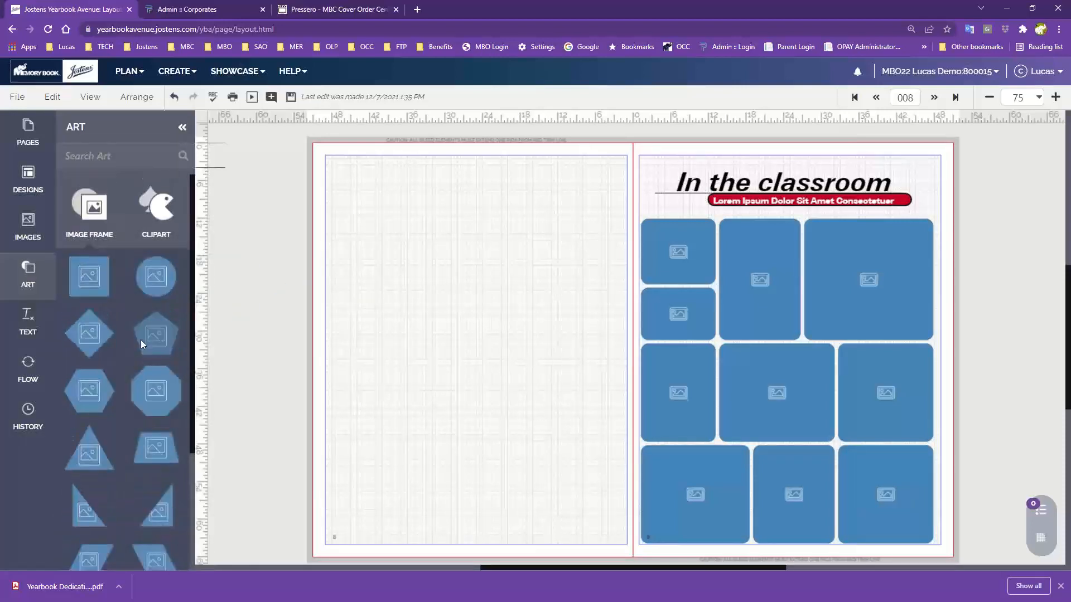
{"action": "scroll", "coordinate": [136, 418], "scroll_direction": "down", "scroll_amount": 3}
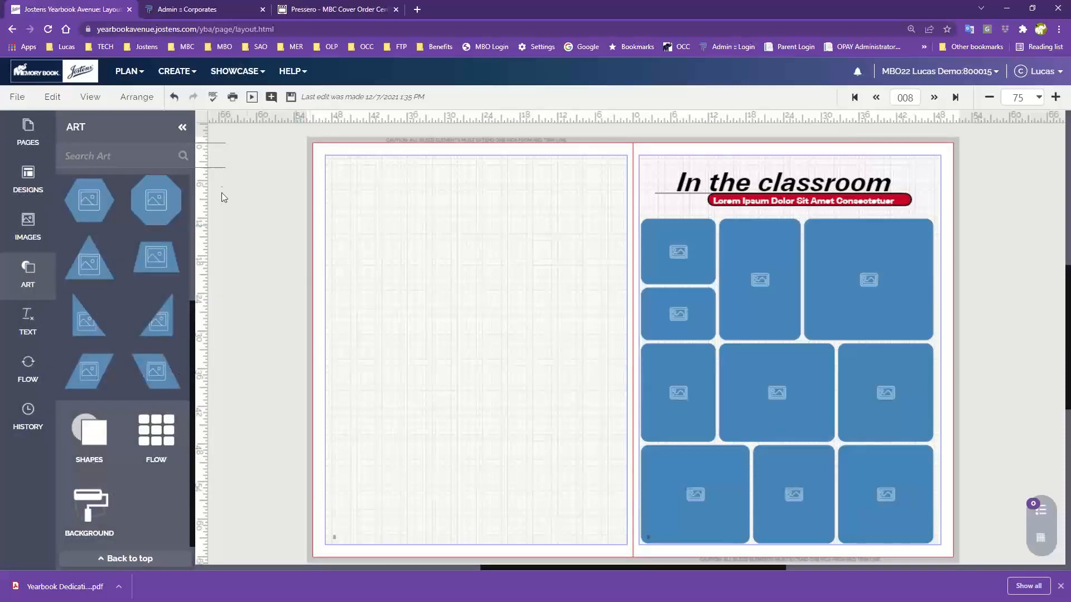
Undo the clearing of page 8 and the last adjustment to the Body Copy text box
{"action": "left_click", "coordinate": [174, 97]}
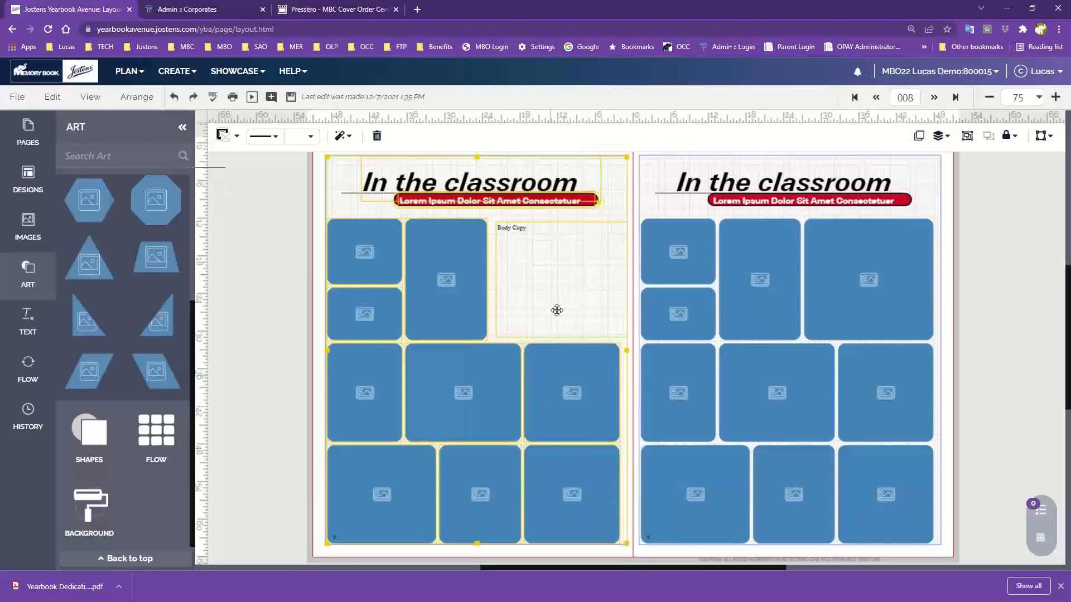
{"action": "left_click", "coordinate": [174, 97]}
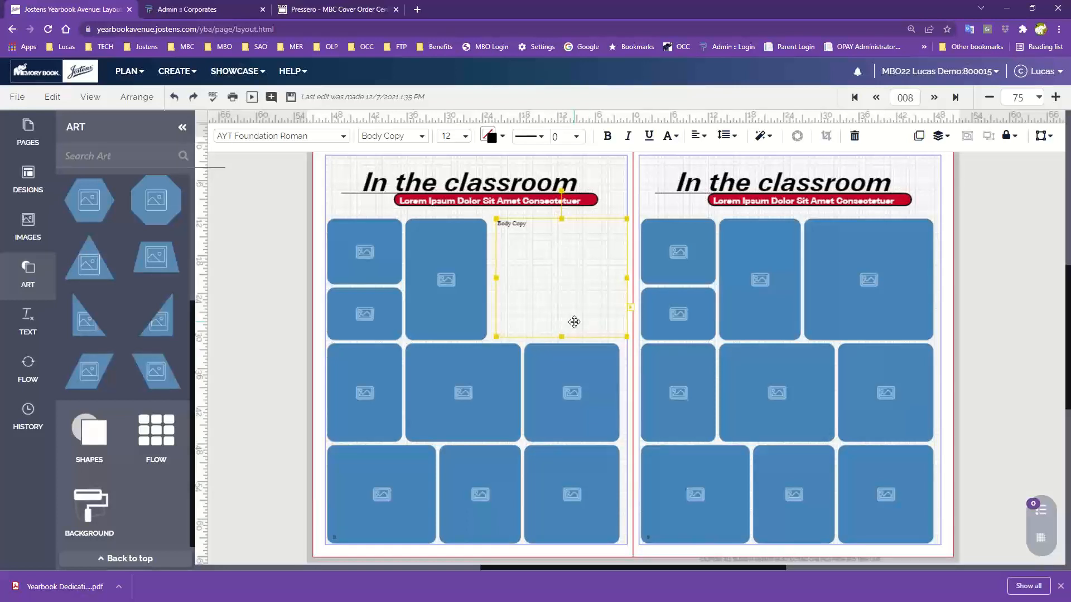
{"action": "scroll", "coordinate": [575, 321], "scroll_direction": "up", "scroll_amount": 1}
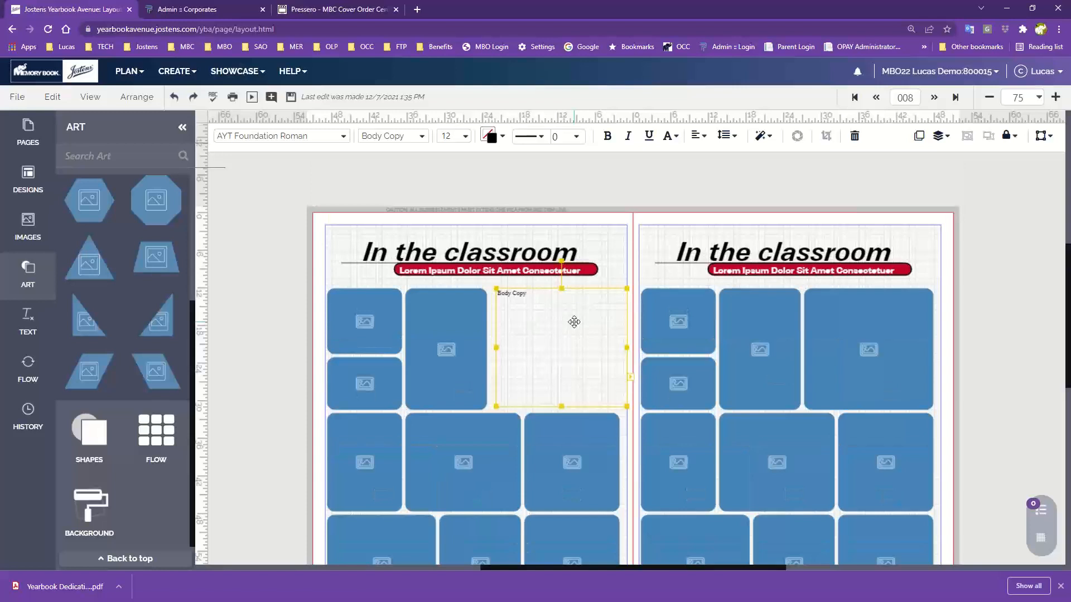
{"action": "left_click", "coordinate": [19, 98]}
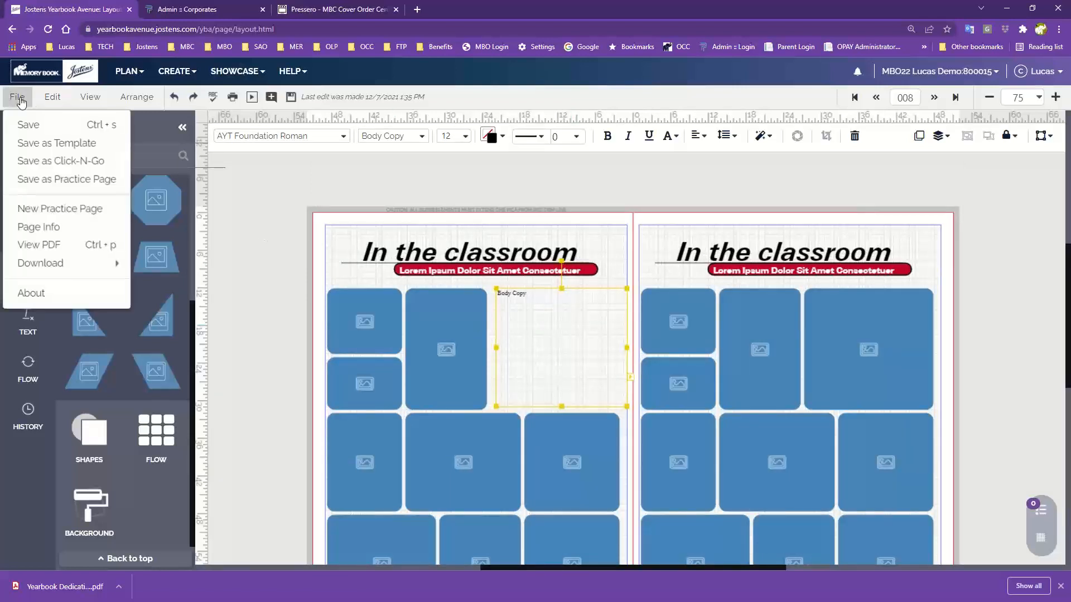
{"action": "left_click", "coordinate": [222, 233]}
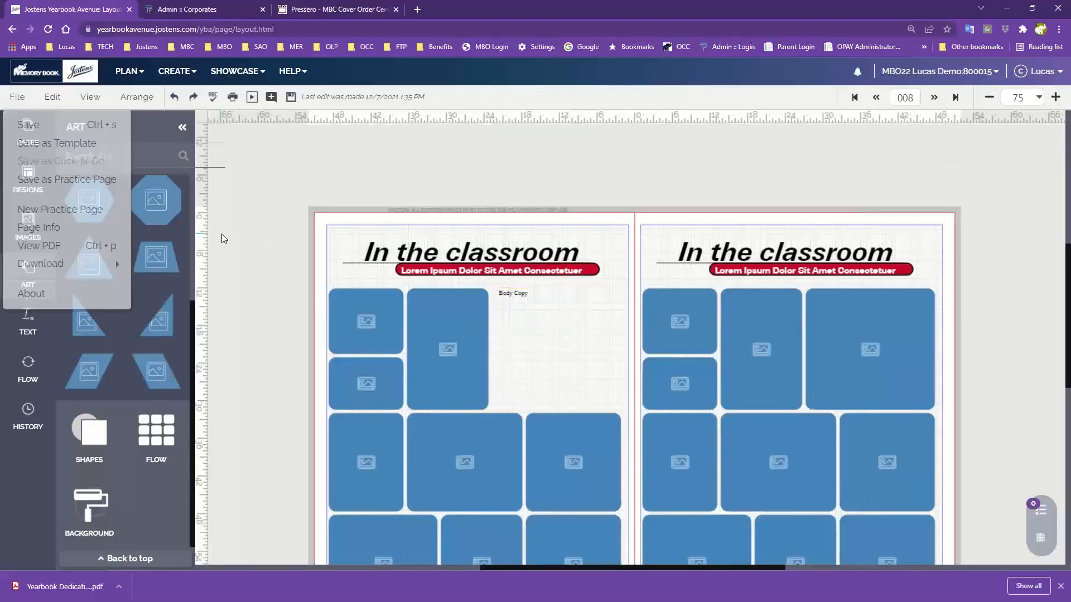
{"action": "scroll", "coordinate": [223, 233], "scroll_direction": "down", "scroll_amount": 1}
{"action": "scroll", "coordinate": [224, 233], "scroll_direction": "down", "scroll_amount": 2}
{"action": "scroll", "coordinate": [223, 233], "scroll_direction": "up", "scroll_amount": 1}
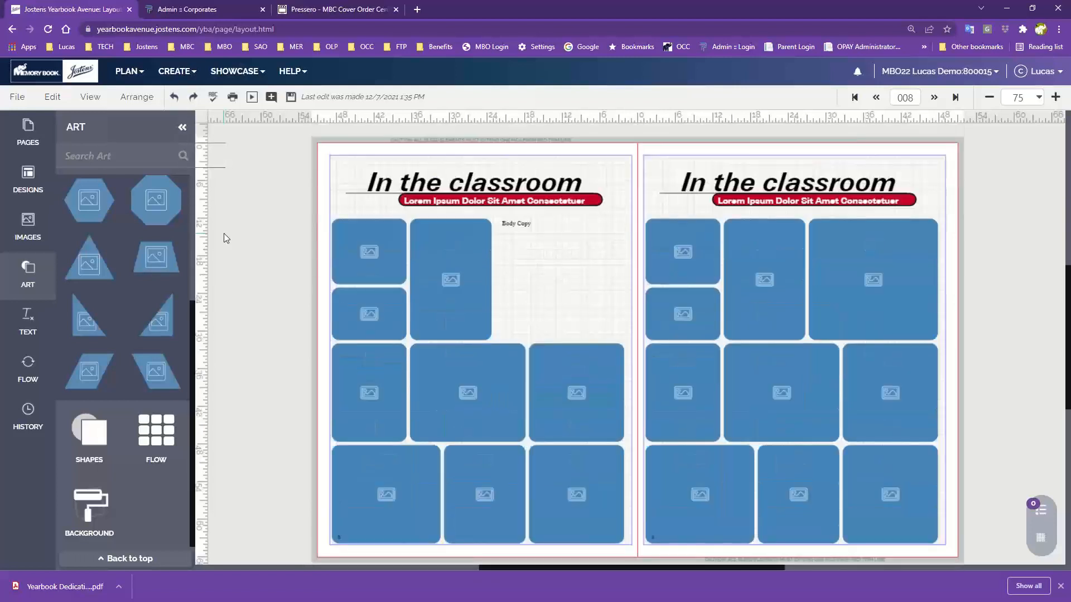
{"action": "scroll", "coordinate": [223, 233], "scroll_direction": "down", "scroll_amount": 1}
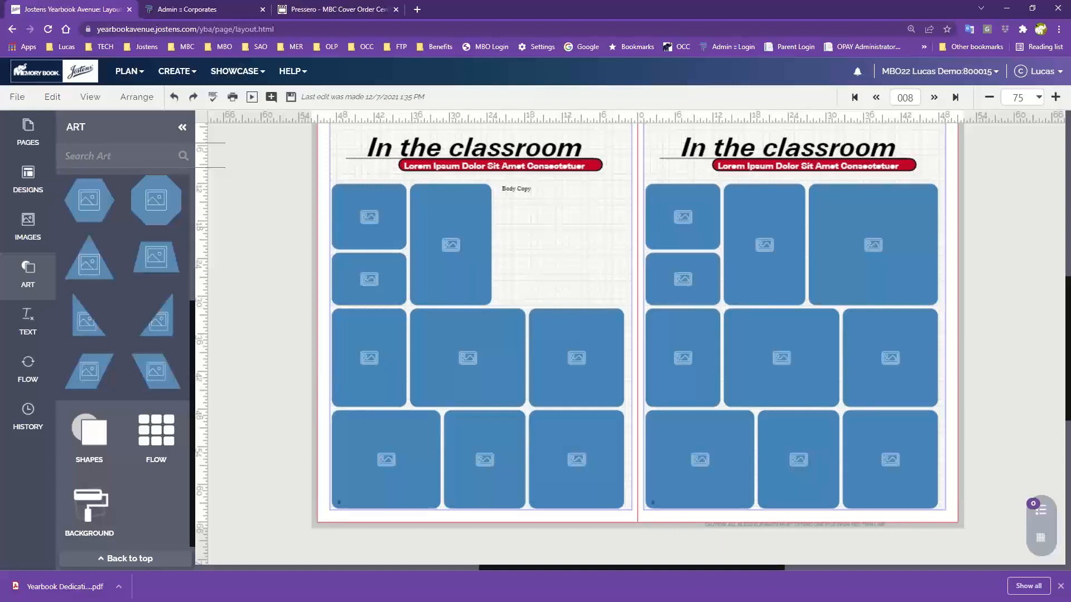
{"action": "scroll", "coordinate": [700, 257], "scroll_direction": "up", "scroll_amount": 1}
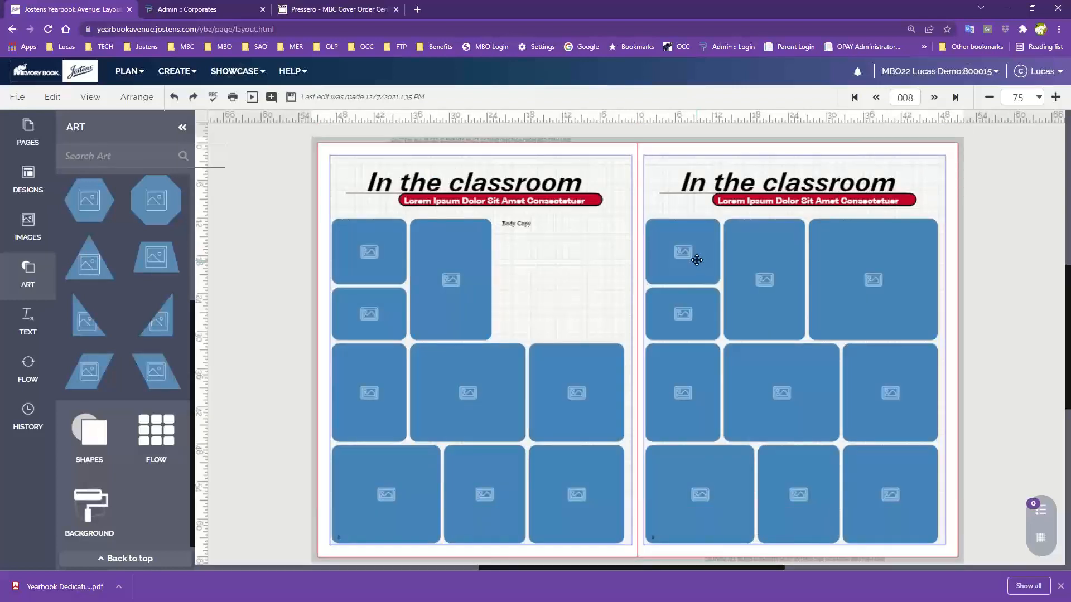
Open the background settings for page 8 and browse the background designs in the art library
{"action": "left_click", "coordinate": [50, 98]}
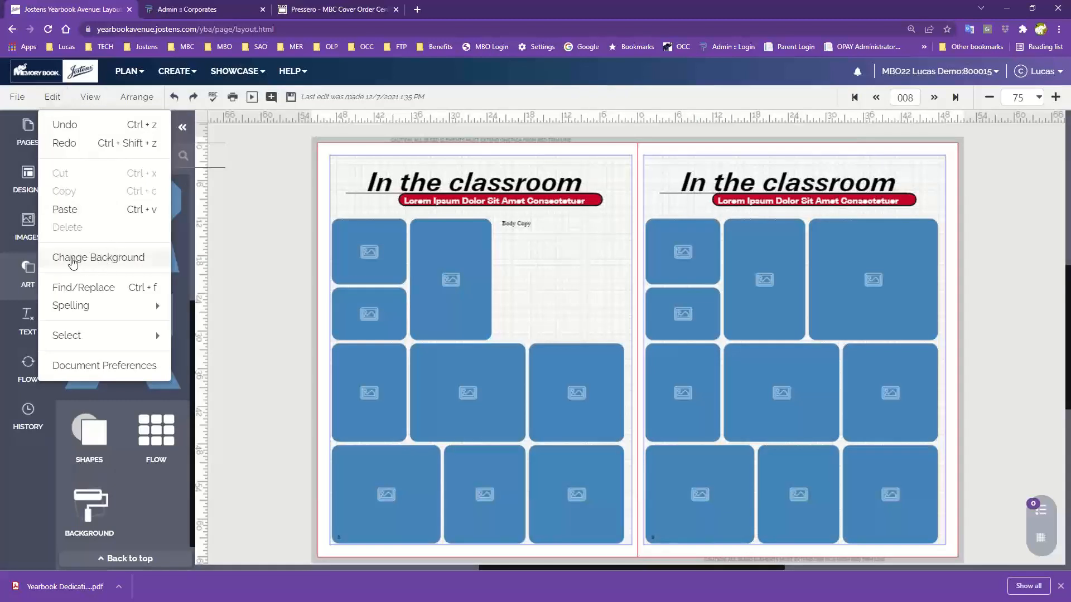
{"action": "left_click", "coordinate": [71, 259]}
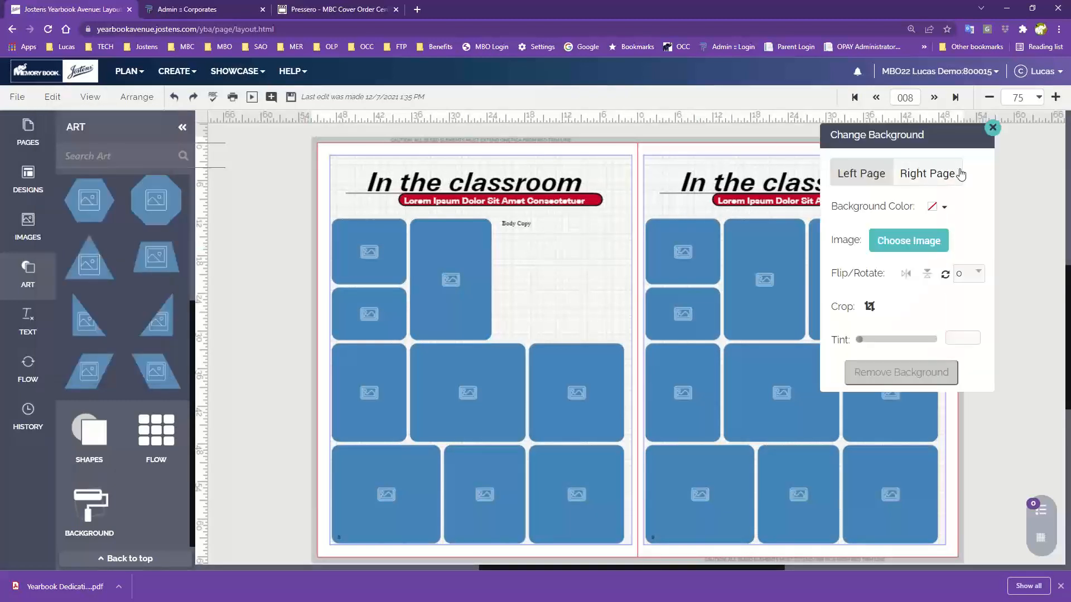
{"action": "left_click_drag", "start_coordinate": [917, 139], "coordinate": [947, 169]}
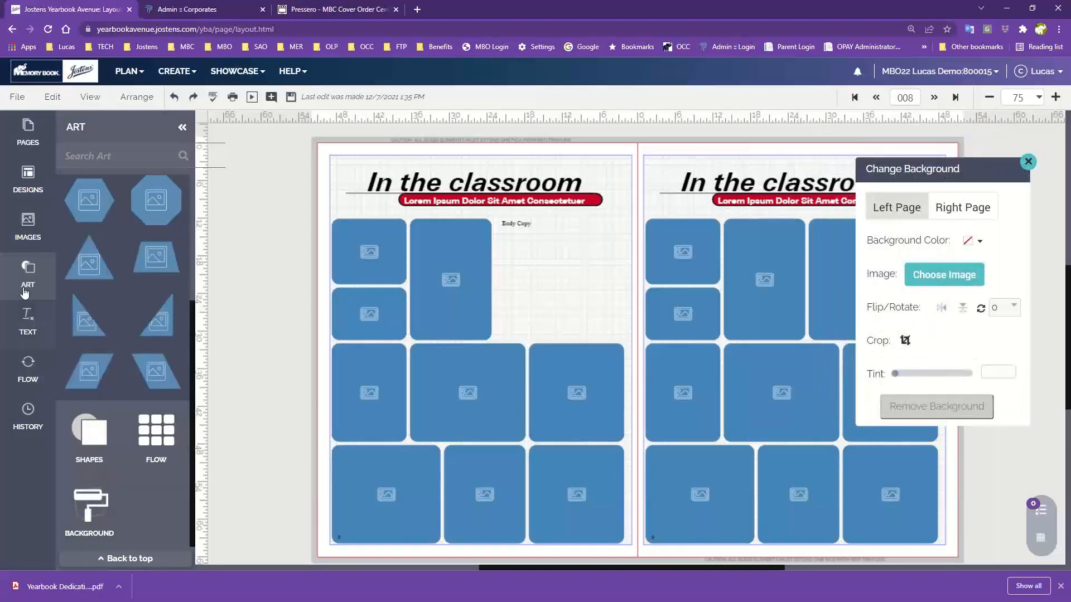
{"action": "left_click", "coordinate": [87, 498]}
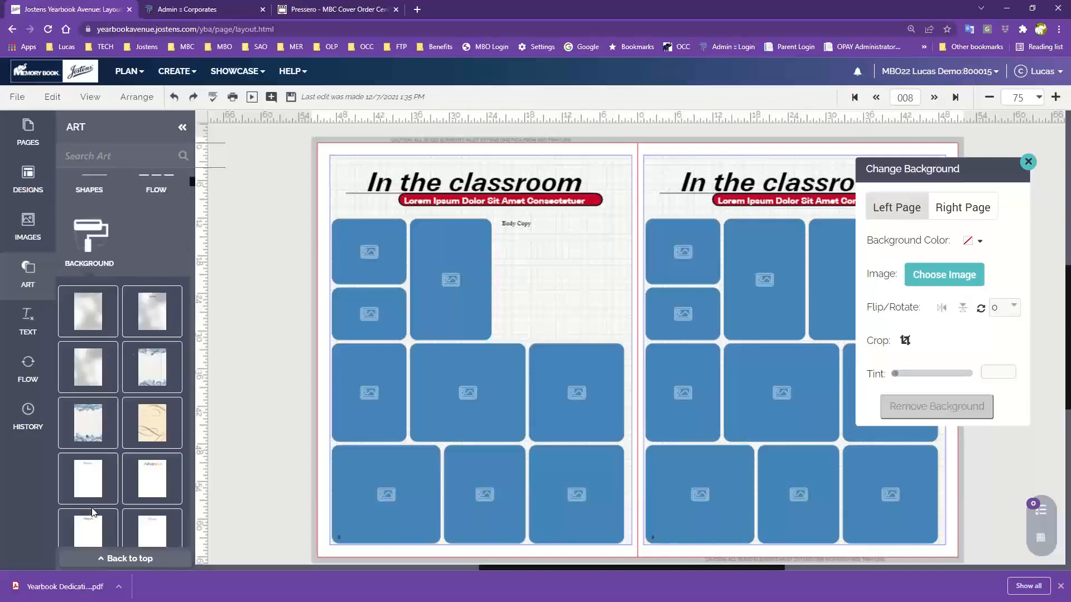
{"action": "scroll", "coordinate": [93, 321], "scroll_direction": "down", "scroll_amount": 10}
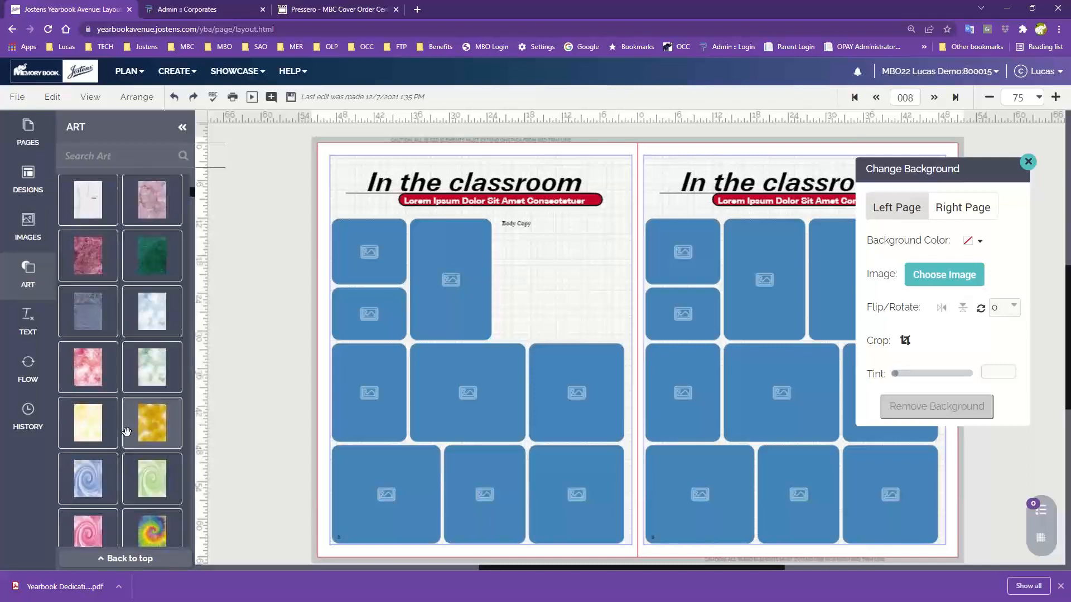
{"action": "scroll", "coordinate": [128, 433], "scroll_direction": "up", "scroll_amount": 5}
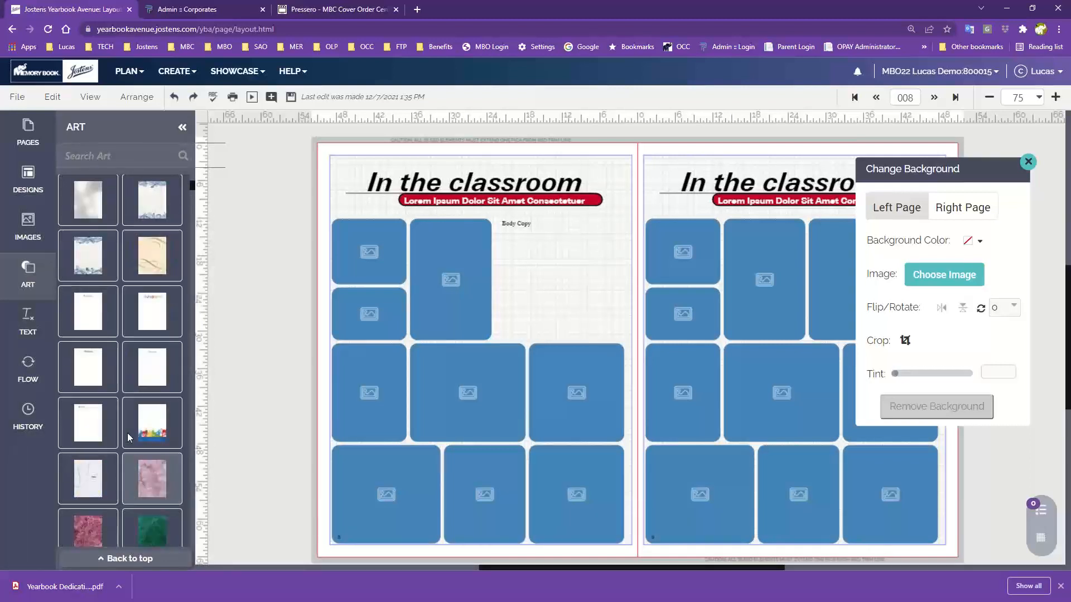
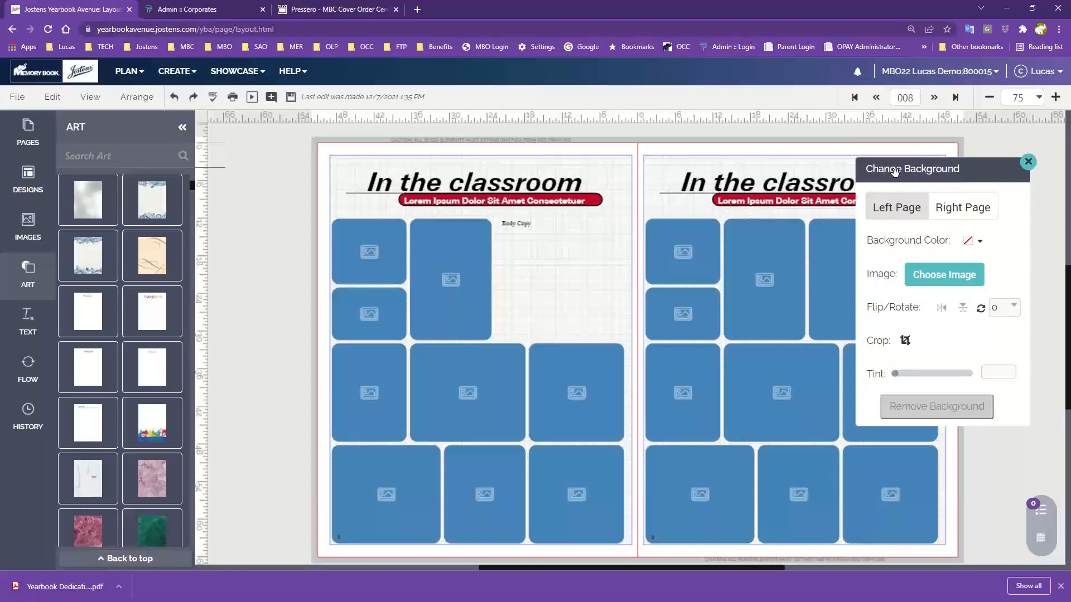
Try a pale yellow Culture color as the left page's background and remove it again
{"action": "left_click_drag", "start_coordinate": [974, 176], "coordinate": [998, 166]}
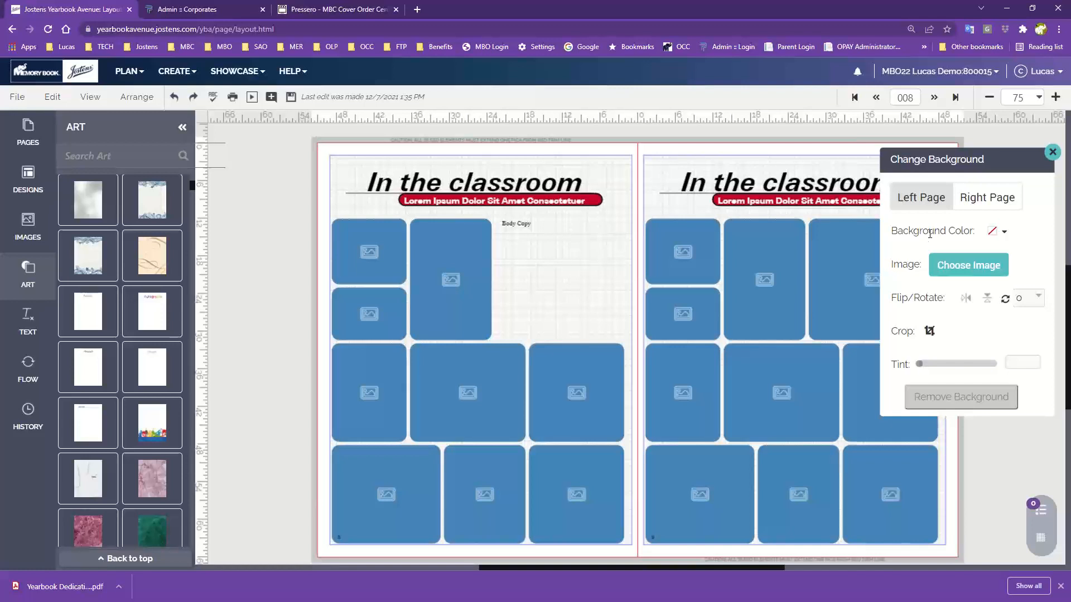
{"action": "left_click", "coordinate": [994, 238]}
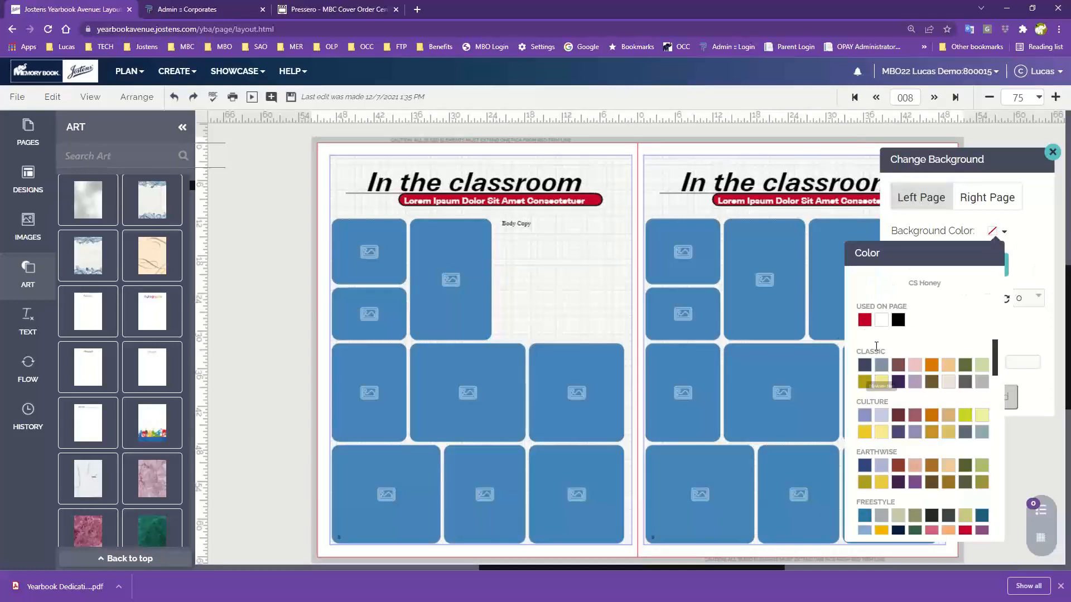
{"action": "left_click", "coordinate": [882, 432]}
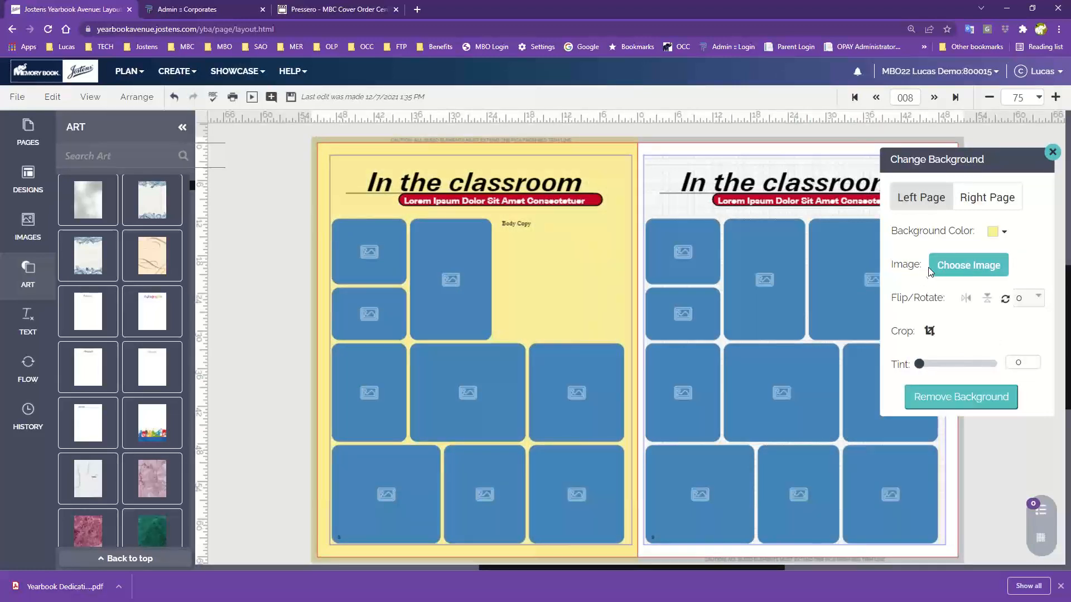
{"action": "left_click", "coordinate": [991, 238]}
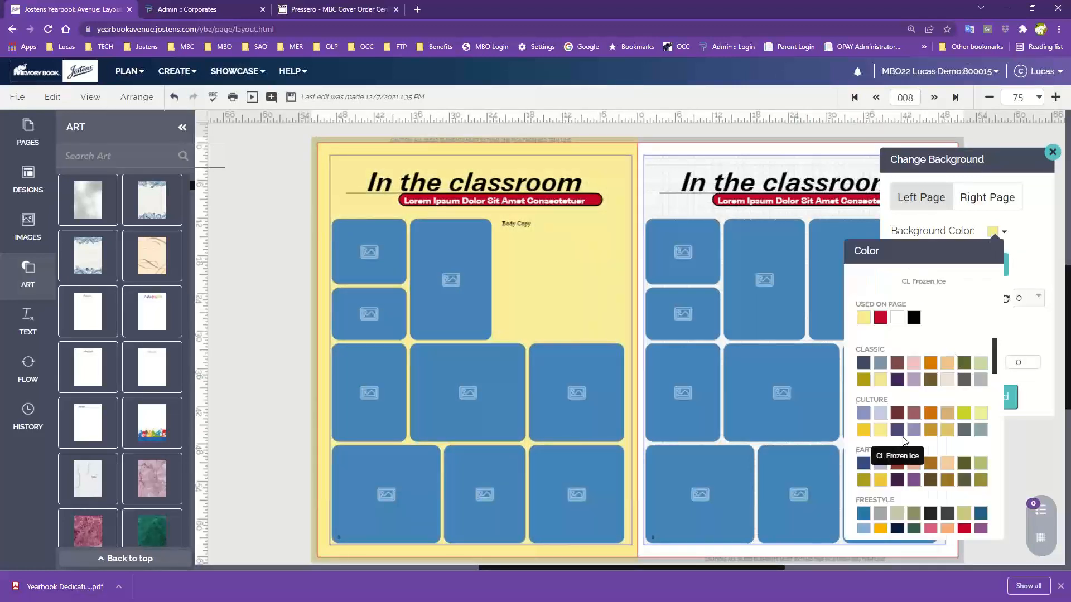
{"action": "left_click", "coordinate": [1011, 397]}
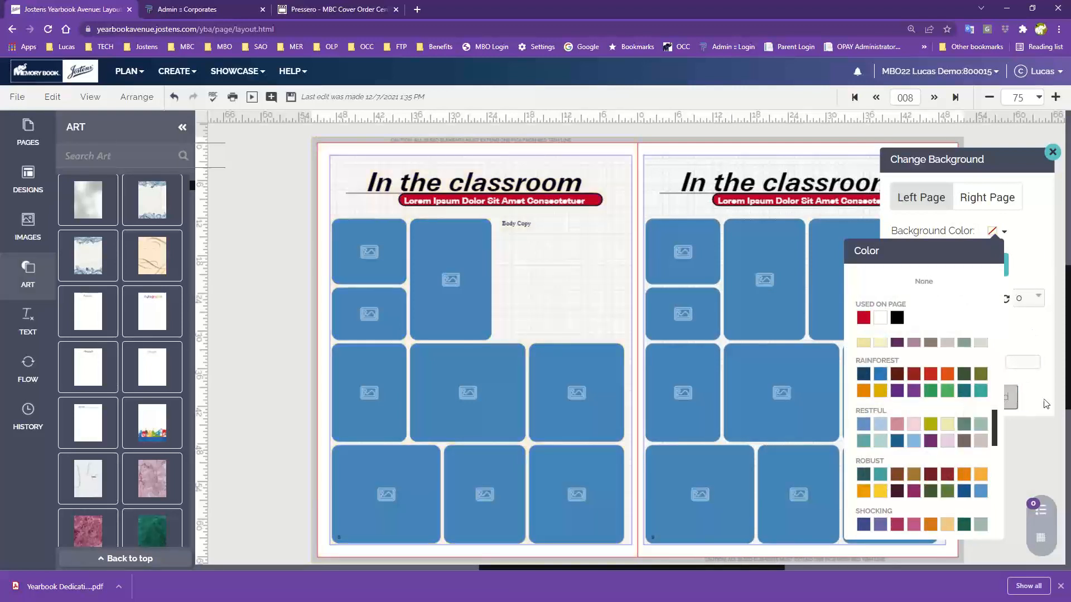
{"action": "left_click", "coordinate": [992, 231]}
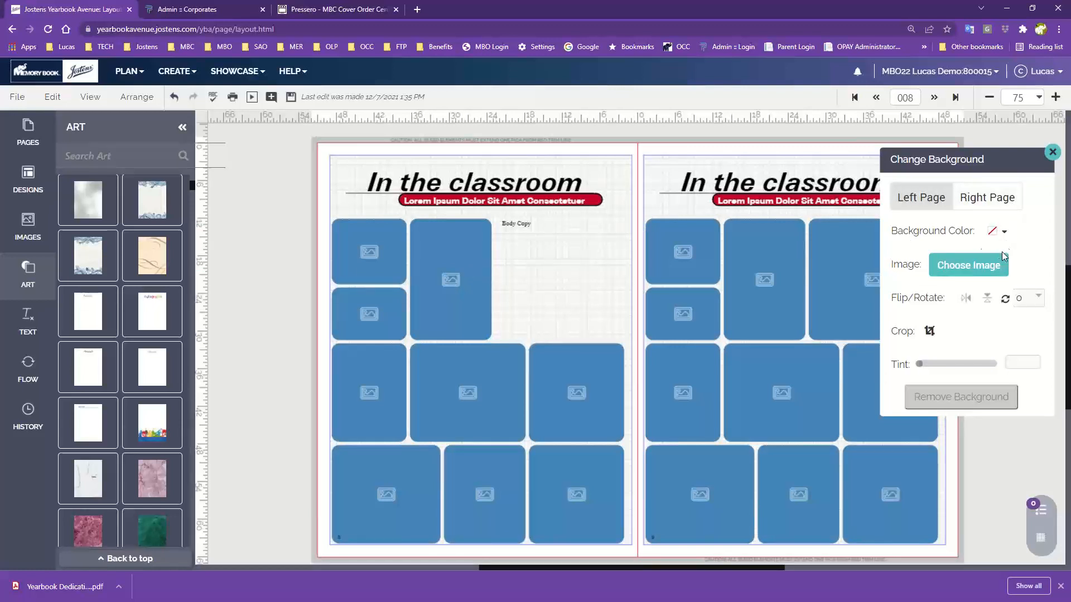
Set IMG_0676.JPG from the activity candids folder as the left page's background image
{"action": "left_click", "coordinate": [957, 270]}
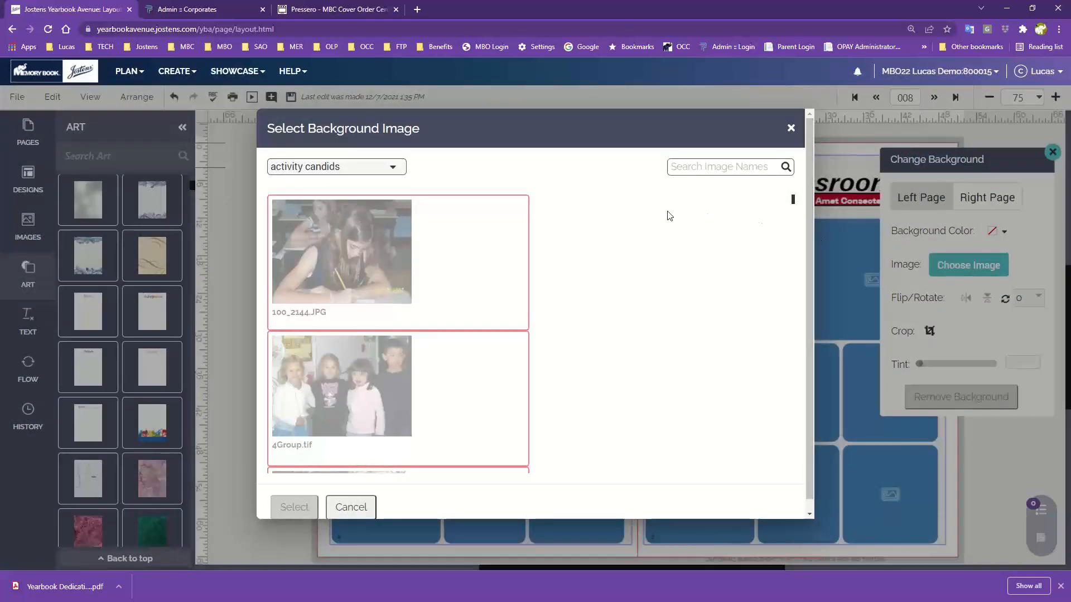
{"action": "left_click", "coordinate": [342, 170]}
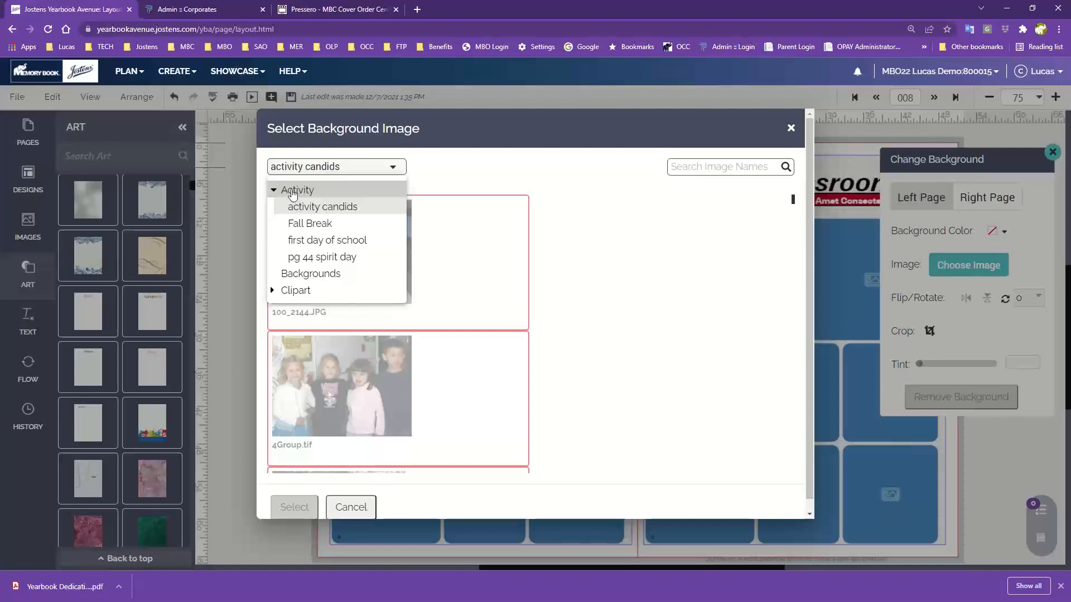
{"action": "left_click", "coordinate": [326, 207]}
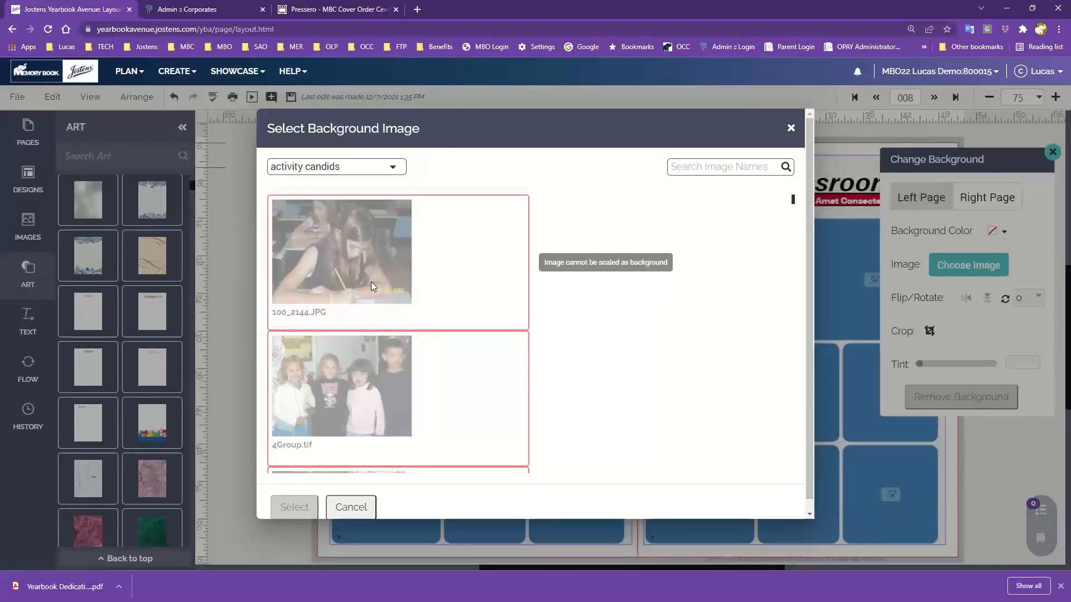
{"action": "scroll", "coordinate": [372, 285], "scroll_direction": "down", "scroll_amount": 10}
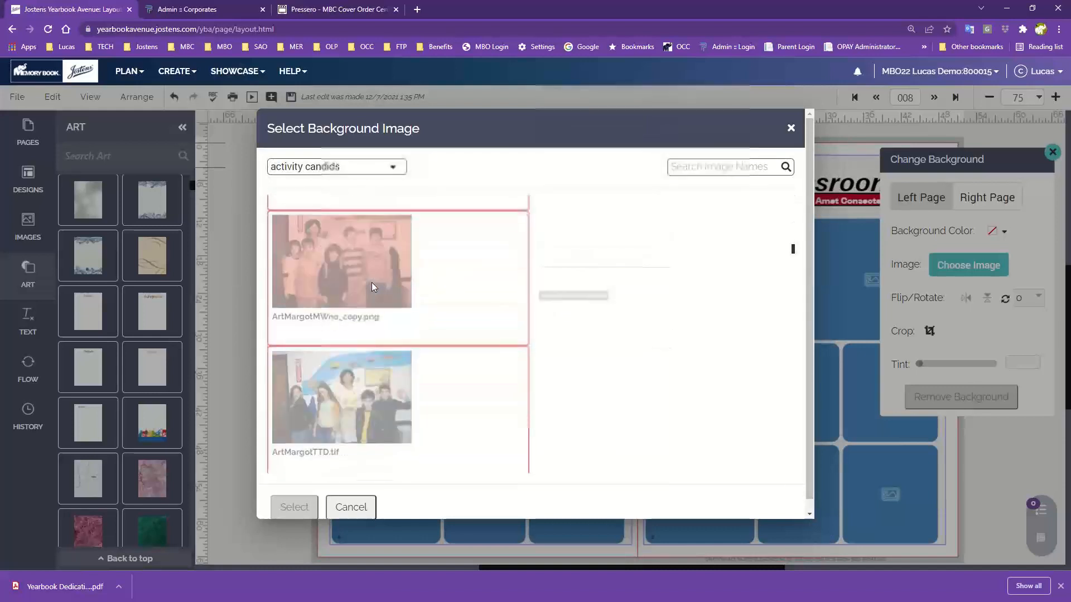
{"action": "scroll", "coordinate": [372, 285], "scroll_direction": "down", "scroll_amount": 10}
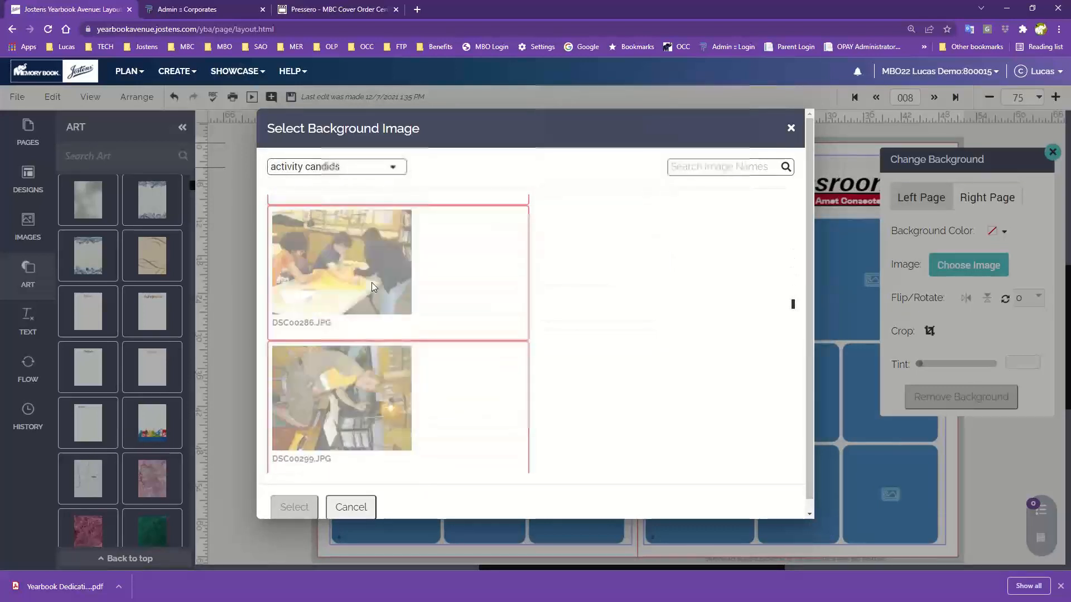
{"action": "scroll", "coordinate": [371, 282], "scroll_direction": "down", "scroll_amount": 10}
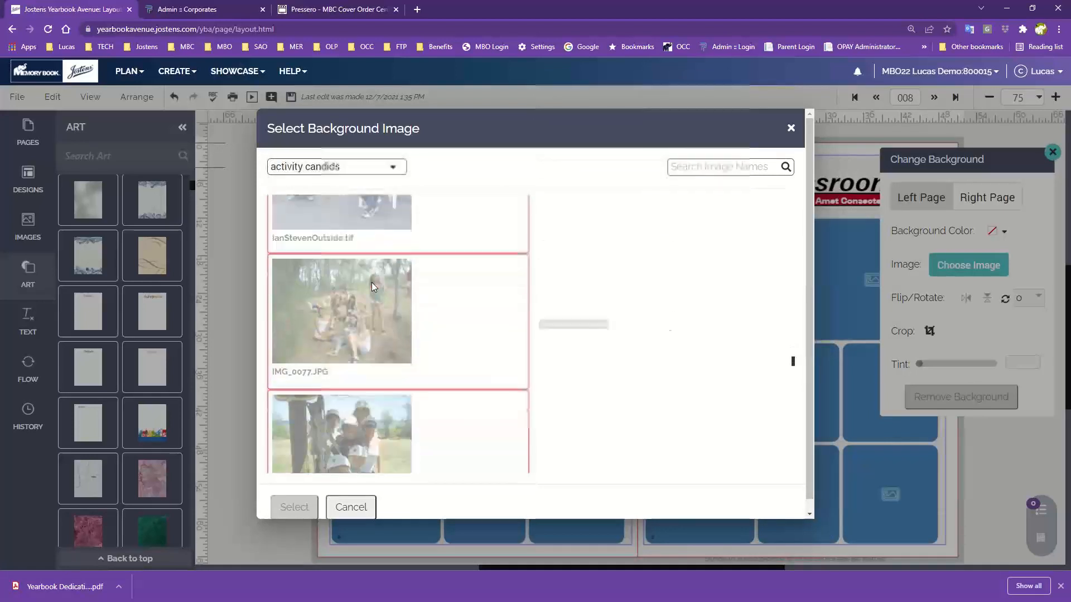
{"action": "scroll", "coordinate": [372, 283], "scroll_direction": "down", "scroll_amount": 10}
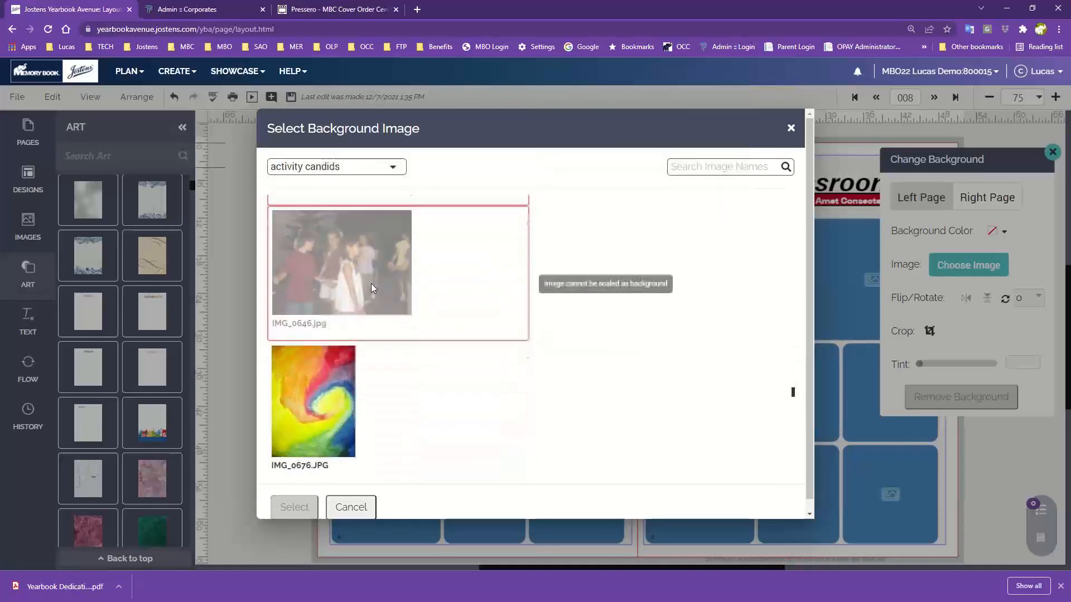
{"action": "scroll", "coordinate": [370, 283], "scroll_direction": "down", "scroll_amount": 2}
{"action": "left_click", "coordinate": [313, 276]}
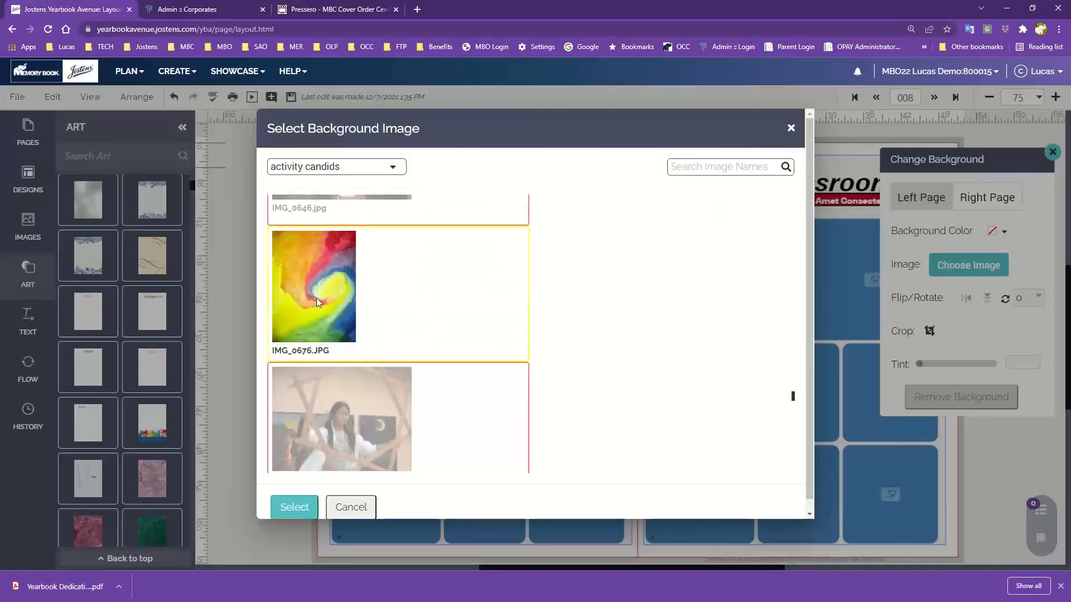
{"action": "left_click", "coordinate": [291, 507]}
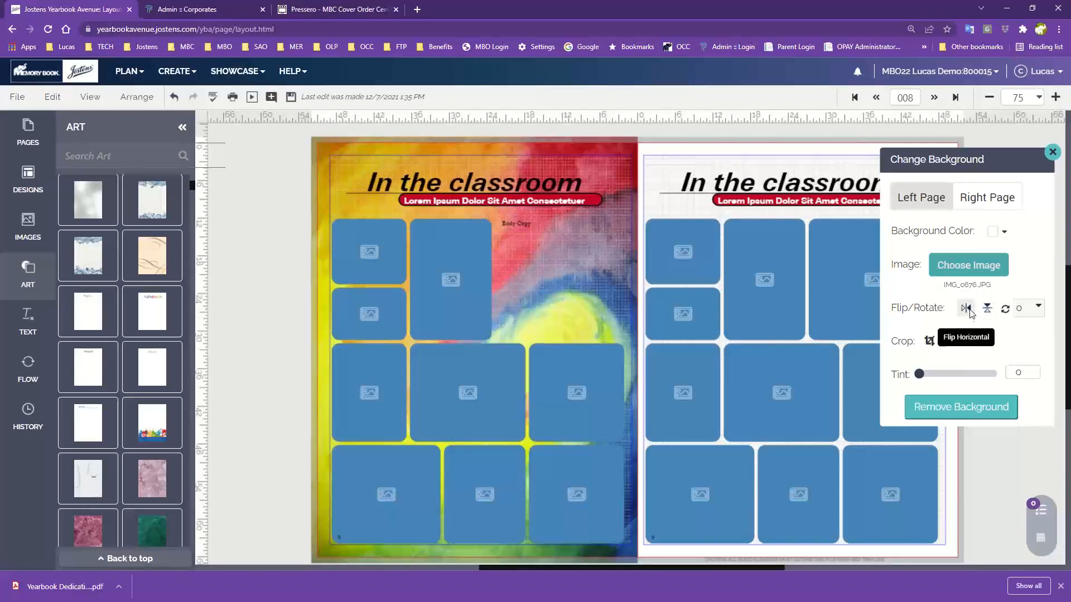
Try a tint of 69 on the left page's background image and remove the background
{"action": "left_click_drag", "start_coordinate": [920, 374], "coordinate": [968, 374]}
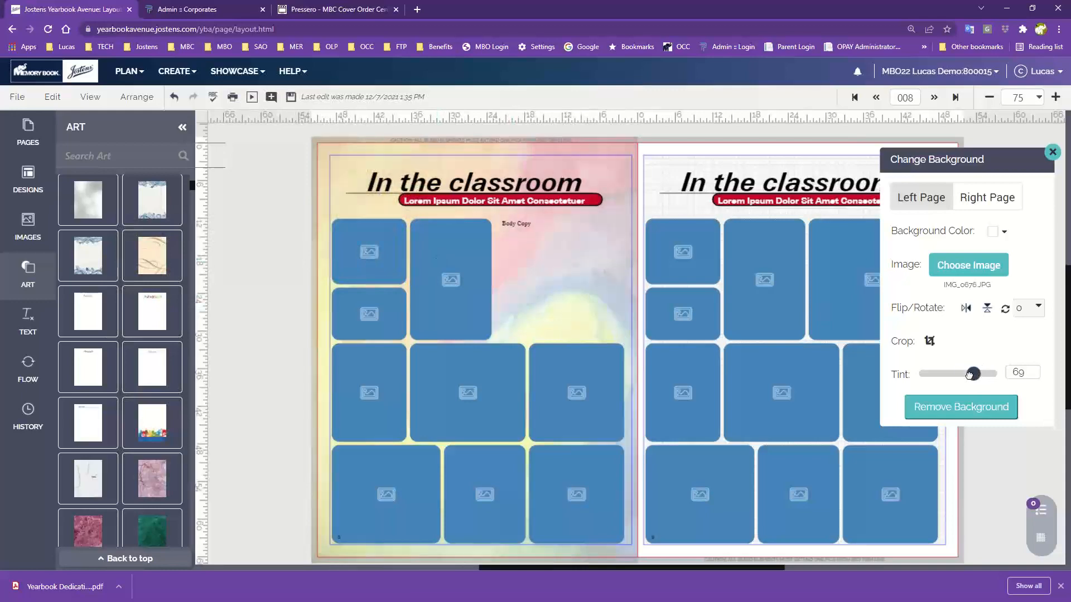
{"action": "left_click_drag", "start_coordinate": [975, 374], "coordinate": [921, 374]}
{"action": "left_click", "coordinate": [956, 408]}
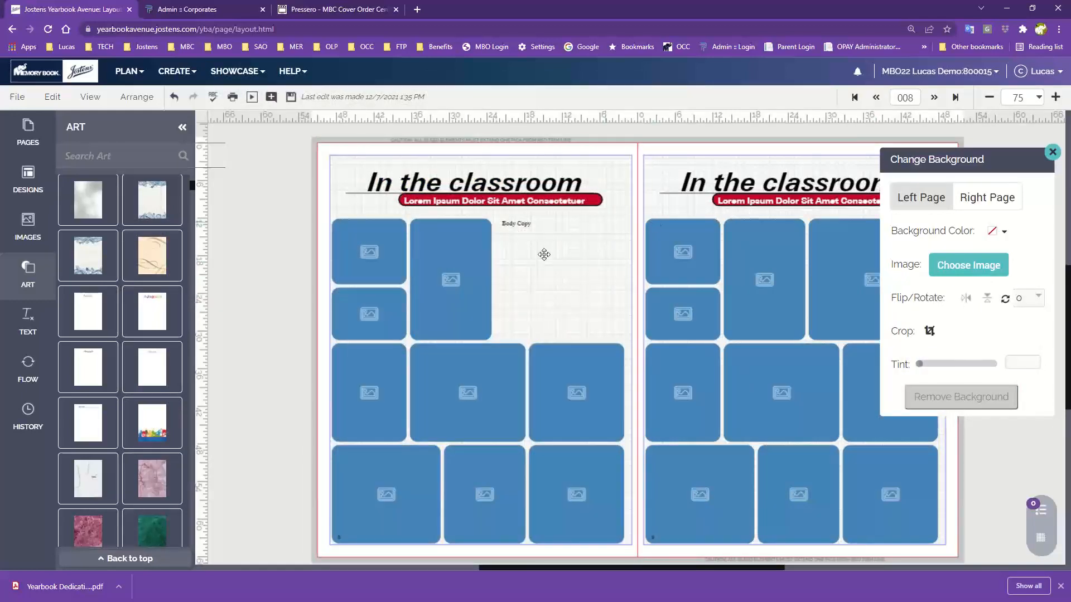
Open the background image selection for the left page and switch to the Diary clipart collection under By Cover
{"action": "left_click", "coordinate": [955, 266]}
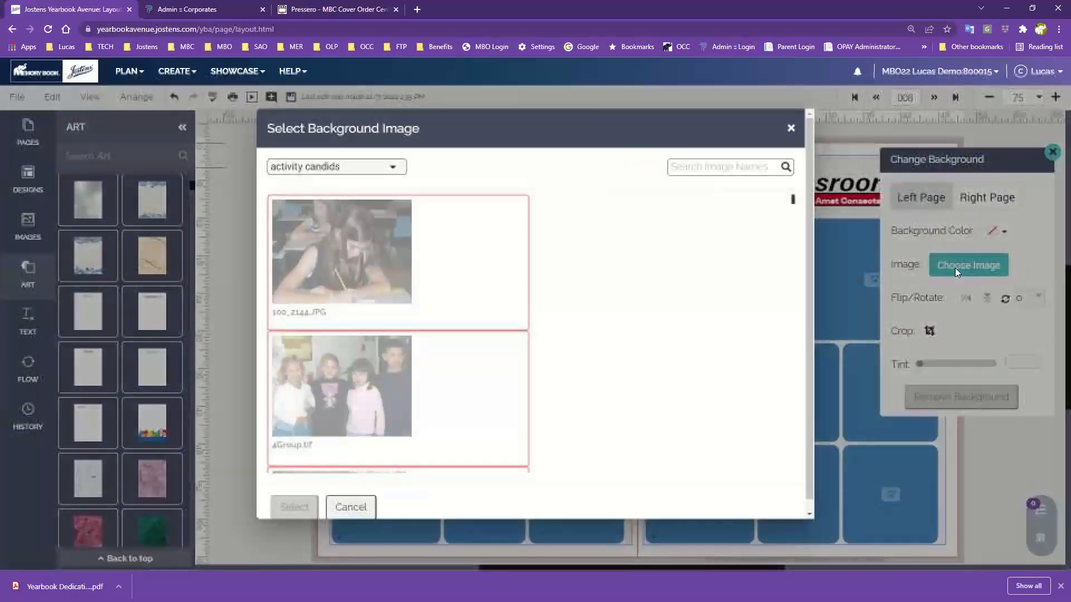
{"action": "left_click", "coordinate": [368, 166]}
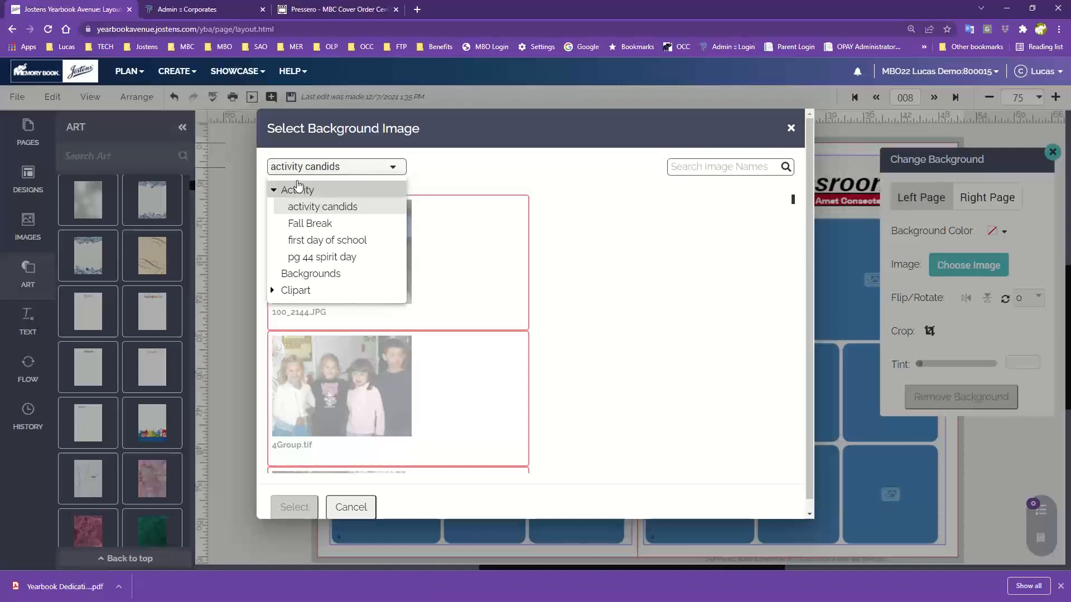
{"action": "left_click", "coordinate": [277, 291]}
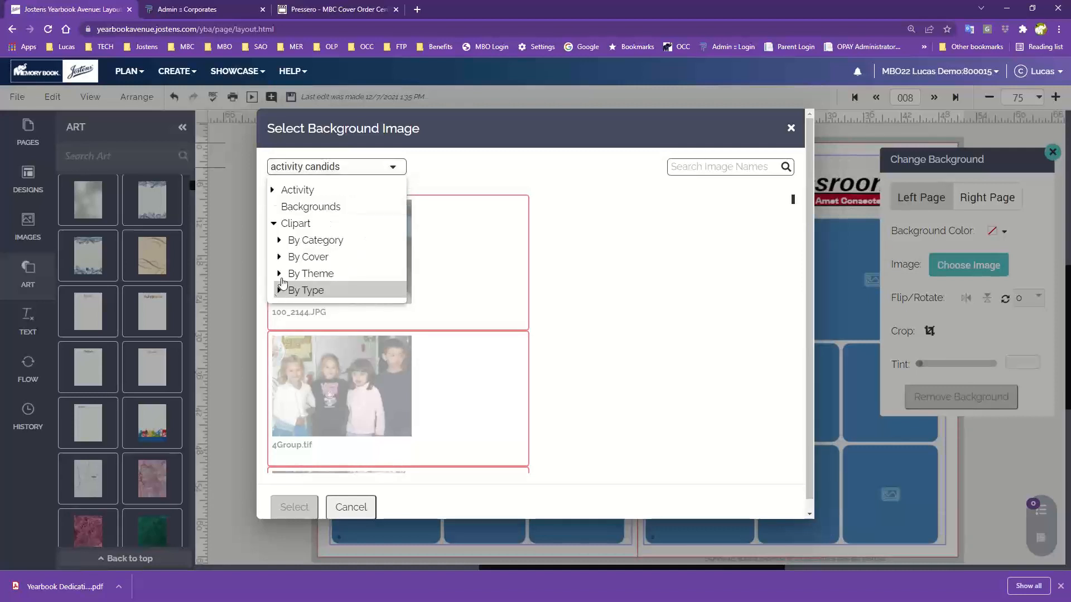
{"action": "left_click", "coordinate": [322, 262]}
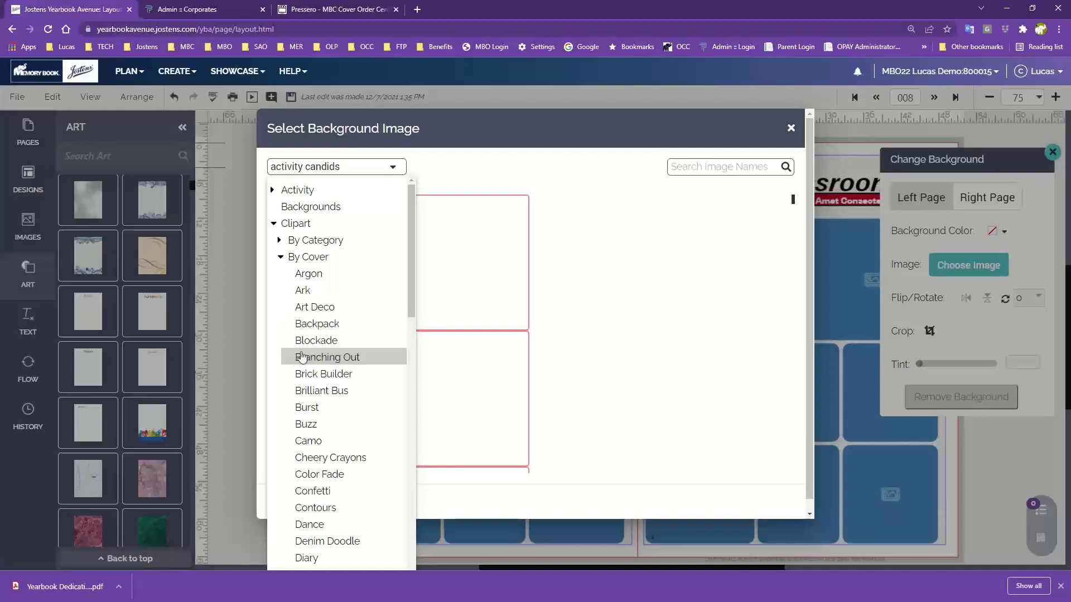
{"action": "scroll", "coordinate": [331, 384], "scroll_direction": "down", "scroll_amount": 3}
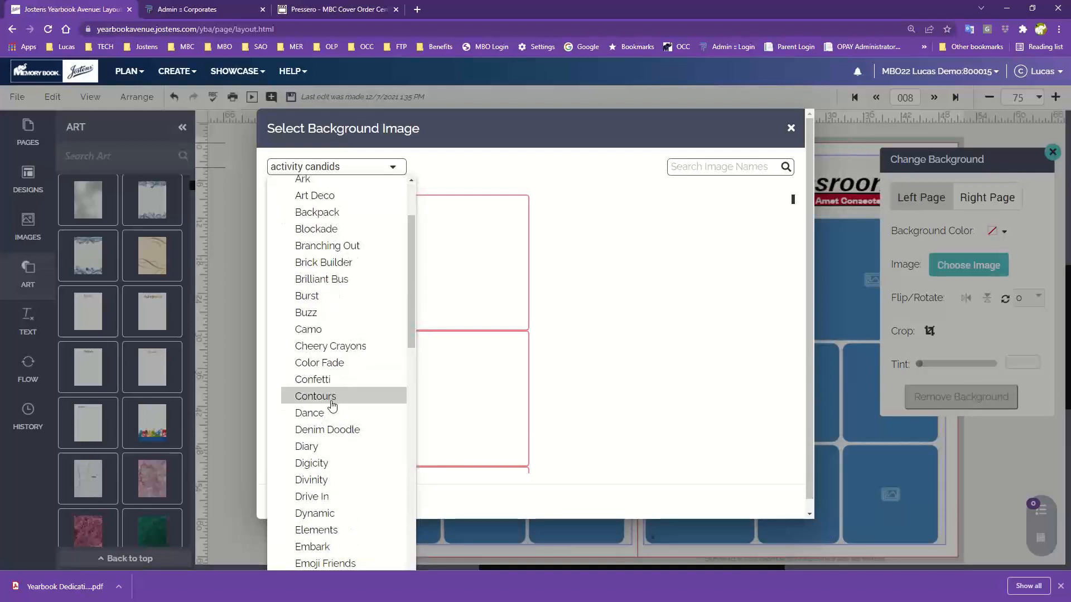
{"action": "scroll", "coordinate": [332, 365], "scroll_direction": "down", "scroll_amount": 2}
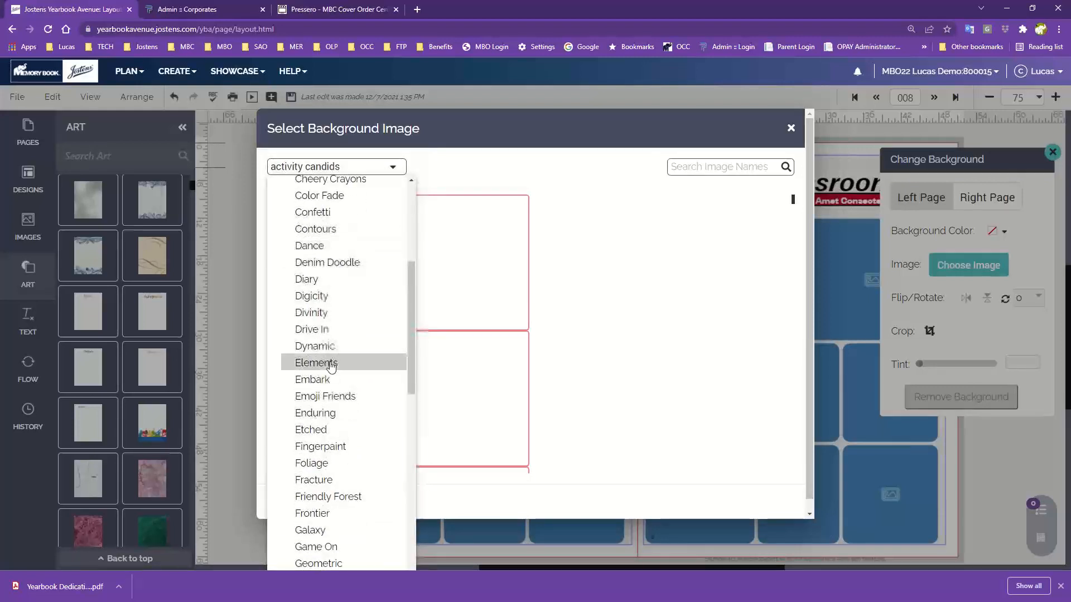
{"action": "scroll", "coordinate": [331, 366], "scroll_direction": "up", "scroll_amount": 5}
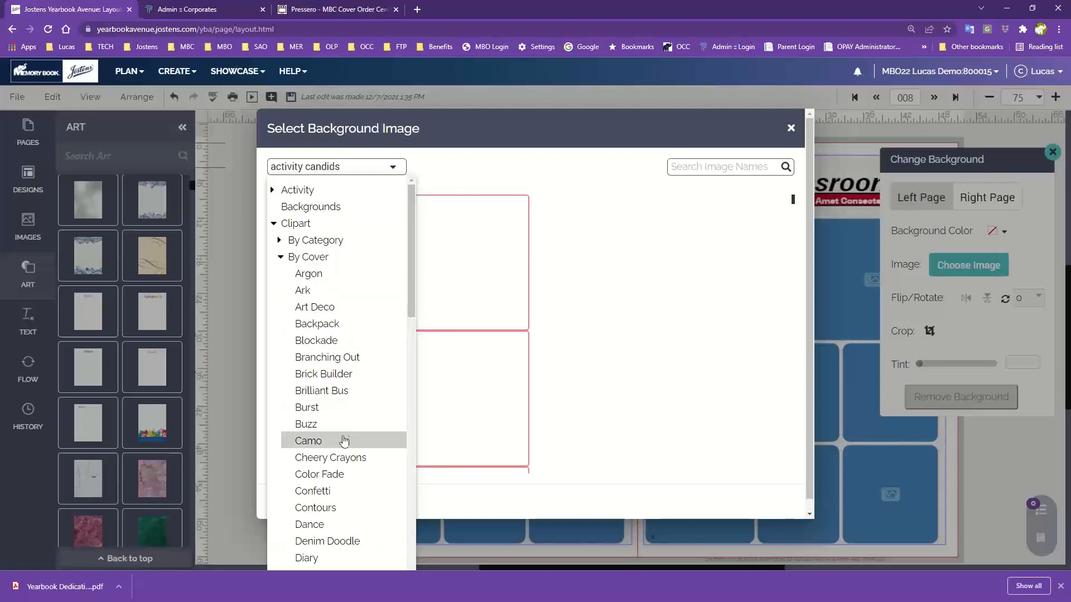
{"action": "scroll", "coordinate": [339, 451], "scroll_direction": "down", "scroll_amount": 3}
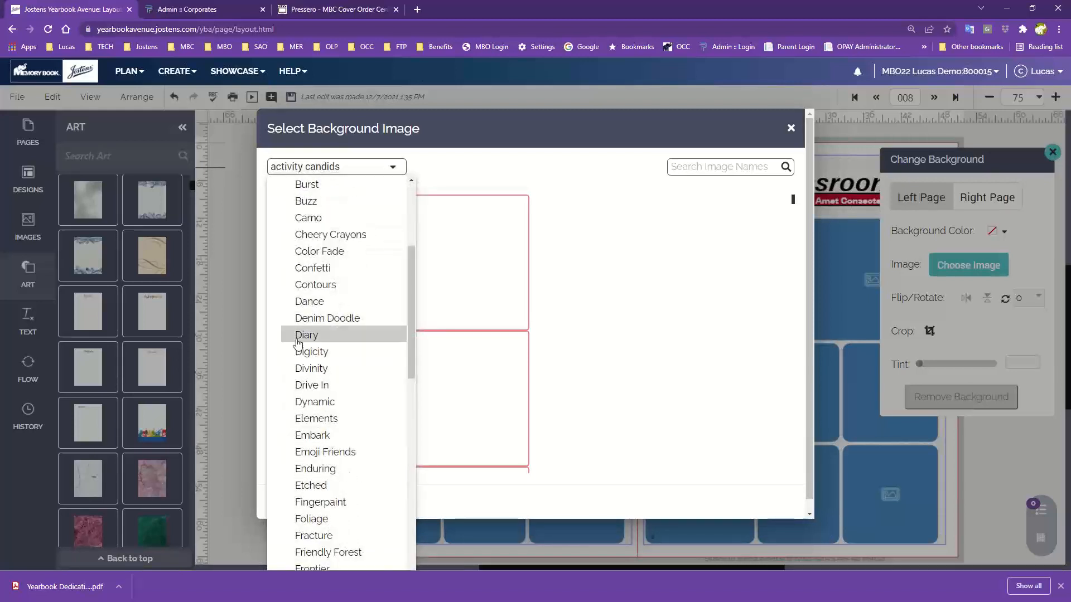
{"action": "left_click", "coordinate": [302, 336]}
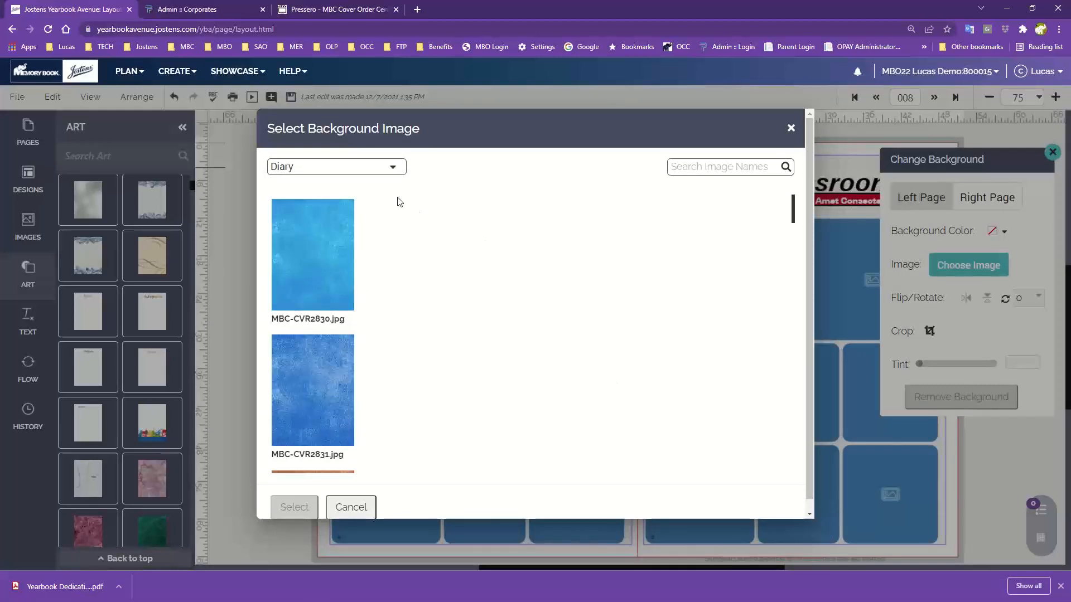
Set the lined-paper image MBC-CVR2841.jpg from the Diary collection as the left page's background
{"action": "scroll", "coordinate": [337, 234], "scroll_direction": "down", "scroll_amount": 4}
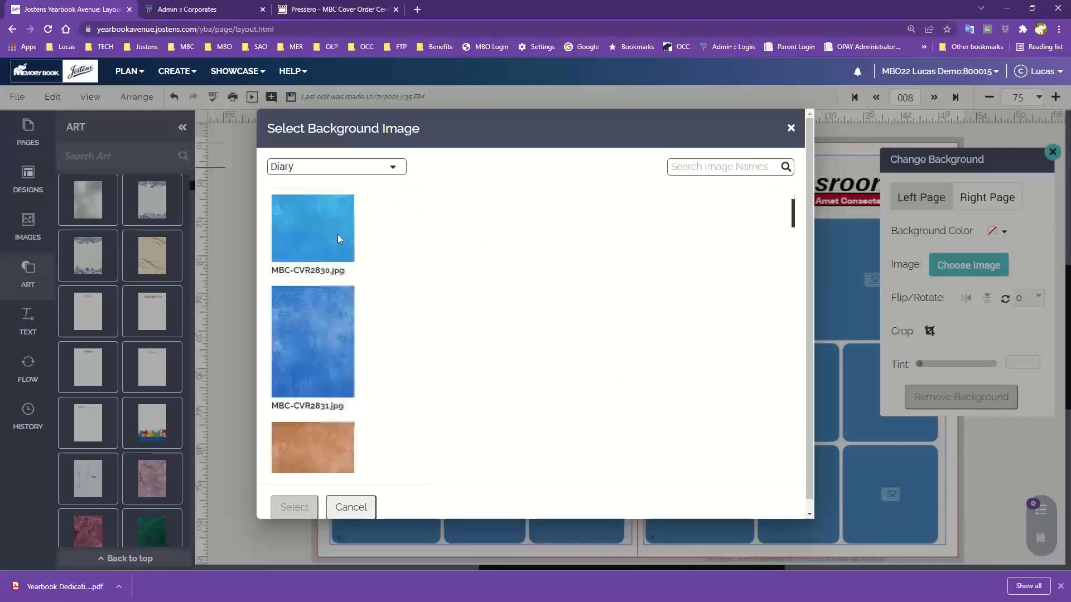
{"action": "scroll", "coordinate": [334, 245], "scroll_direction": "down", "scroll_amount": 12}
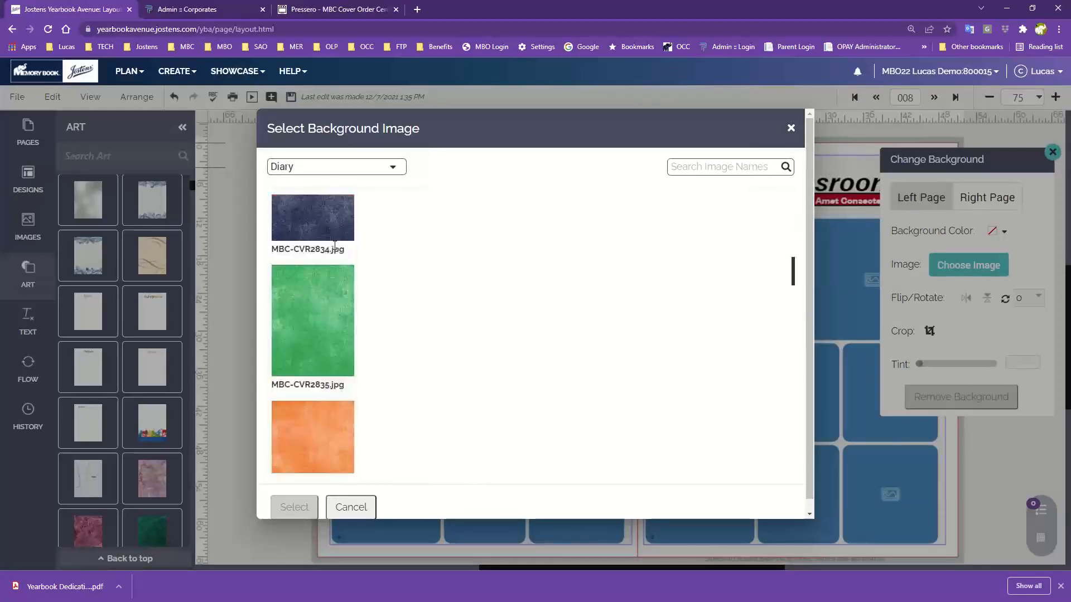
{"action": "scroll", "coordinate": [334, 254], "scroll_direction": "down", "scroll_amount": 5}
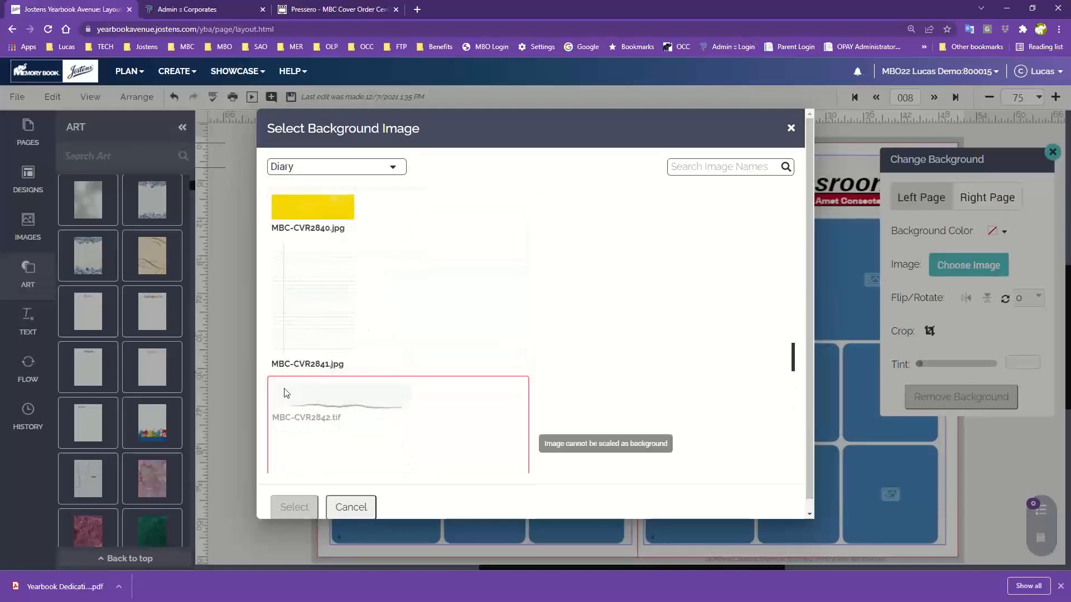
{"action": "scroll", "coordinate": [342, 246], "scroll_direction": "down", "scroll_amount": 5}
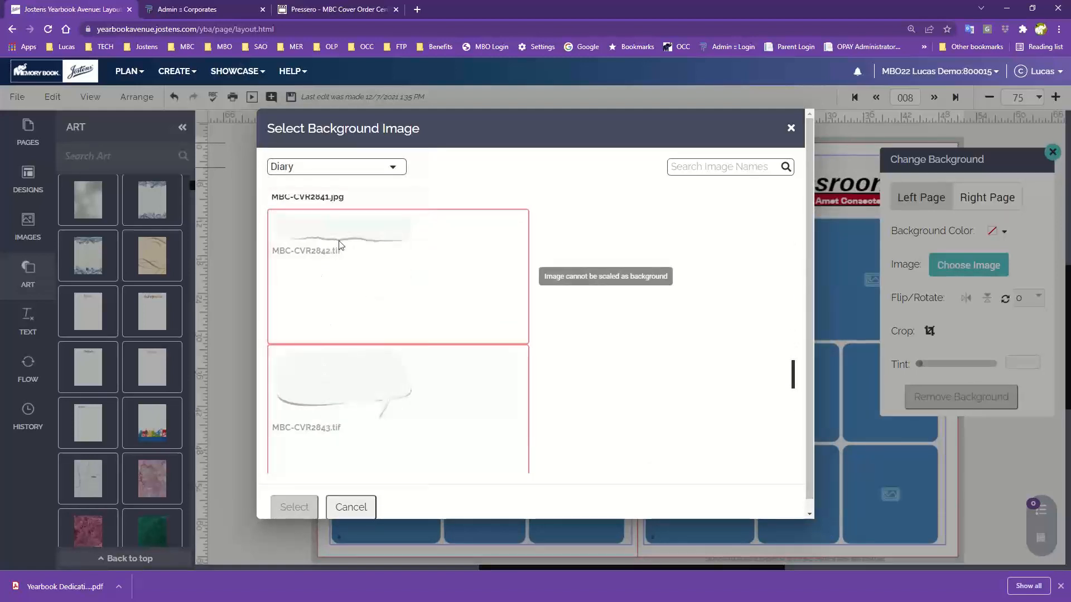
{"action": "scroll", "coordinate": [341, 433], "scroll_direction": "down", "scroll_amount": 6}
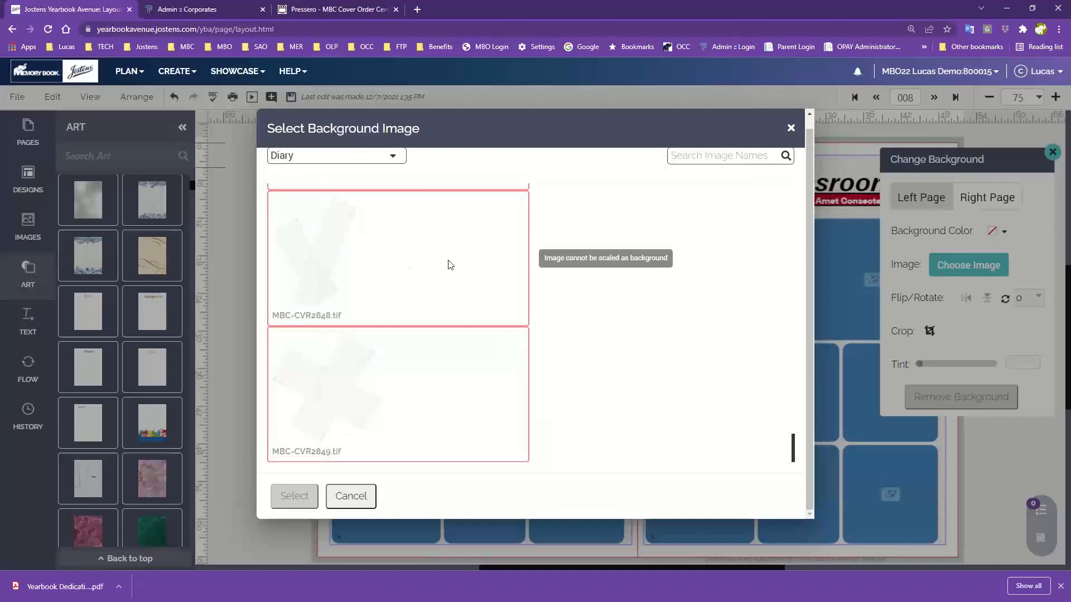
{"action": "scroll", "coordinate": [422, 265], "scroll_direction": "up", "scroll_amount": 10}
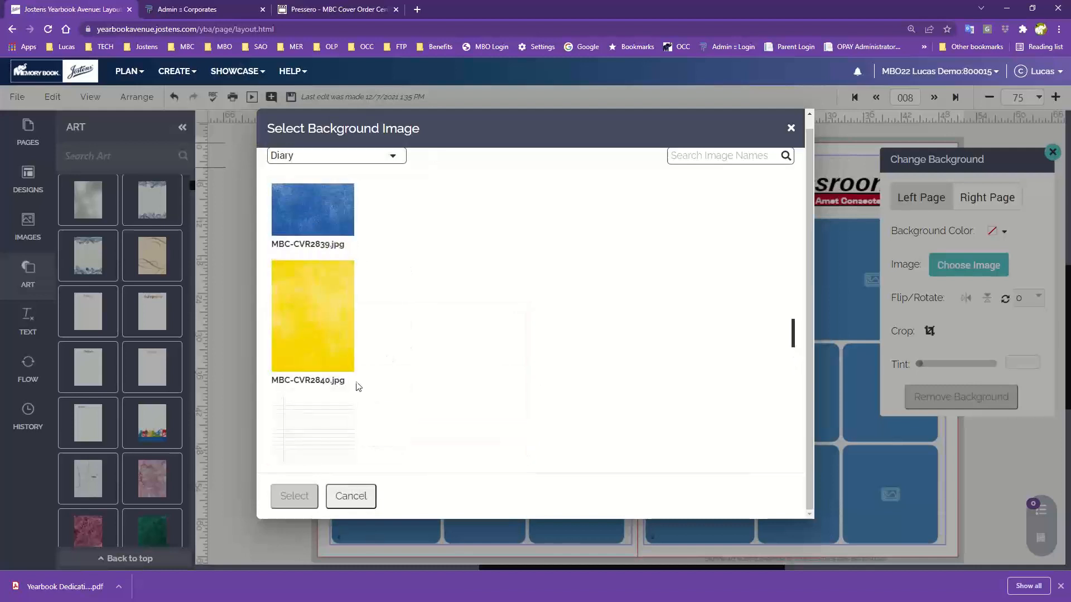
{"action": "scroll", "coordinate": [478, 385], "scroll_direction": "up", "scroll_amount": 6}
{"action": "scroll", "coordinate": [479, 386], "scroll_direction": "down", "scroll_amount": 7}
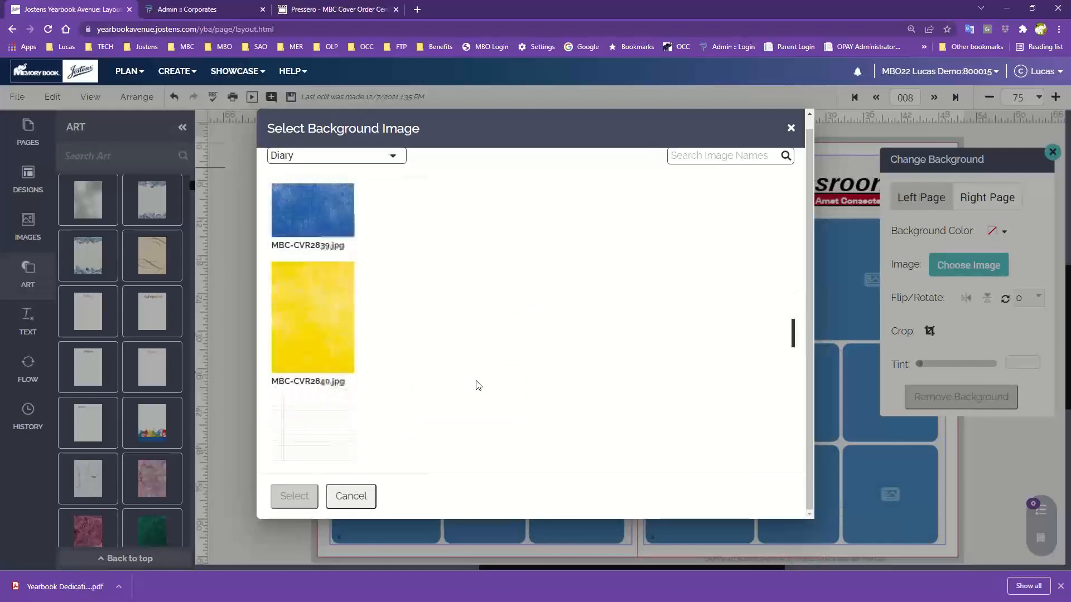
{"action": "scroll", "coordinate": [479, 386], "scroll_direction": "down", "scroll_amount": 1}
{"action": "left_click", "coordinate": [311, 342]}
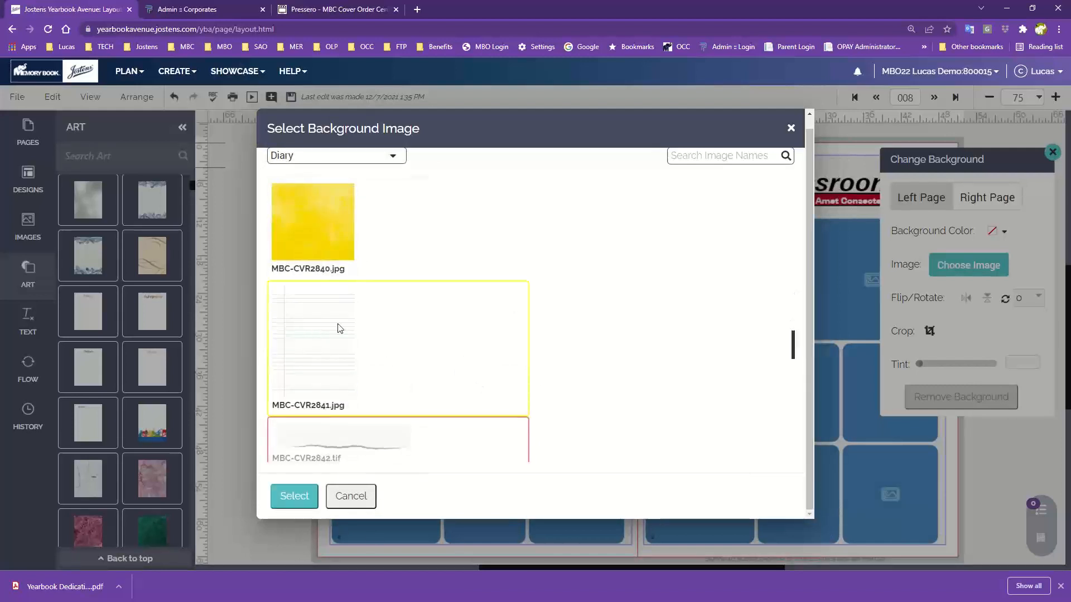
{"action": "left_click", "coordinate": [294, 496]}
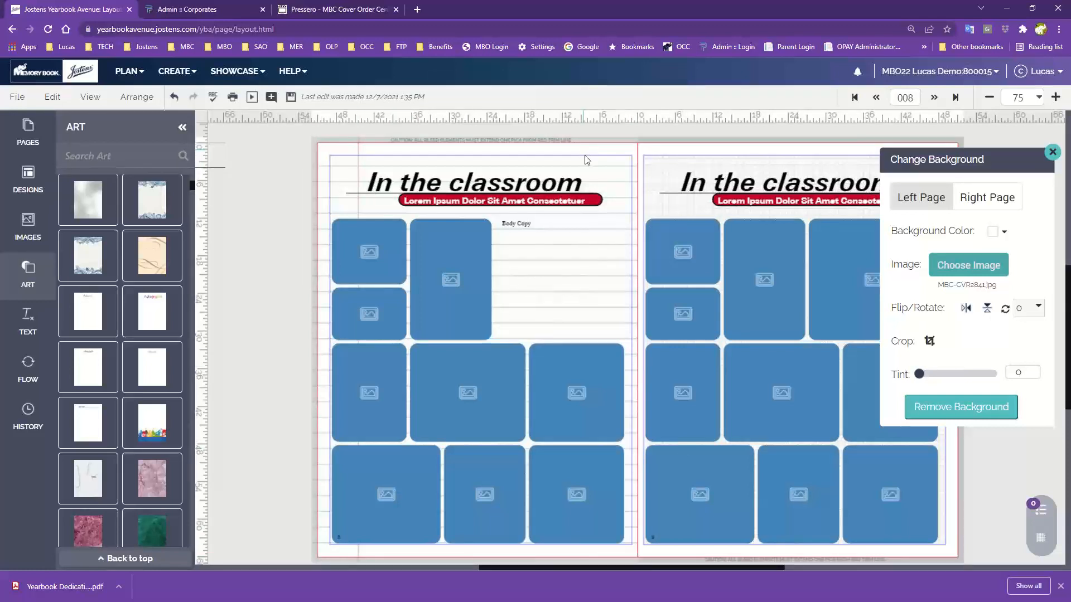
Switch the background settings to the right page and browse the Wilderness cover clipart for a background image
{"action": "left_click_drag", "start_coordinate": [917, 156], "coordinate": [300, 149]}
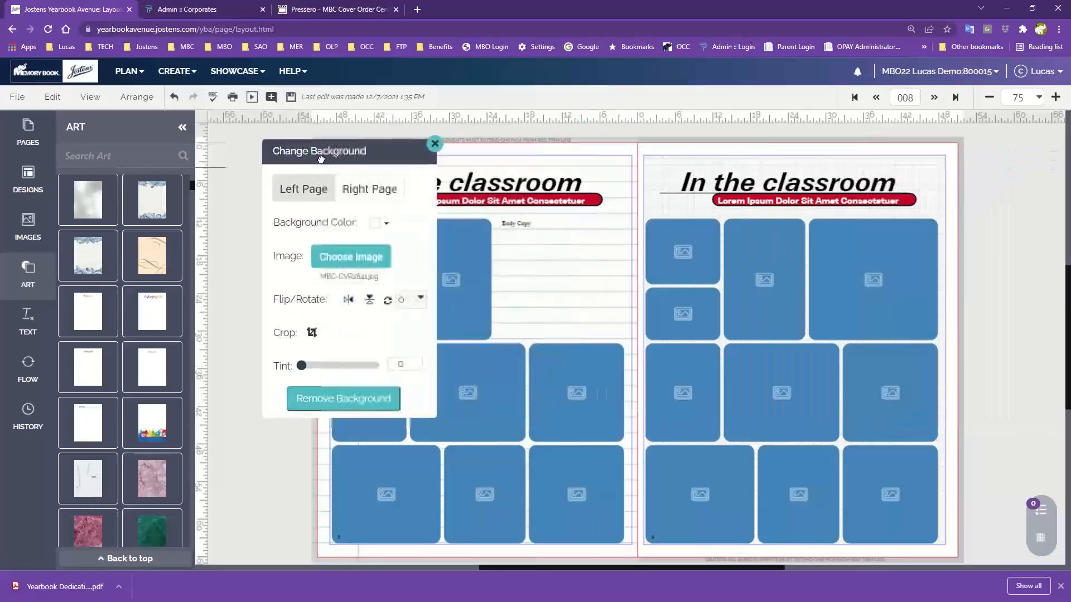
{"action": "left_click", "coordinate": [383, 192]}
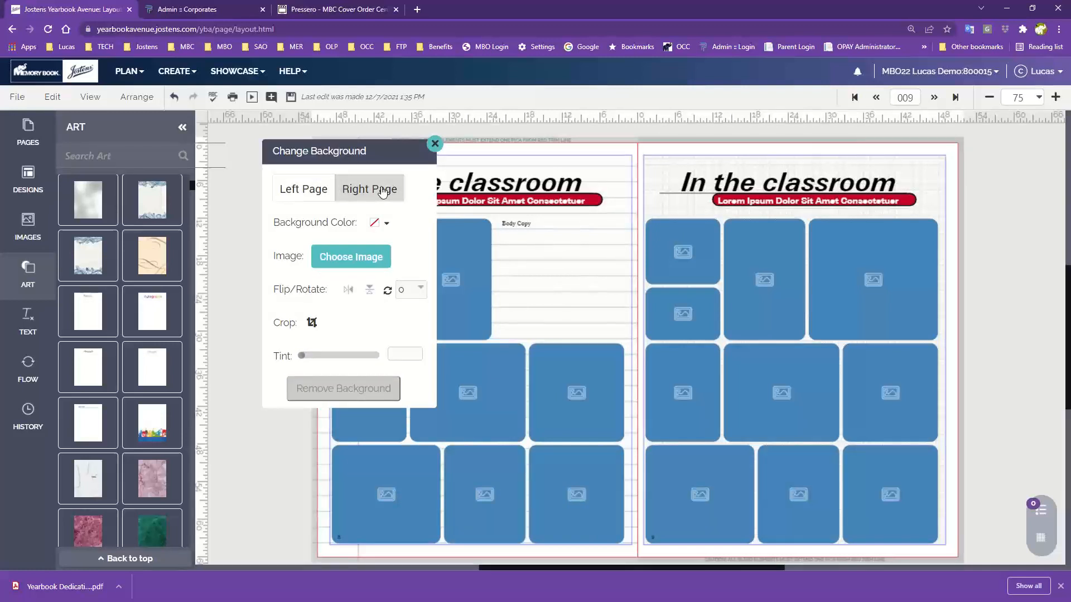
{"action": "left_click", "coordinate": [359, 255]}
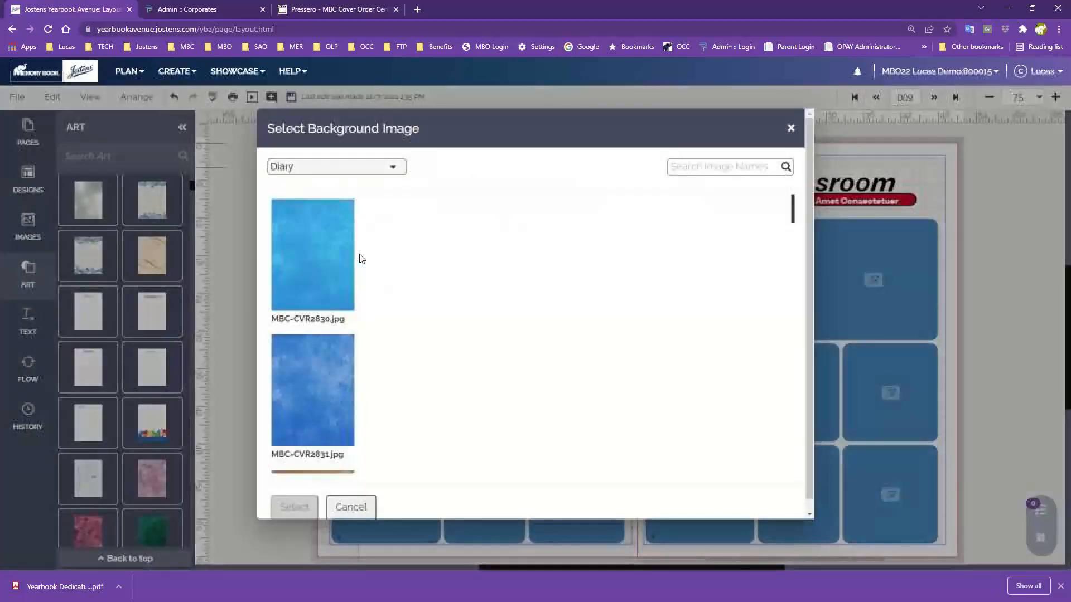
{"action": "left_click", "coordinate": [335, 167]}
{"action": "scroll", "coordinate": [335, 368], "scroll_direction": "down", "scroll_amount": 15}
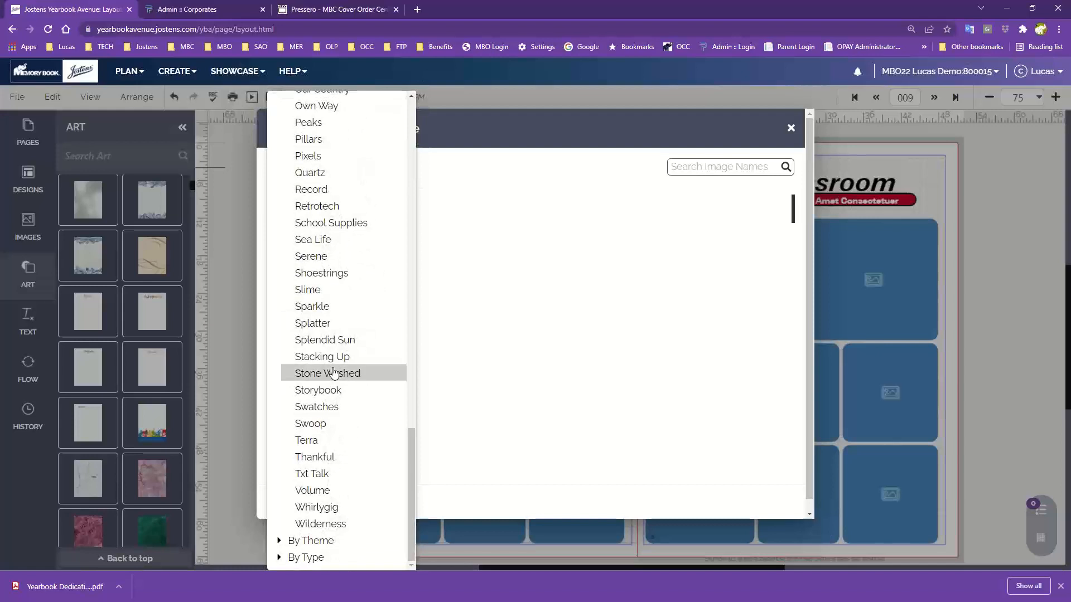
{"action": "left_click", "coordinate": [313, 524]}
{"action": "scroll", "coordinate": [322, 281], "scroll_direction": "down", "scroll_amount": 9}
{"action": "scroll", "coordinate": [323, 281], "scroll_direction": "up", "scroll_amount": 9}
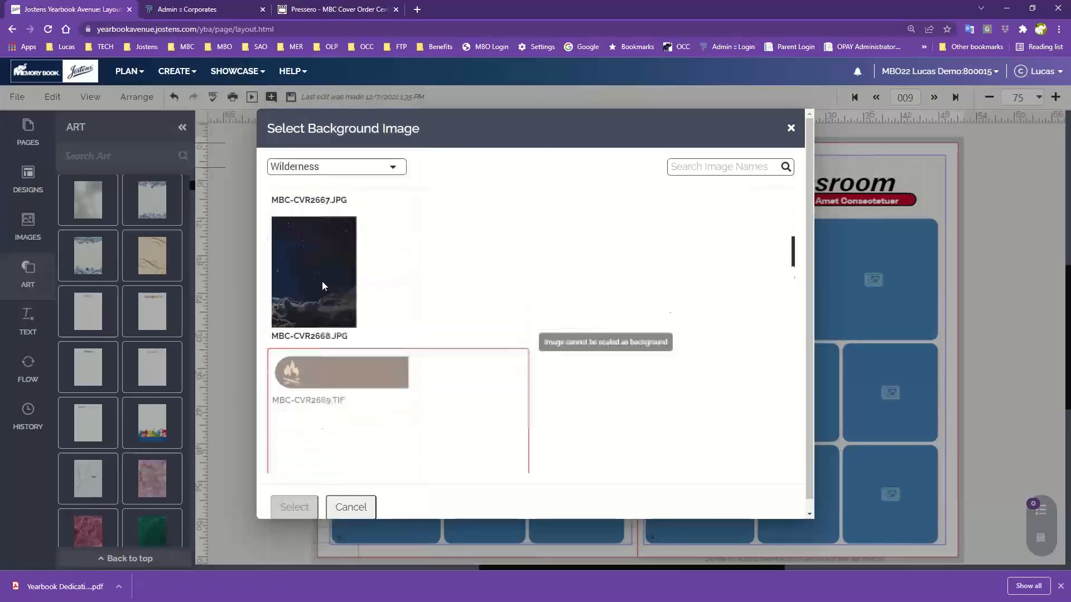
Browse the Volume cover clipart collection for a right-page background image
{"action": "left_click", "coordinate": [390, 166]}
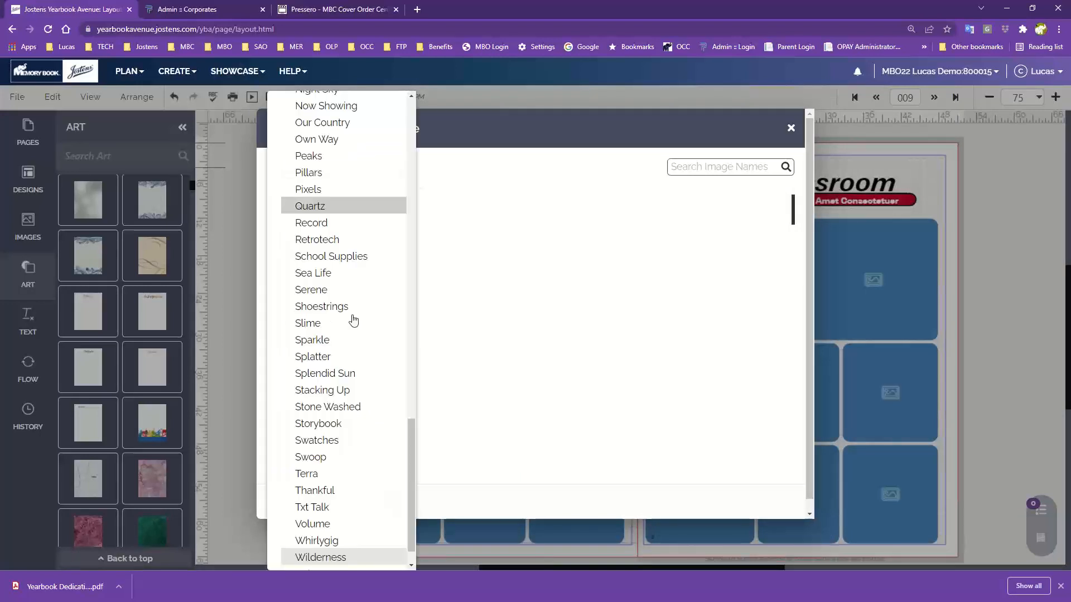
{"action": "left_click", "coordinate": [311, 524]}
{"action": "scroll", "coordinate": [341, 356], "scroll_direction": "down", "scroll_amount": 2}
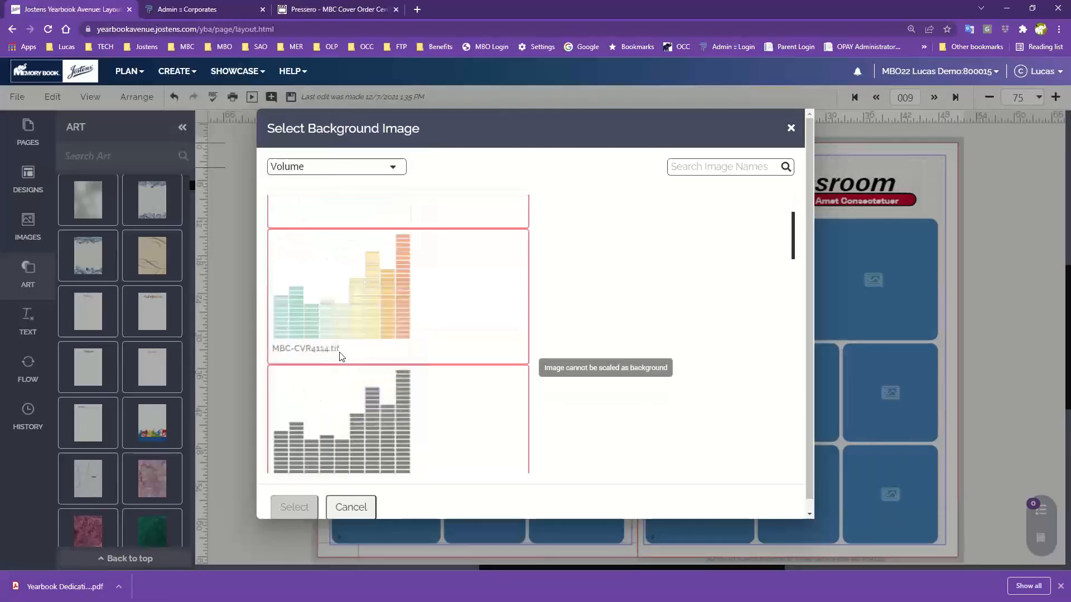
{"action": "scroll", "coordinate": [342, 356], "scroll_direction": "down", "scroll_amount": 10}
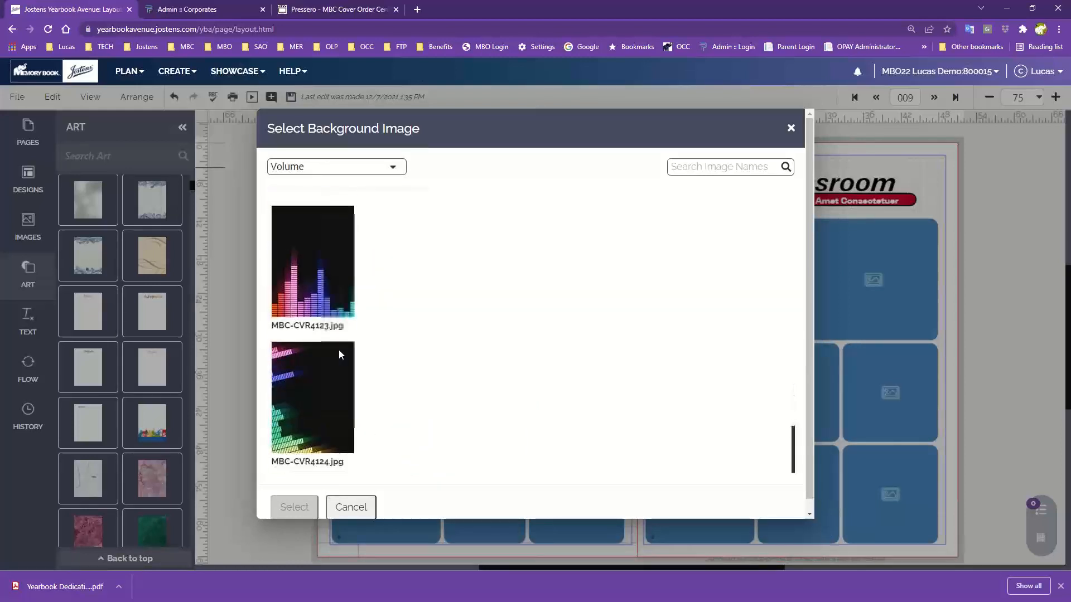
{"action": "scroll", "coordinate": [340, 353], "scroll_direction": "up", "scroll_amount": 10}
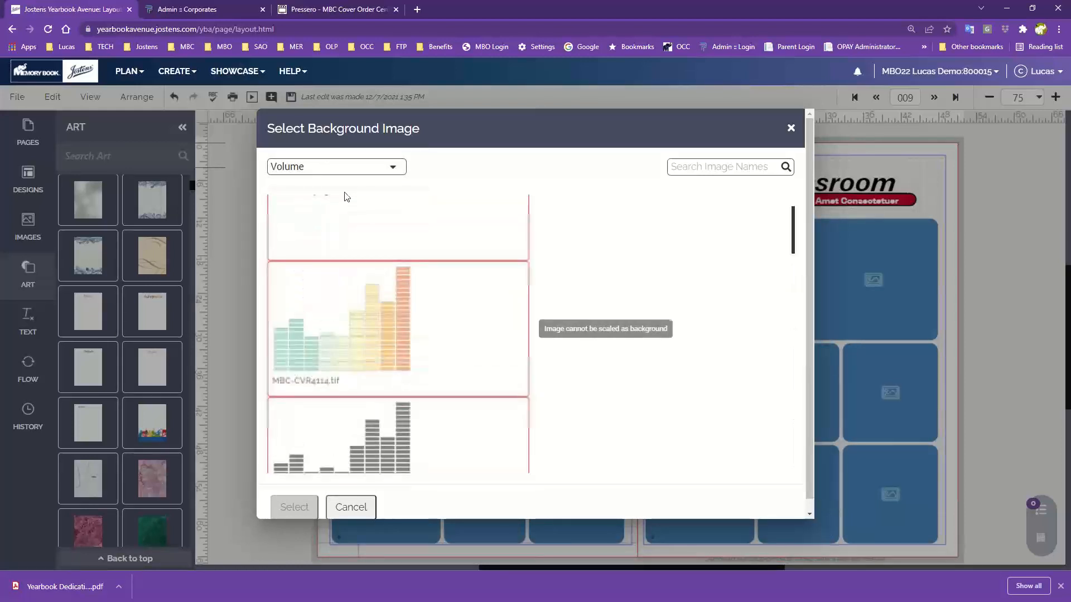
Look through the Stone Washed cover clipart collection for a right-page background image
{"action": "left_click", "coordinate": [335, 166]}
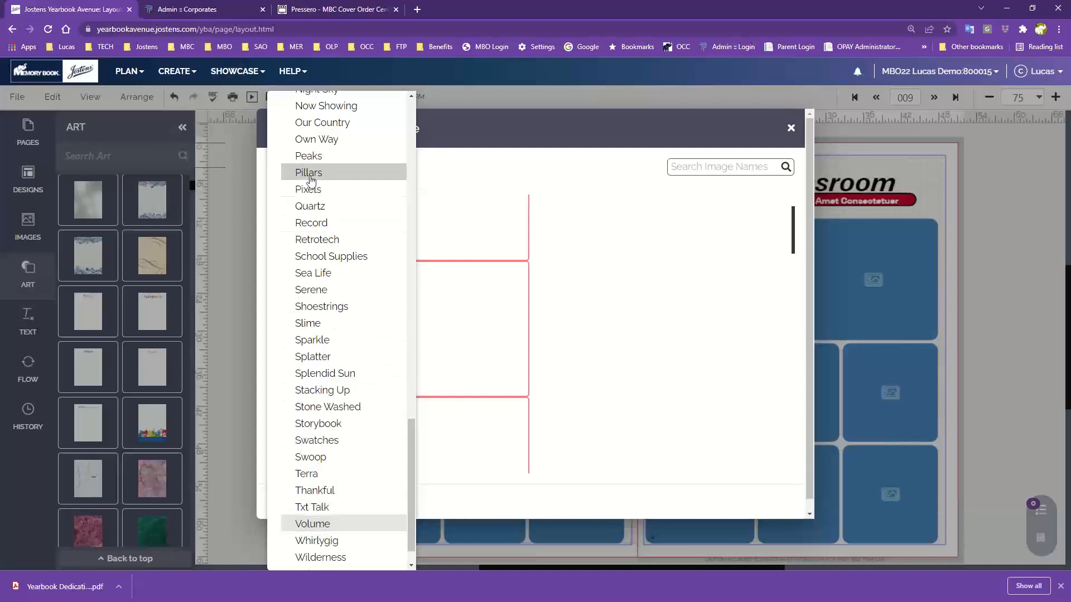
{"action": "scroll", "coordinate": [320, 409], "scroll_direction": "down", "scroll_amount": 1}
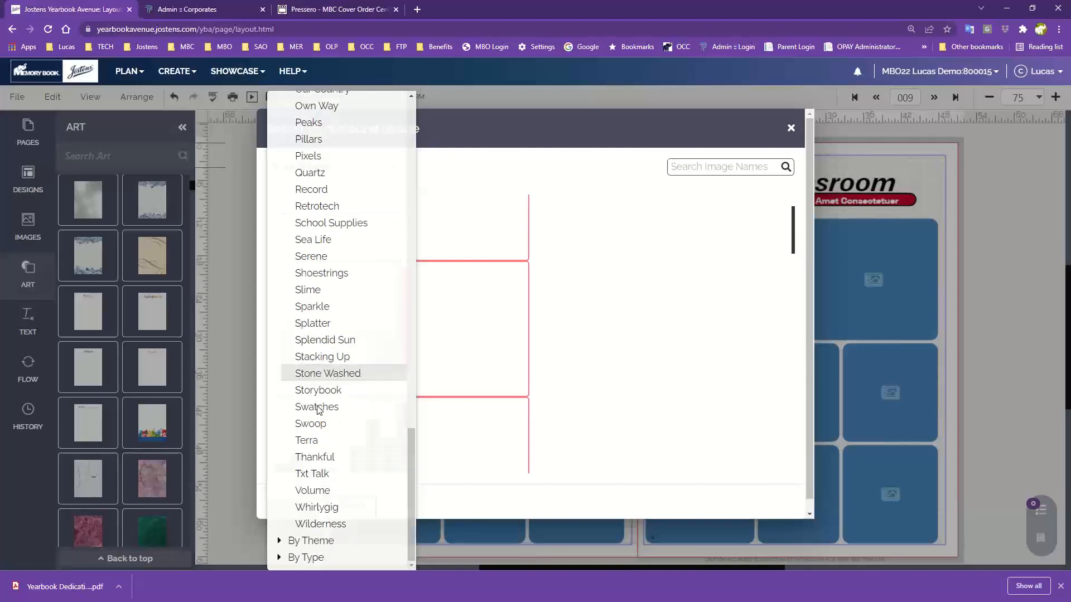
{"action": "left_click", "coordinate": [319, 408]}
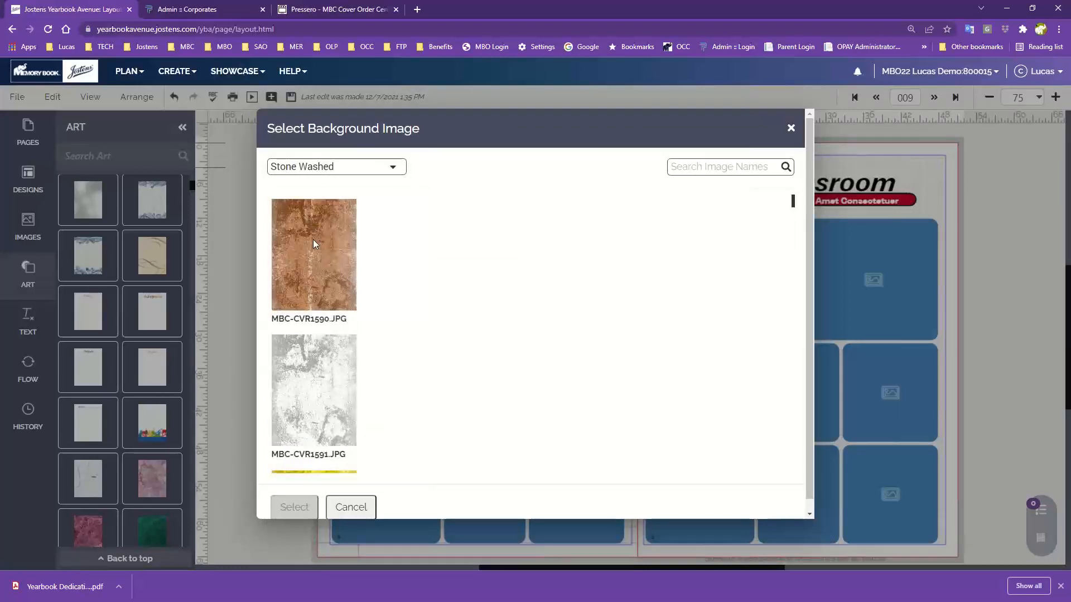
{"action": "scroll", "coordinate": [317, 410], "scroll_direction": "down", "scroll_amount": 1}
{"action": "scroll", "coordinate": [320, 414], "scroll_direction": "down", "scroll_amount": 10}
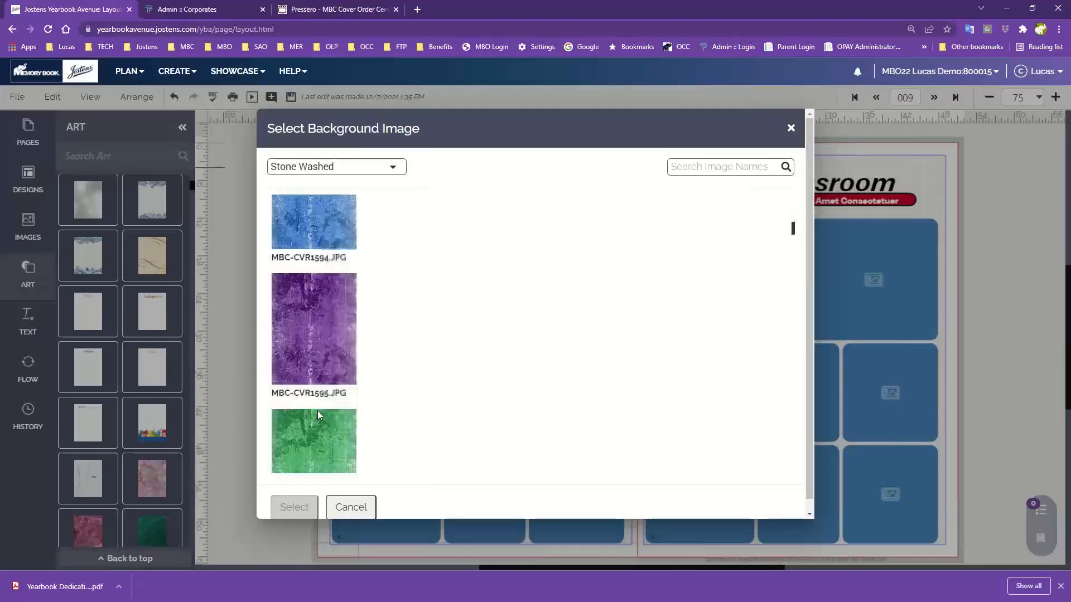
{"action": "scroll", "coordinate": [318, 412], "scroll_direction": "down", "scroll_amount": 5}
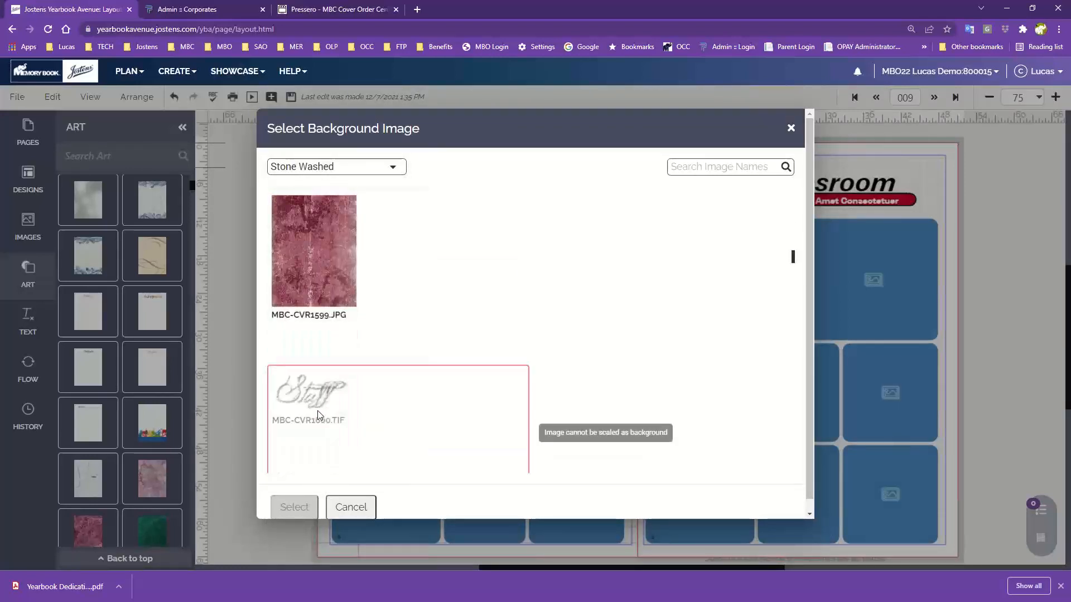
{"action": "scroll", "coordinate": [318, 413], "scroll_direction": "up", "scroll_amount": 5}
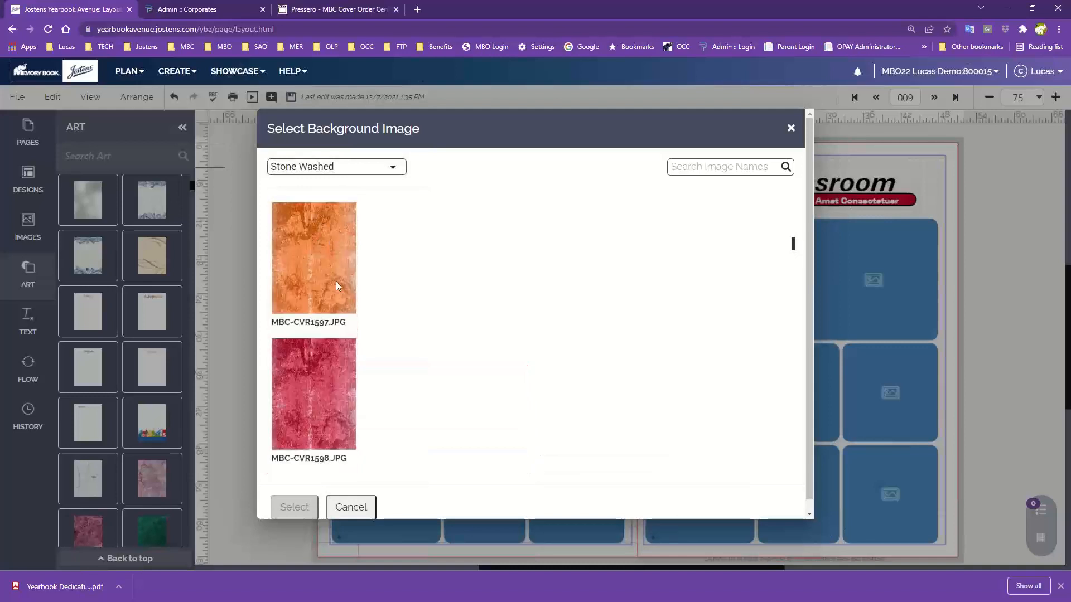
Browse the Record cover clipart collection for a right-page background image
{"action": "left_click", "coordinate": [344, 167]}
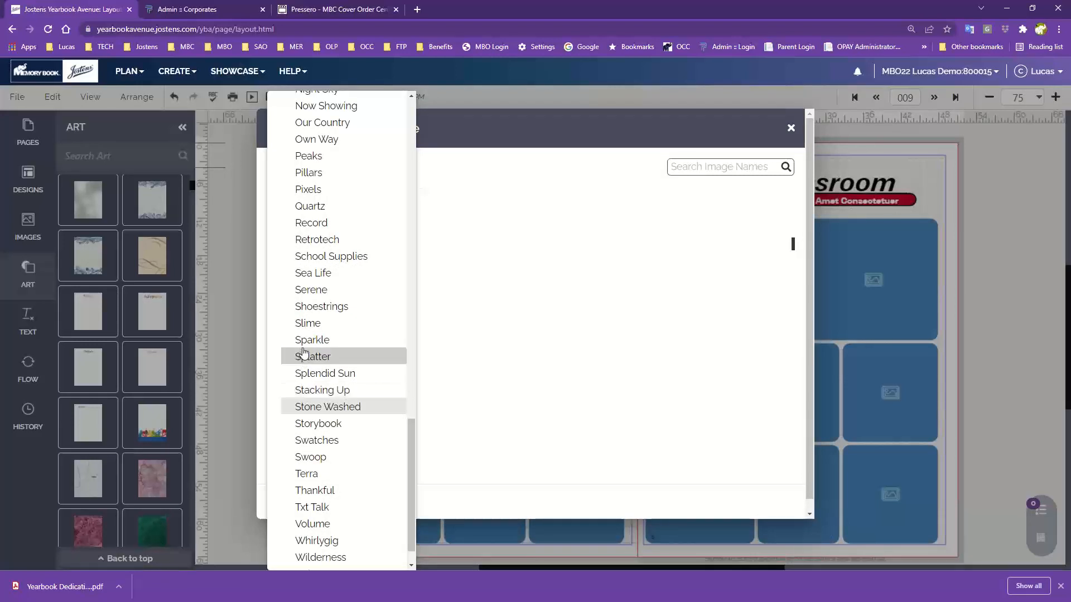
{"action": "left_click", "coordinate": [304, 225]}
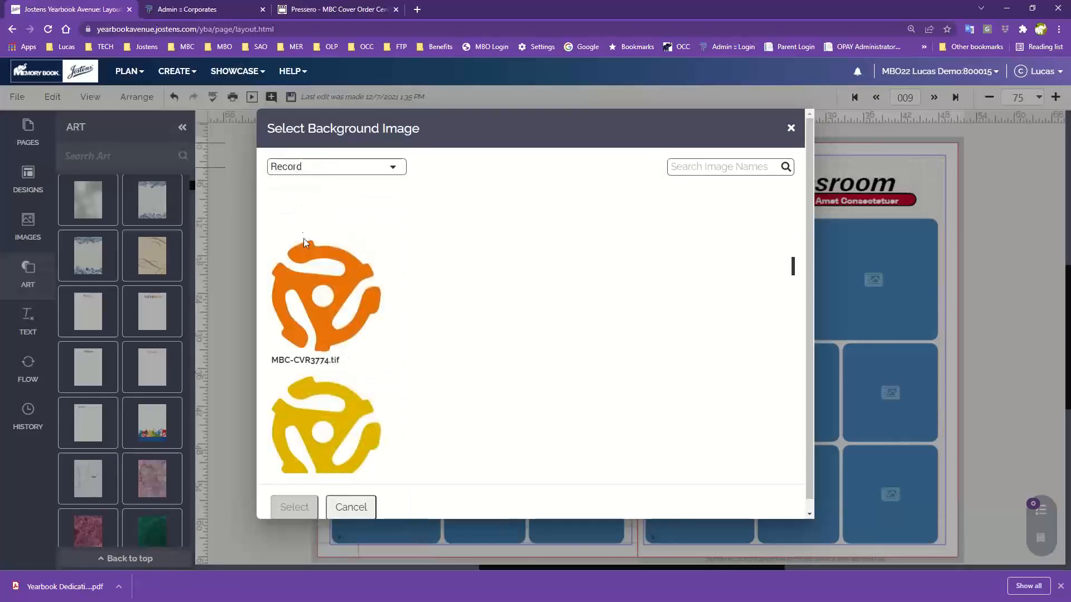
{"action": "scroll", "coordinate": [336, 390], "scroll_direction": "down", "scroll_amount": 10}
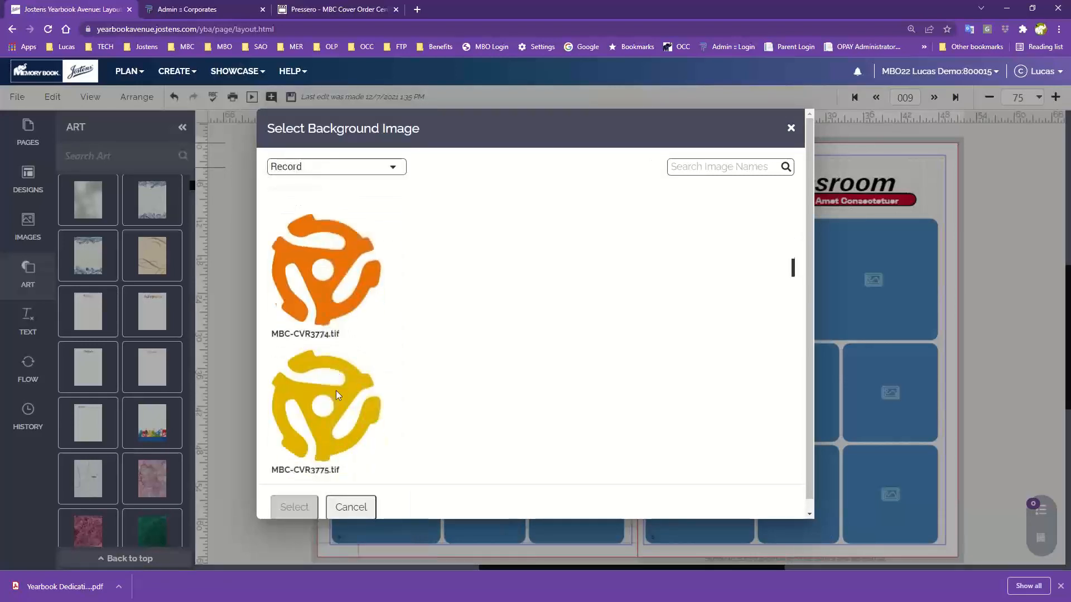
Set the marble image MBC-CVR3843.jpg from the Digicity cover collection as the right page's background
{"action": "left_click", "coordinate": [347, 167]}
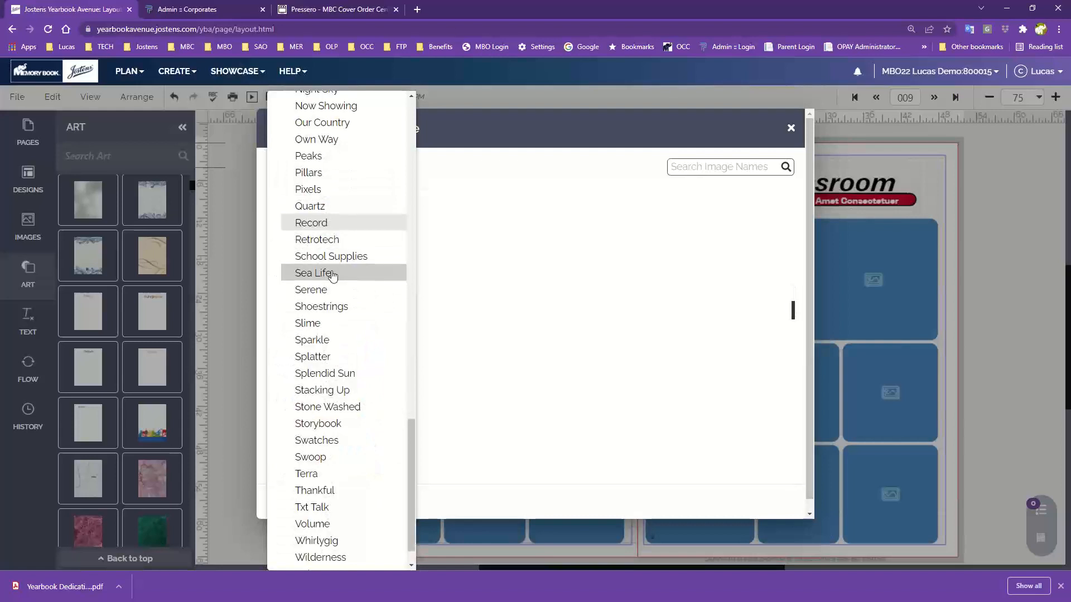
{"action": "scroll", "coordinate": [332, 271], "scroll_direction": "up", "scroll_amount": 10}
{"action": "scroll", "coordinate": [333, 274], "scroll_direction": "up", "scroll_amount": 6}
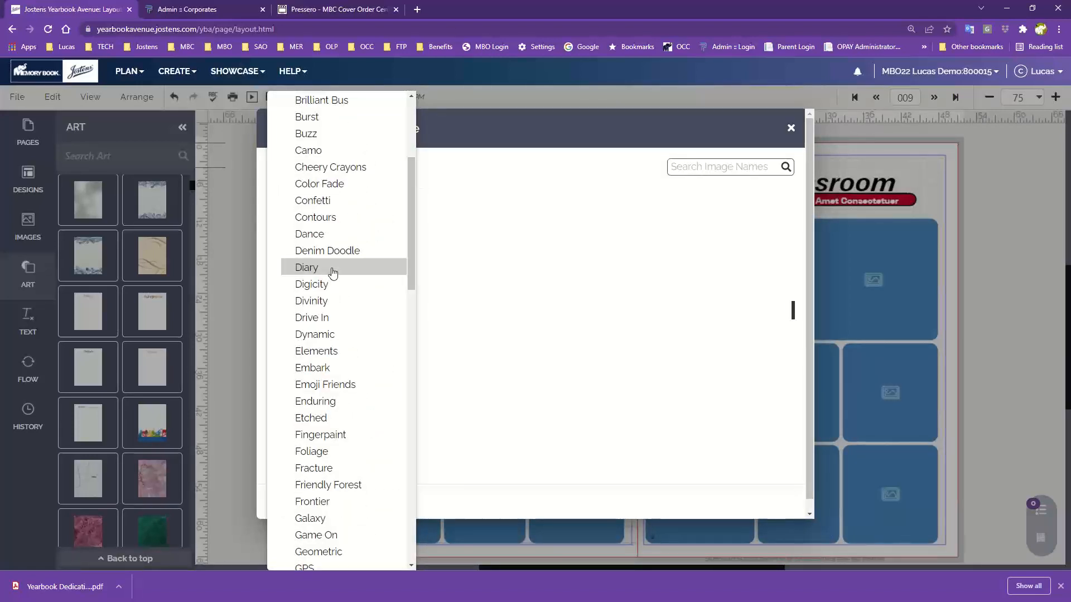
{"action": "left_click", "coordinate": [310, 285]}
{"action": "scroll", "coordinate": [310, 293], "scroll_direction": "down", "scroll_amount": 1}
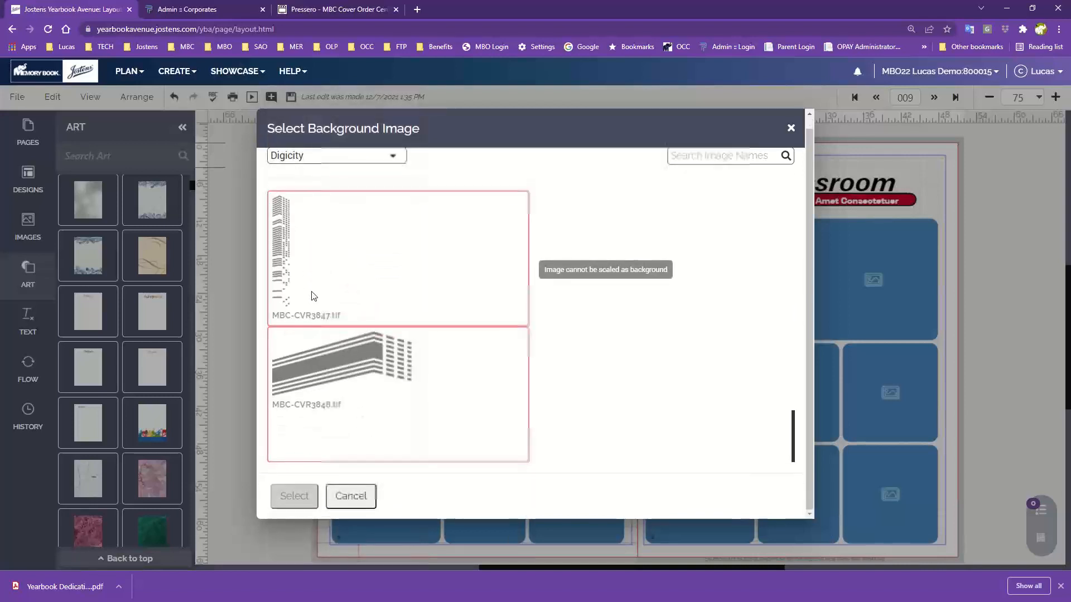
{"action": "scroll", "coordinate": [353, 371], "scroll_direction": "up", "scroll_amount": 5}
{"action": "scroll", "coordinate": [353, 371], "scroll_direction": "up", "scroll_amount": 4}
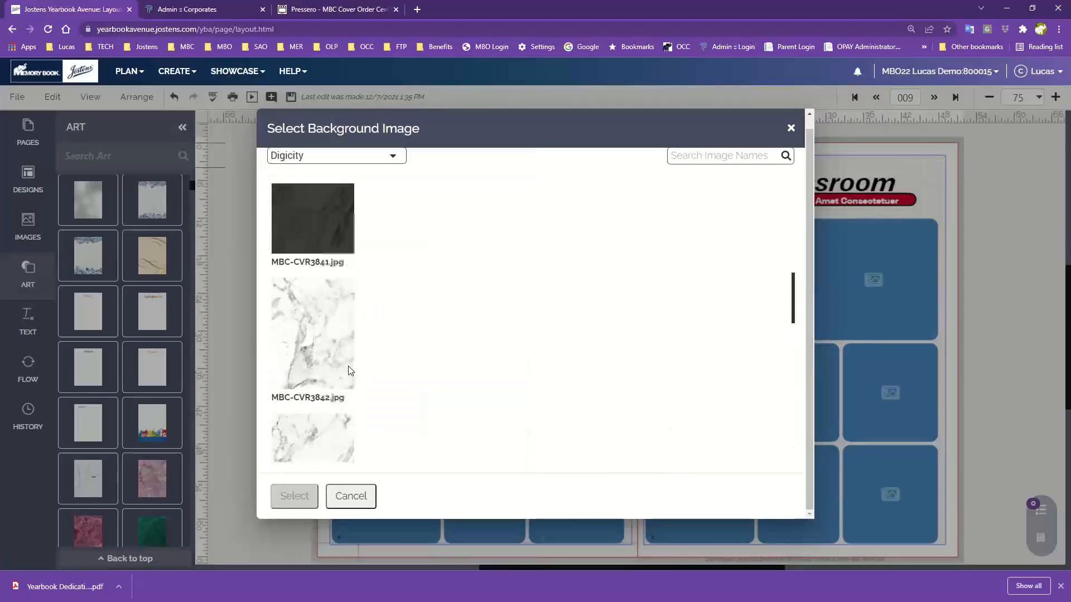
{"action": "left_click", "coordinate": [353, 372]}
{"action": "left_click", "coordinate": [296, 496]}
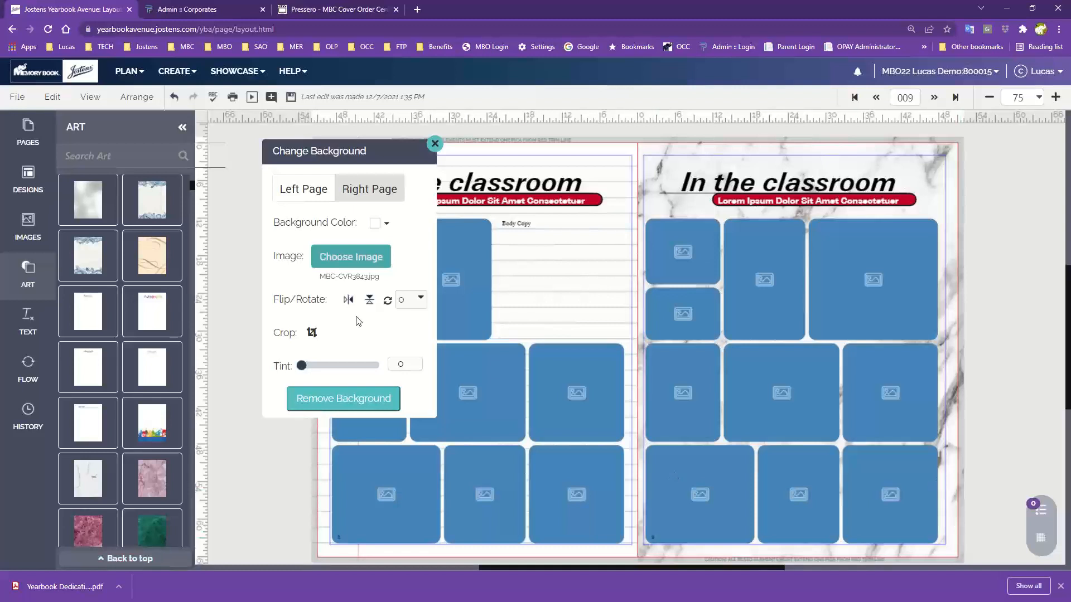
{"action": "left_click_drag", "start_coordinate": [369, 156], "coordinate": [966, 143]}
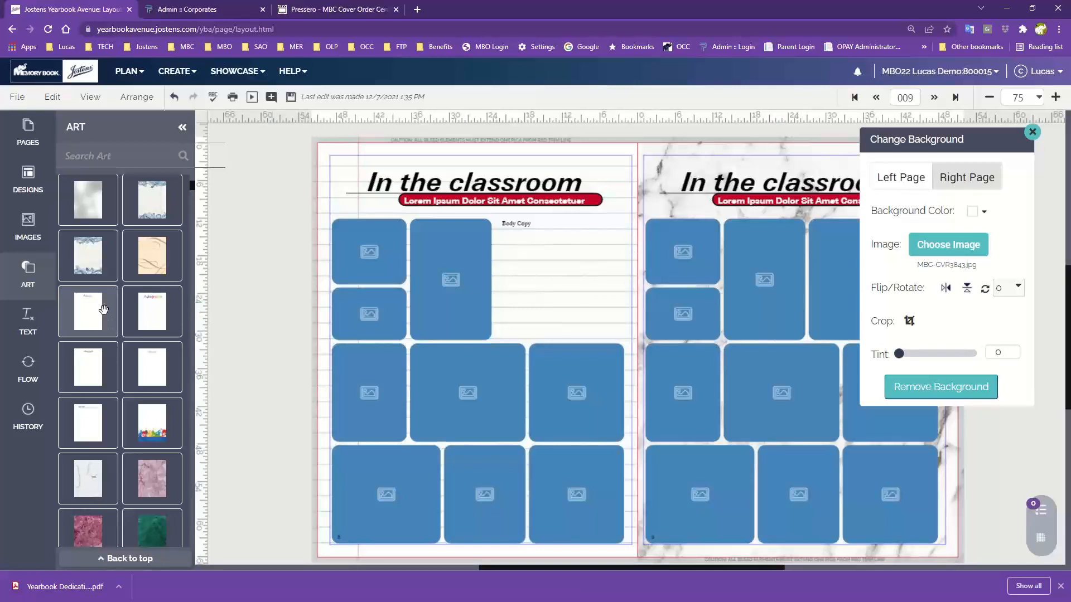
Open the clipart library and display the torn-paper art in the Diary cover collection
{"action": "left_click", "coordinate": [28, 277]}
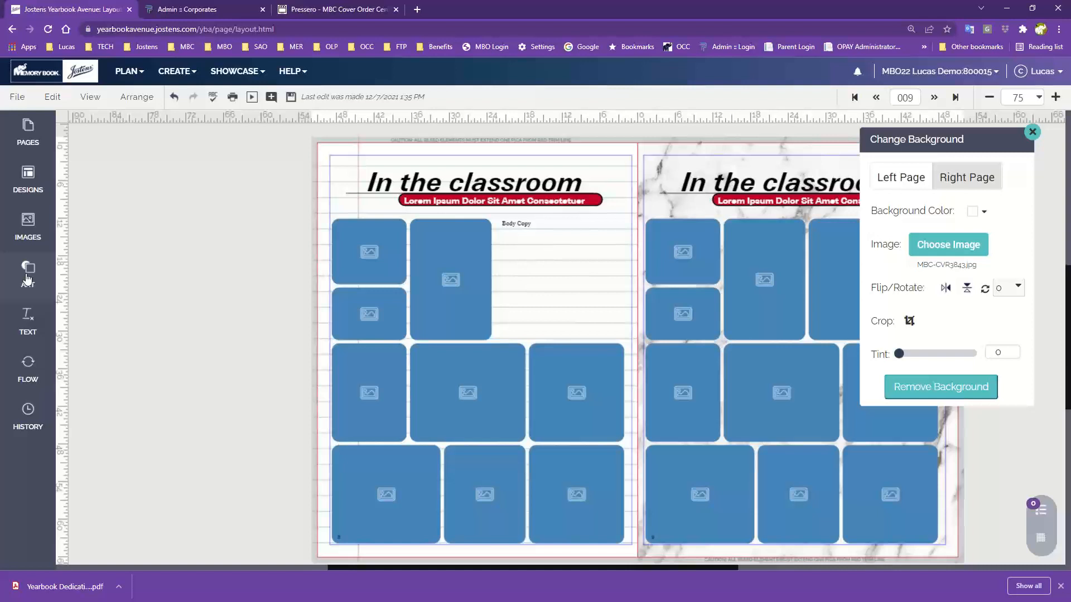
{"action": "left_click", "coordinate": [28, 277]}
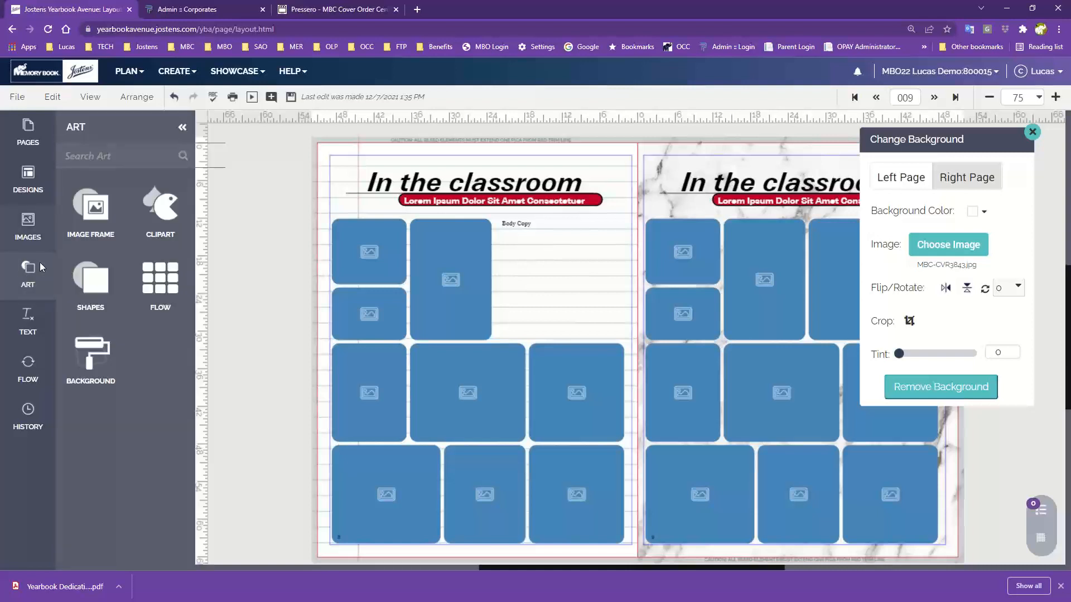
{"action": "left_click", "coordinate": [161, 212]}
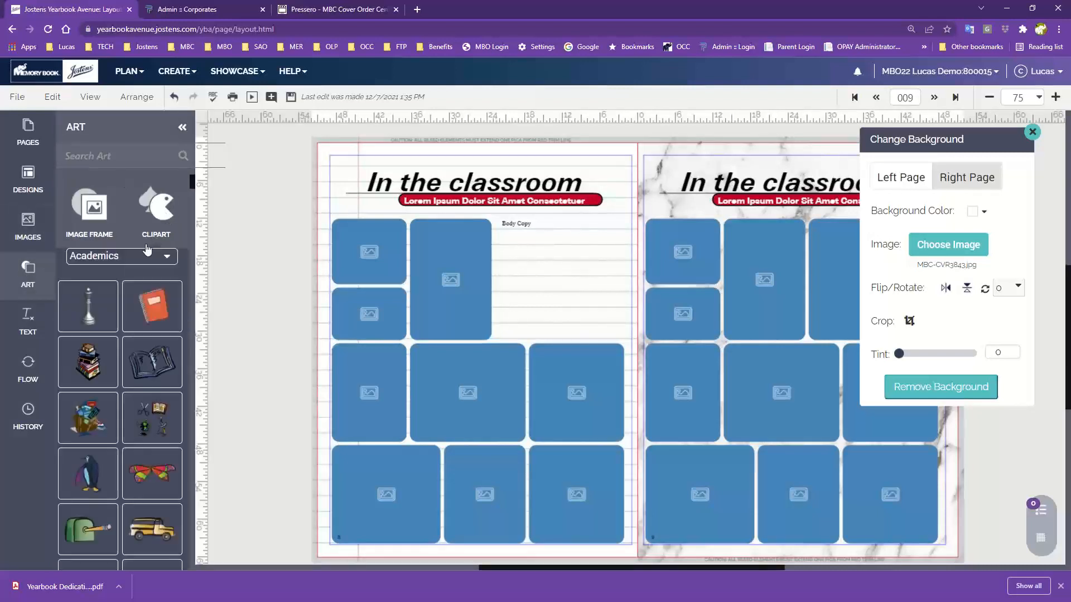
{"action": "left_click", "coordinate": [143, 262]}
{"action": "scroll", "coordinate": [114, 312], "scroll_direction": "down", "scroll_amount": 3}
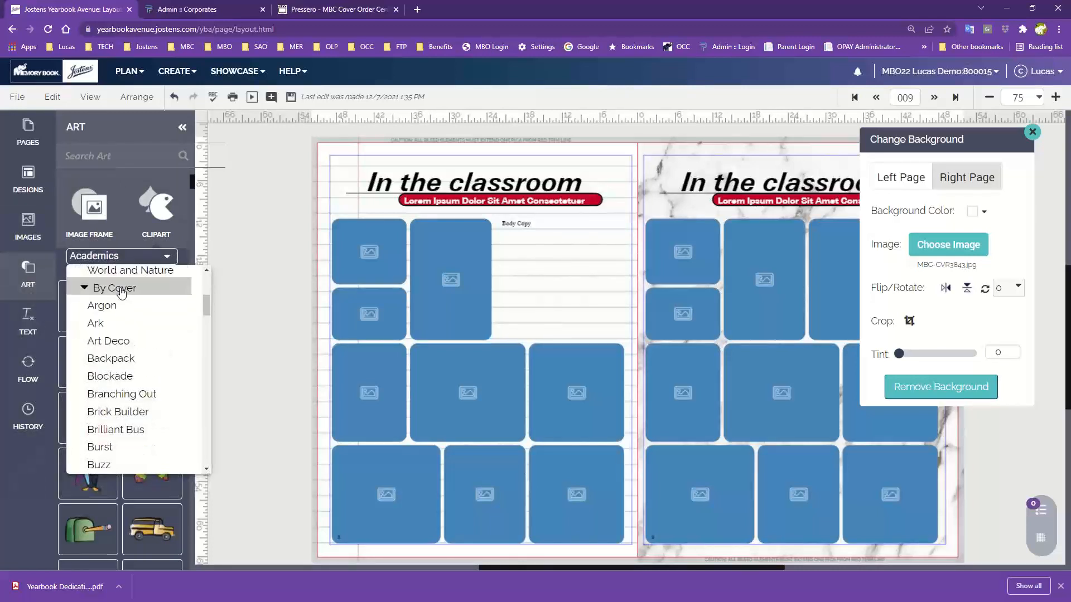
{"action": "scroll", "coordinate": [135, 375], "scroll_direction": "down", "scroll_amount": 1}
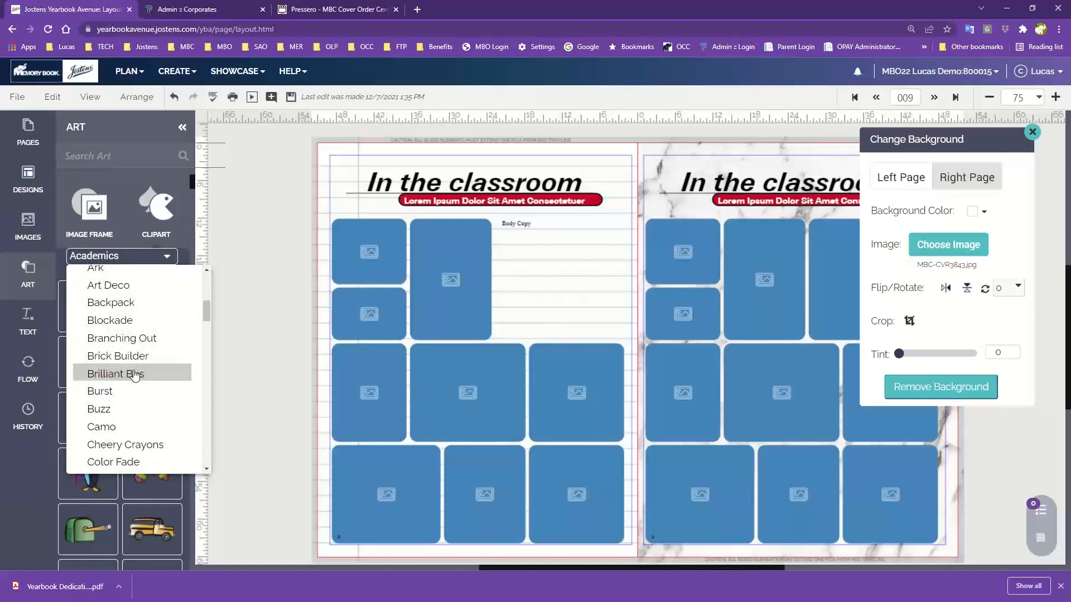
{"action": "scroll", "coordinate": [135, 375], "scroll_direction": "down", "scroll_amount": 4}
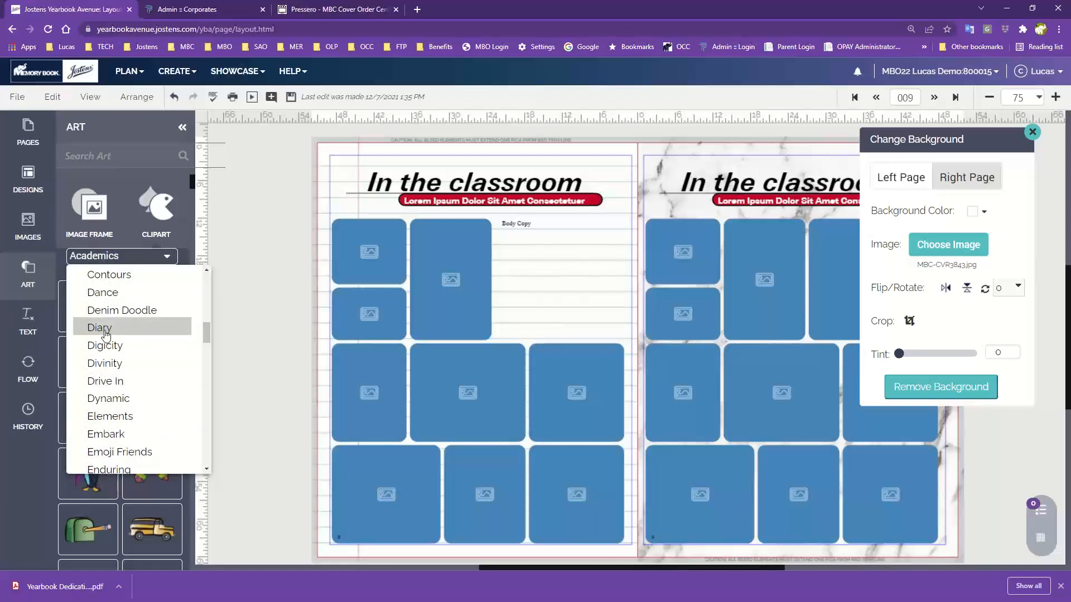
{"action": "left_click", "coordinate": [102, 328]}
{"action": "scroll", "coordinate": [159, 491], "scroll_direction": "down", "scroll_amount": 5}
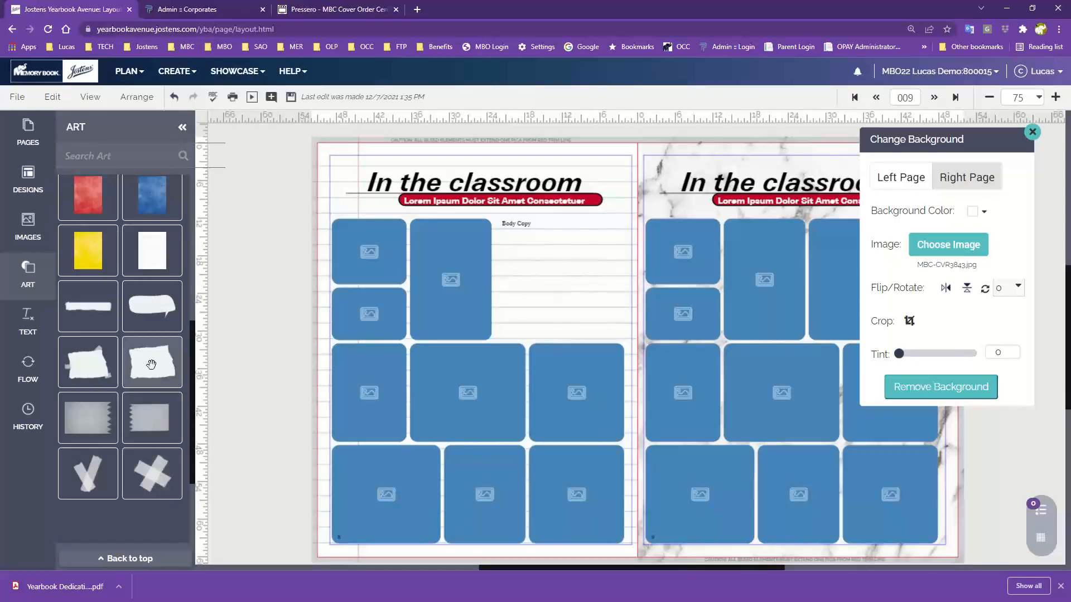
Add the torn-paper clipart without tape to the left page and move the Body Copy text frame over it
{"action": "left_click_drag", "start_coordinate": [153, 362], "coordinate": [659, 346]}
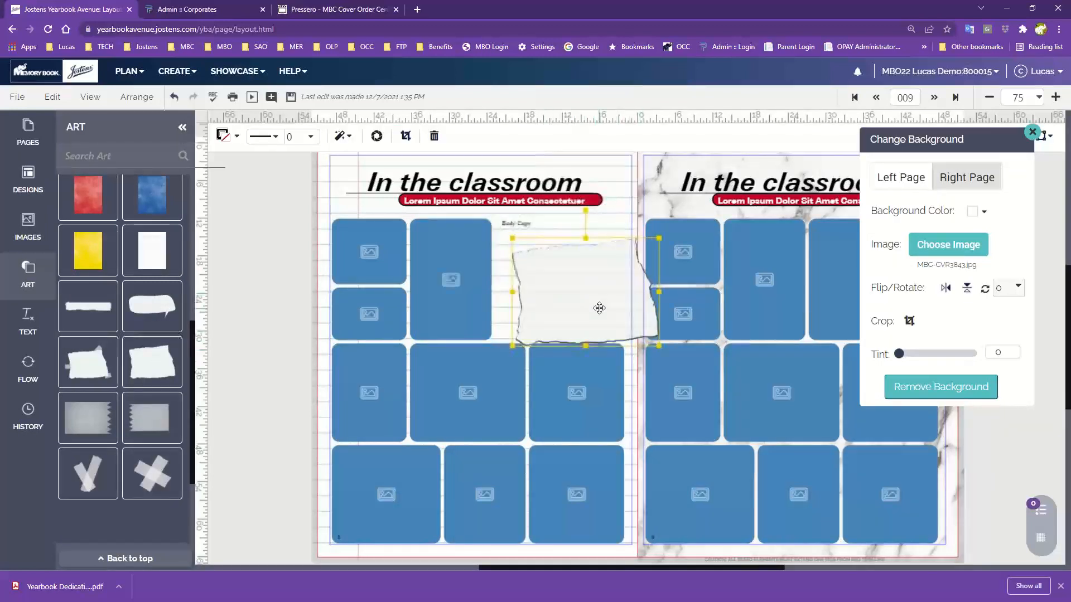
{"action": "left_click_drag", "start_coordinate": [599, 308], "coordinate": [540, 338]}
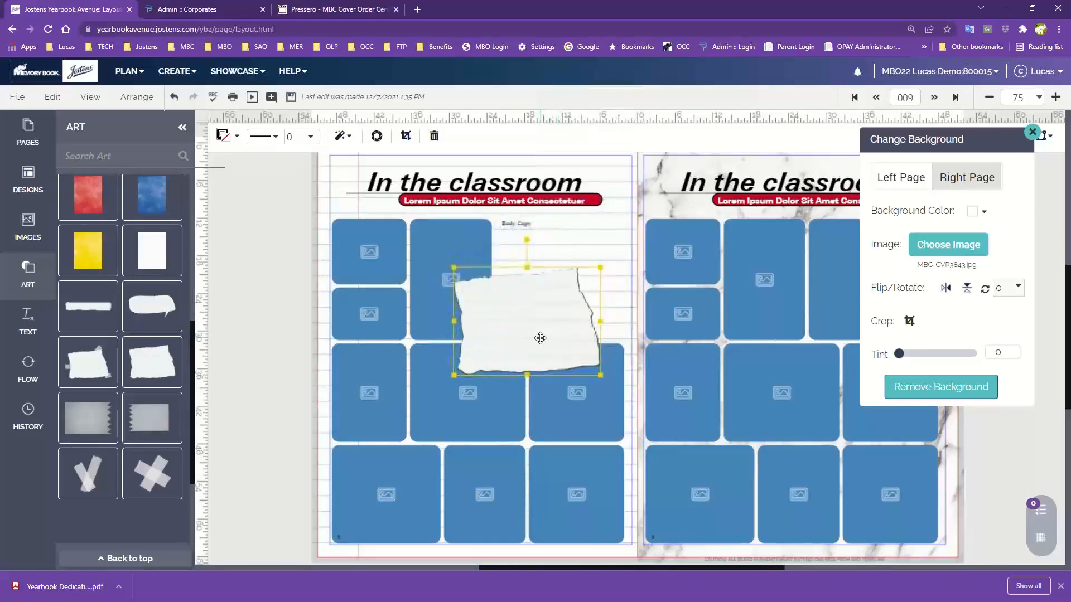
{"action": "left_click", "coordinate": [509, 227]}
{"action": "left_click_drag", "start_coordinate": [521, 315], "coordinate": [508, 376]}
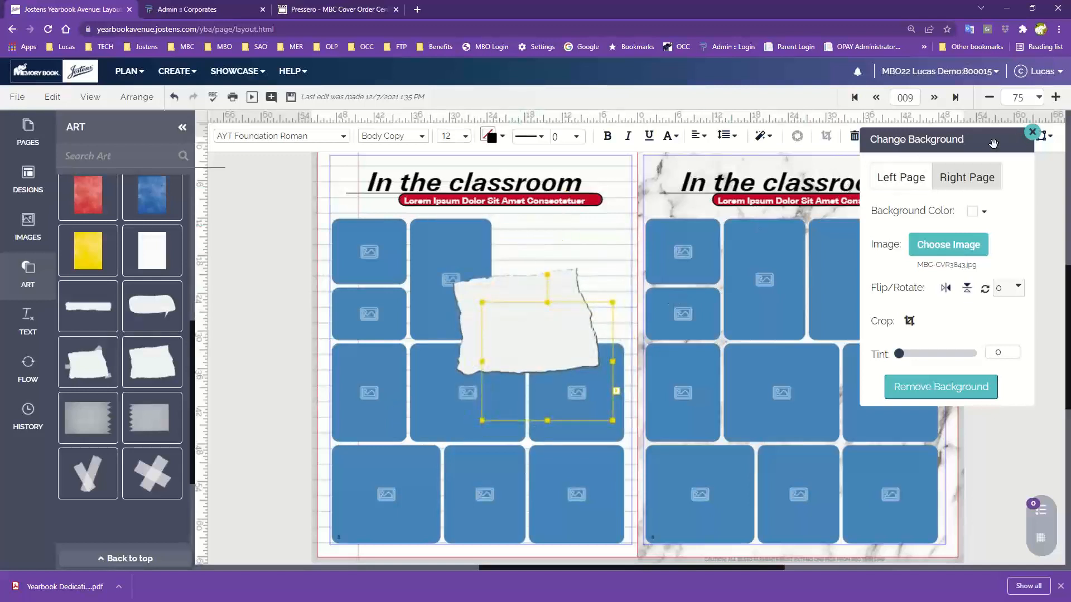
Move the torn paper and Body Copy text frame to the left page's upper-left corner, bringing the text in front of the paper
{"action": "left_click_drag", "start_coordinate": [1015, 140], "coordinate": [239, 158]}
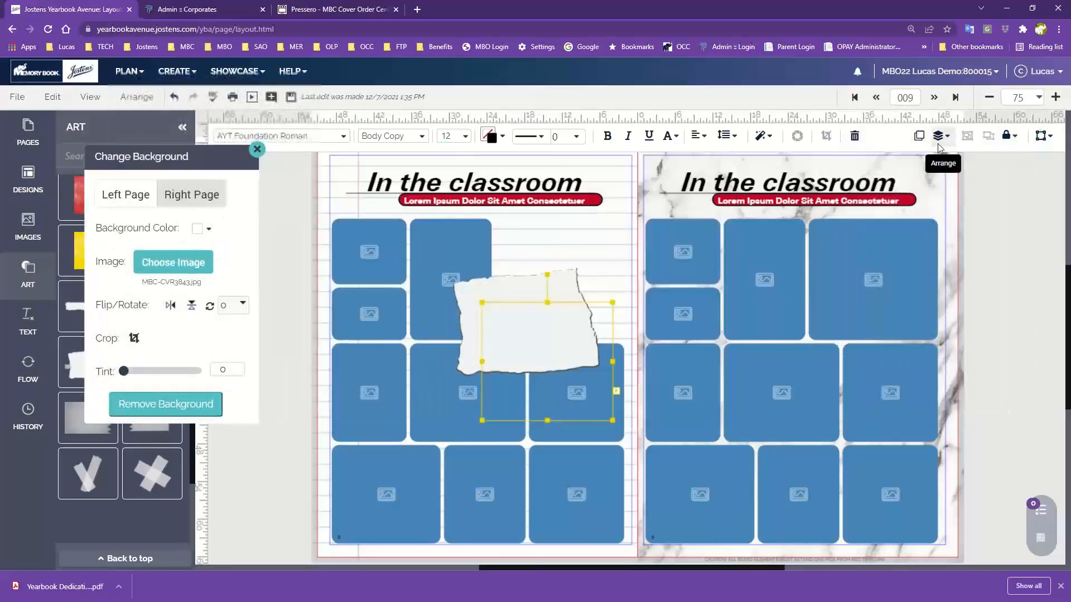
{"action": "left_click_drag", "start_coordinate": [520, 299], "coordinate": [396, 182]}
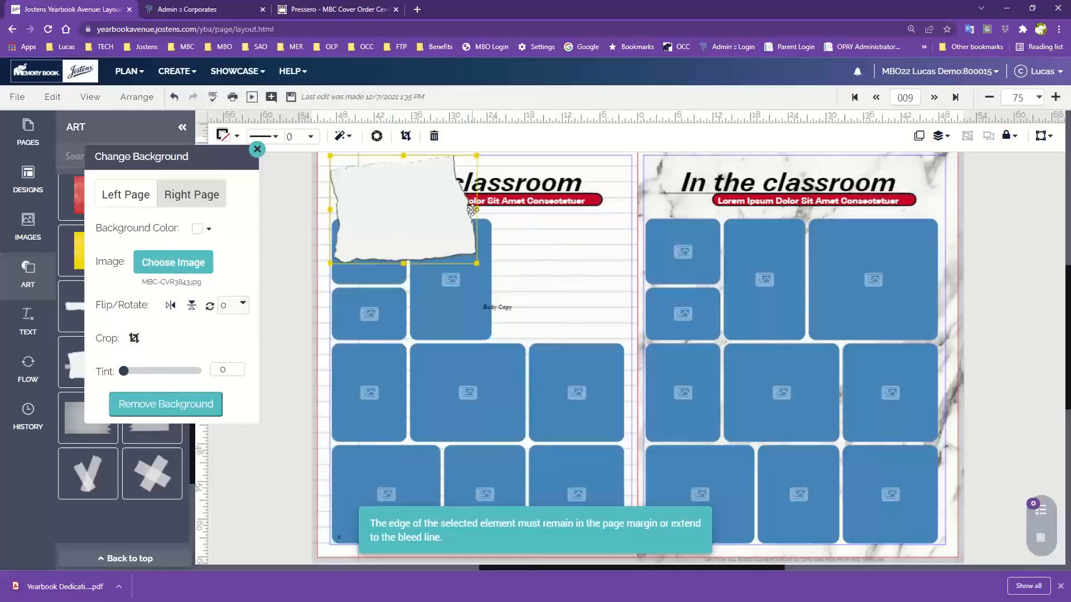
{"action": "mouse_move", "coordinate": [473, 210]}
{"action": "left_mouse_down"}
{"action": "mouse_move", "coordinate": [535, 210]}
{"action": "mouse_move", "coordinate": [458, 208]}
{"action": "mouse_move", "coordinate": [476, 209]}
{"action": "left_mouse_up"}
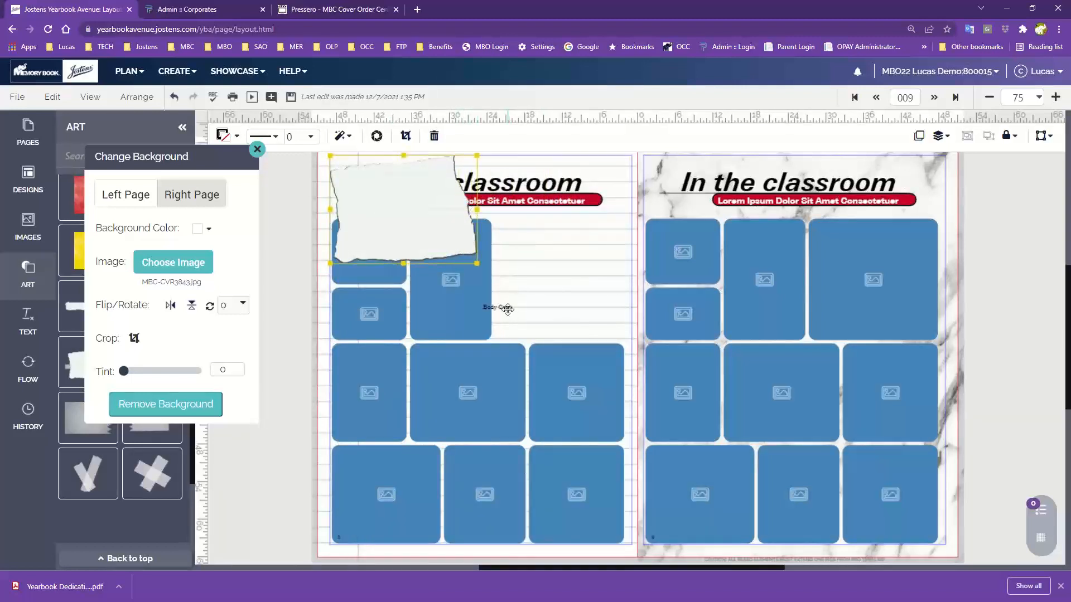
{"action": "left_click_drag", "start_coordinate": [508, 308], "coordinate": [383, 186]}
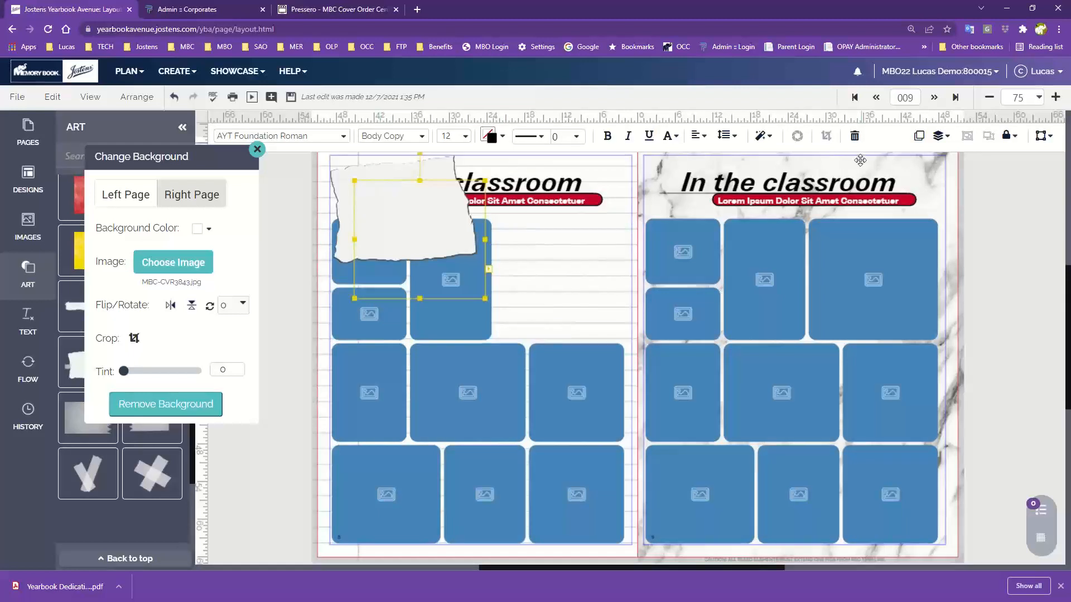
{"action": "left_click", "coordinate": [942, 136]}
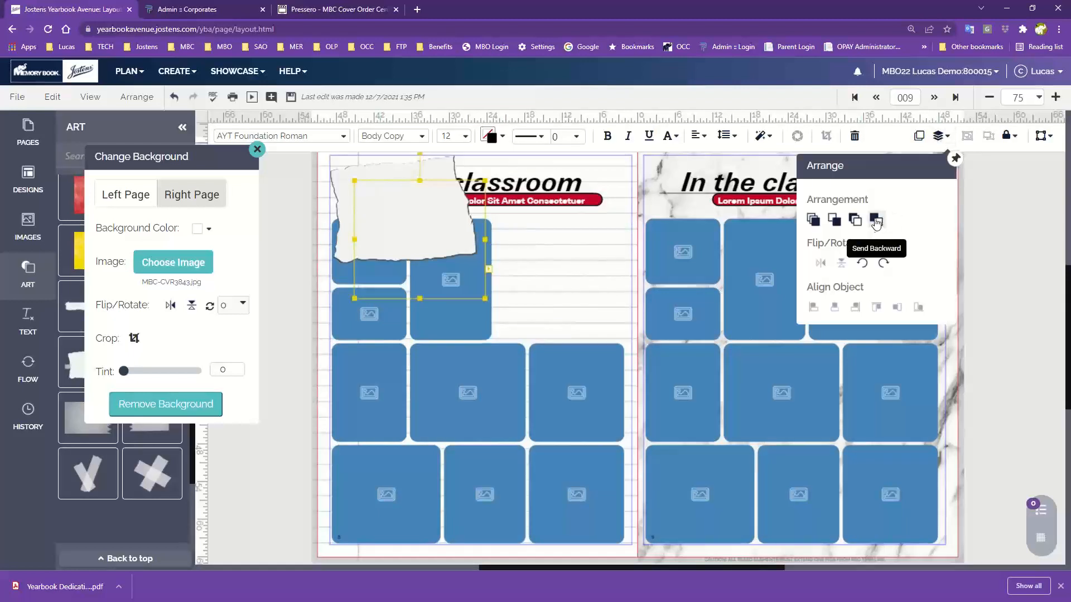
{"action": "left_click", "coordinate": [837, 223]}
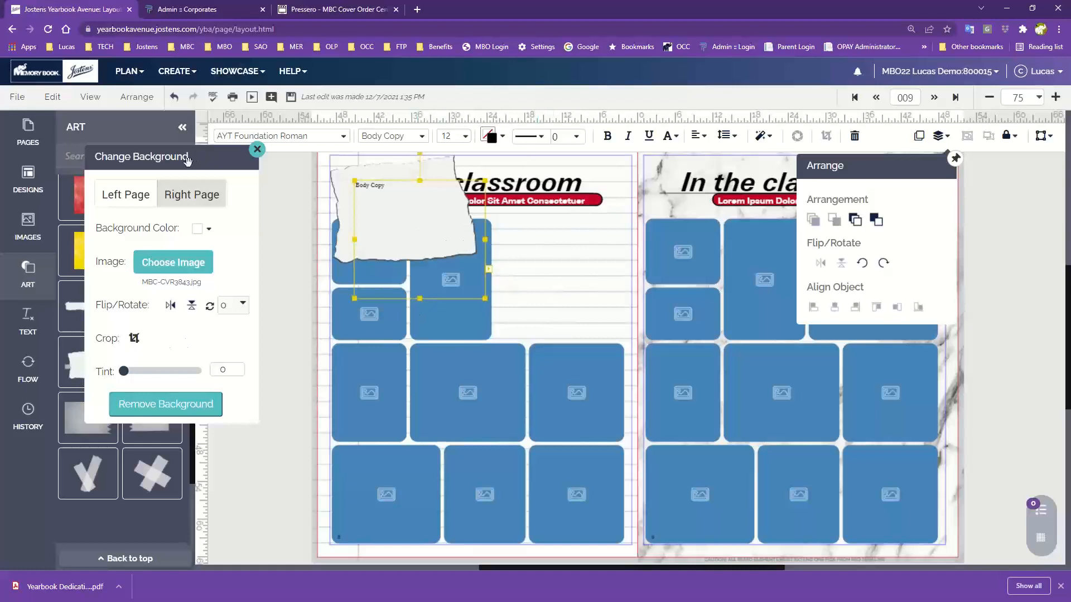
Place the cinema tickets clipart from the Drive In cover collection in the left page's empty text area and enlarge it to fill the space
{"action": "left_click_drag", "start_coordinate": [187, 160], "coordinate": [344, 223]}
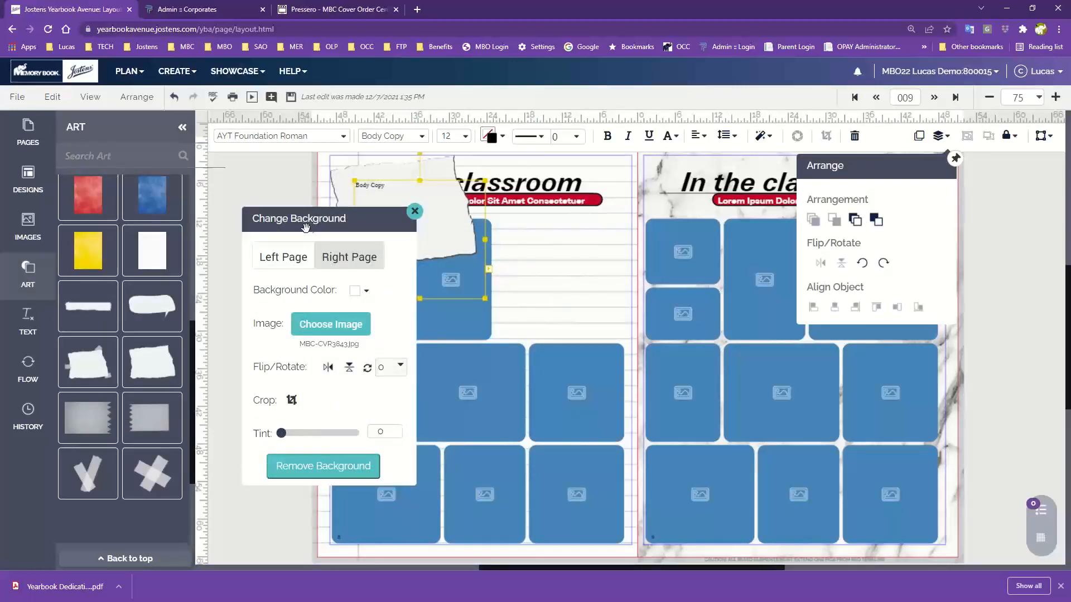
{"action": "scroll", "coordinate": [140, 307], "scroll_direction": "up", "scroll_amount": 5}
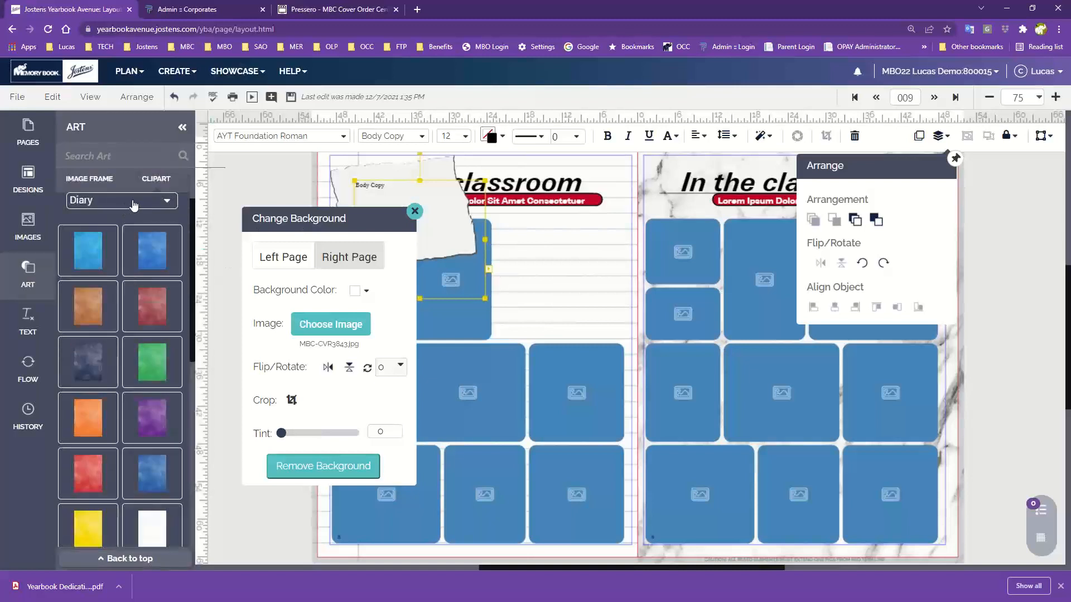
{"action": "left_click", "coordinate": [145, 204]}
{"action": "scroll", "coordinate": [127, 333], "scroll_direction": "up", "scroll_amount": 10}
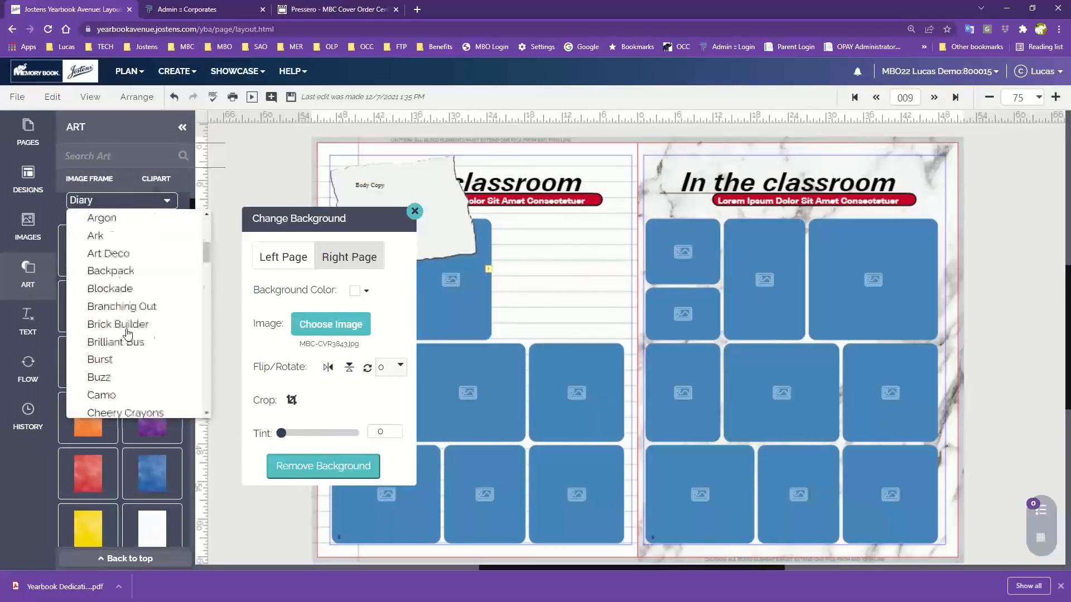
{"action": "scroll", "coordinate": [124, 332], "scroll_direction": "up", "scroll_amount": 3}
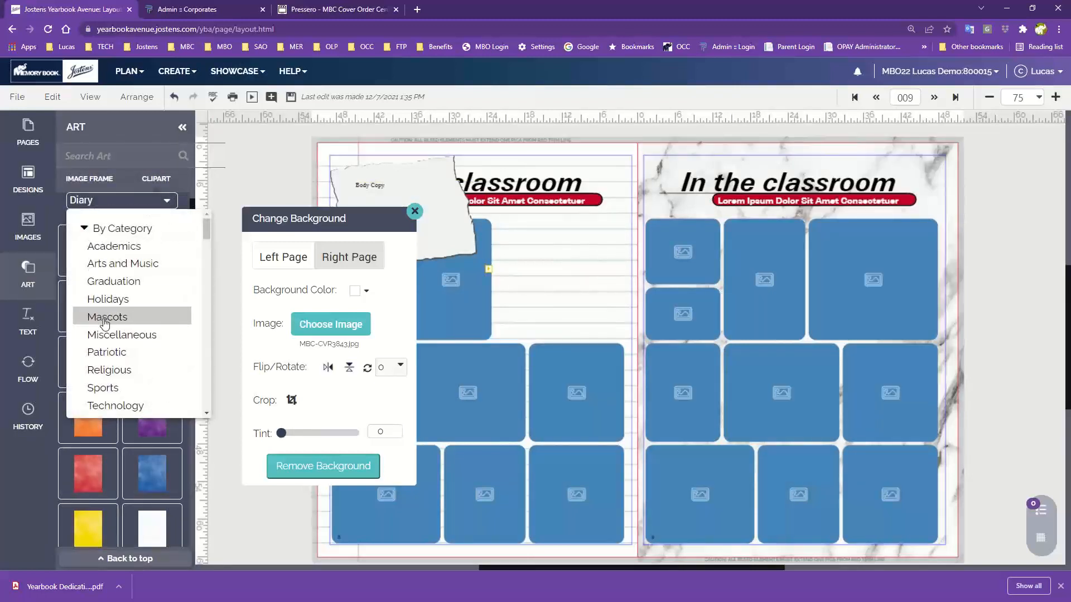
{"action": "scroll", "coordinate": [114, 332], "scroll_direction": "down", "scroll_amount": 10}
{"action": "left_click", "coordinate": [106, 315]}
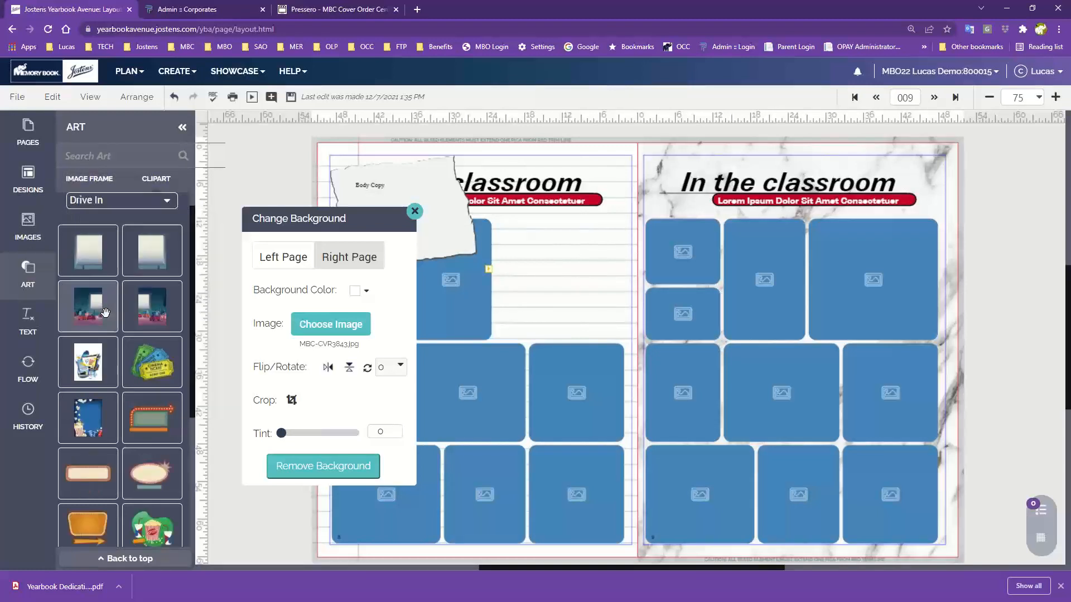
{"action": "left_click_drag", "start_coordinate": [140, 369], "coordinate": [528, 257]}
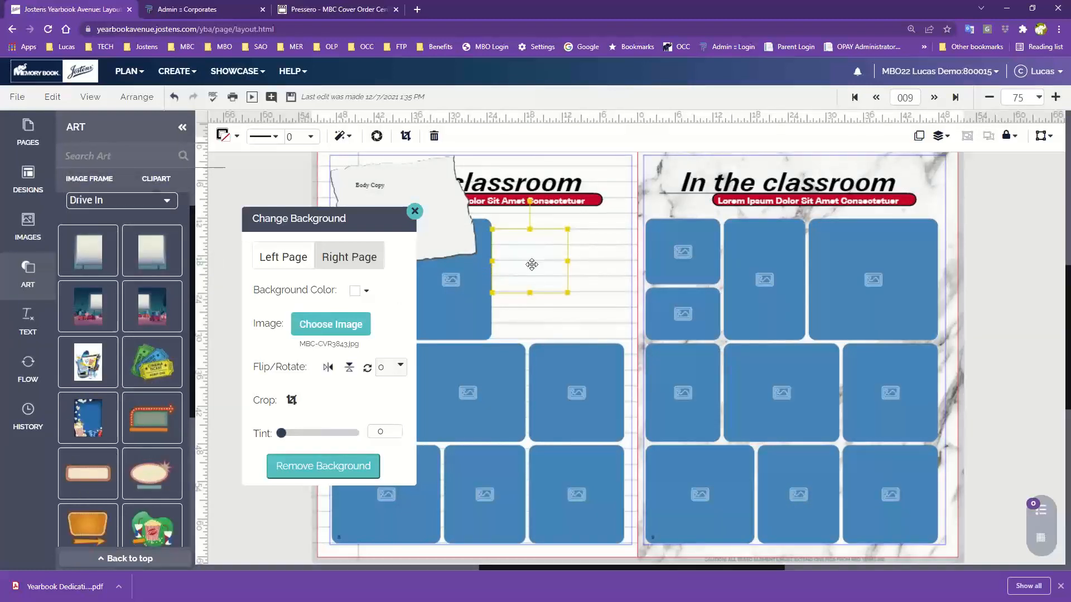
{"action": "left_click_drag", "start_coordinate": [566, 292], "coordinate": [630, 345]}
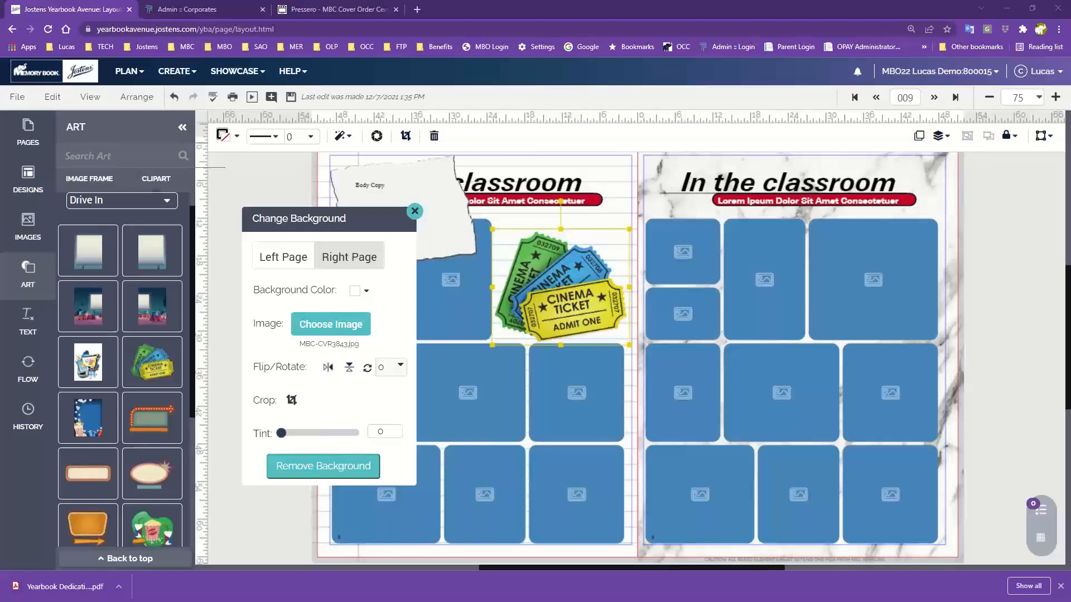
View the arrangement options for the Body Copy text frame and select the cinema tickets clipart
{"action": "left_click_drag", "start_coordinate": [319, 261], "coordinate": [884, 341]}
{"action": "left_click", "coordinate": [371, 210]}
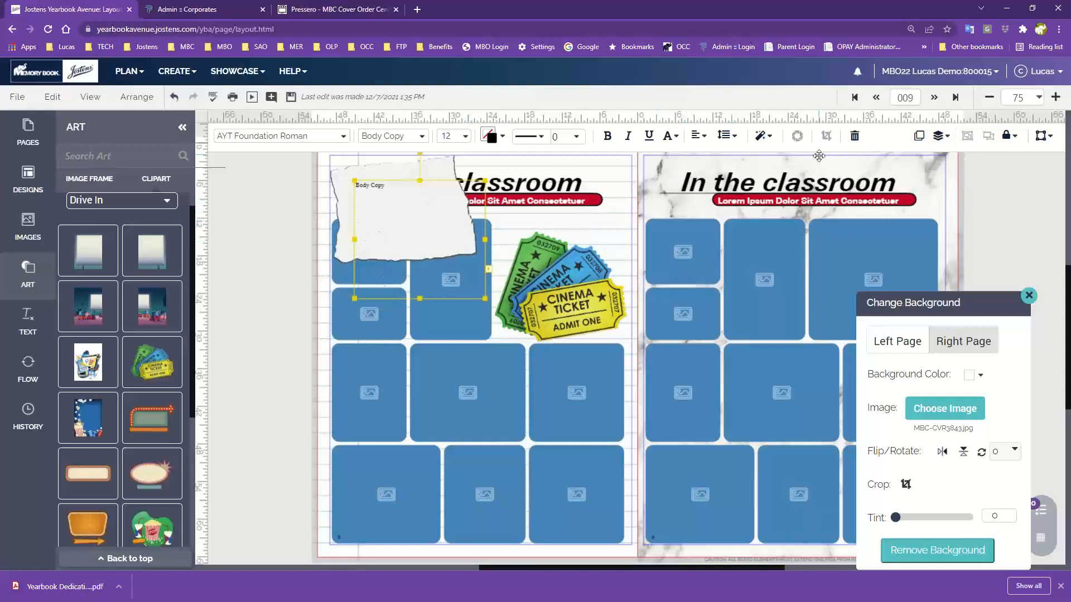
{"action": "left_click", "coordinate": [940, 137]}
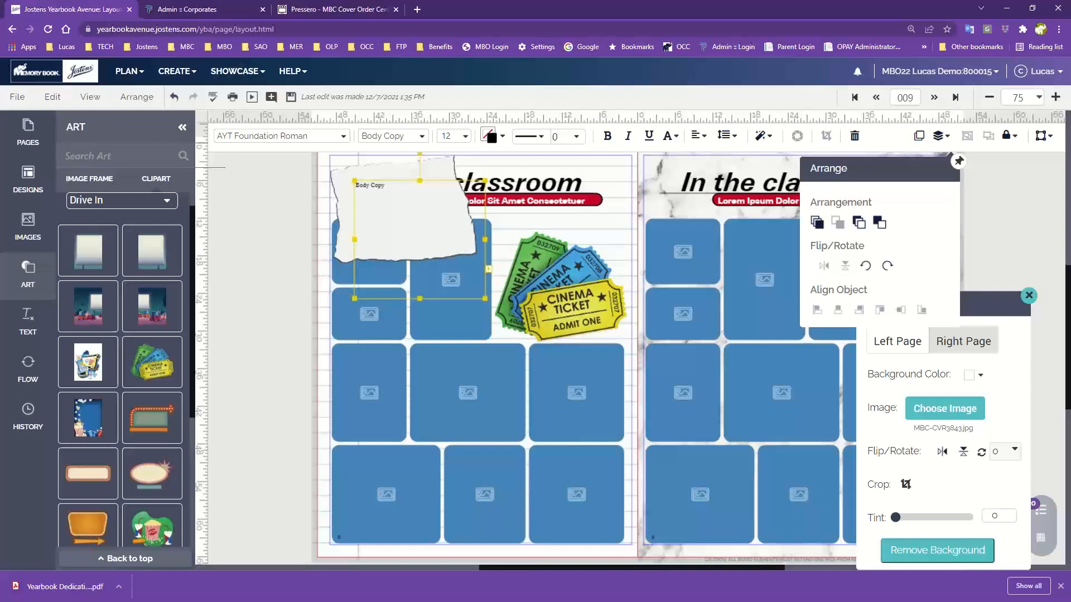
{"action": "left_click", "coordinate": [539, 276]}
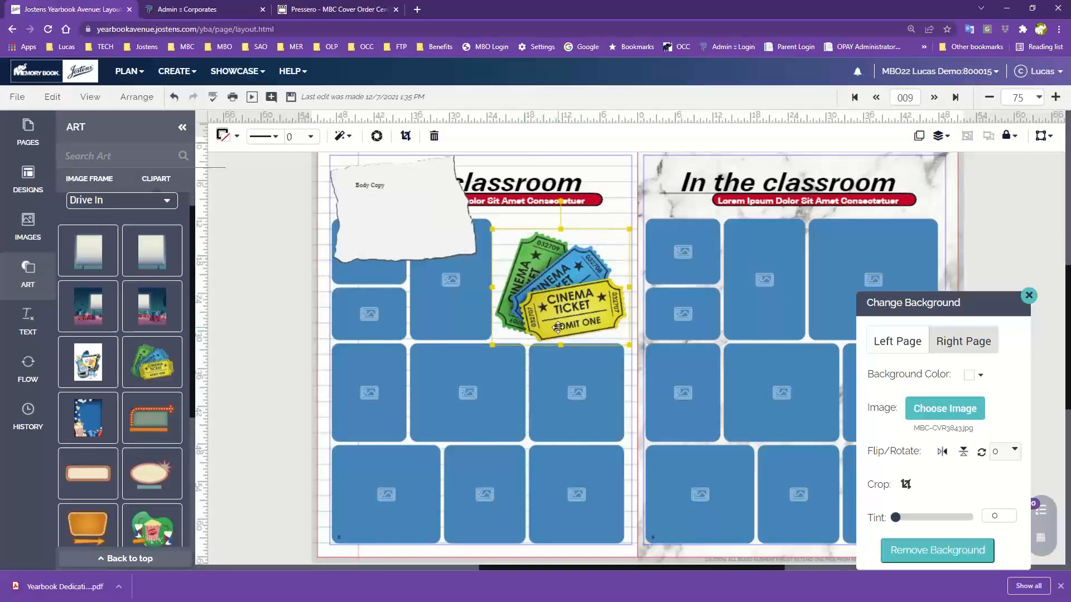
View the Format and Effects options for the cinema tickets clipart, briefly open Snap Edit, and close both
{"action": "left_click", "coordinate": [342, 138]}
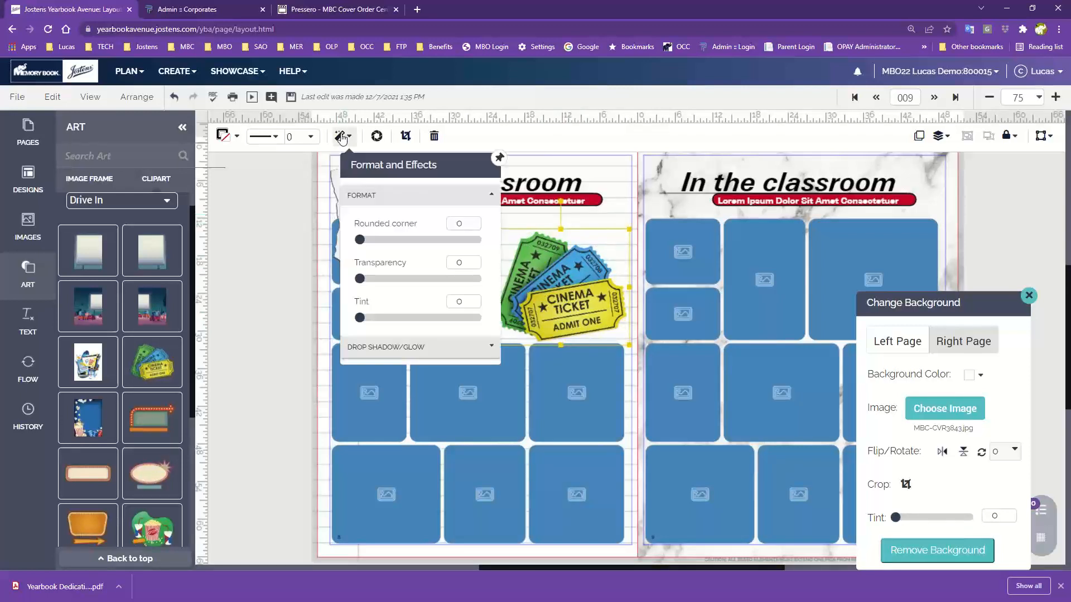
{"action": "left_click", "coordinate": [375, 136]}
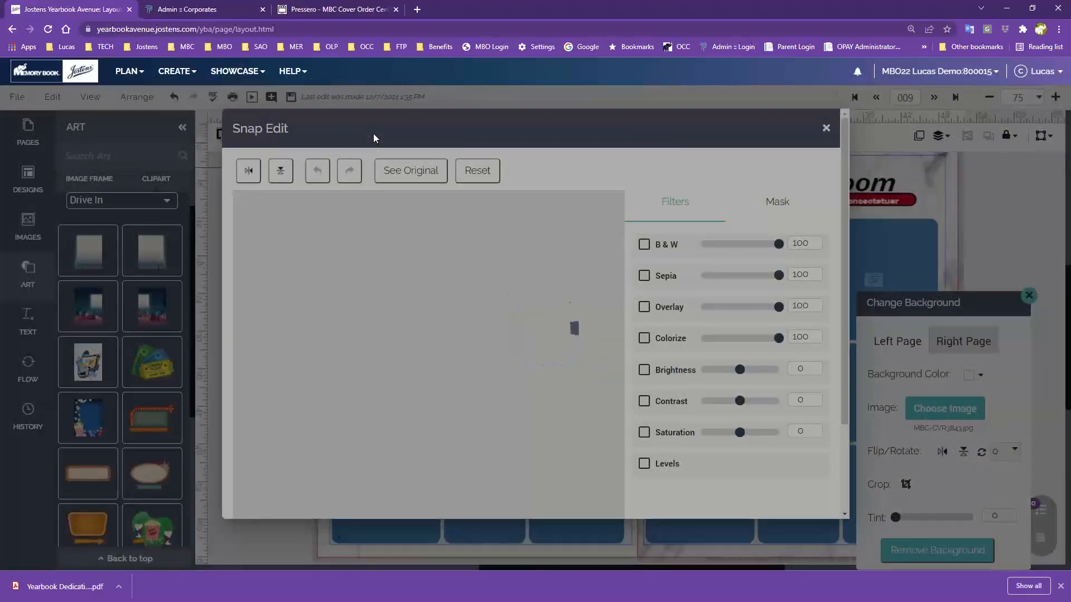
{"action": "left_click", "coordinate": [826, 129]}
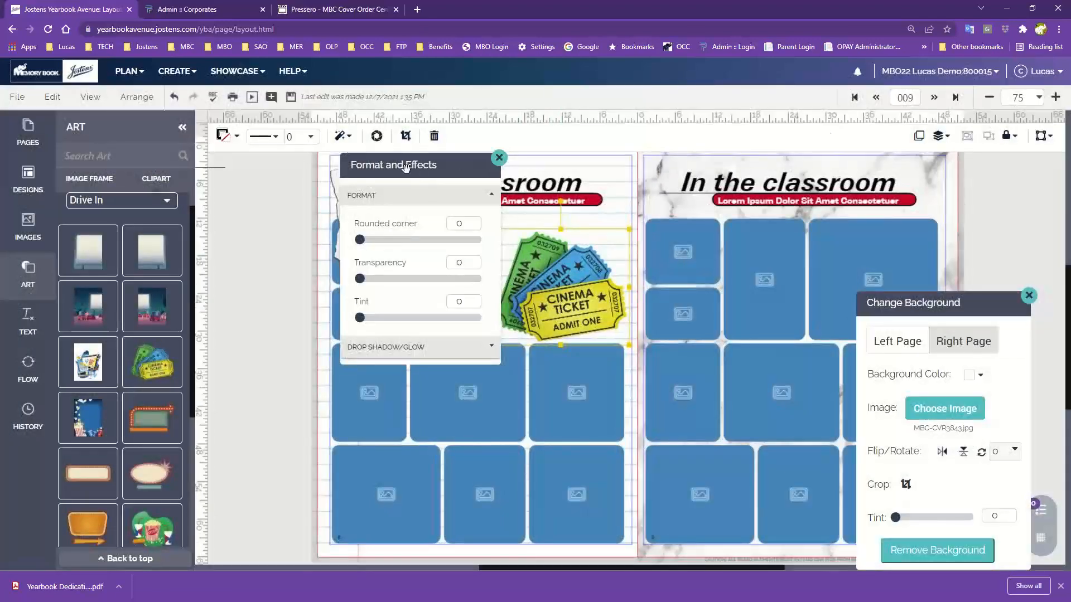
{"action": "left_click_drag", "start_coordinate": [488, 169], "coordinate": [421, 252]}
{"action": "left_click", "coordinate": [423, 240]}
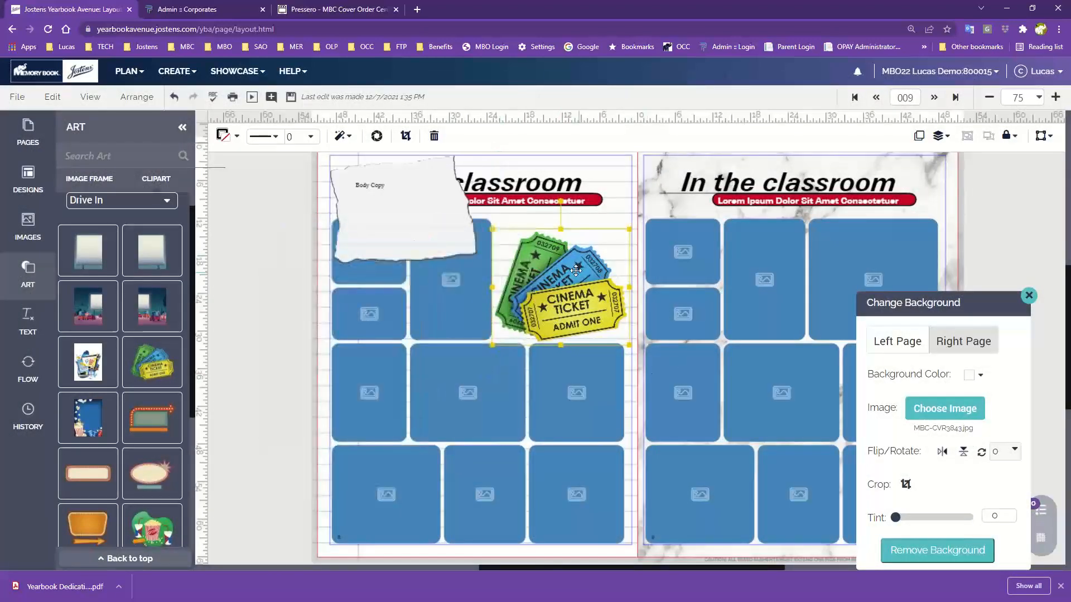
Try the B & W and Sepia filters on the cinema tickets clipart in Snap Edit, and discard the changes
{"action": "left_click", "coordinate": [376, 138]}
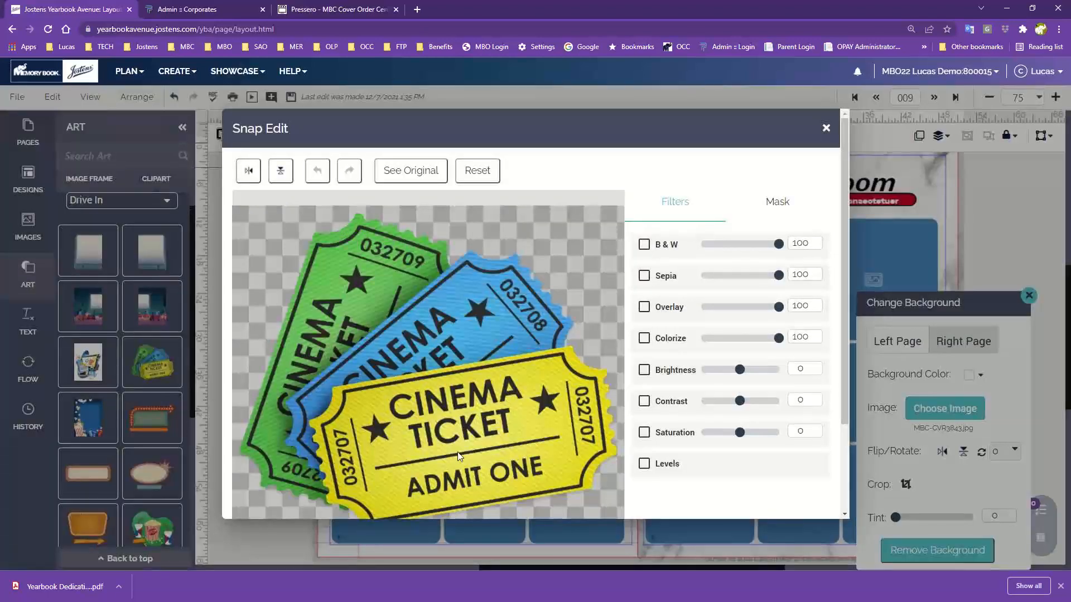
{"action": "scroll", "coordinate": [485, 392], "scroll_direction": "down", "scroll_amount": 1}
{"action": "scroll", "coordinate": [486, 392], "scroll_direction": "up", "scroll_amount": 1}
{"action": "left_click", "coordinate": [645, 245]}
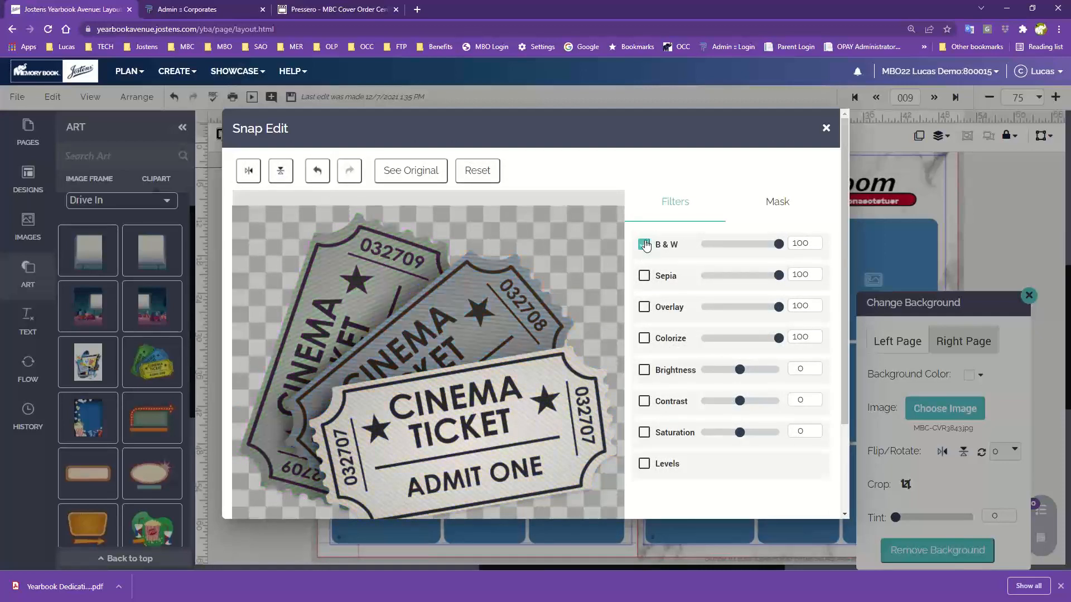
{"action": "left_click", "coordinate": [644, 278]}
{"action": "left_click", "coordinate": [644, 245]}
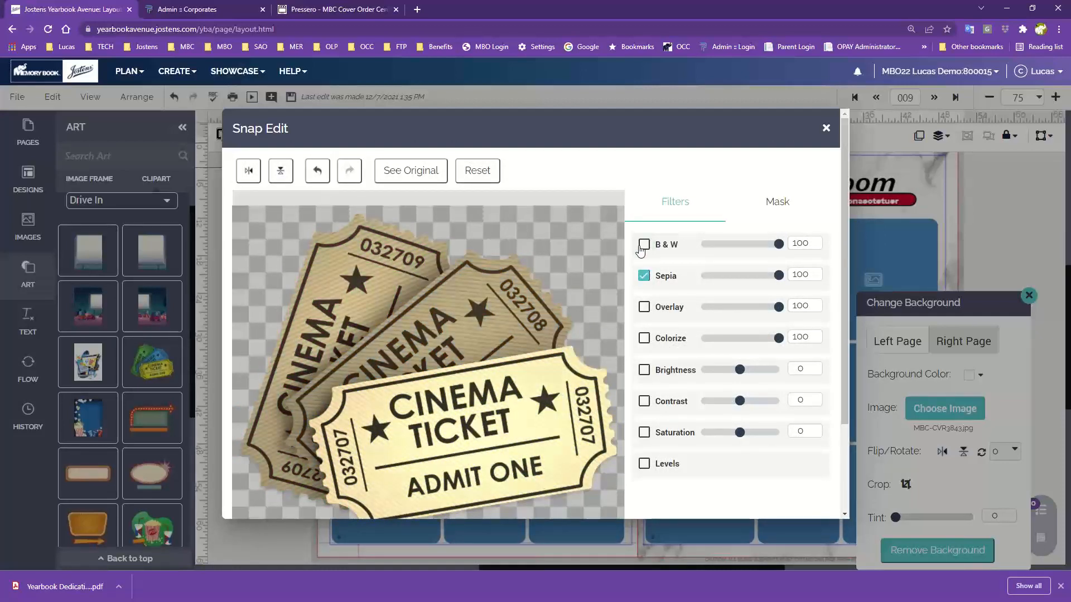
{"action": "left_click", "coordinate": [644, 277]}
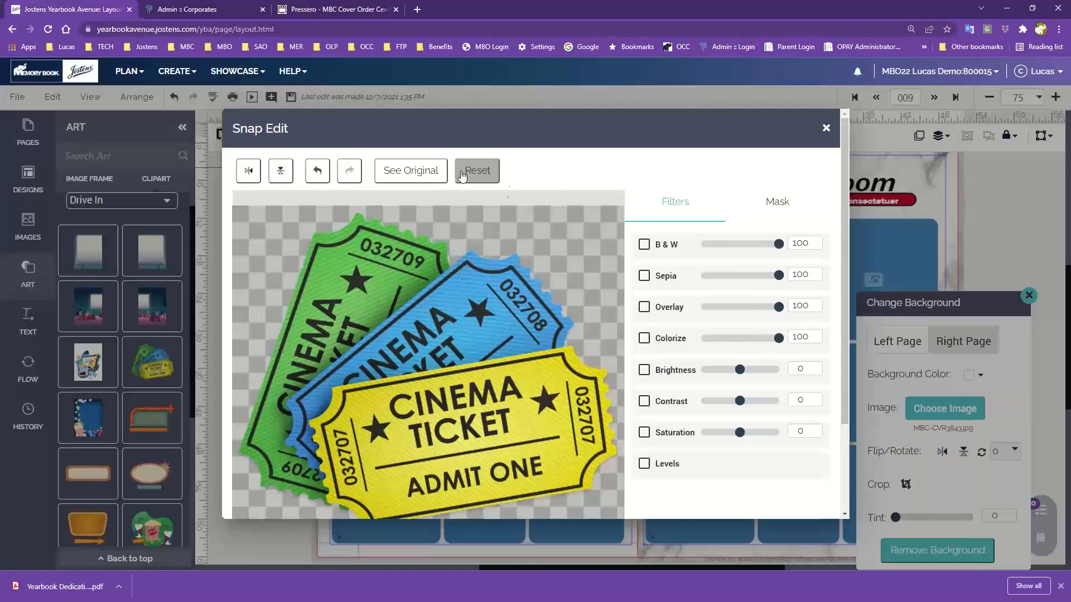
{"action": "left_click", "coordinate": [826, 129]}
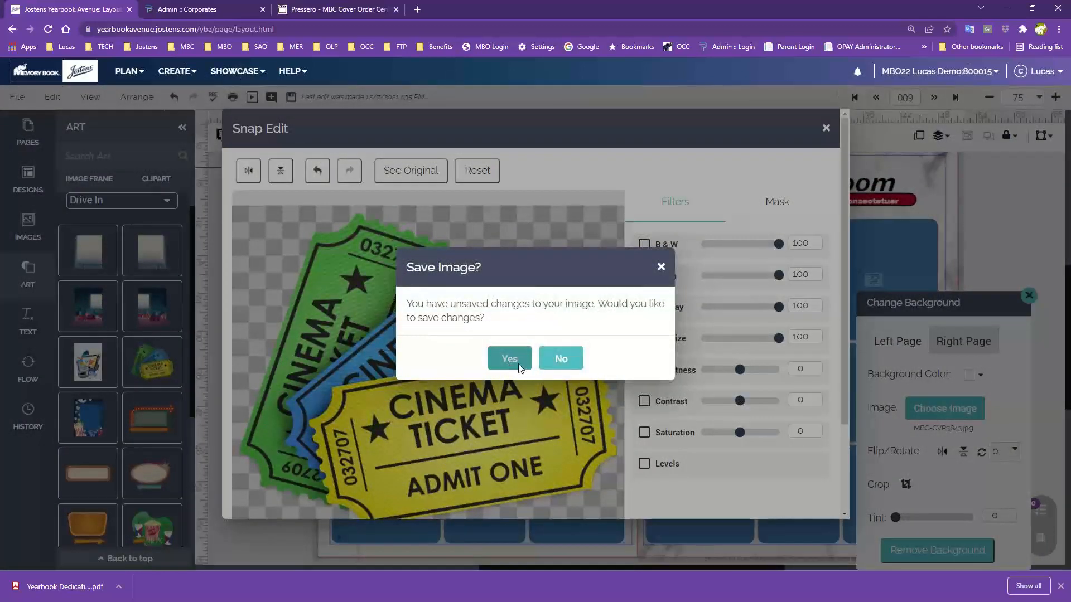
{"action": "left_click", "coordinate": [571, 366]}
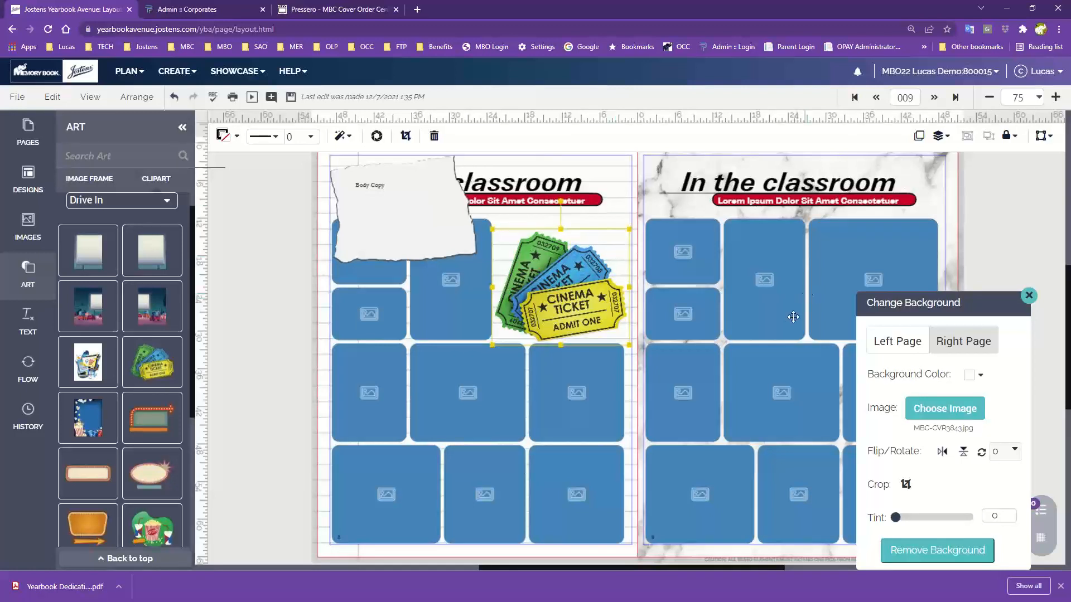
{"action": "scroll", "coordinate": [791, 321], "scroll_direction": "up", "scroll_amount": 2}
{"action": "scroll", "coordinate": [791, 322], "scroll_direction": "down", "scroll_amount": 1}
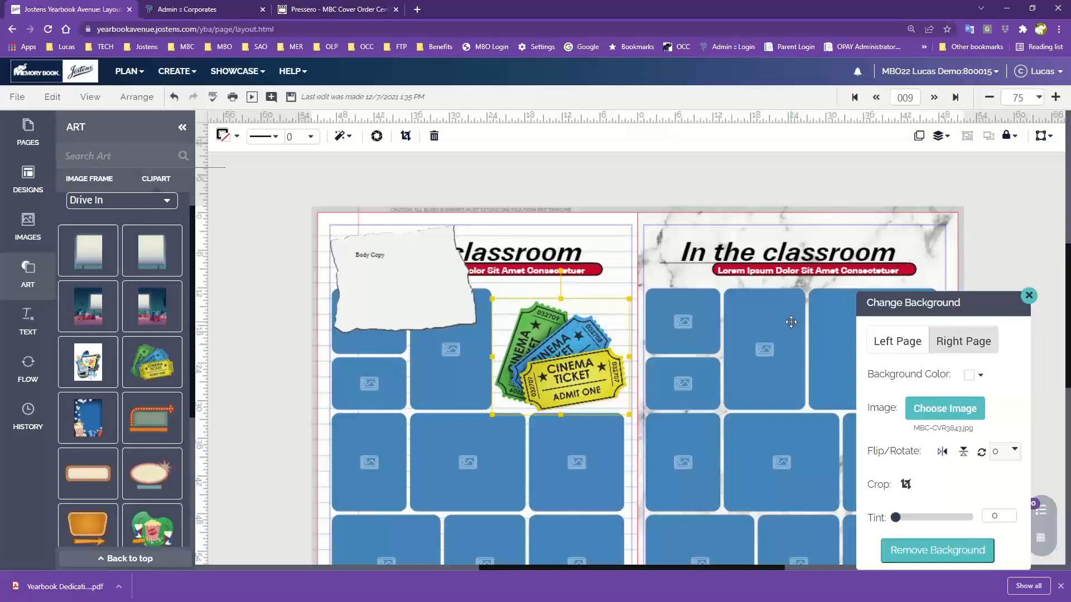
{"action": "scroll", "coordinate": [722, 295], "scroll_direction": "down", "scroll_amount": 1}
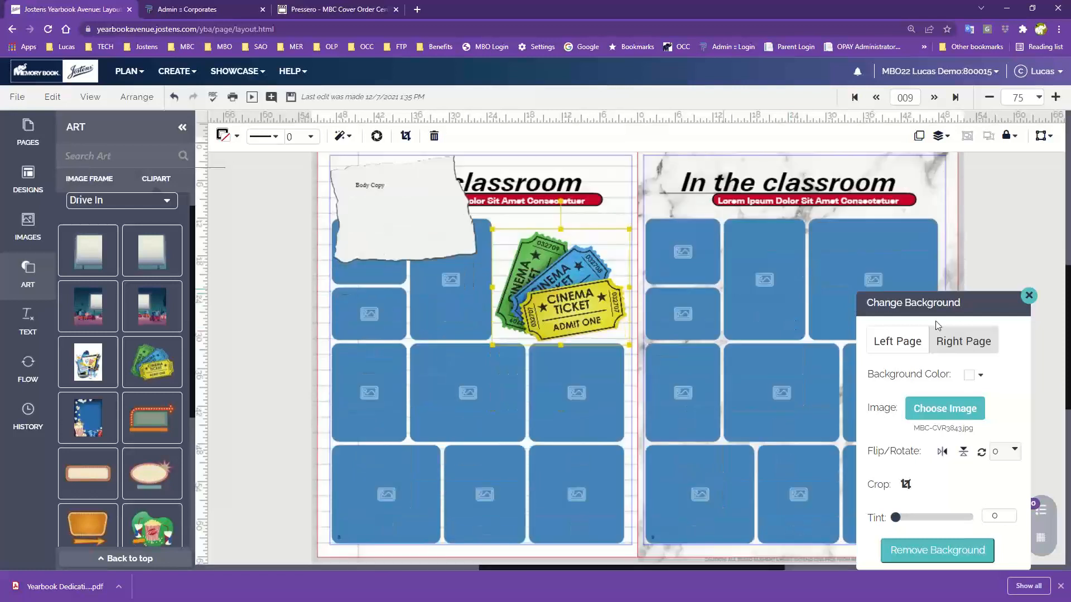